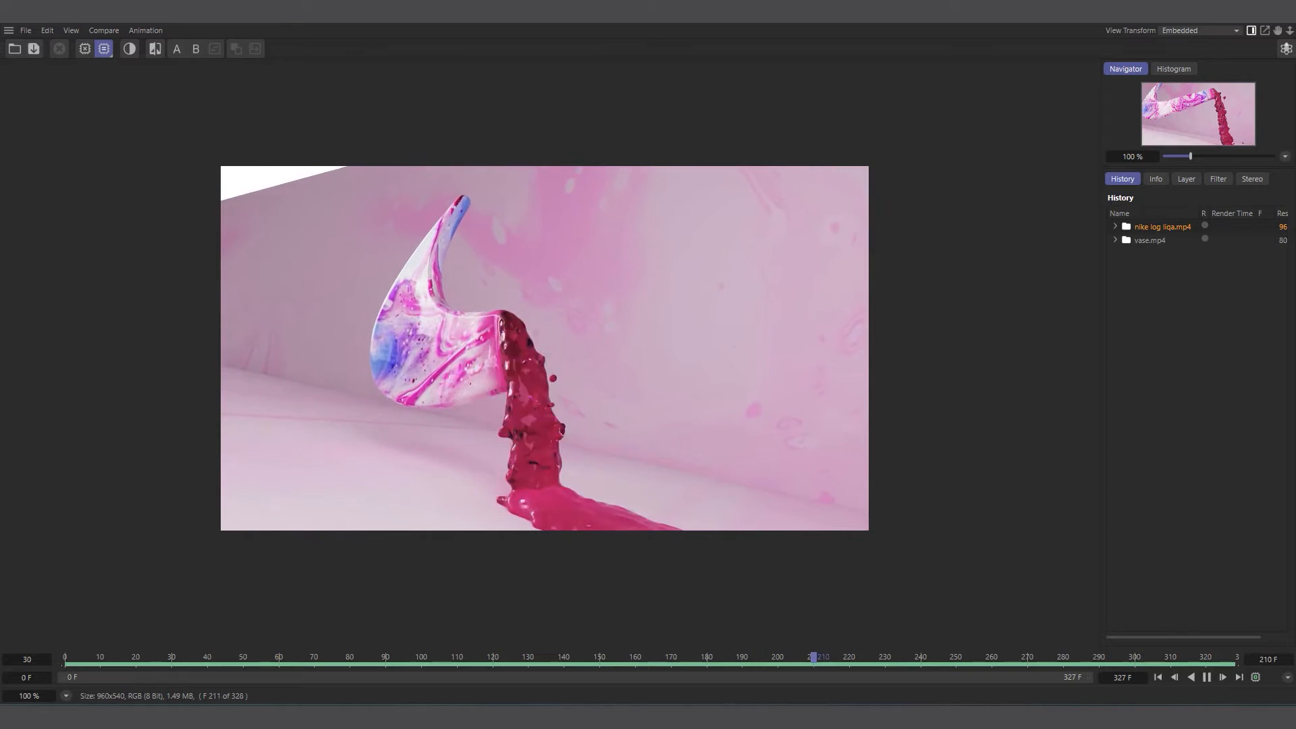
# Review the vase.mp4 render and play back the vase melt scene's animation.
pyautogui.click(1151, 241)
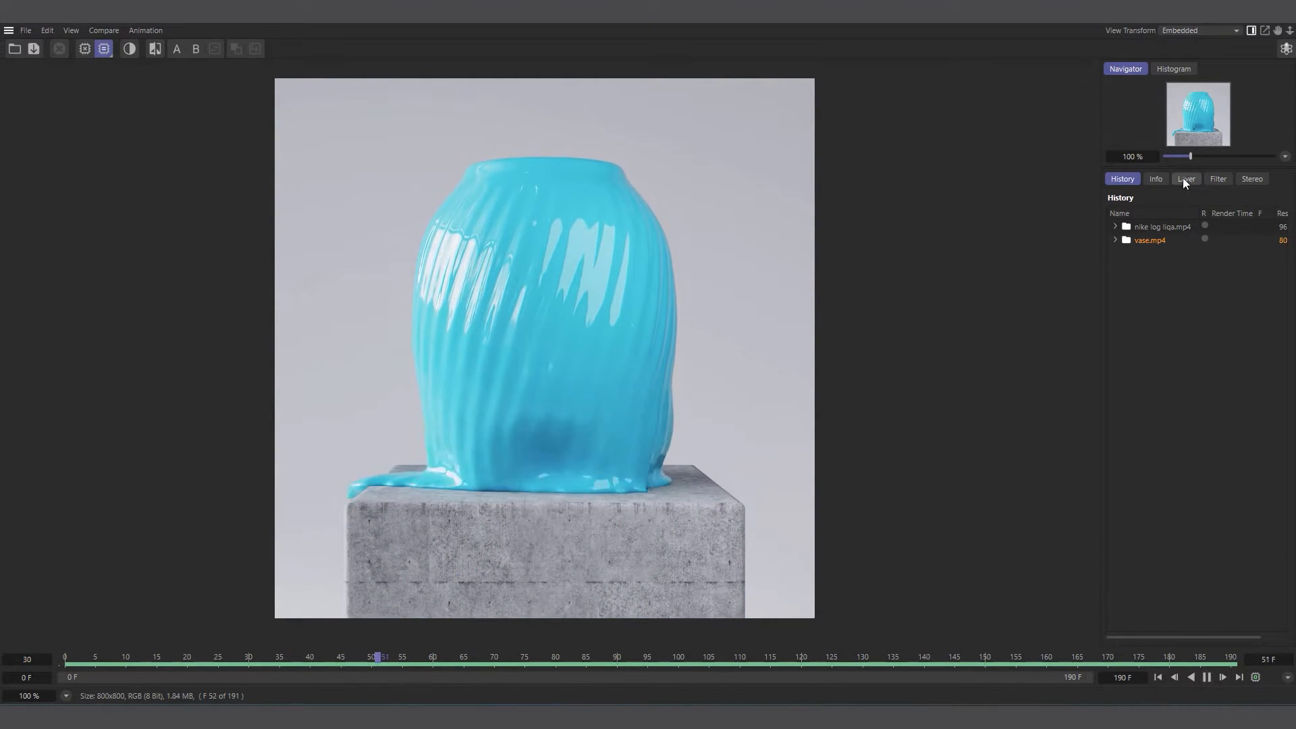
pyautogui.click(1208, 678)
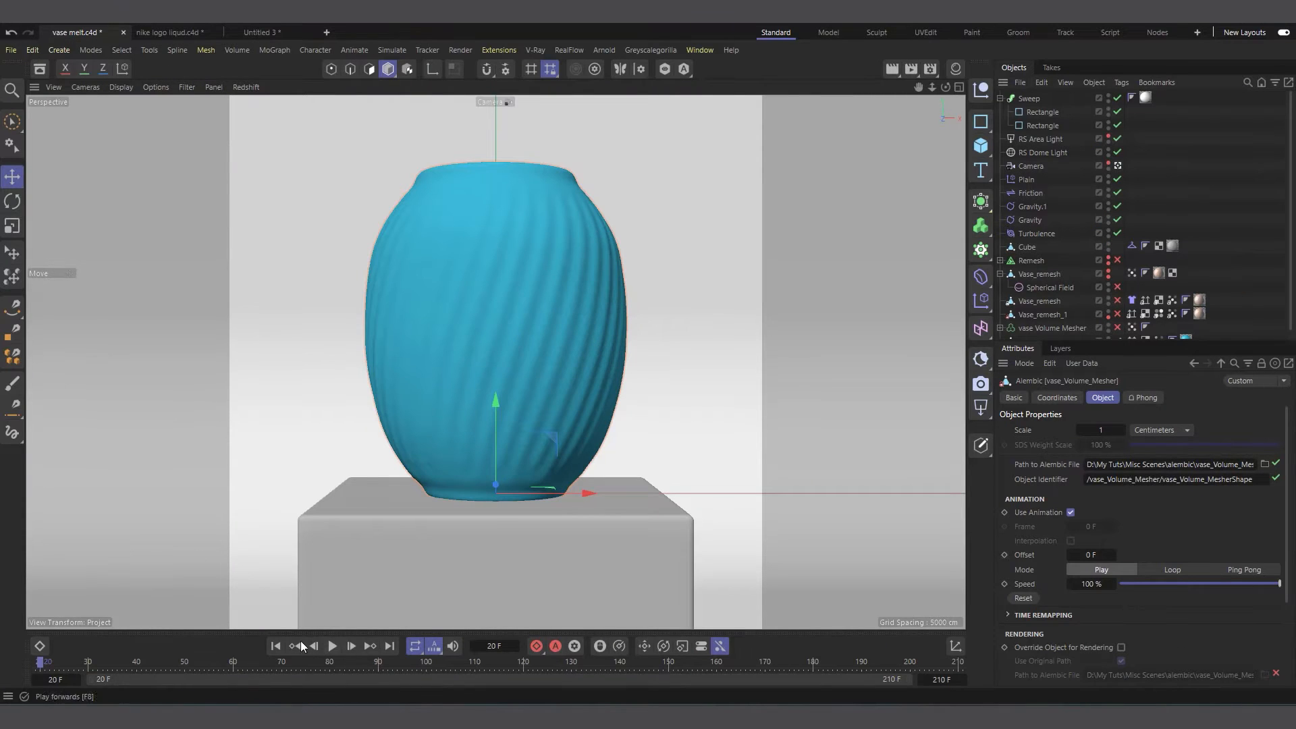
pyautogui.click(335, 648)
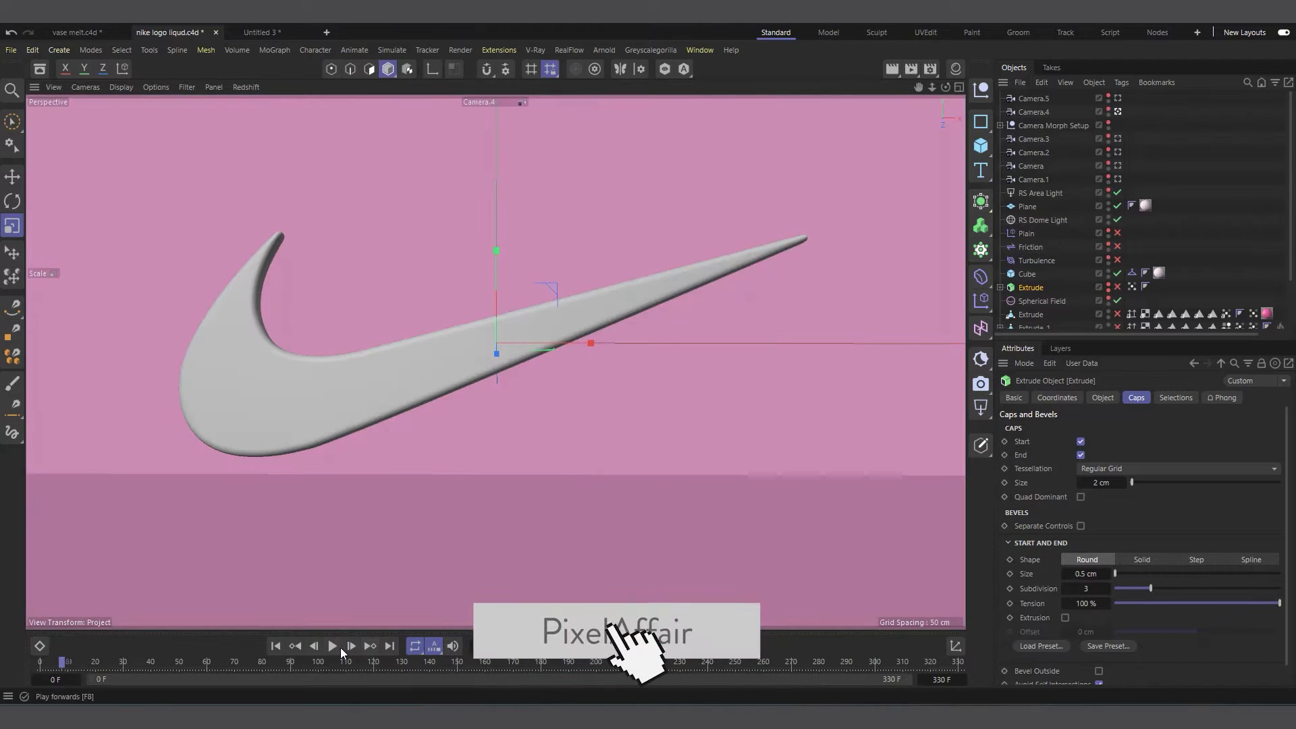
# Play back the Nike logo liquid scene and examine the Plain effector's field setup.
pyautogui.click(335, 647)
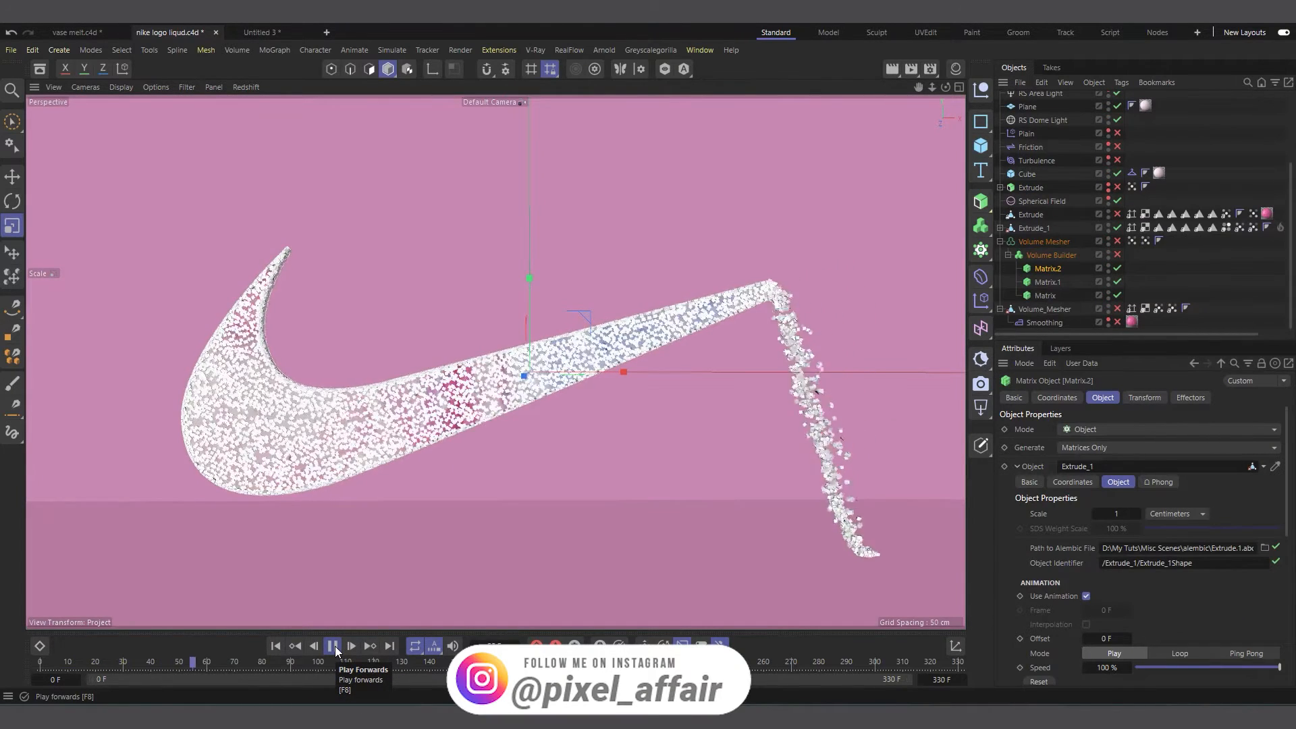
pyautogui.click(335, 649)
pyautogui.click(370, 649)
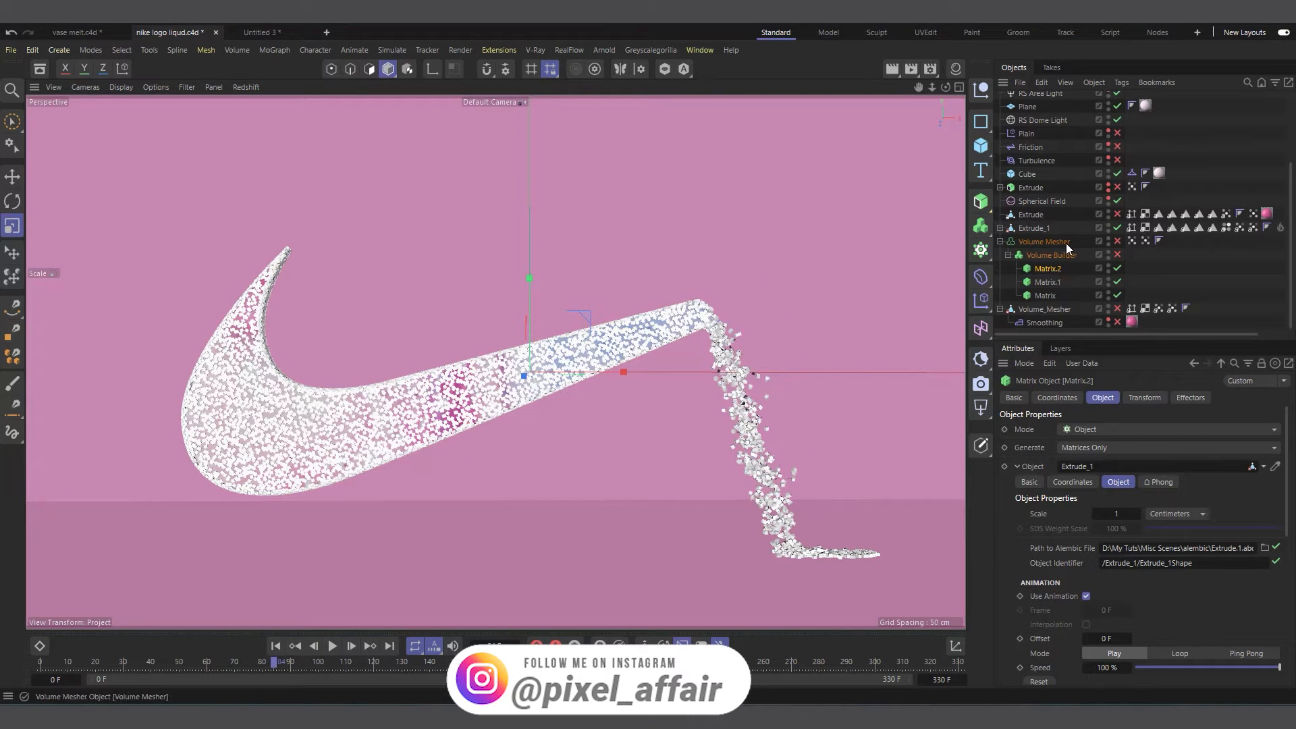
pyautogui.click(1118, 133)
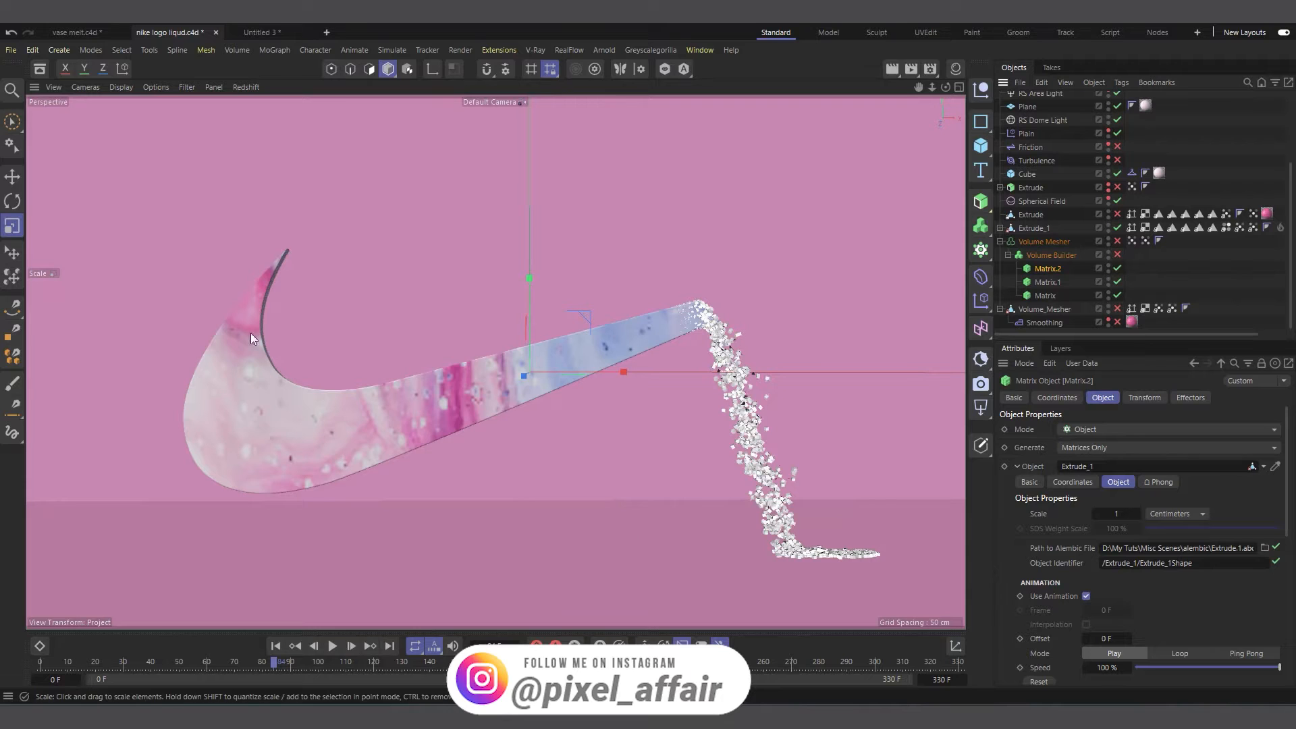
pyautogui.click(332, 646)
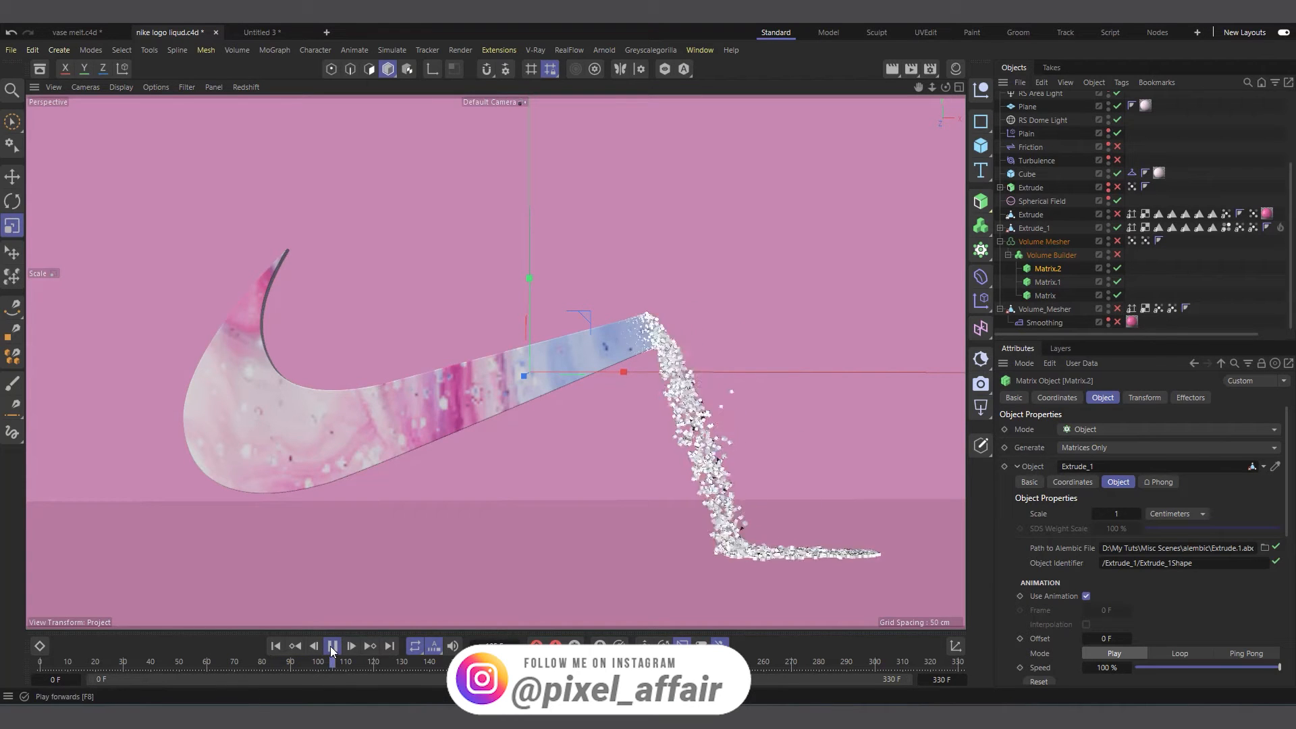
pyautogui.click(1027, 133)
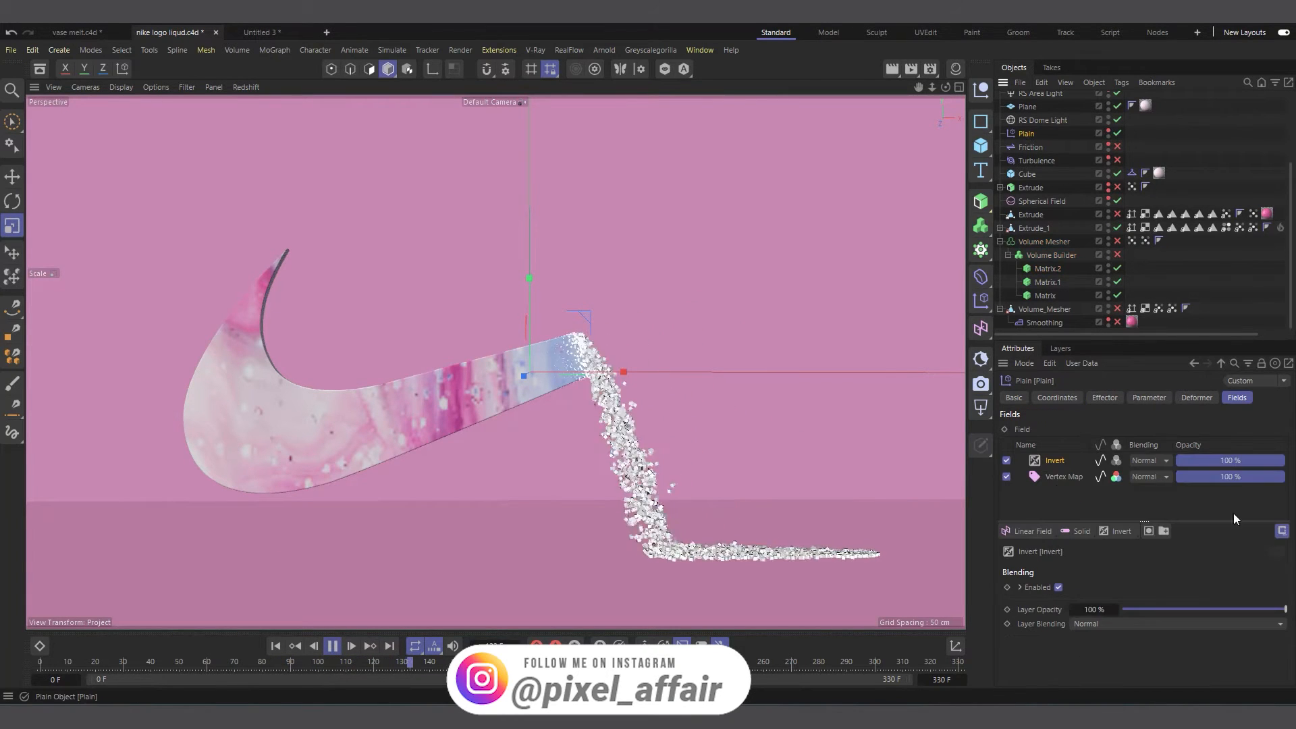
pyautogui.press('F8')
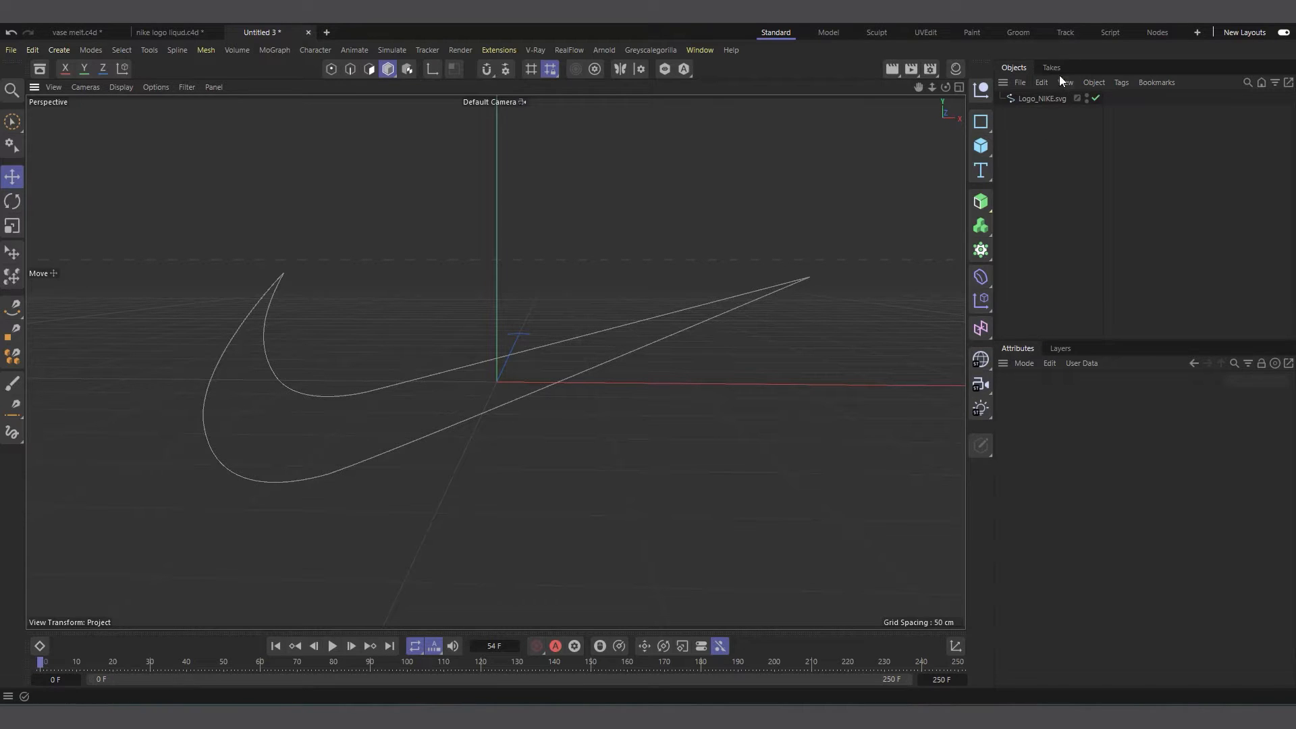
# Add an Extrude generator and make the Logo_NIKE.svg spline its child.
pyautogui.click(1046, 99)
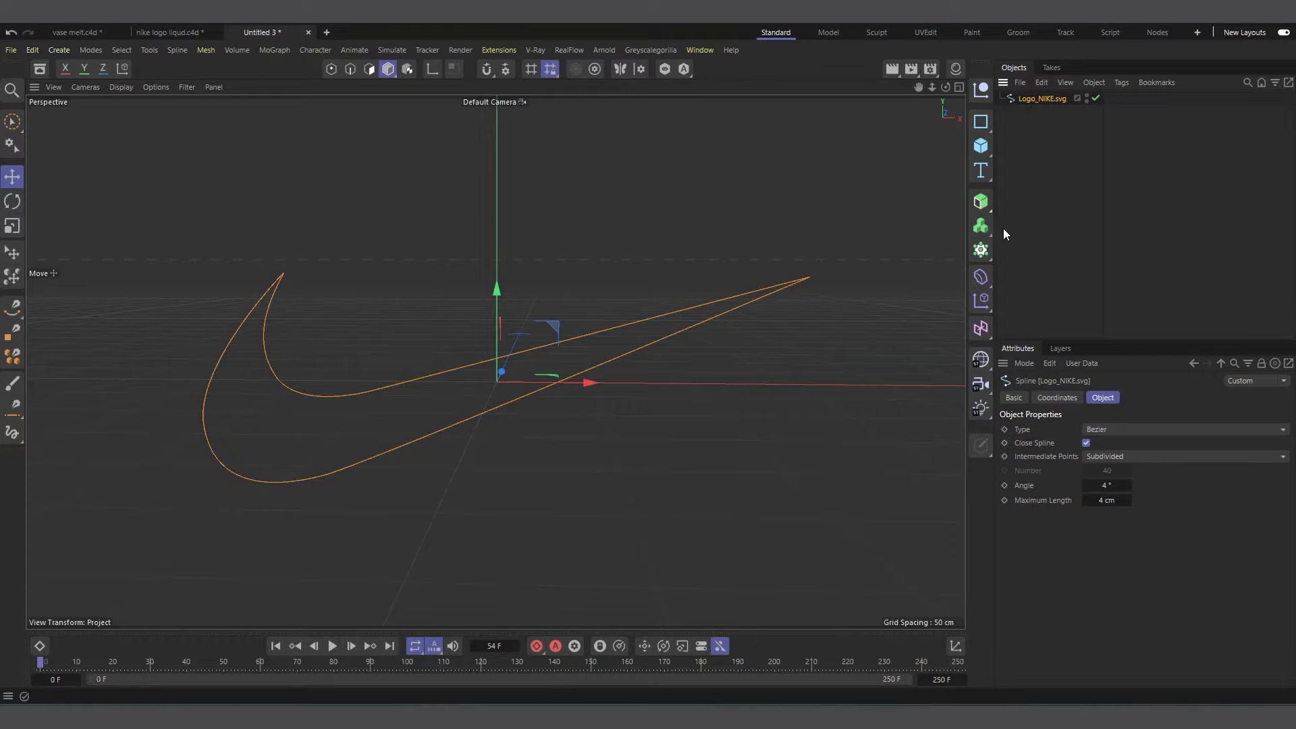
pyautogui.click(981, 202)
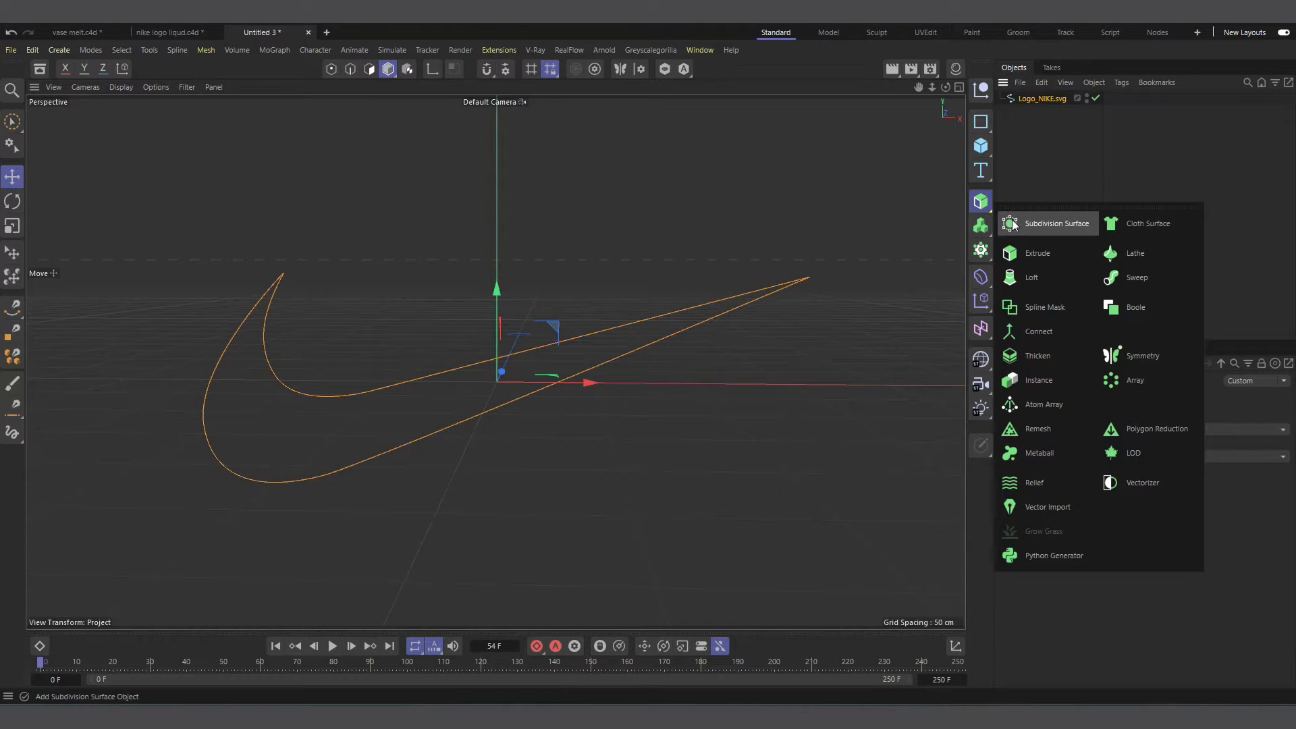
pyautogui.click(1043, 250)
pyautogui.moveTo(1037, 114); pyautogui.dragTo(1032, 101)
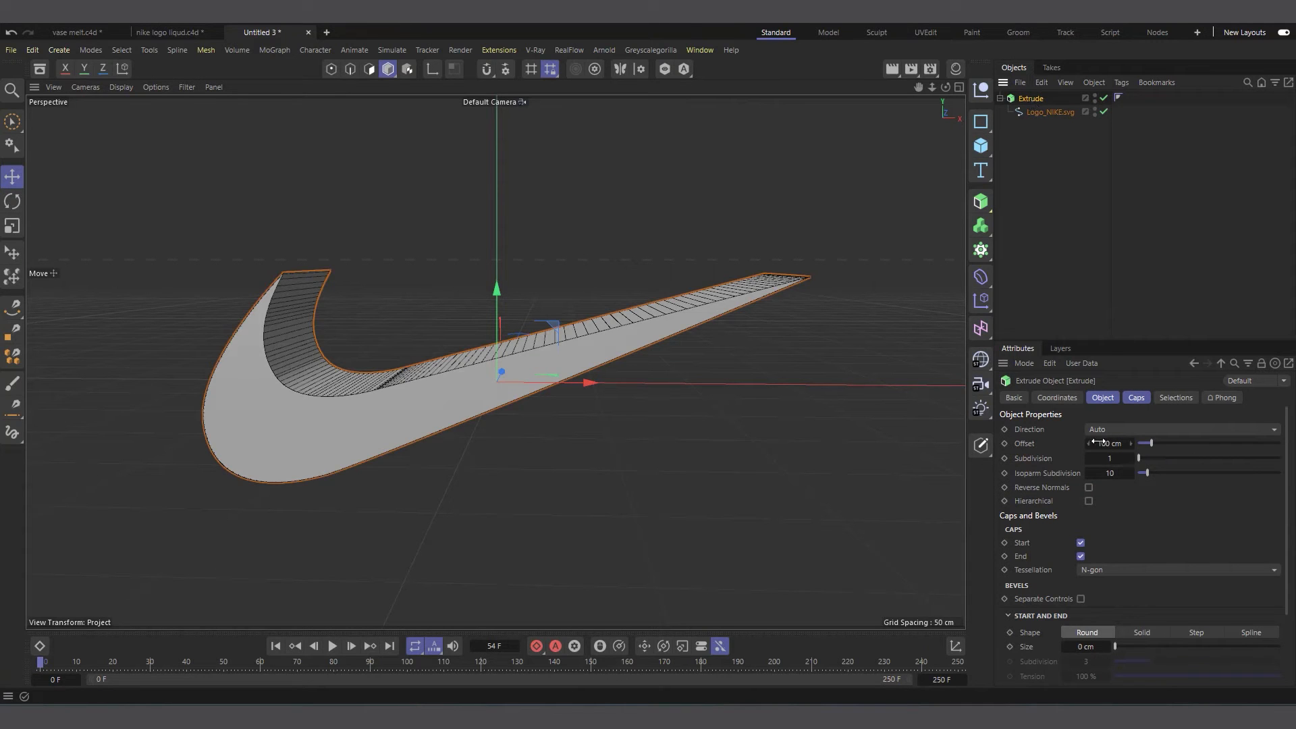
# Set the Extrude's offset to 10 cm and its subdivision to 4.
pyautogui.doubleClick(1110, 444)
pyautogui.write('10')
pyautogui.press('Return')
pyautogui.doubleClick(1110, 461)
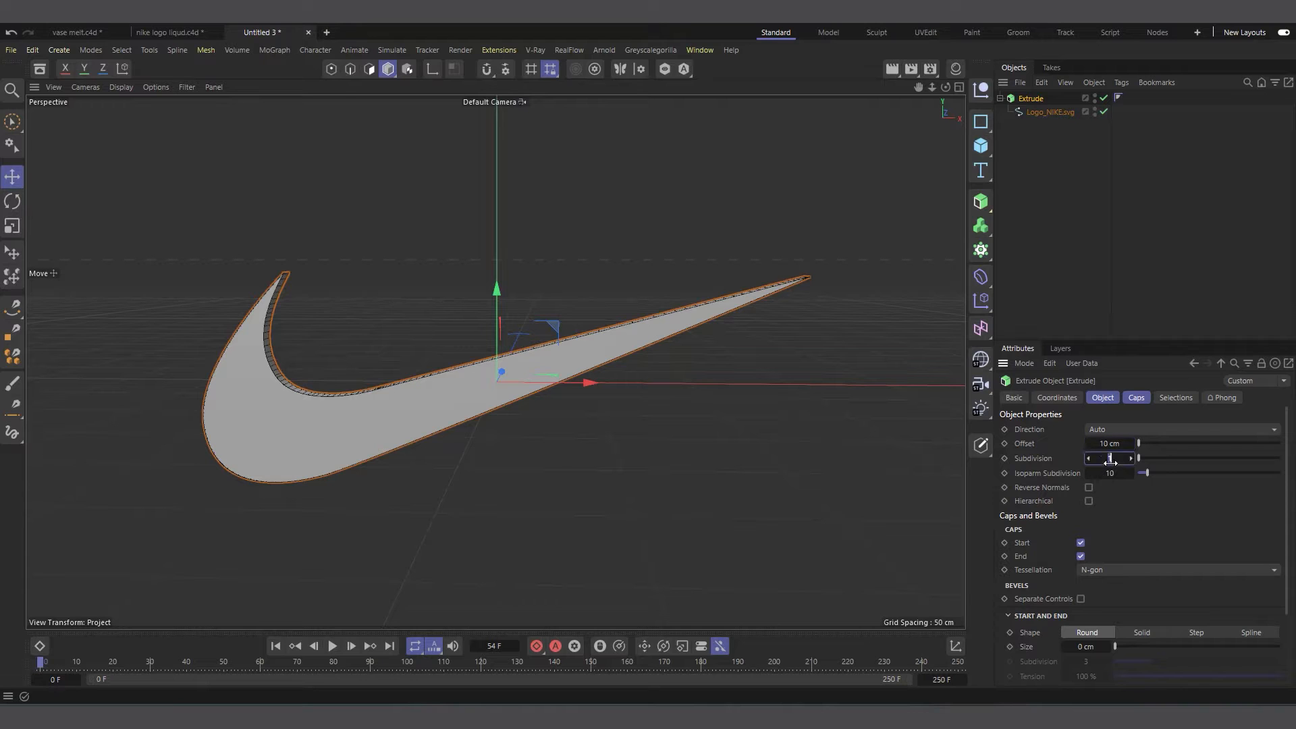
pyautogui.moveTo(946, 87); pyautogui.dragTo(975, 103)
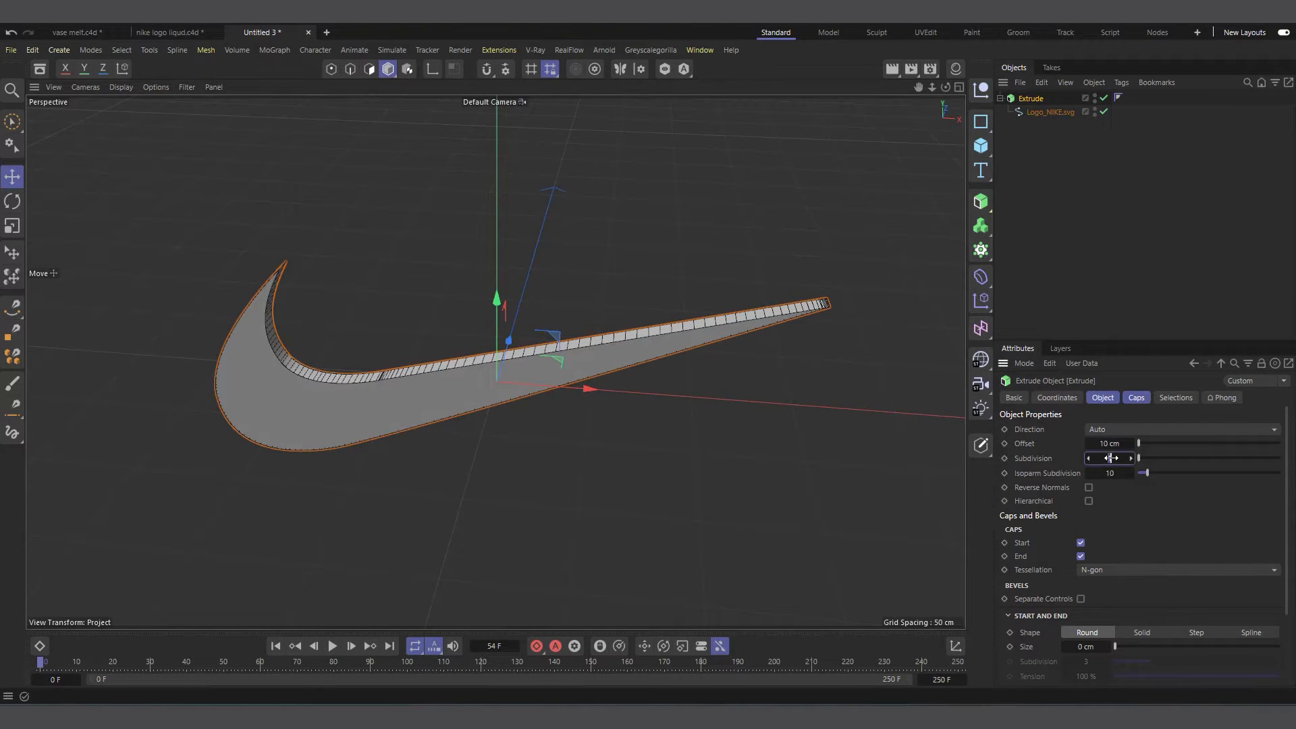
pyautogui.write('4')
pyautogui.press('Return')
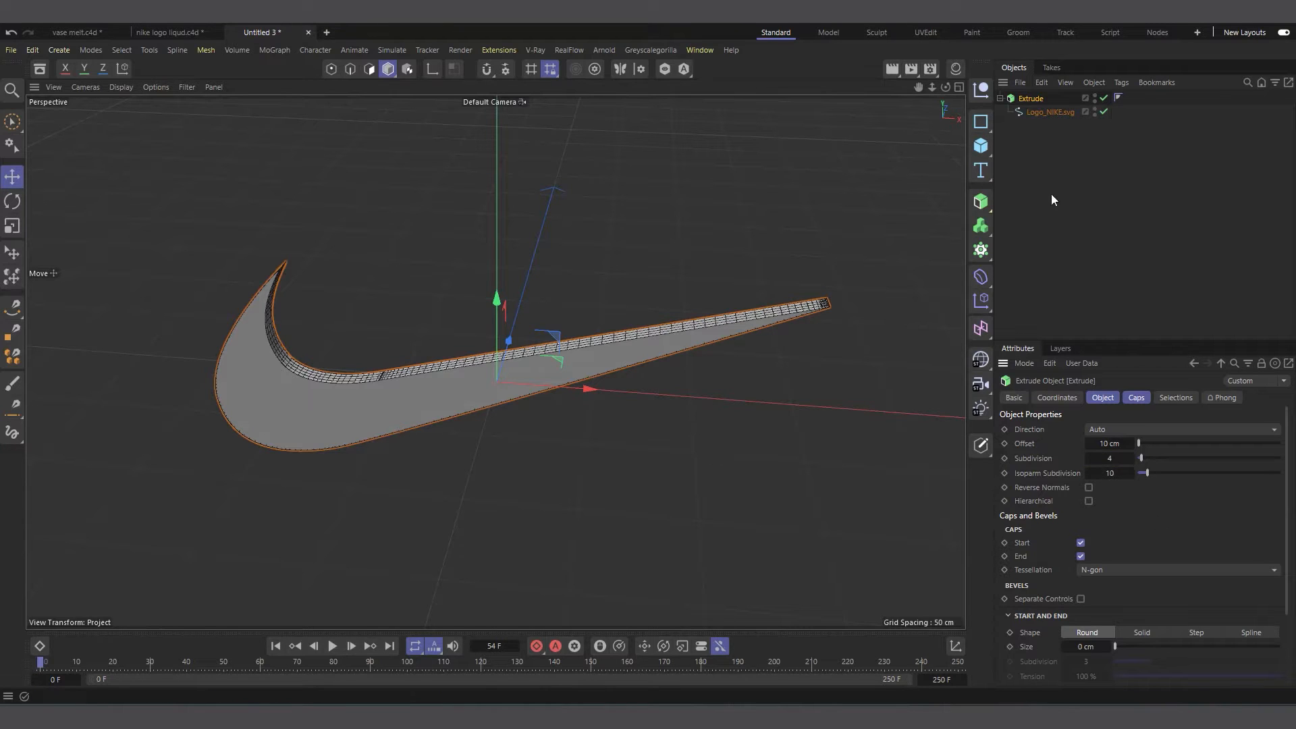
# Change the cap tessellation of the Extrude to Regular Grid.
pyautogui.click(1037, 112)
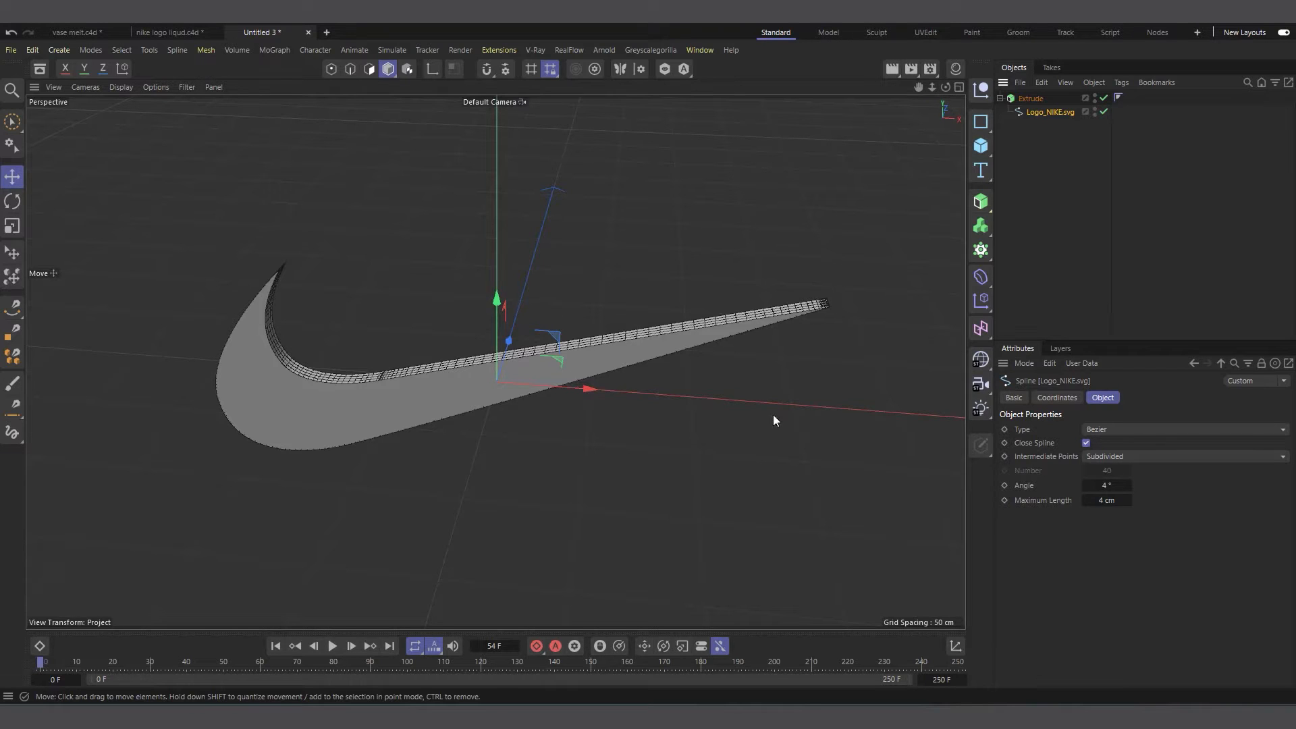
pyautogui.click(1031, 98)
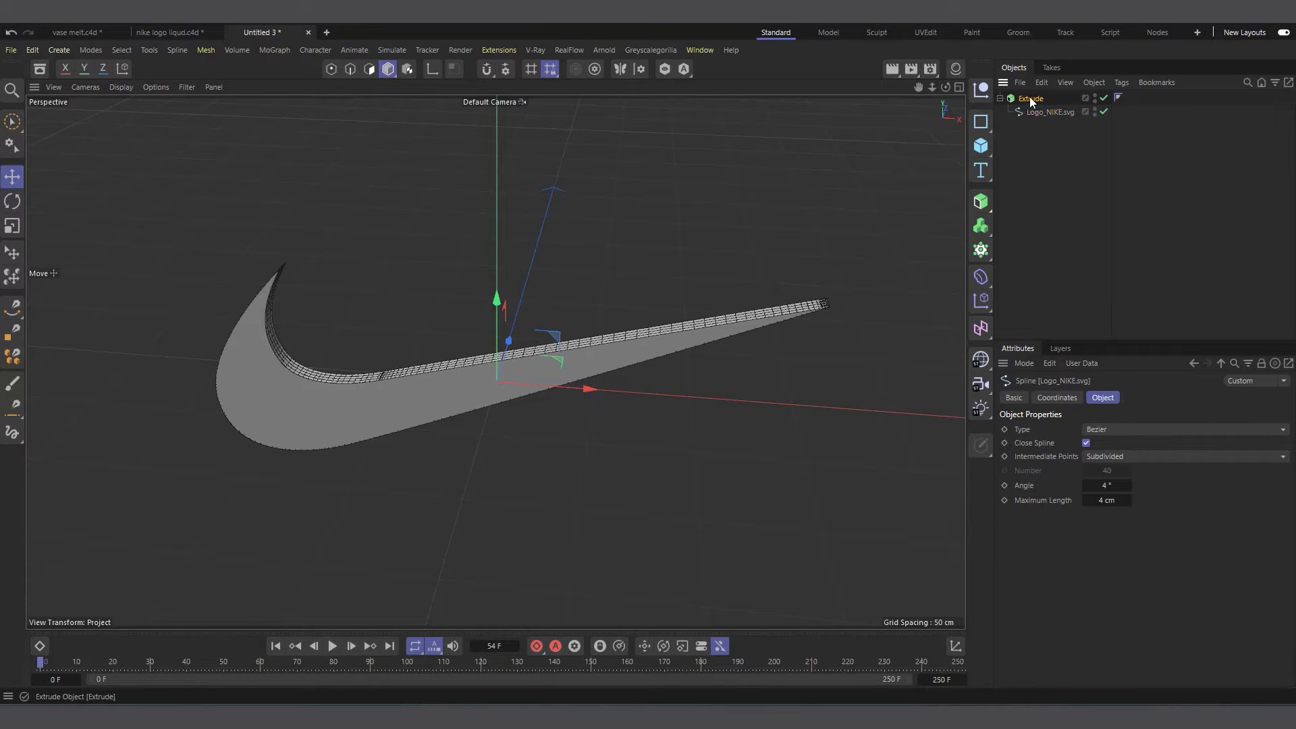
pyautogui.click(1137, 399)
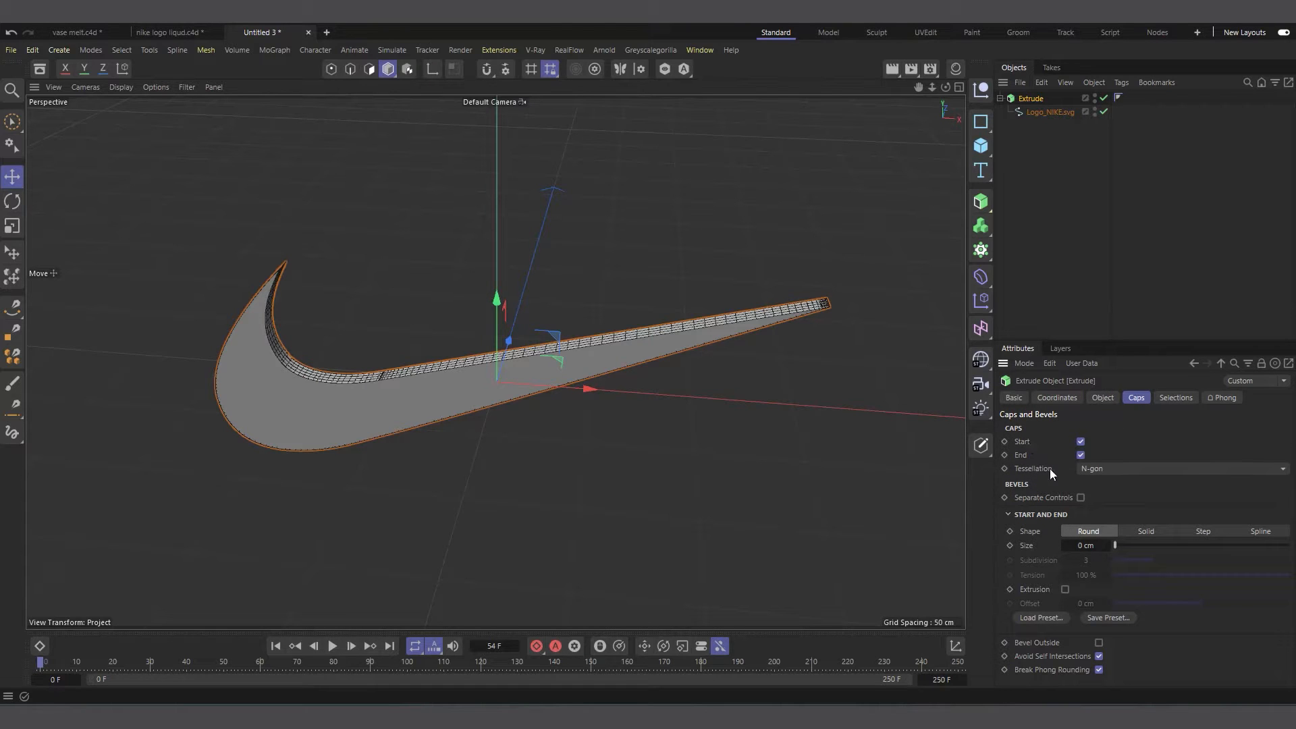
pyautogui.click(1099, 469)
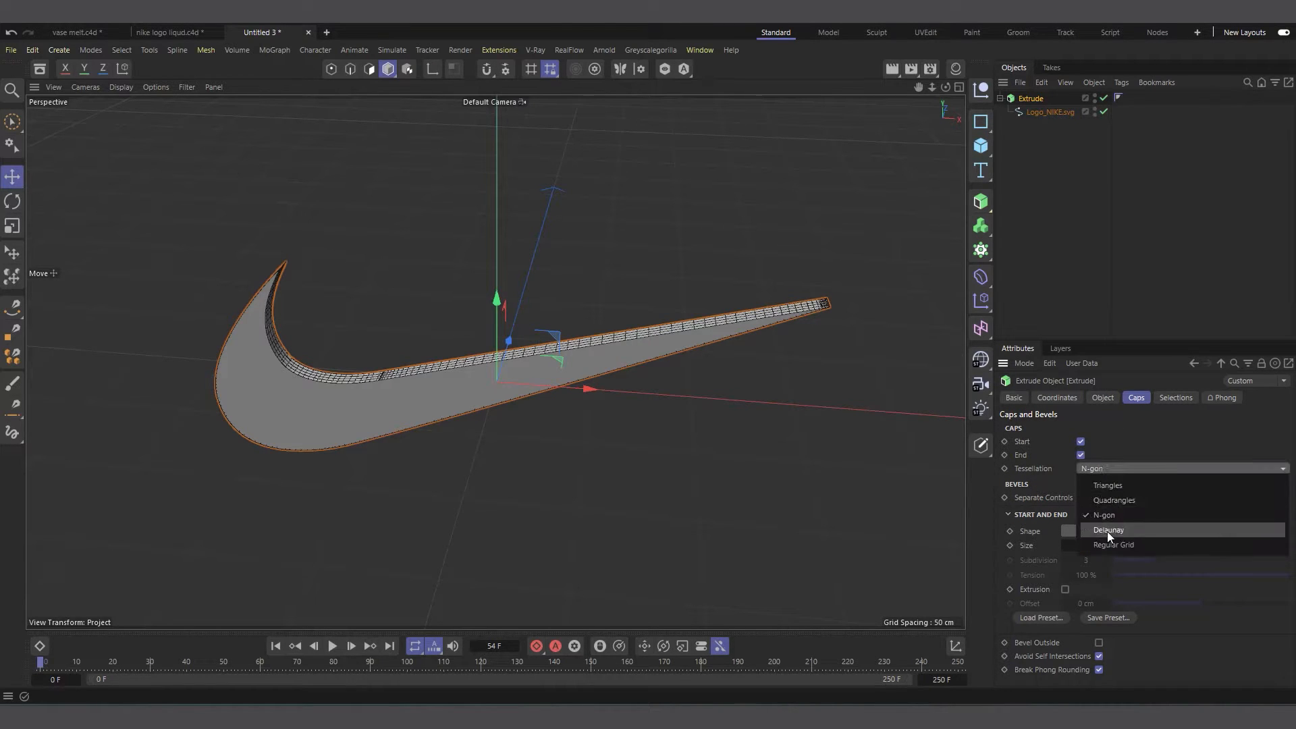
pyautogui.click(1104, 546)
pyautogui.scroll(-1, 1039, 508)
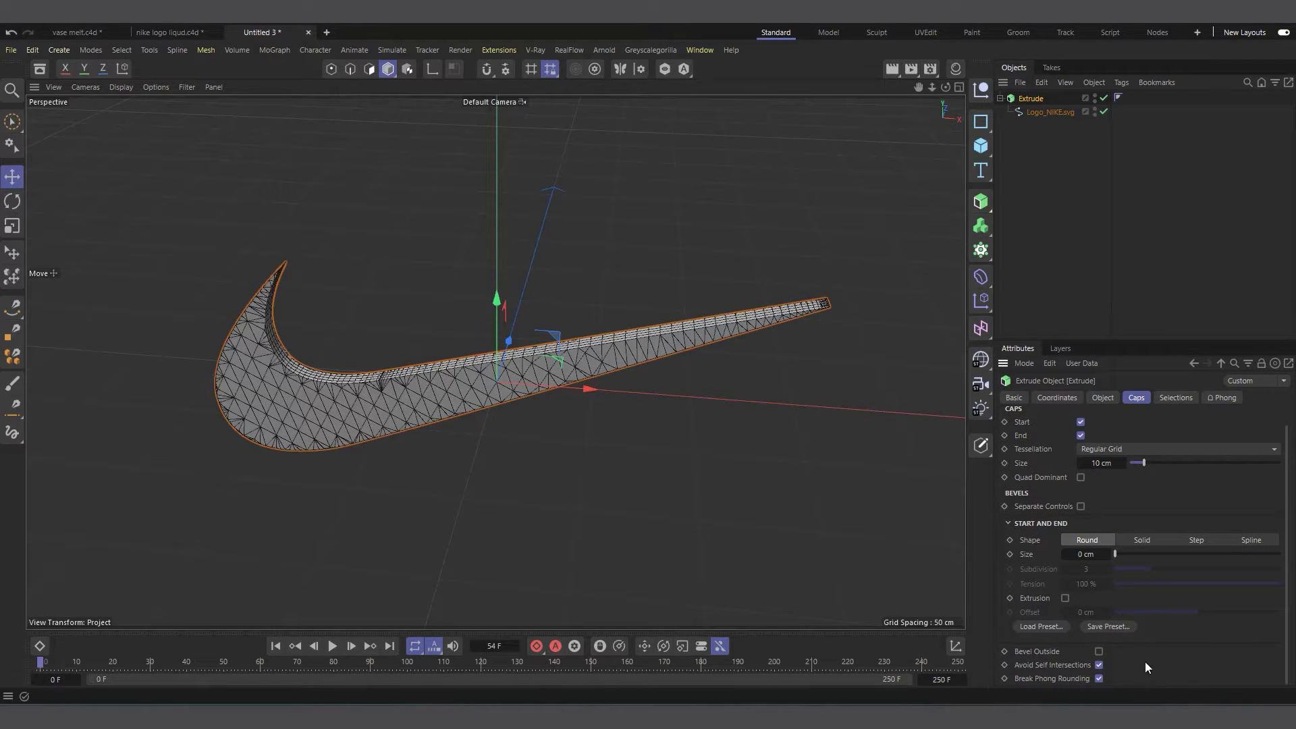
pyautogui.scroll(1, 1041, 481)
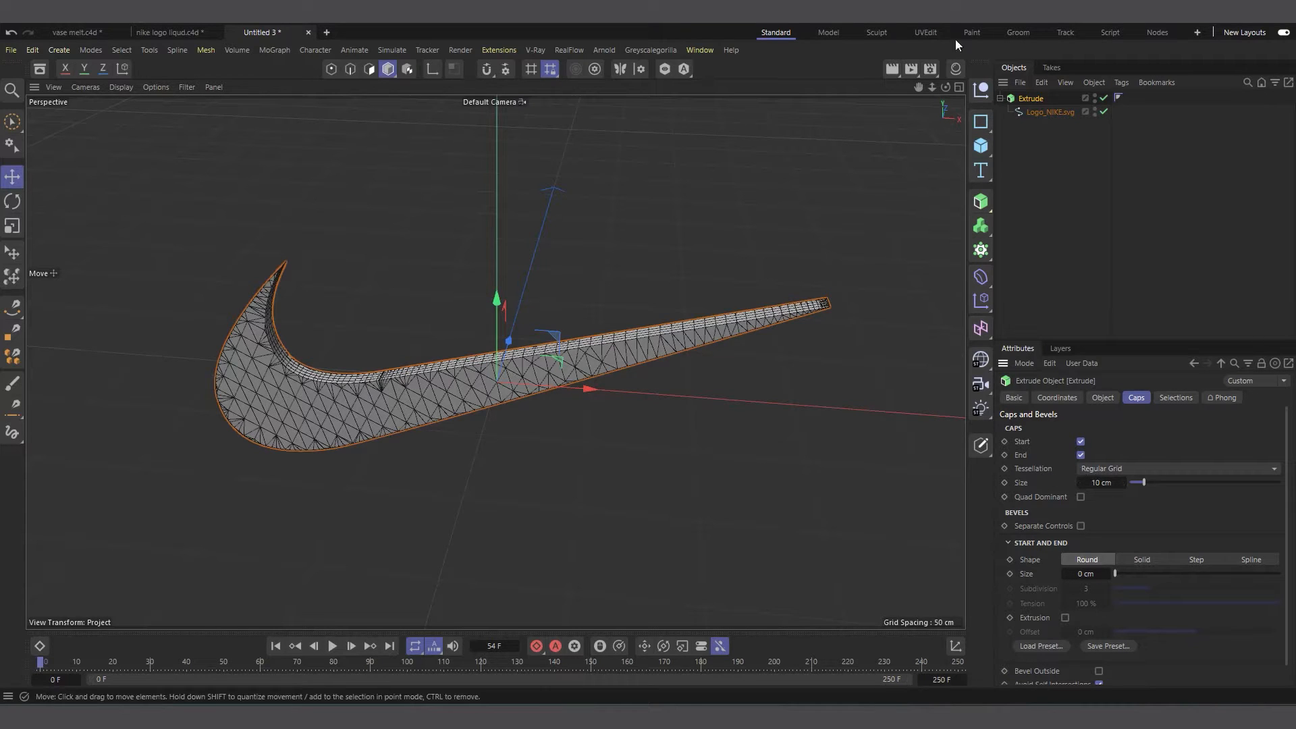
# Set the regular grid size of the Extrude's caps to 7 cm and inspect the denser mesh.
pyautogui.doubleClick(1104, 482)
pyautogui.write('7')
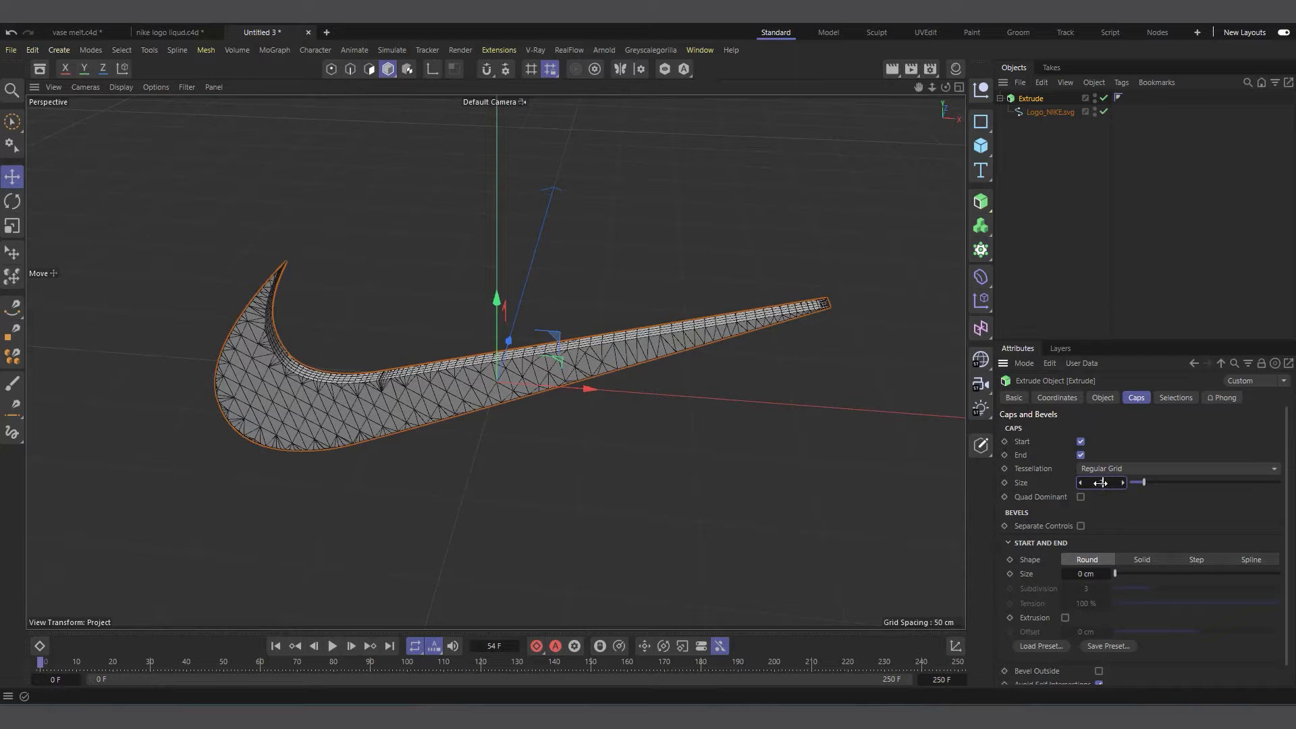
pyautogui.click(1172, 523)
pyautogui.scroll(1, 735, 397)
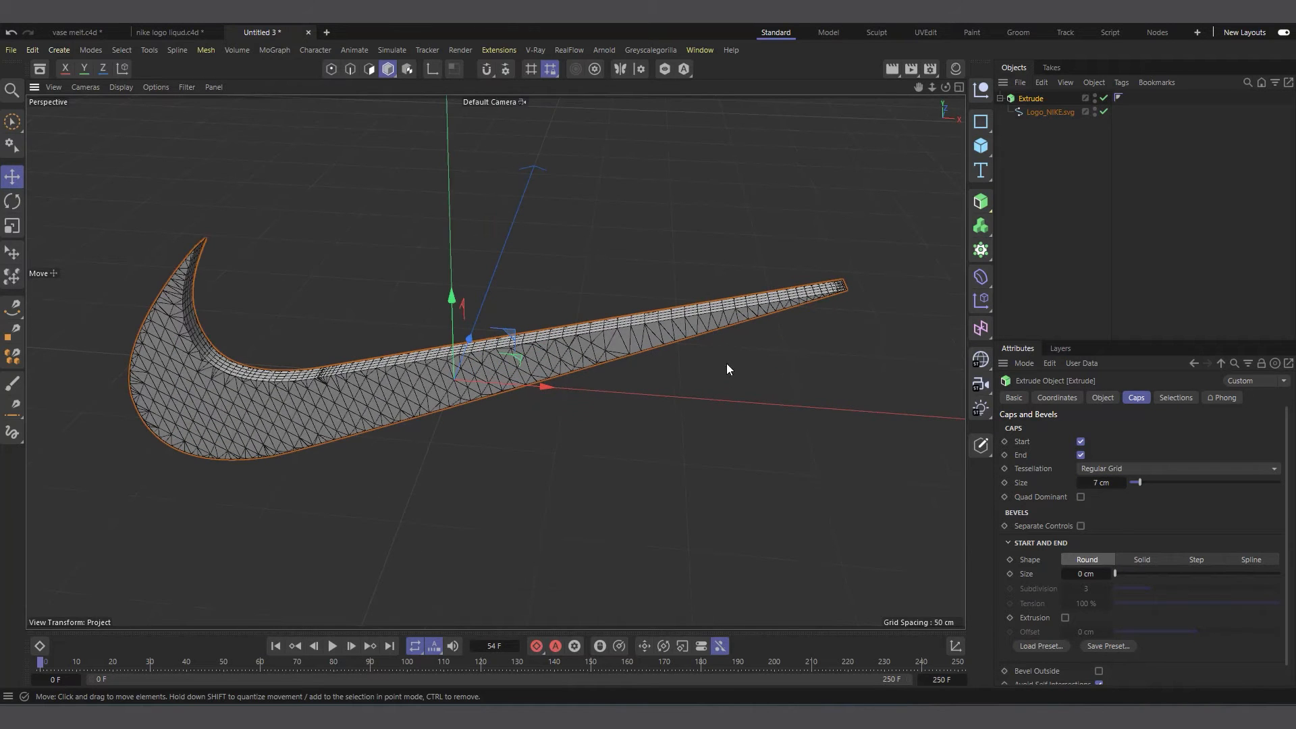
pyautogui.moveTo(946, 87); pyautogui.dragTo(941, 48)
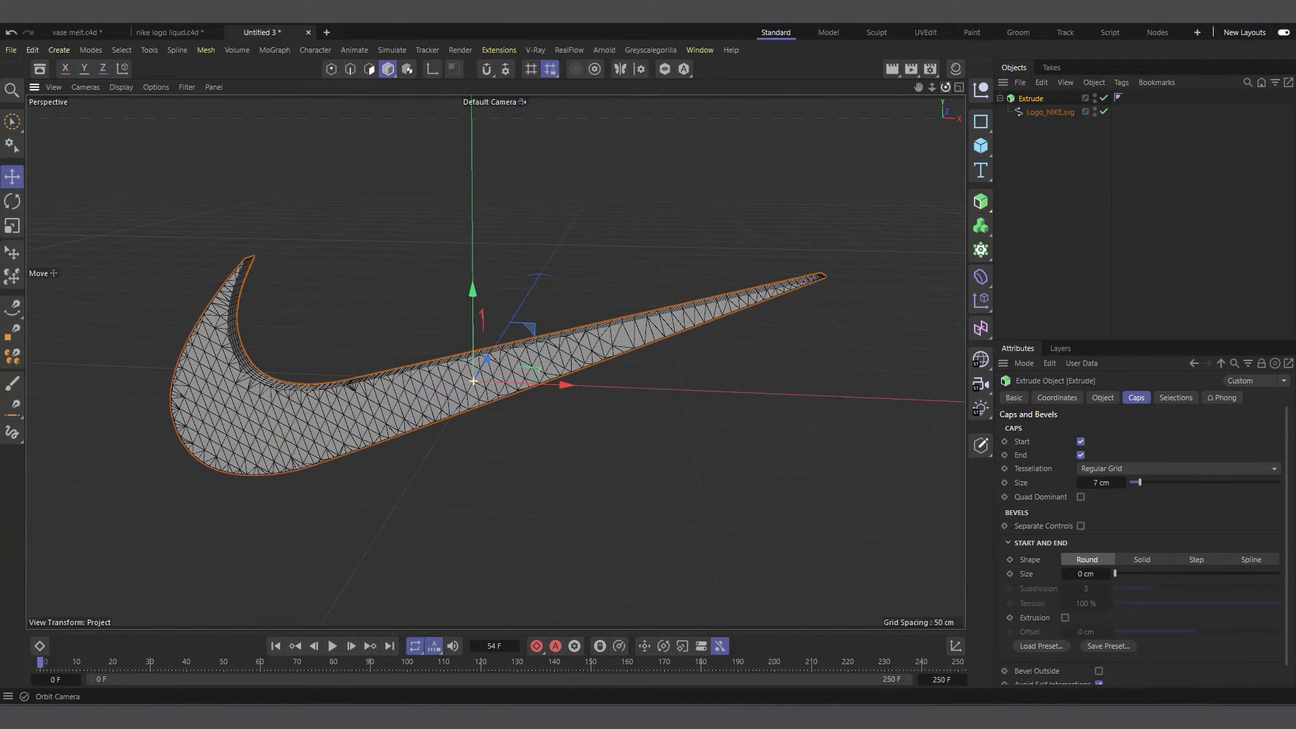
pyautogui.scroll(-1, 840, 263)
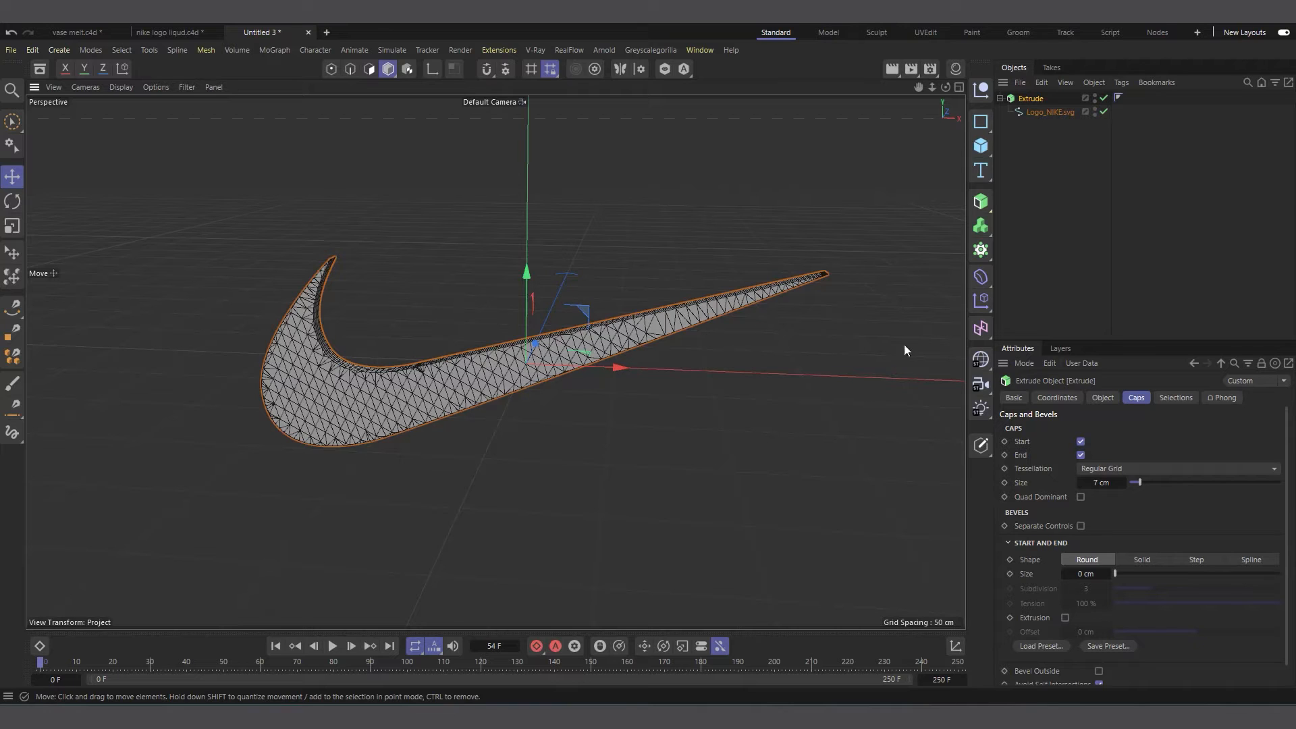
pyautogui.scroll(-1, 508, 276)
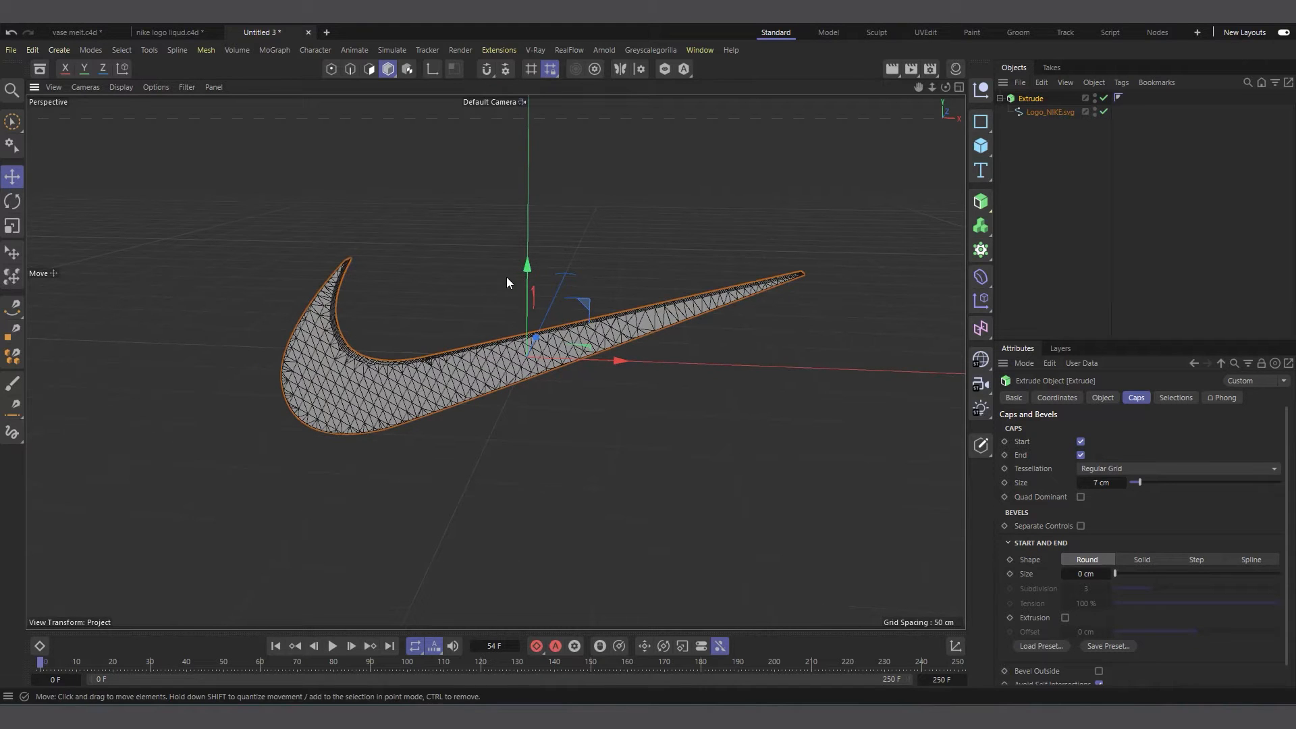
# Collapse the Extrude's hierarchy and add a Vertex Map tag to the Extrude.
pyautogui.click(1000, 99)
pyautogui.scroll(-1, 294, 308)
pyautogui.scroll(1, 599, 348)
pyautogui.scroll(1, 715, 289)
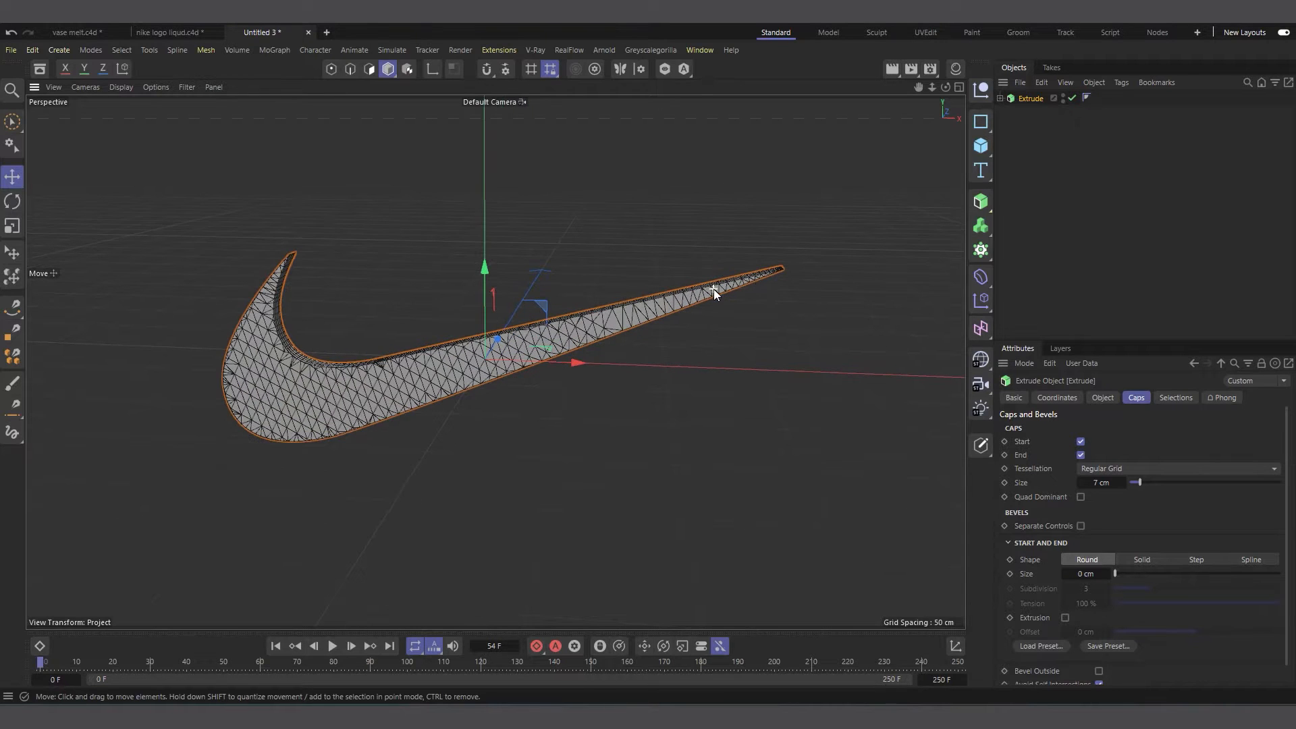
pyautogui.rightClick(1037, 99)
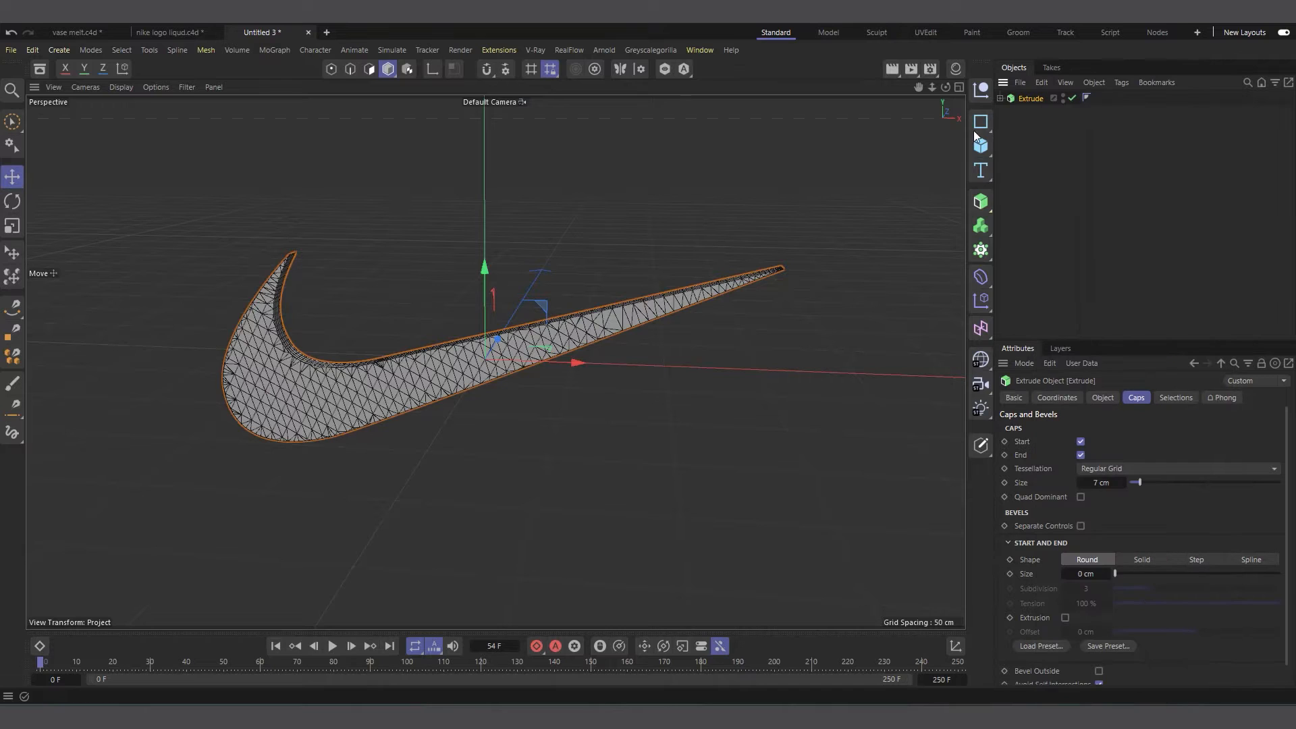
pyautogui.scroll(1, 554, 287)
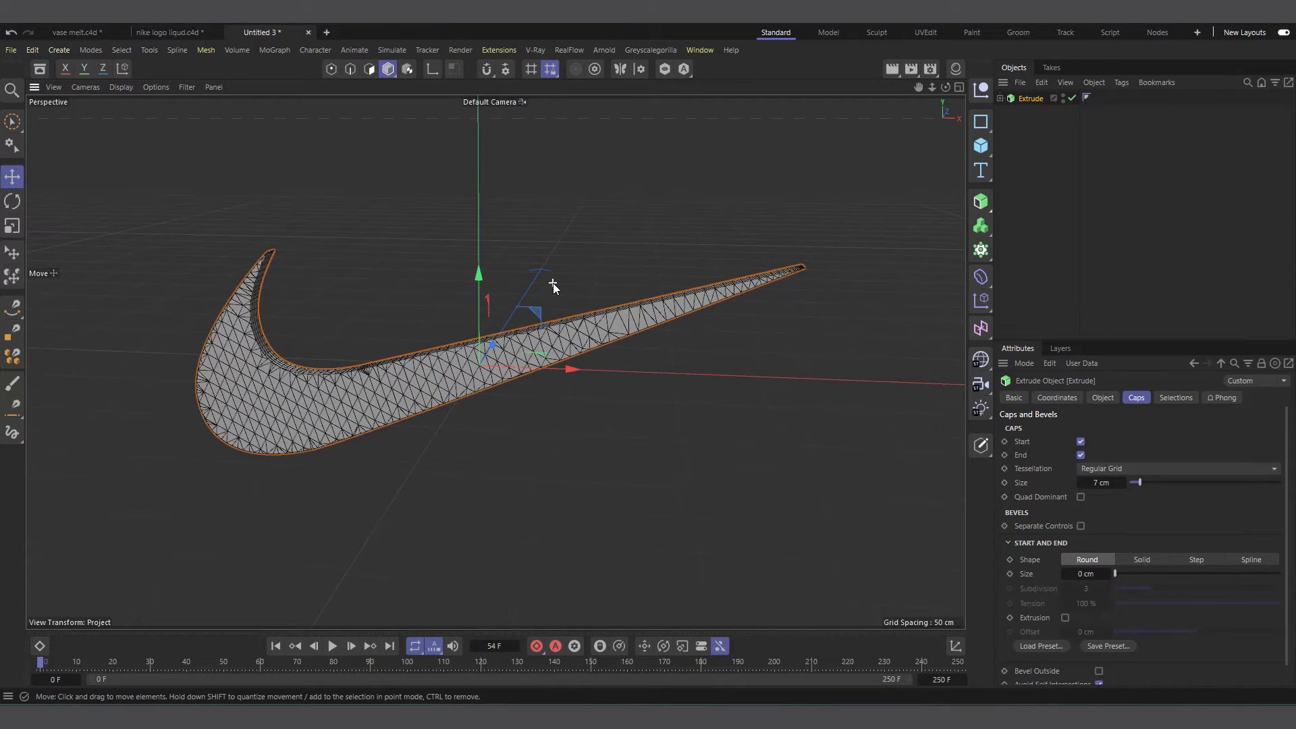
pyautogui.rightClick(1024, 99)
pyautogui.moveTo(1079, 208)
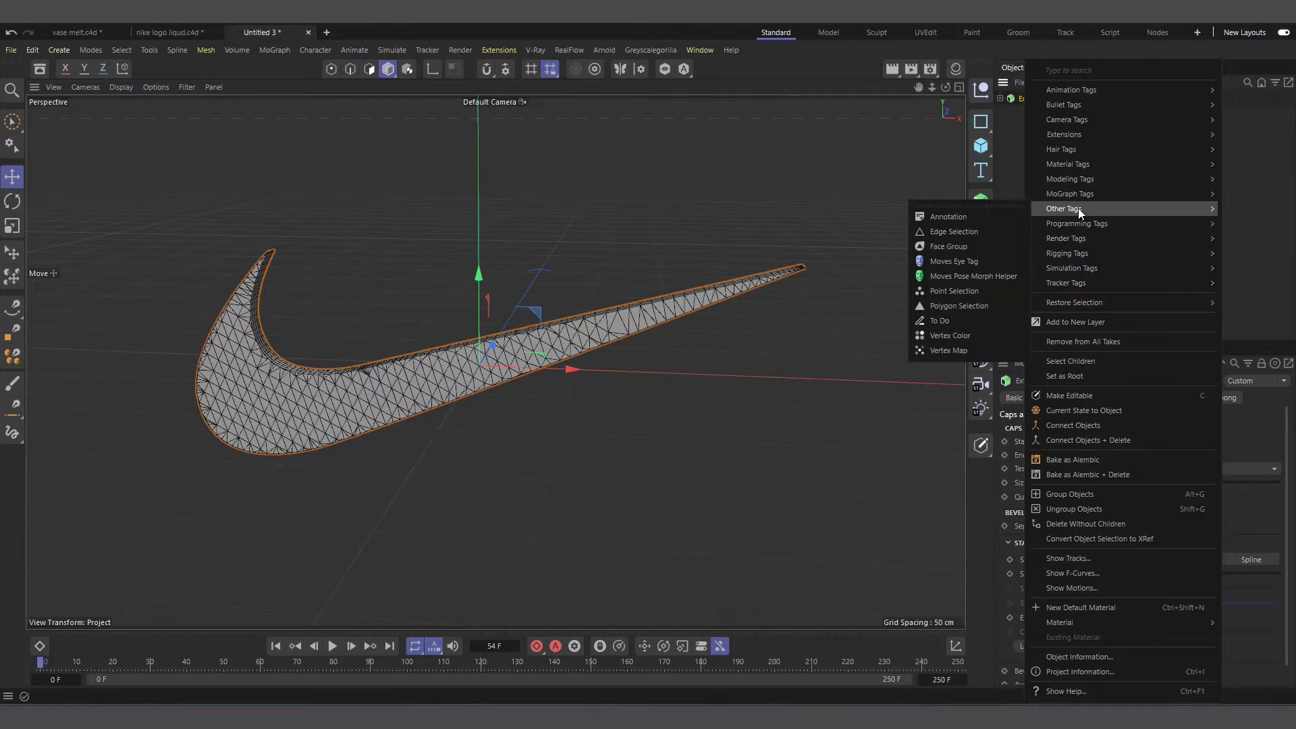
pyautogui.click(963, 351)
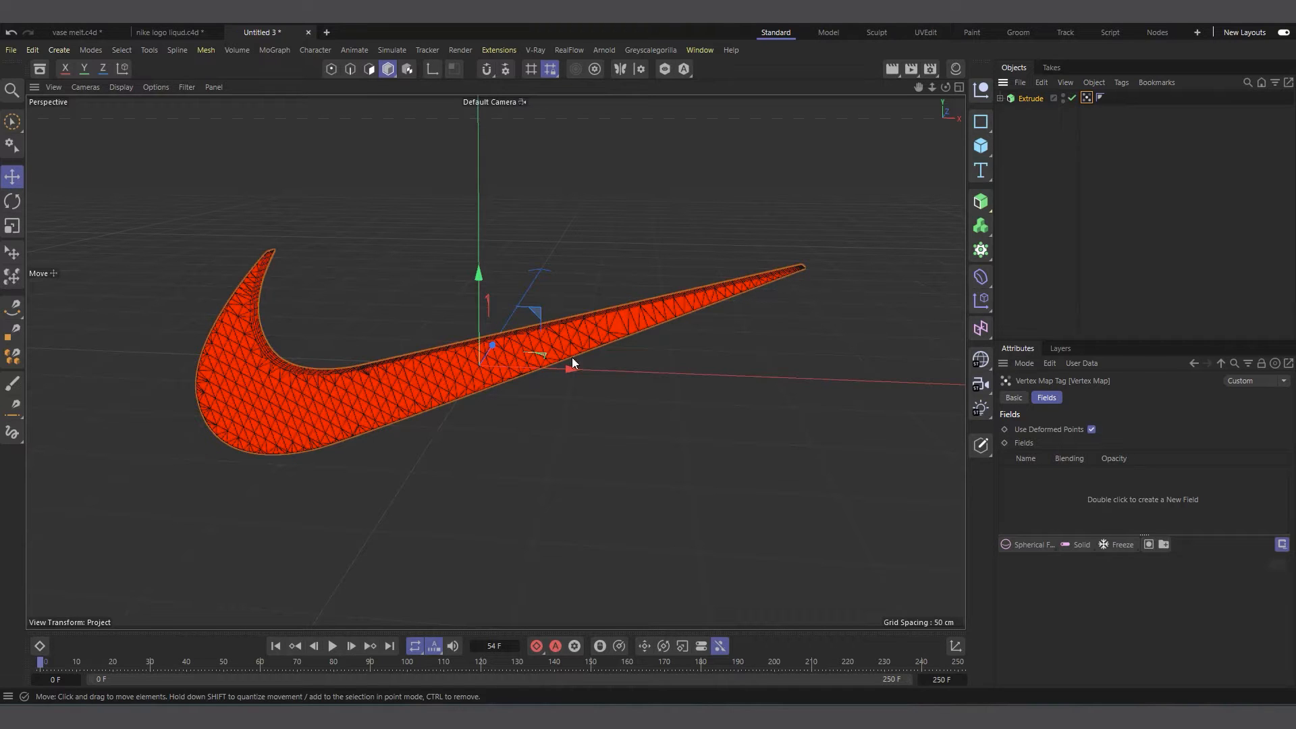
# Add a Spherical Field to the Vertex Map tag's fields list.
pyautogui.keyDown('alt'); pyautogui.moveTo(490, 182); pyautogui.dragTo(602, 176); pyautogui.keyUp('alt')
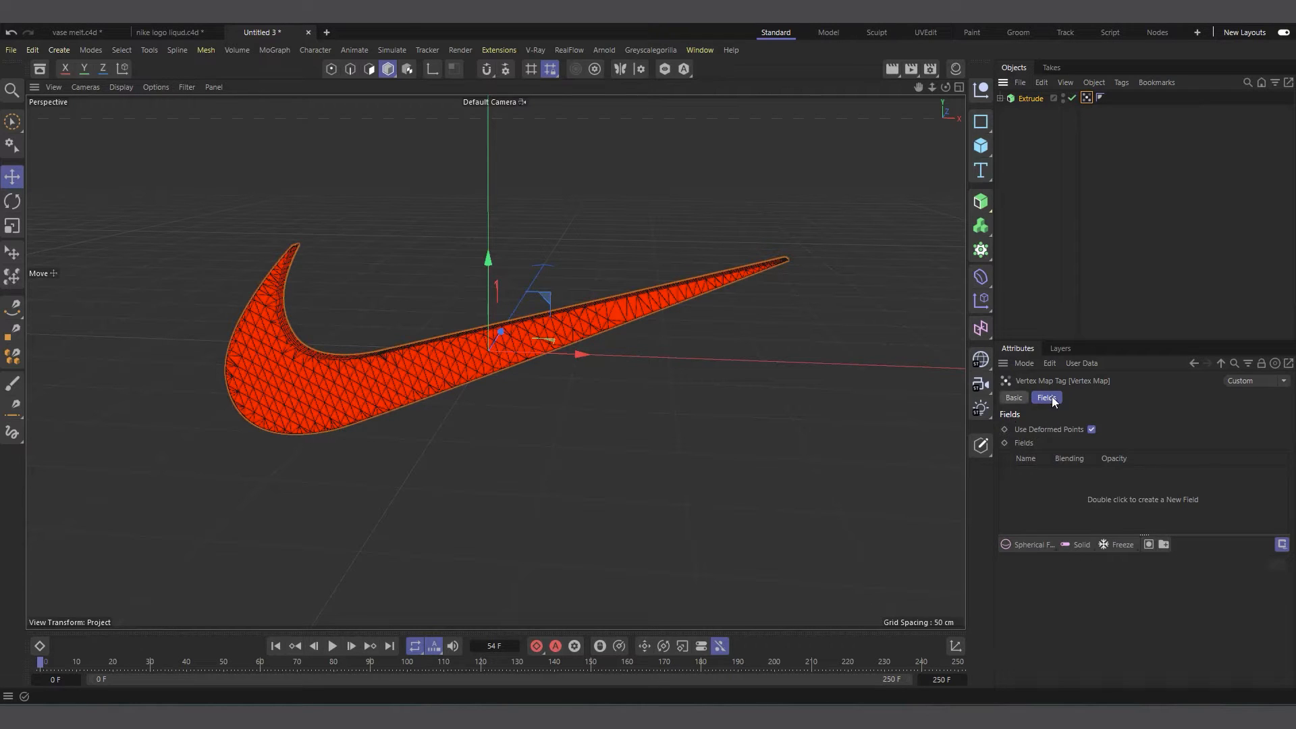
pyautogui.click(1015, 397)
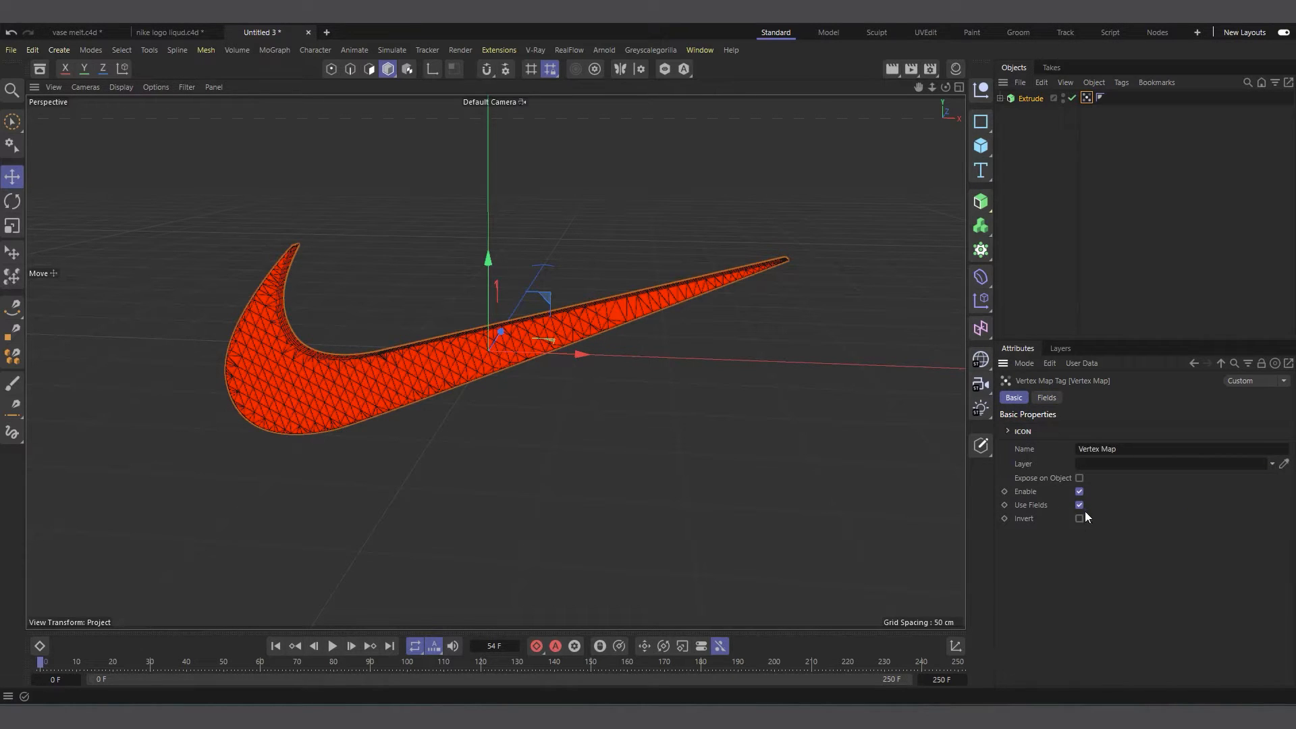
pyautogui.click(1047, 398)
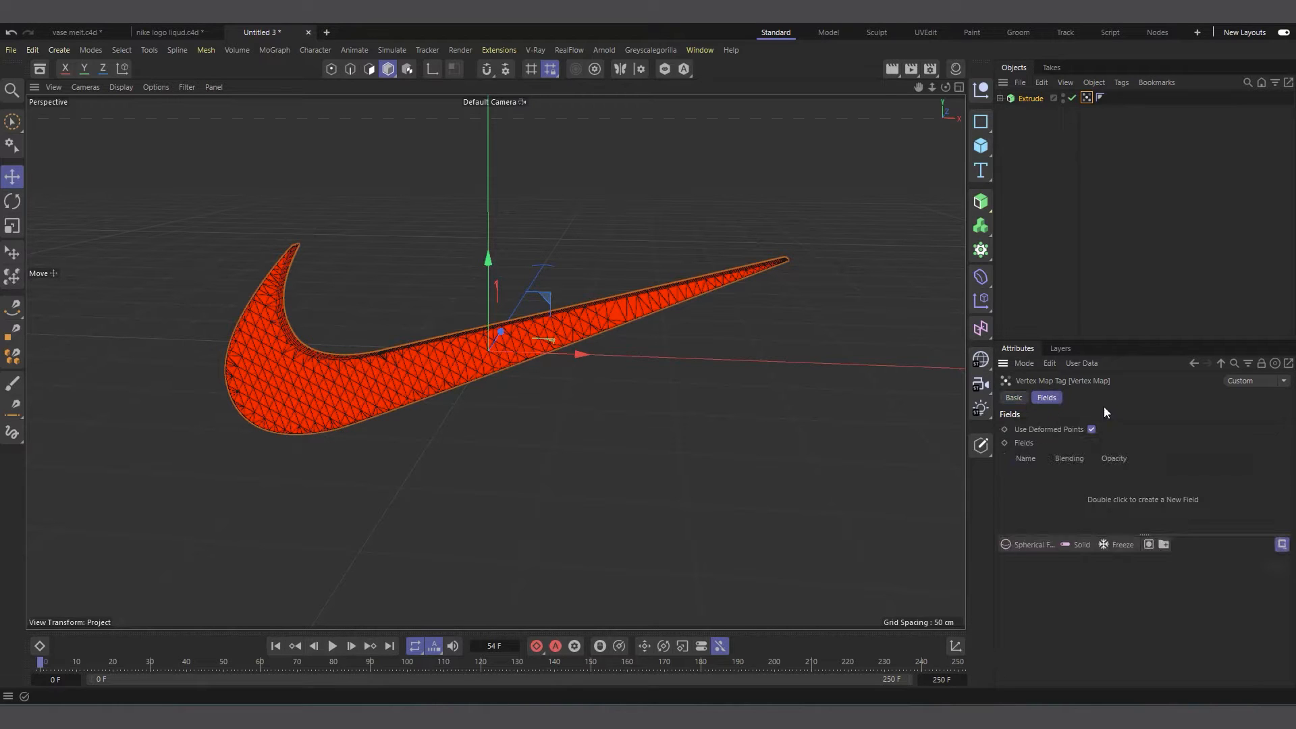
pyautogui.click(1021, 544)
pyautogui.click(1125, 587)
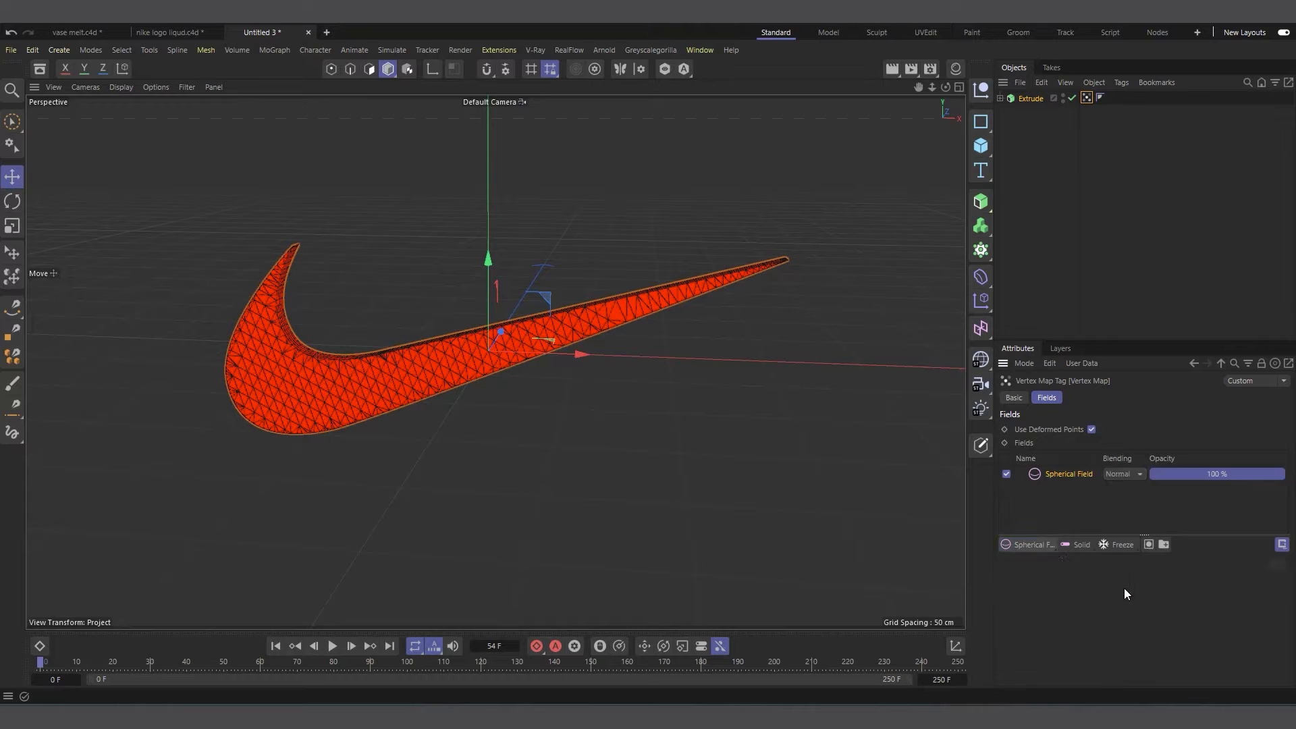
# Scale the Spherical Field down to a size of 16.2 cm and place it just beyond the logo's thin tip.
pyautogui.press('t')
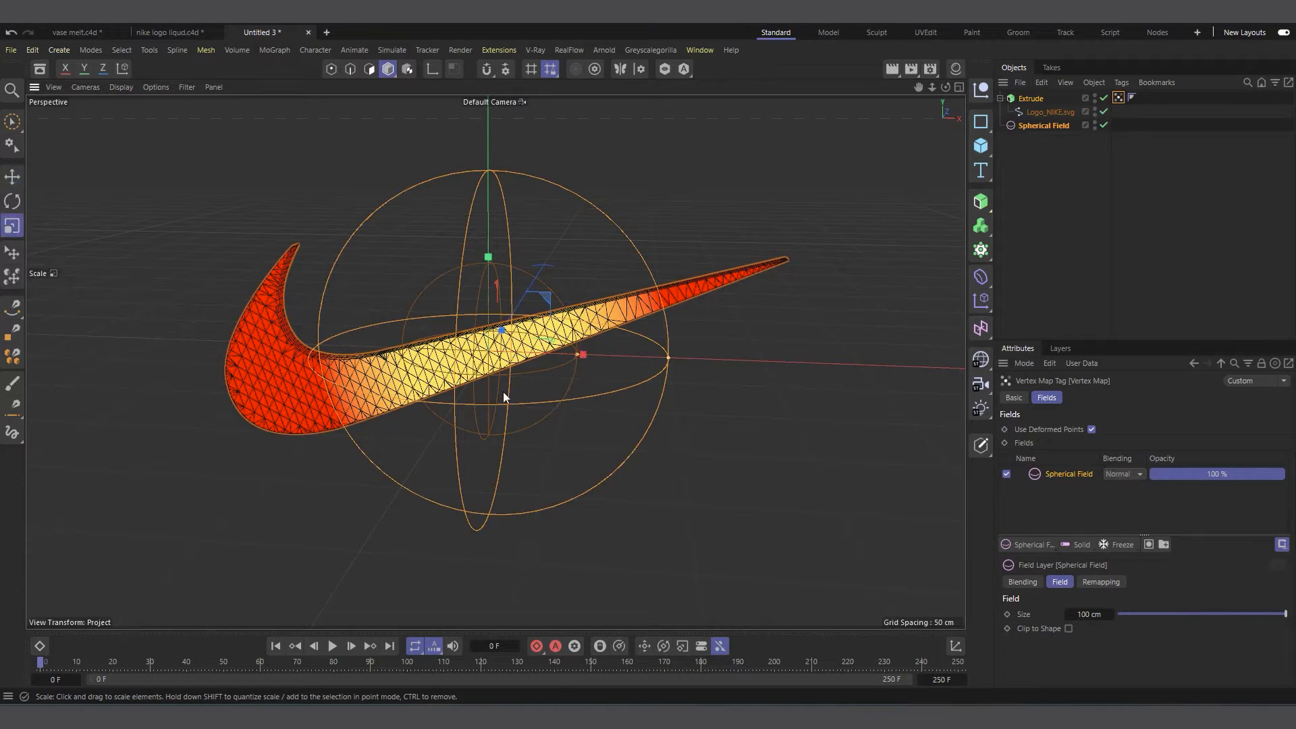
pyautogui.moveTo(794, 297); pyautogui.dragTo(416, 394)
pyautogui.press('e')
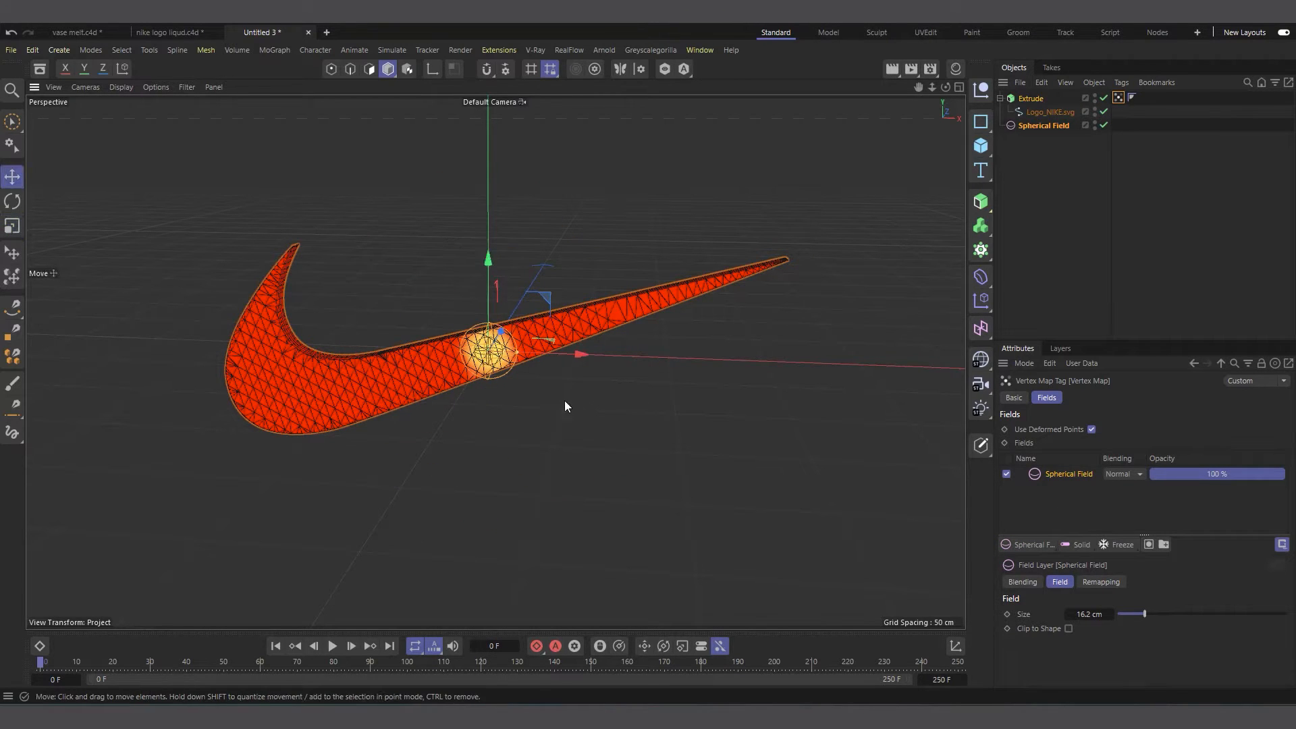
pyautogui.moveTo(544, 302); pyautogui.dragTo(845, 211)
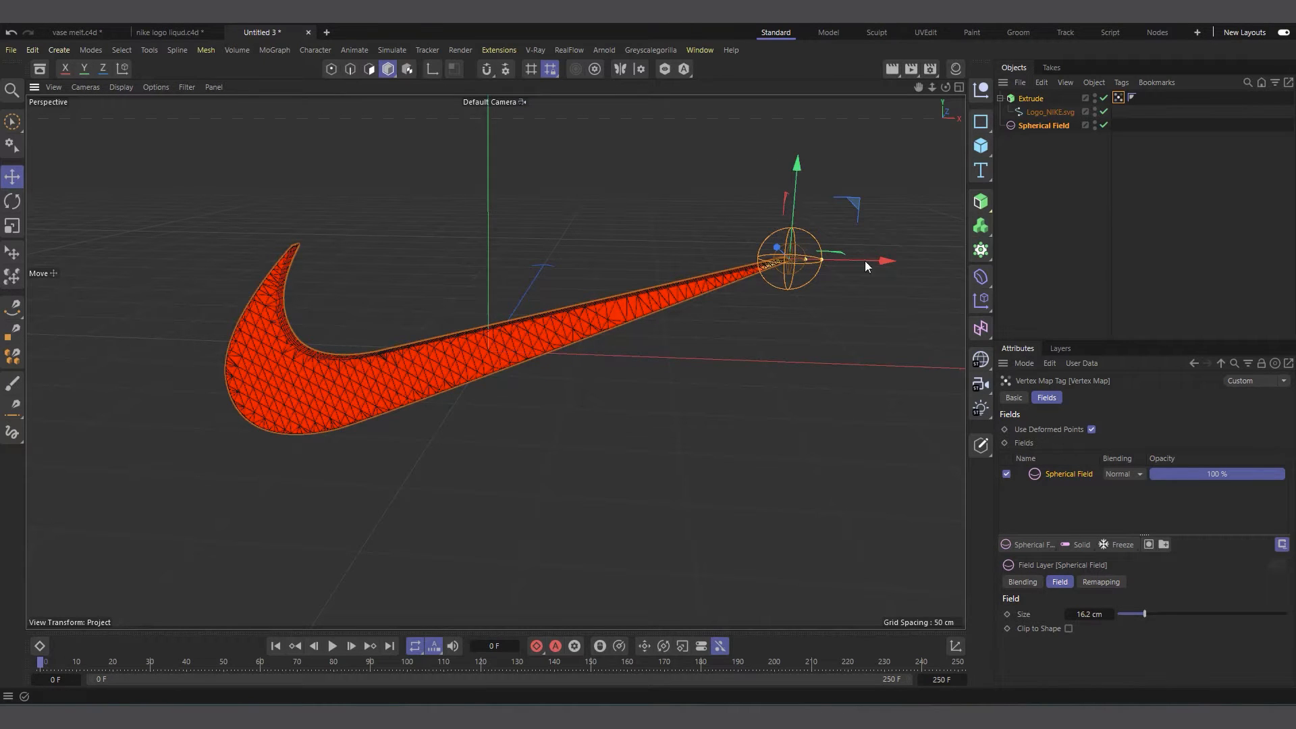
pyautogui.moveTo(852, 201); pyautogui.dragTo(895, 184)
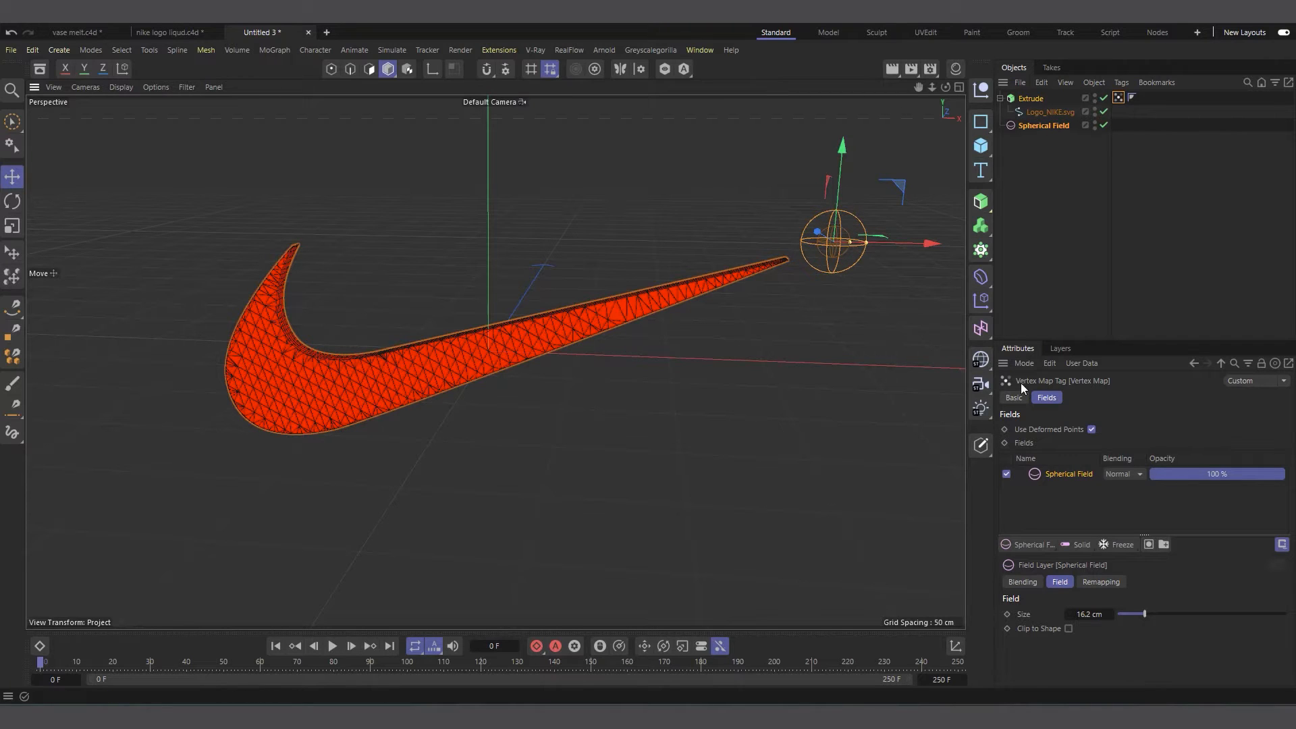
# Keyframe the Spherical Field's position at frame 0 and, moved onto the logo's tip at about X 157.2, Y 54.04 cm, at frame 11.
pyautogui.click(1051, 125)
pyautogui.click(1052, 398)
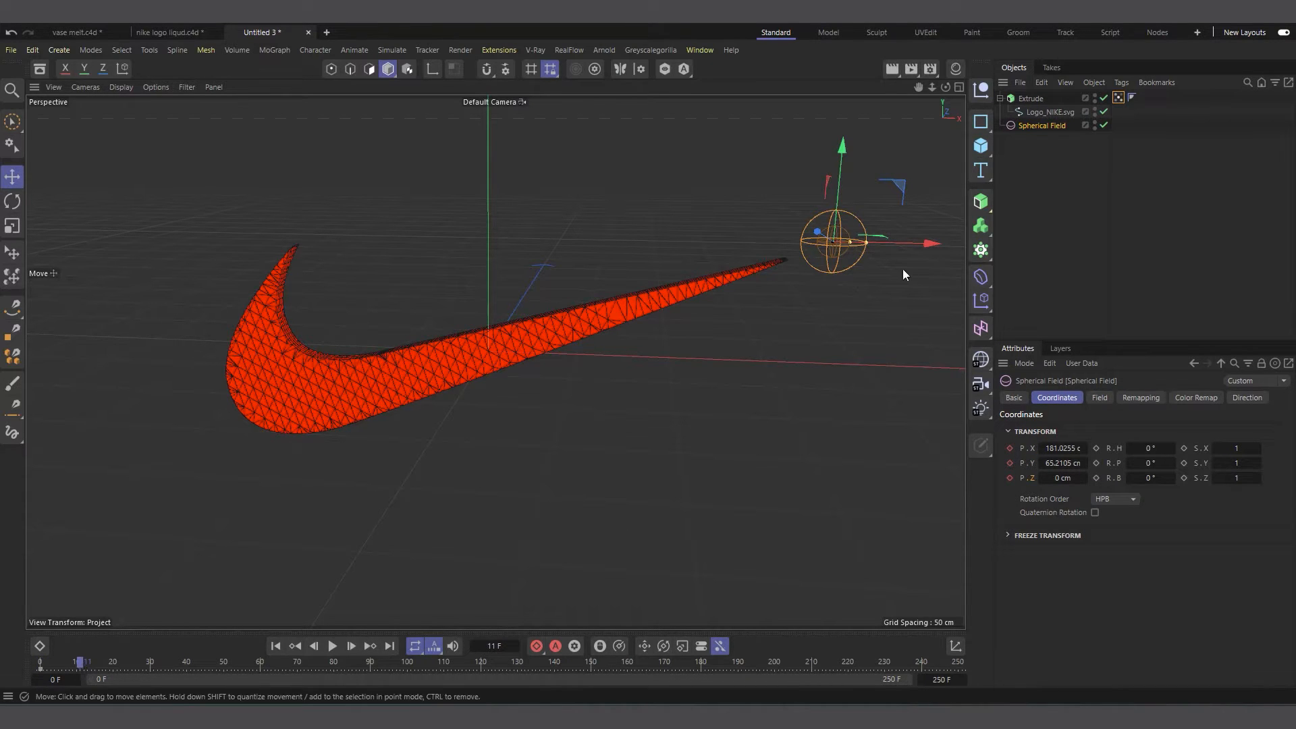
pyautogui.moveTo(906, 180); pyautogui.dragTo(852, 204)
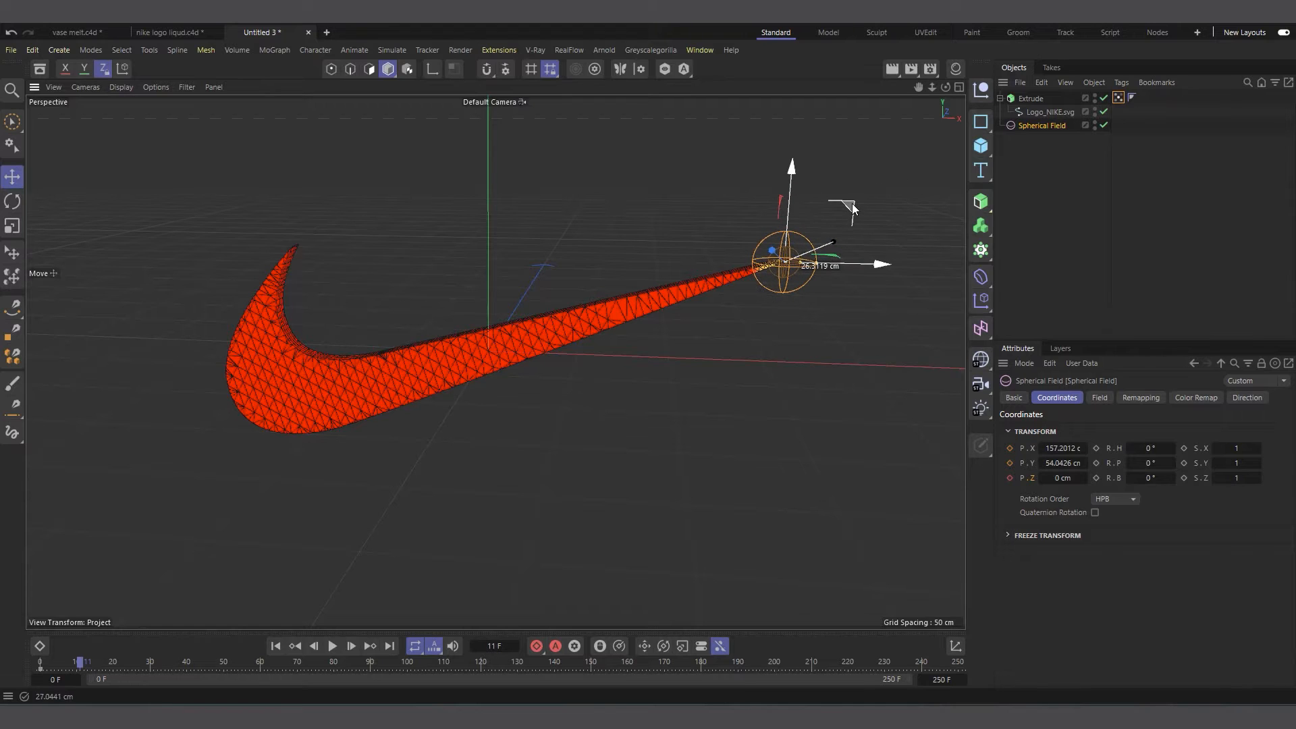
pyautogui.moveTo(1010, 449); pyautogui.dragTo(1012, 477)
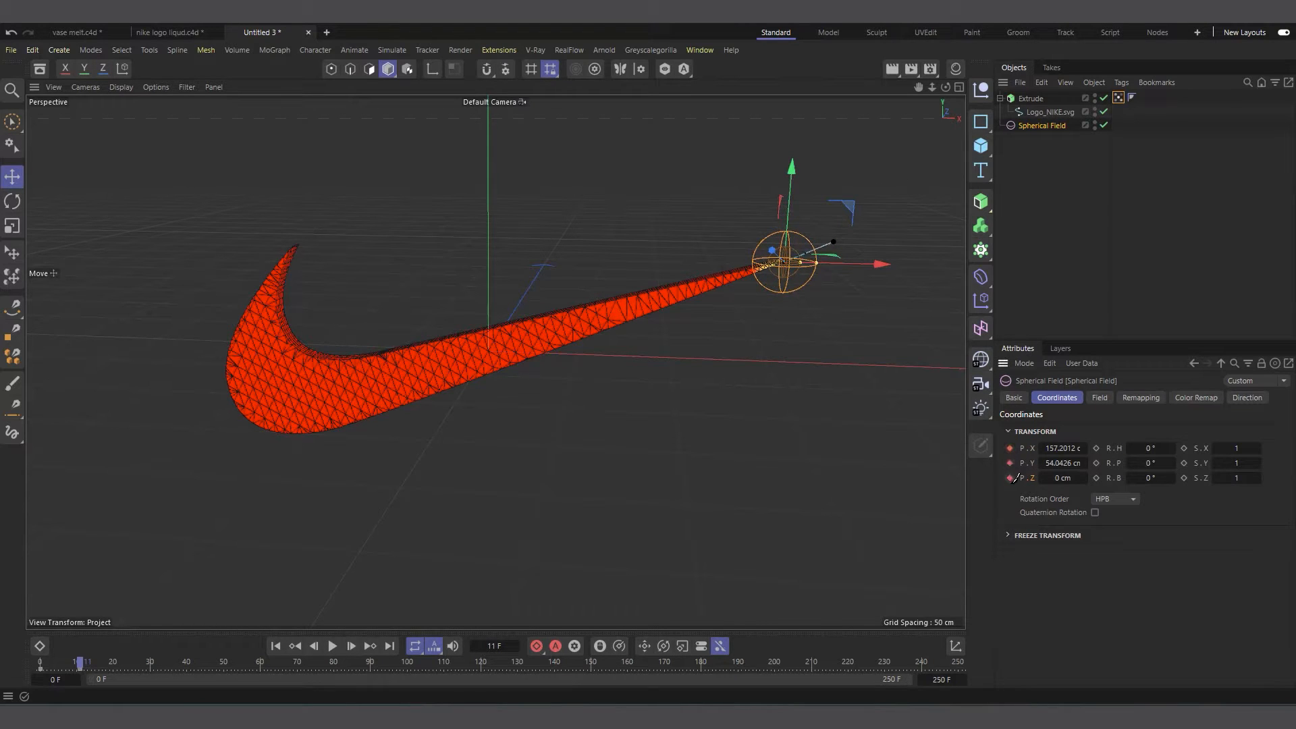
# Play back the field's movement, hide the Spherical Field in editor and render, and return to the first frame.
pyautogui.click(333, 646)
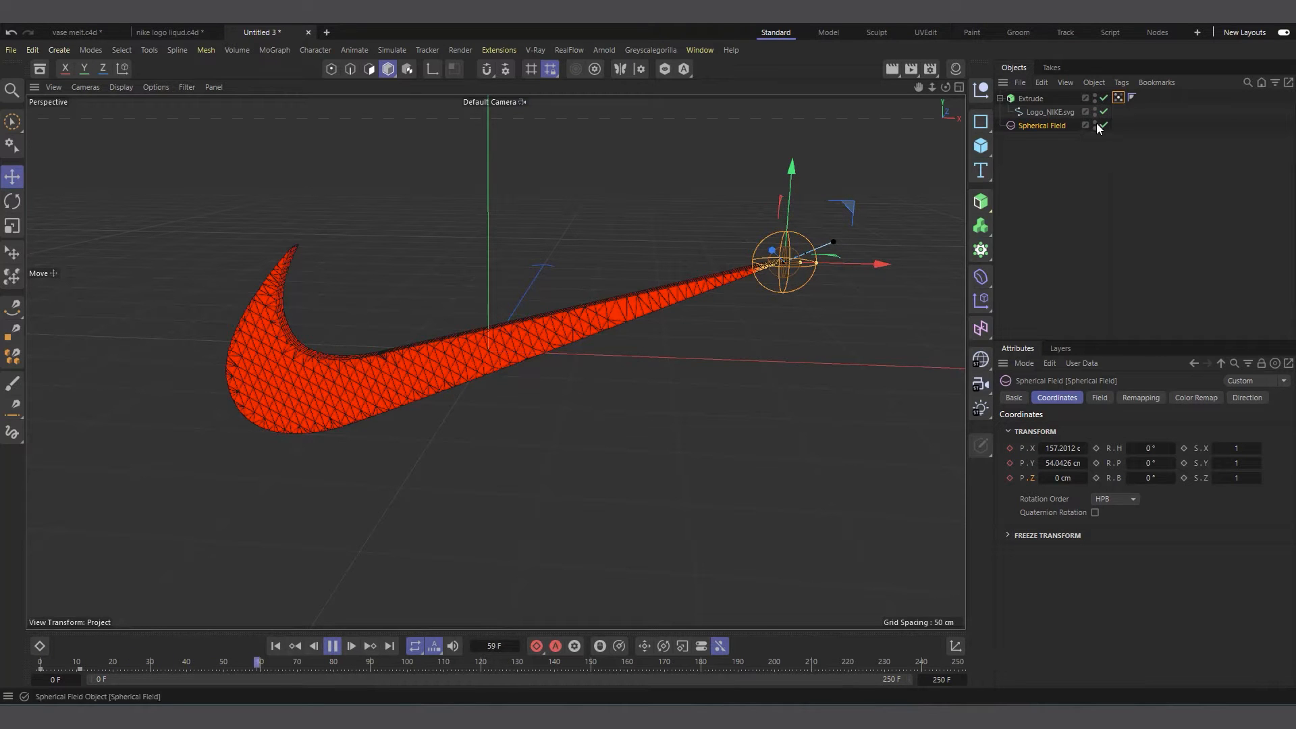
pyautogui.click(1088, 159)
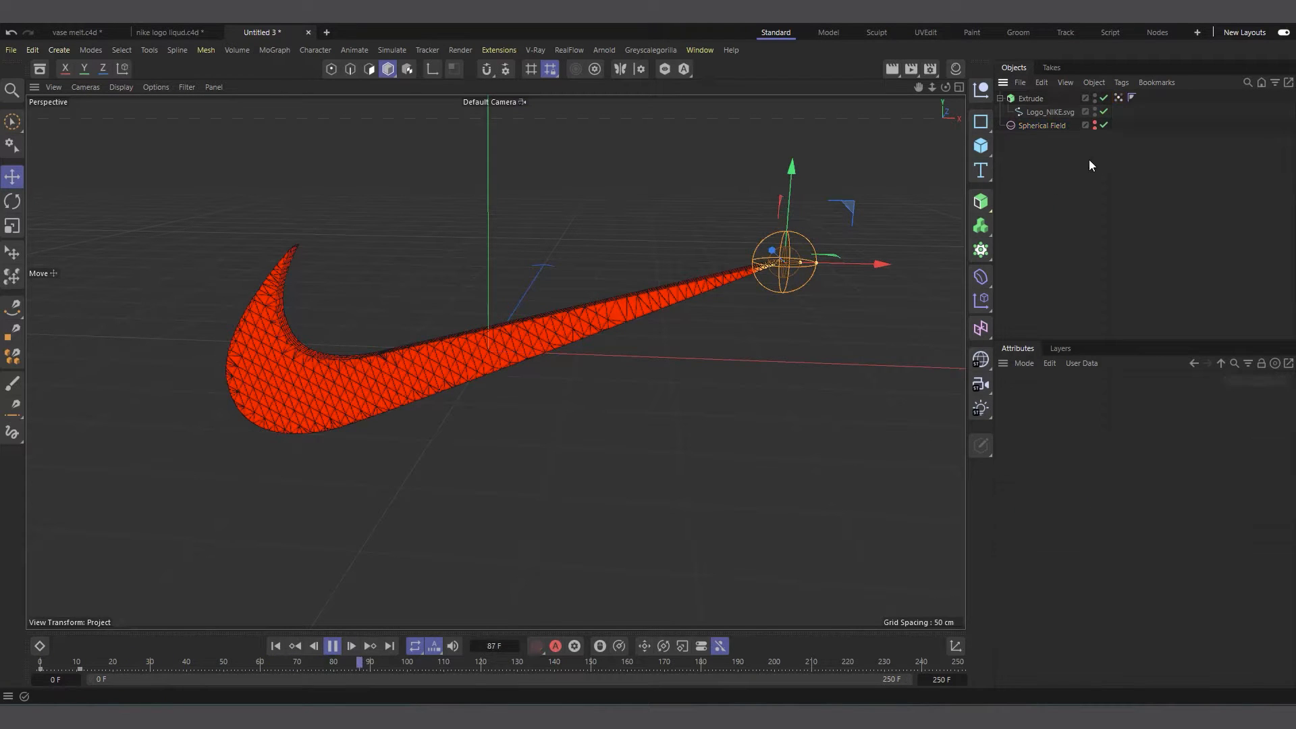
pyautogui.click(1121, 99)
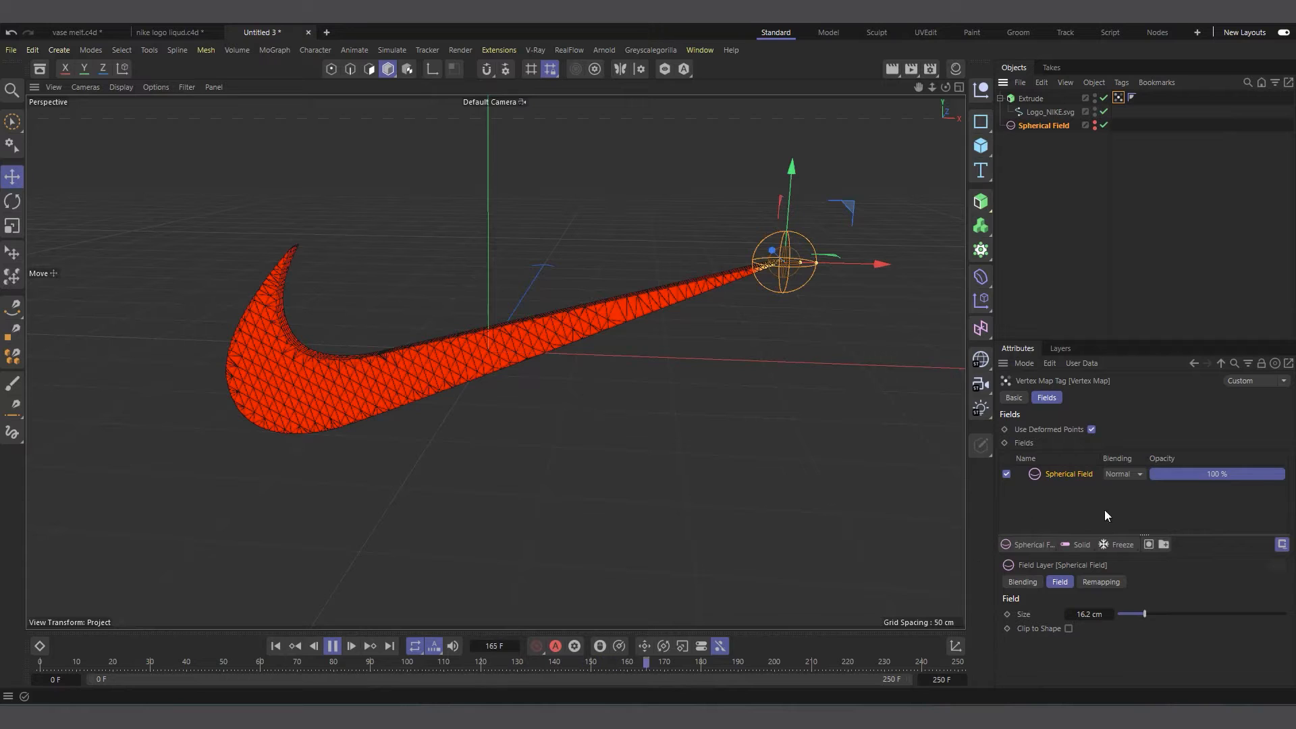
pyautogui.click(332, 646)
pyautogui.click(275, 646)
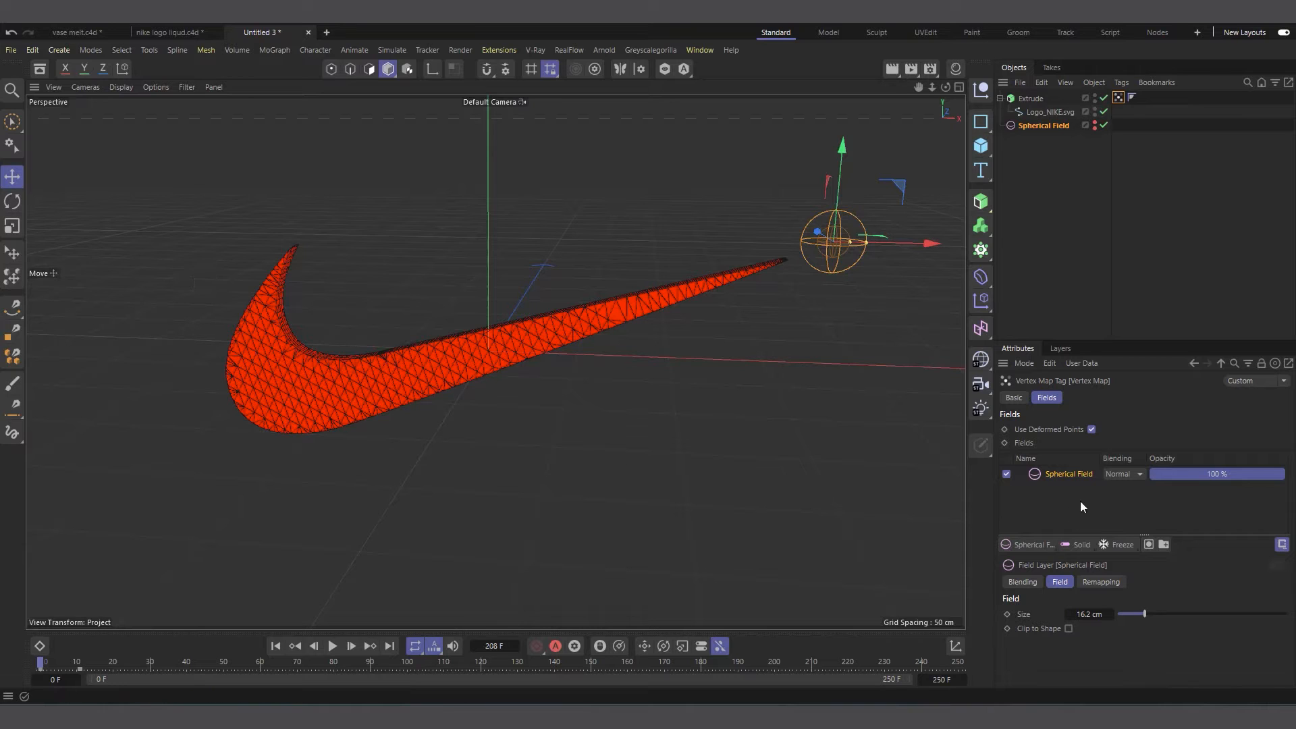
# Add a Freeze layer to the Vertex Map's fields and set the Spherical Field's blending to Max.
pyautogui.click(1123, 545)
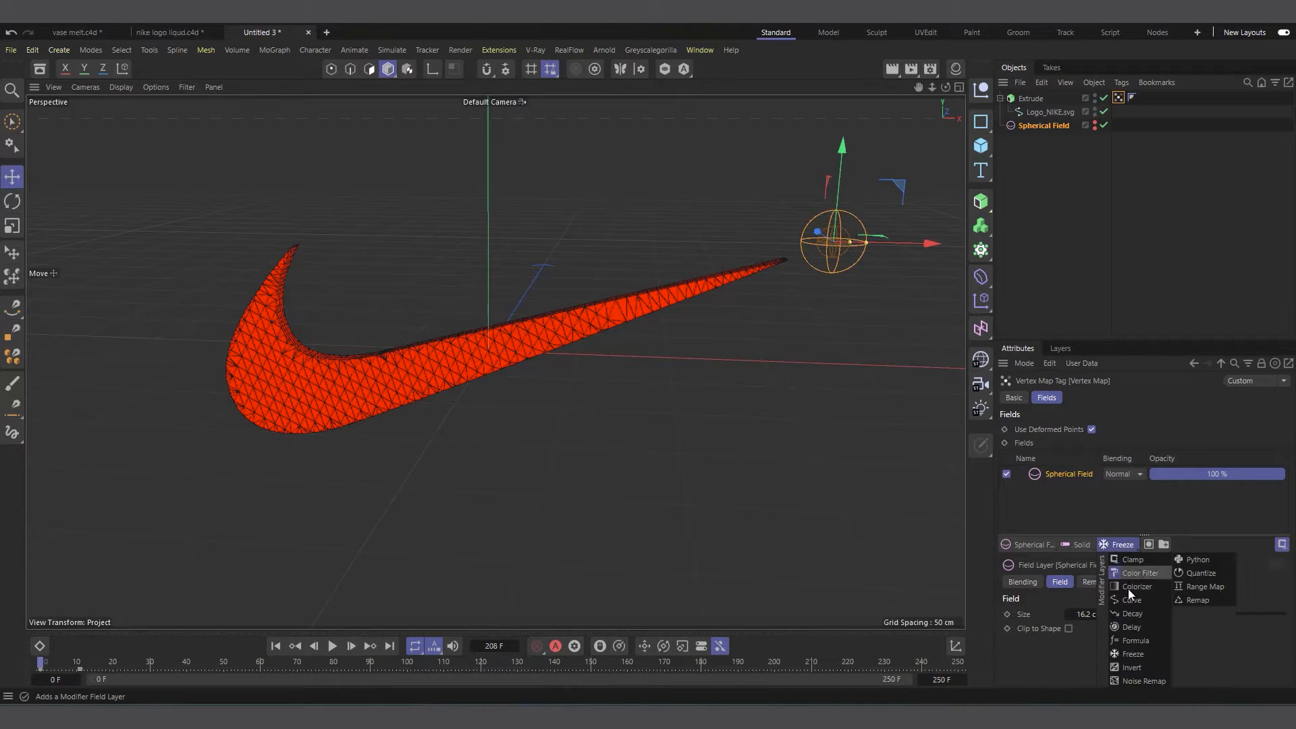
pyautogui.click(1150, 656)
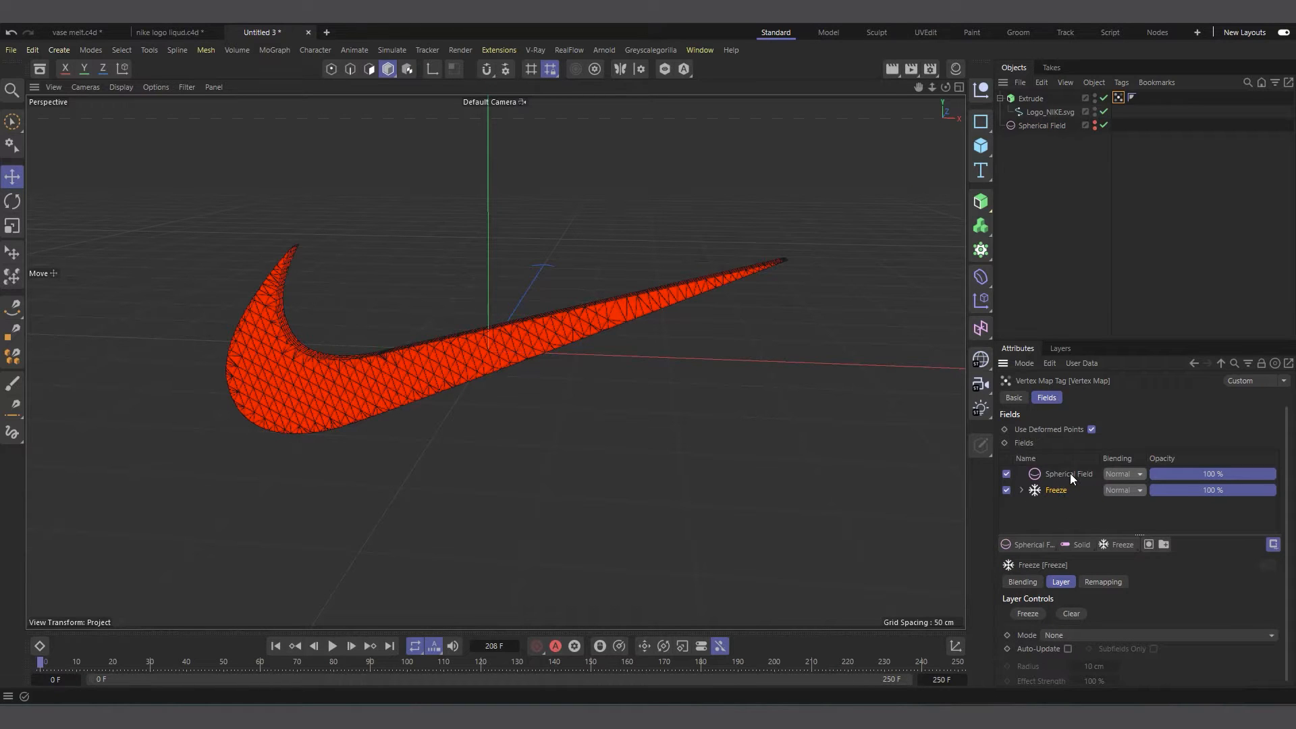
pyautogui.click(1071, 473)
pyautogui.click(1123, 475)
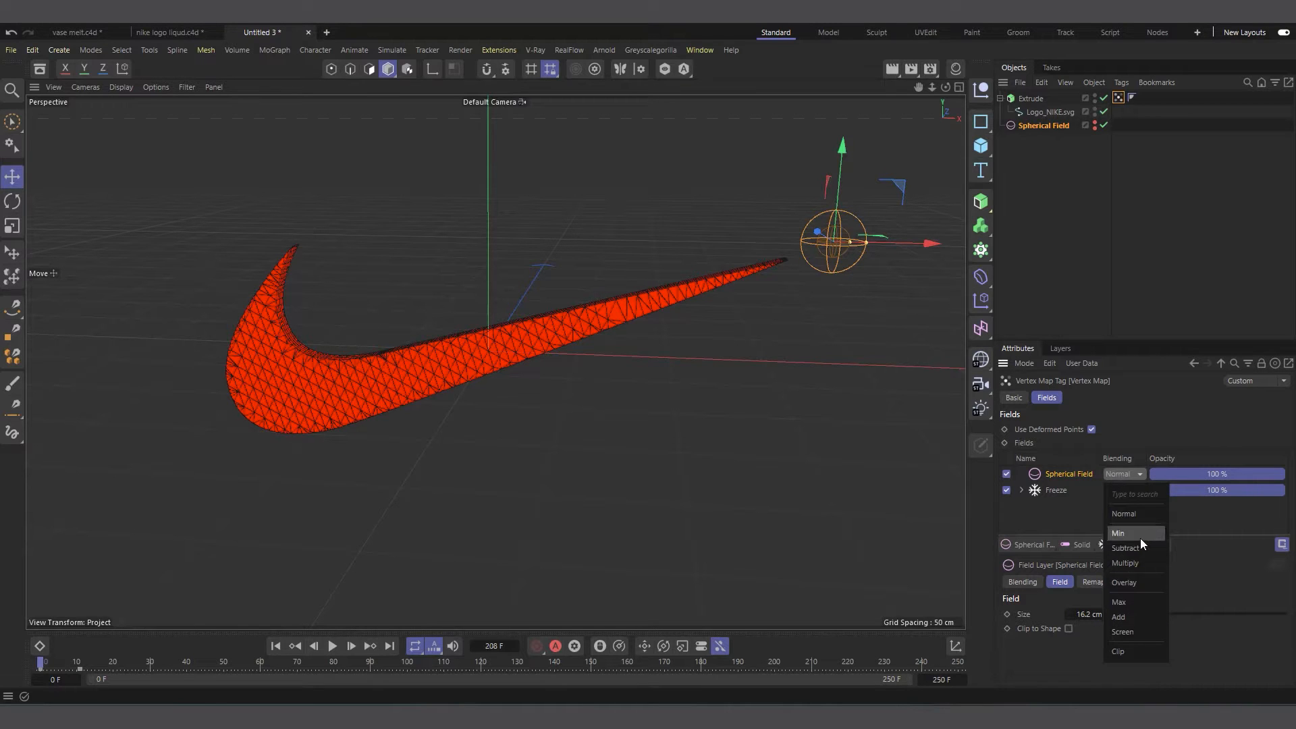
pyautogui.click(1129, 600)
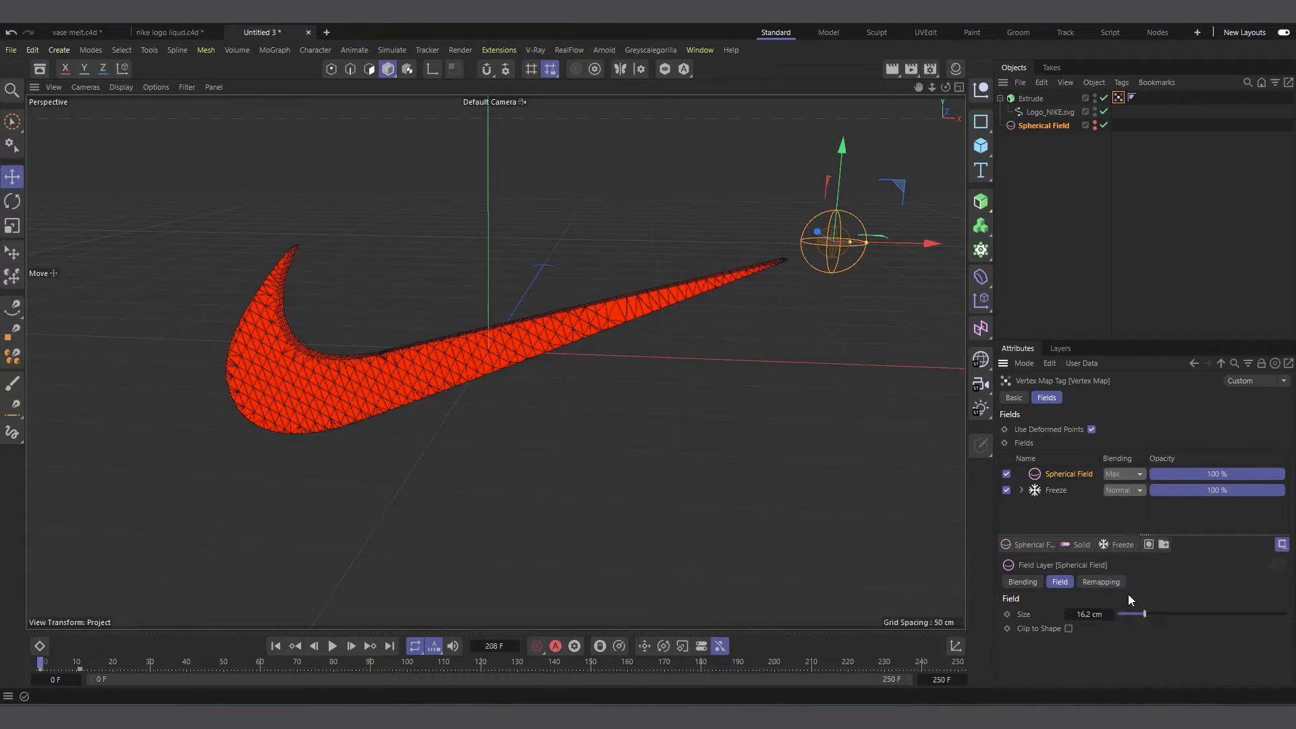
# Set the mode of the Freeze layer to Grow.
pyautogui.click(1055, 491)
pyautogui.scroll(-1, 1195, 598)
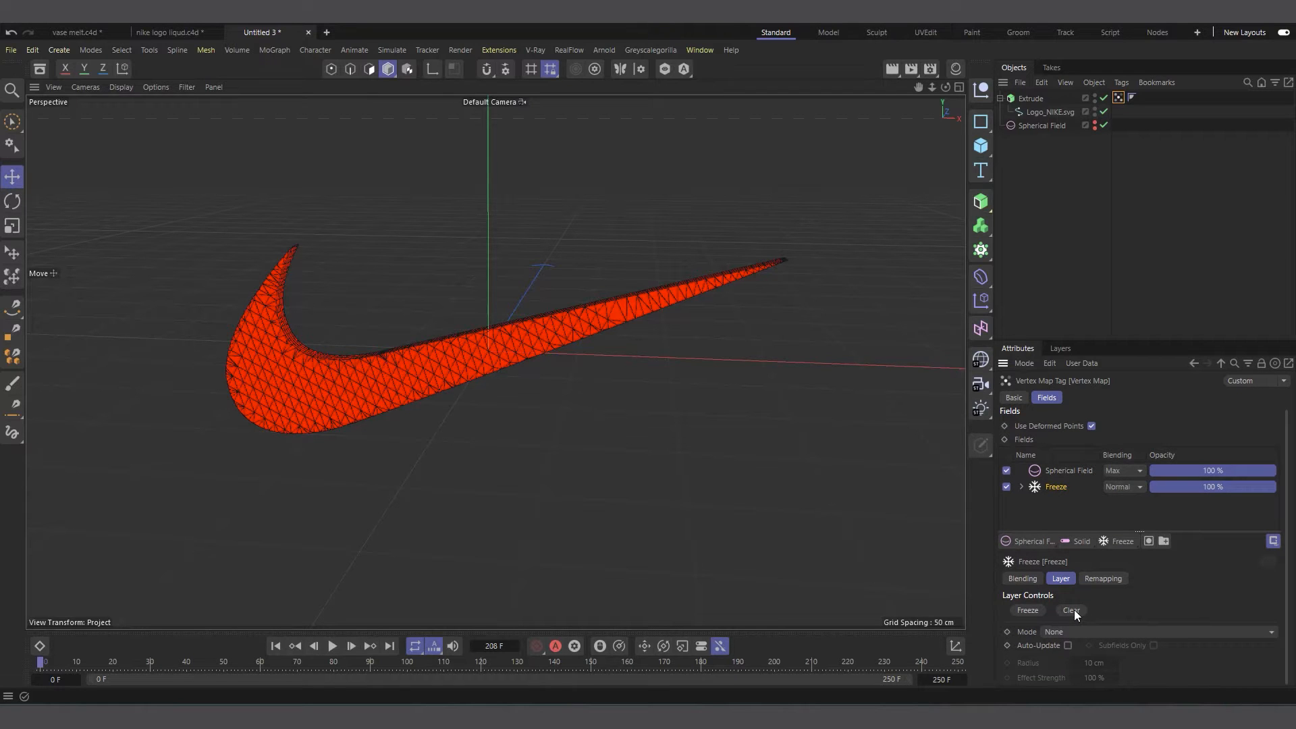
pyautogui.click(1093, 630)
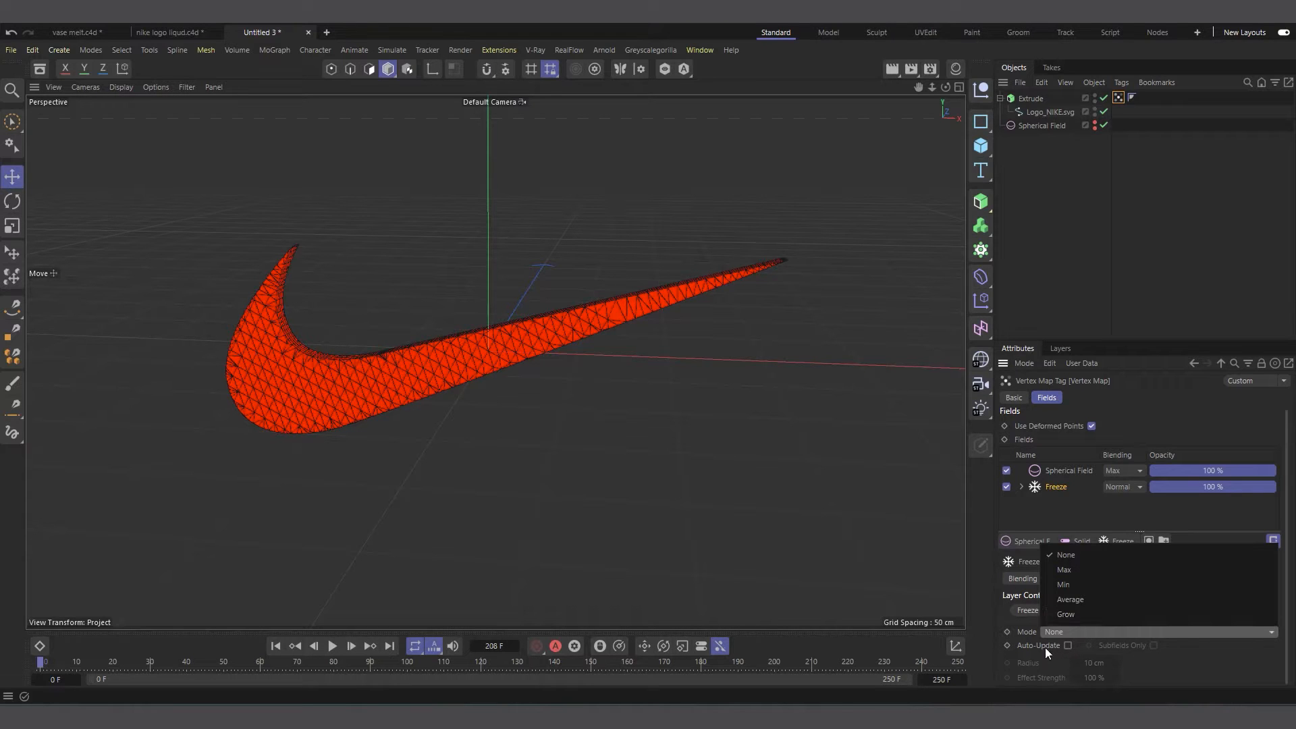
pyautogui.click(1085, 613)
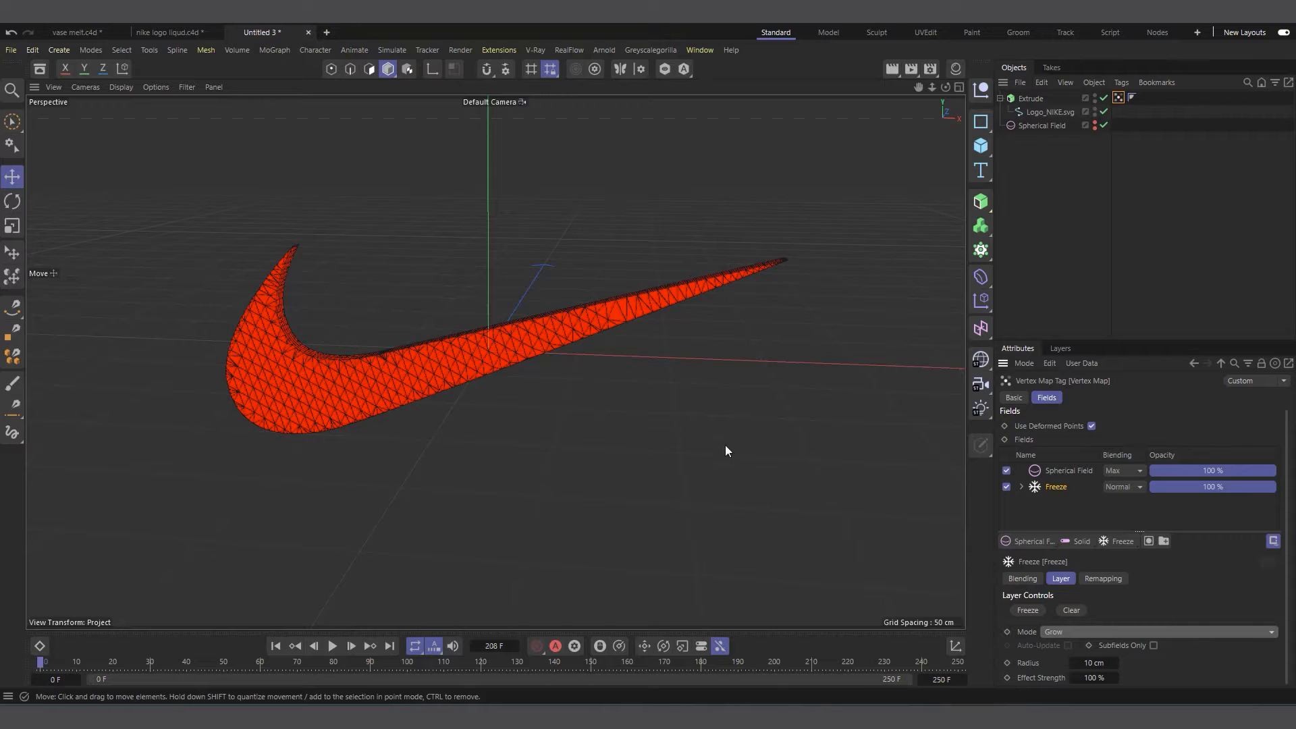
# Play the animation to examine how the vertex map grows across the logo, and return to the first frame.
pyautogui.scroll(2, 474, 302)
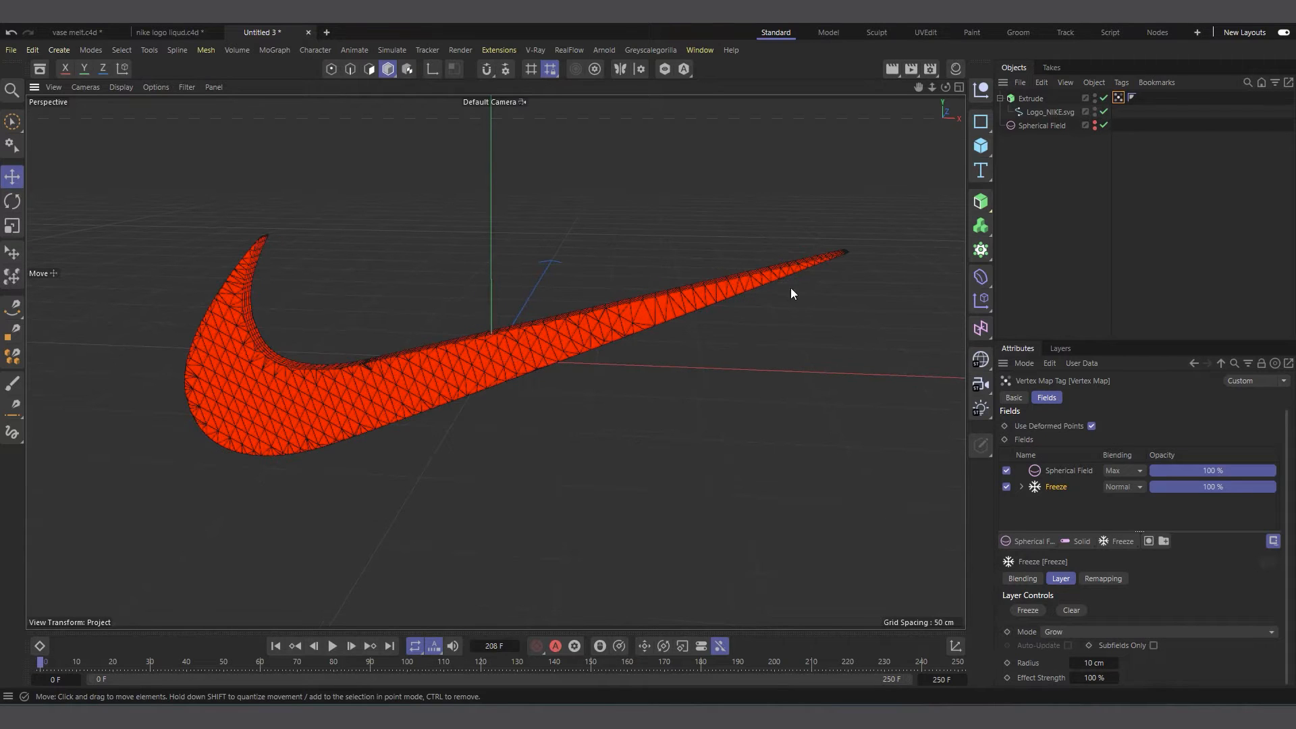
pyautogui.scroll(3, 483, 354)
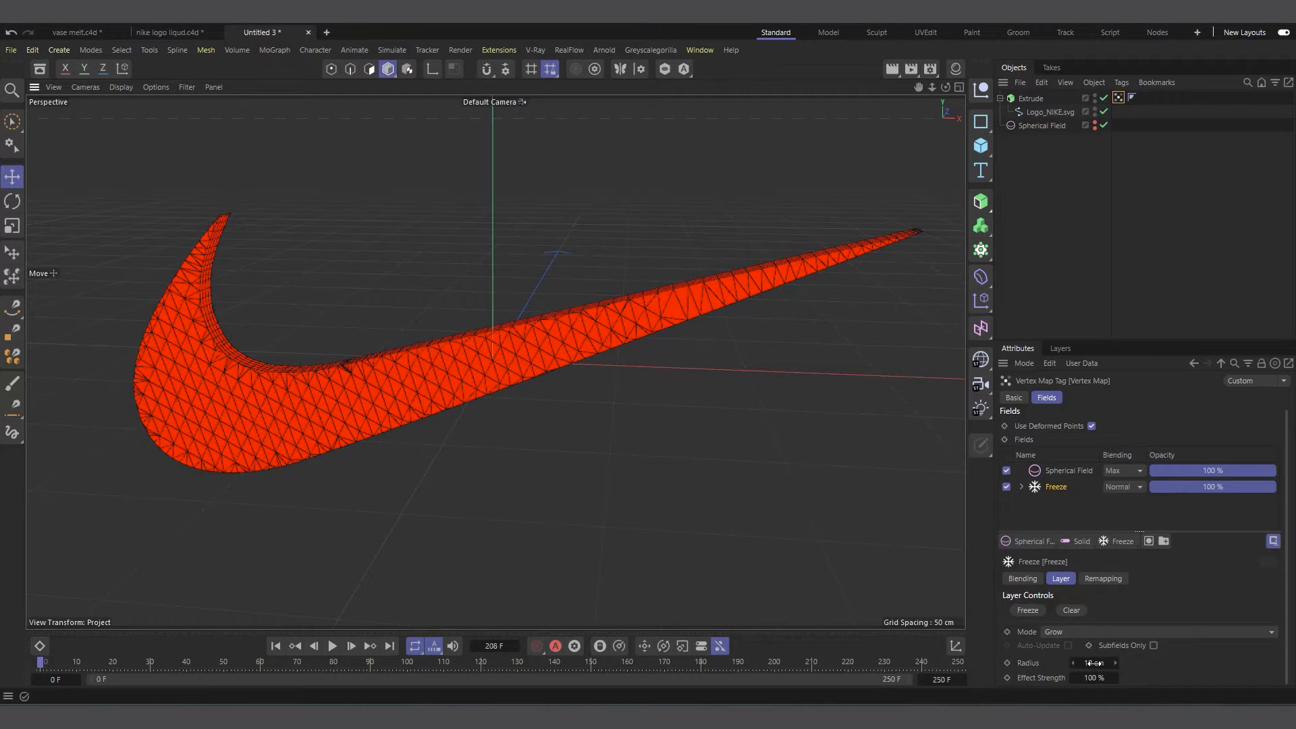
pyautogui.click(332, 648)
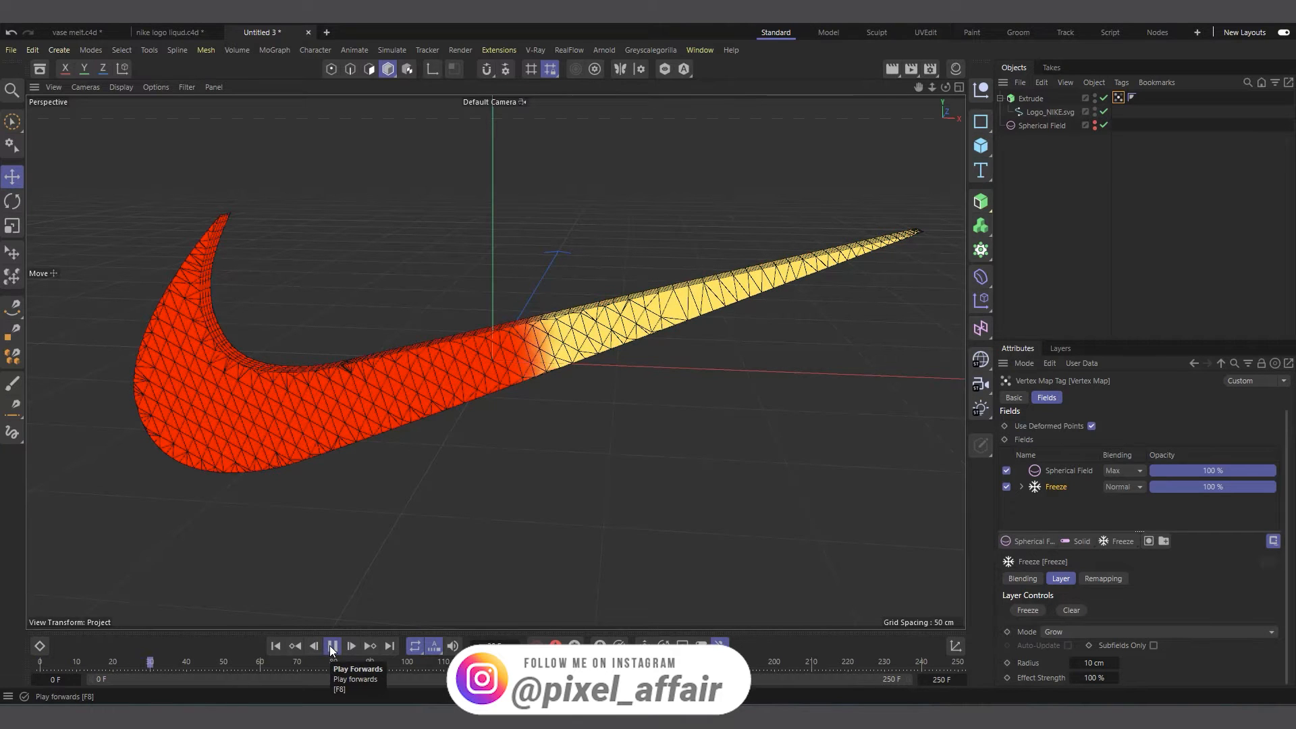
pyautogui.click(332, 647)
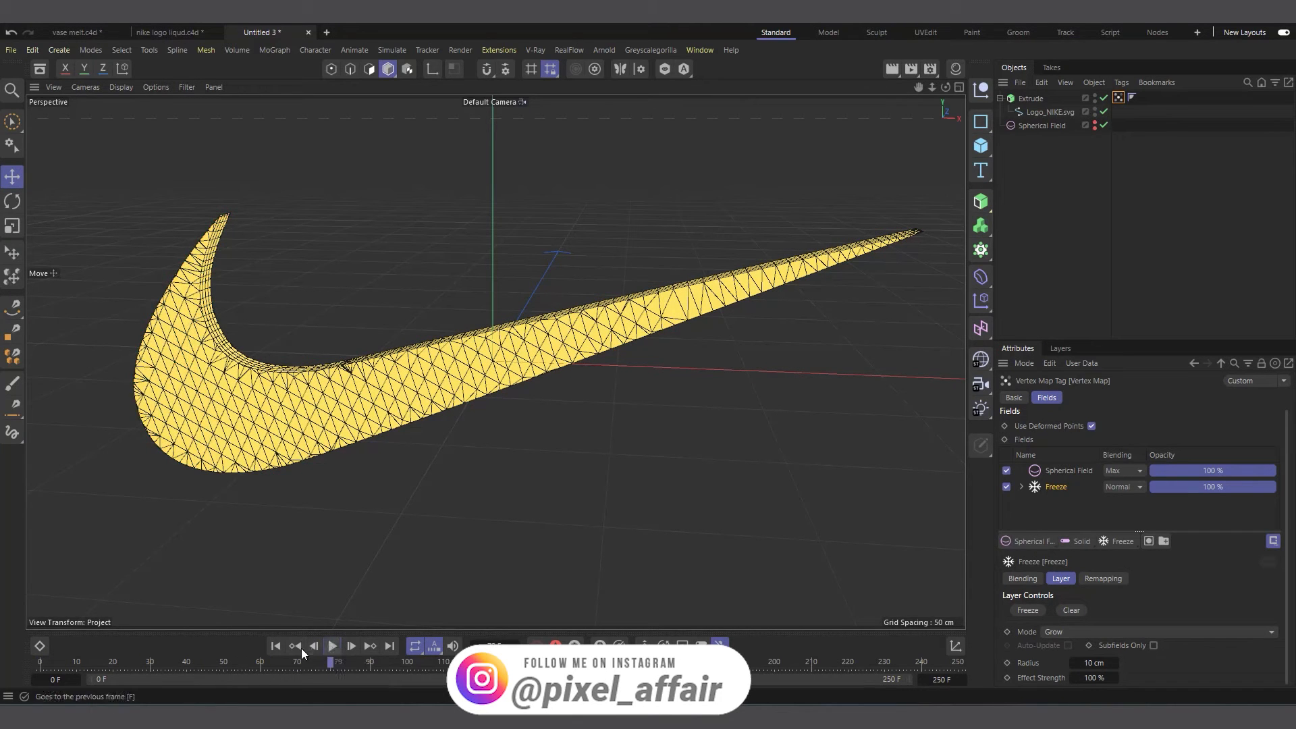
pyautogui.click(276, 648)
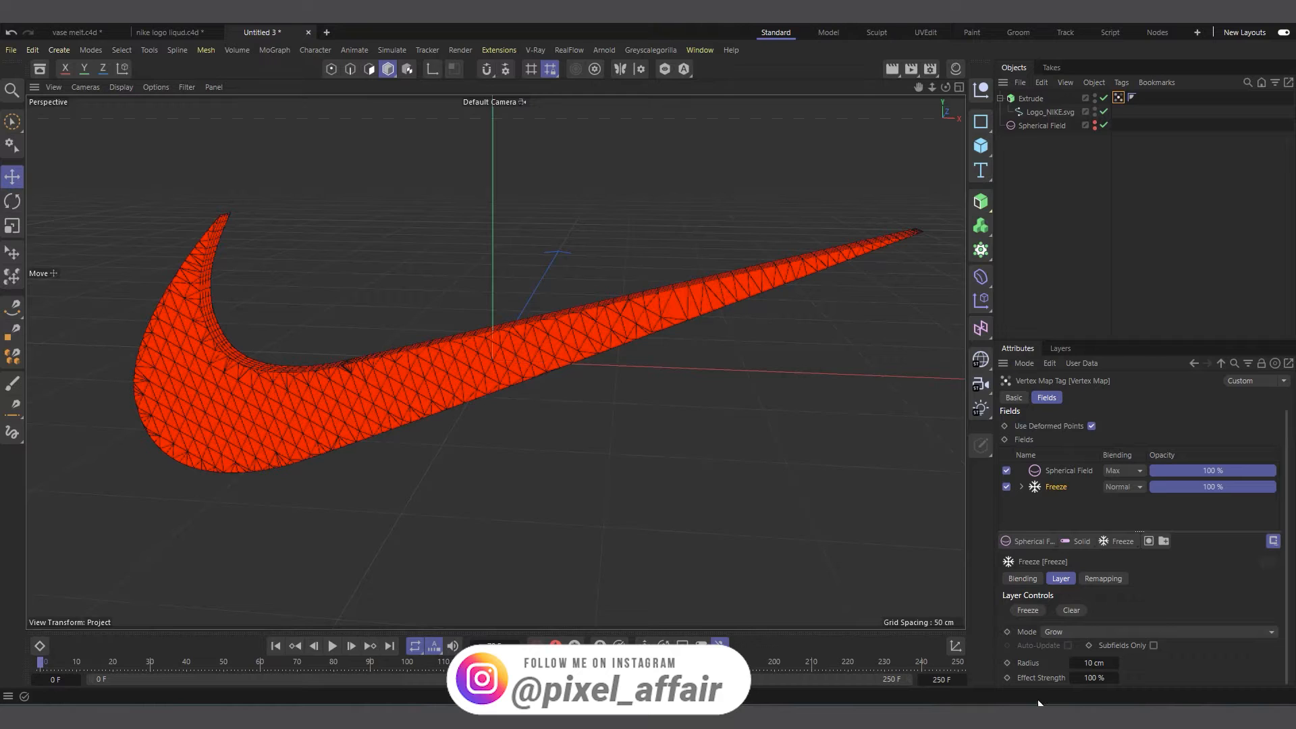
# Set the Freeze layer's effect strength to 25 % and preview the slower growth from the start.
pyautogui.click(1095, 678)
pyautogui.press('BackSpace')
pyautogui.write('25')
pyautogui.click(331, 647)
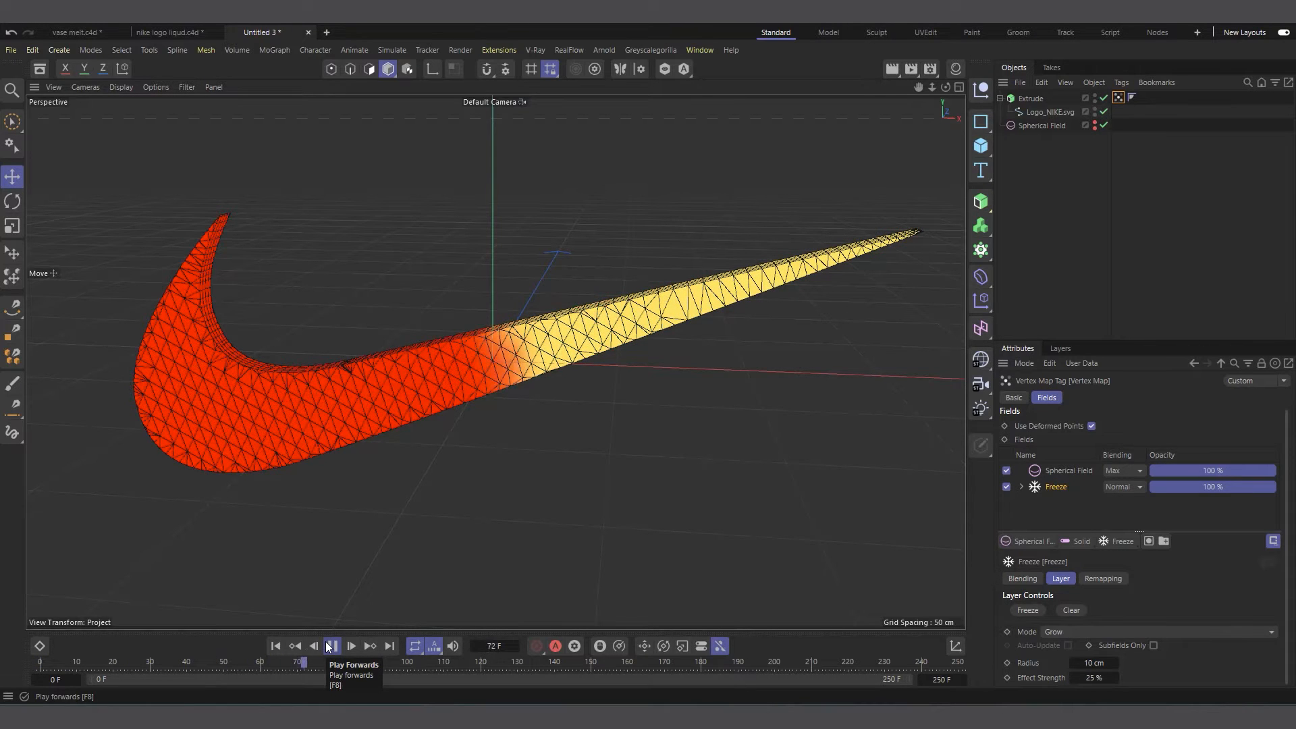
pyautogui.click(330, 646)
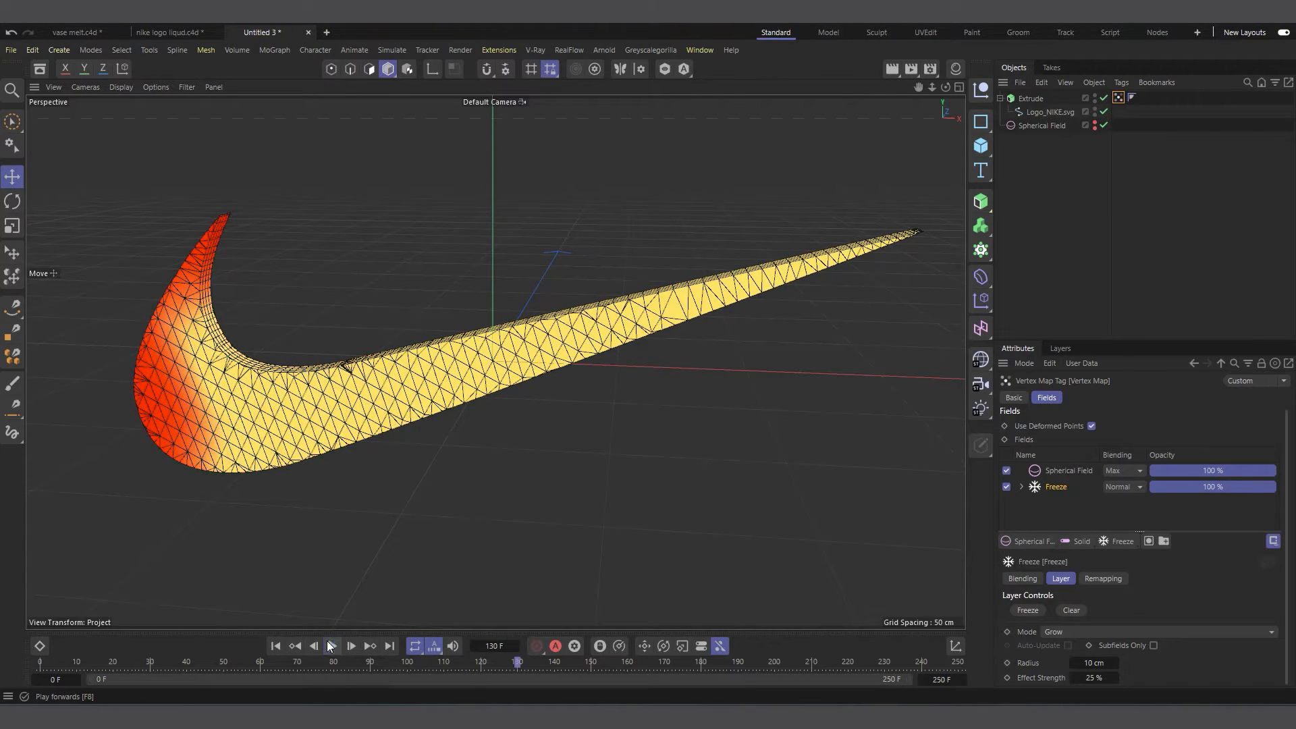
pyautogui.click(276, 646)
# Collapse the Extrude's hierarchy and add a Cloth simulation tag to the Extrude.
pyautogui.scroll(-2, 495, 338)
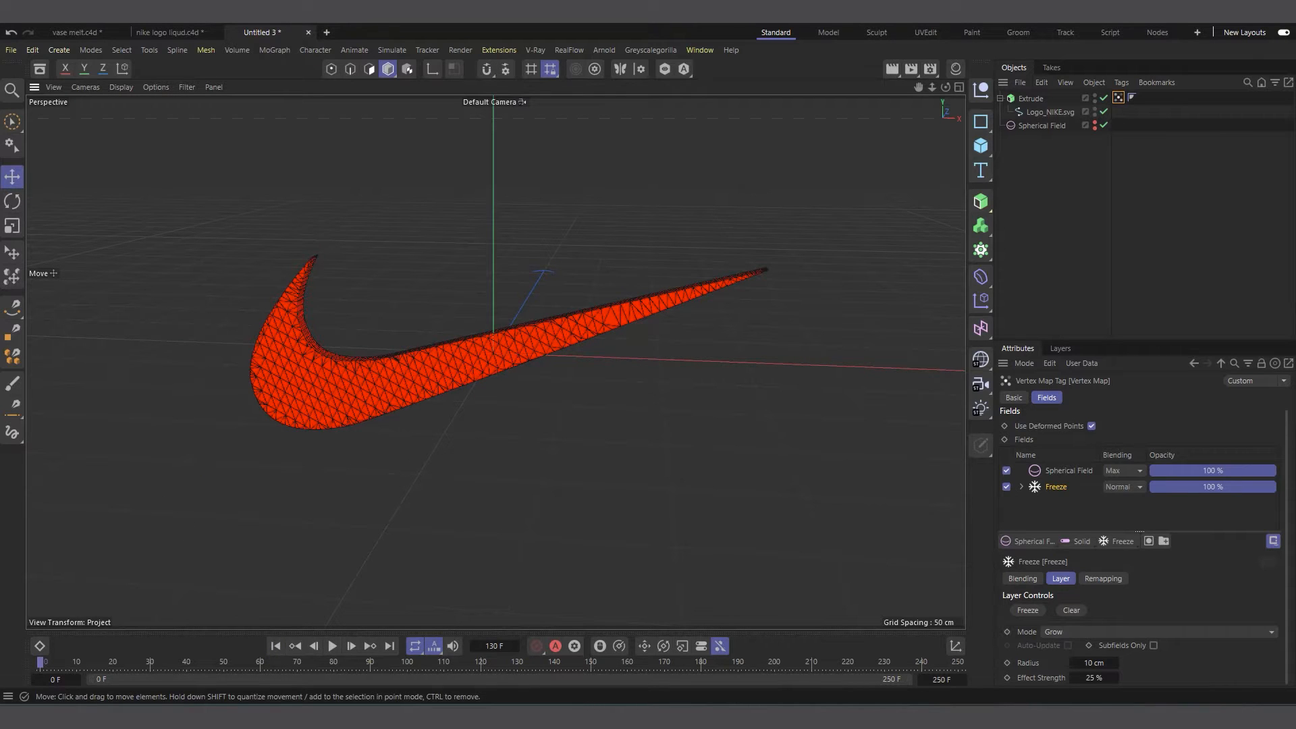
pyautogui.moveTo(950, 87); pyautogui.dragTo(954, 95)
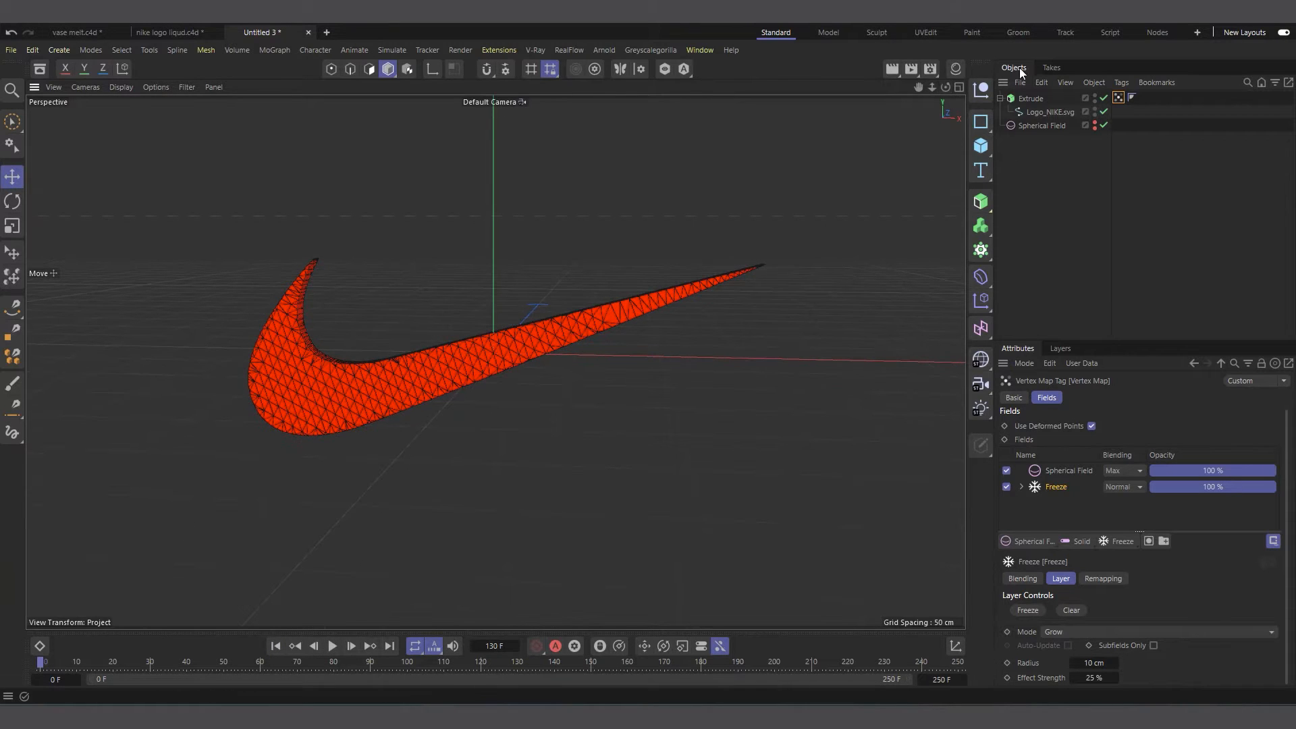
pyautogui.click(1000, 98)
pyautogui.rightClick(1024, 99)
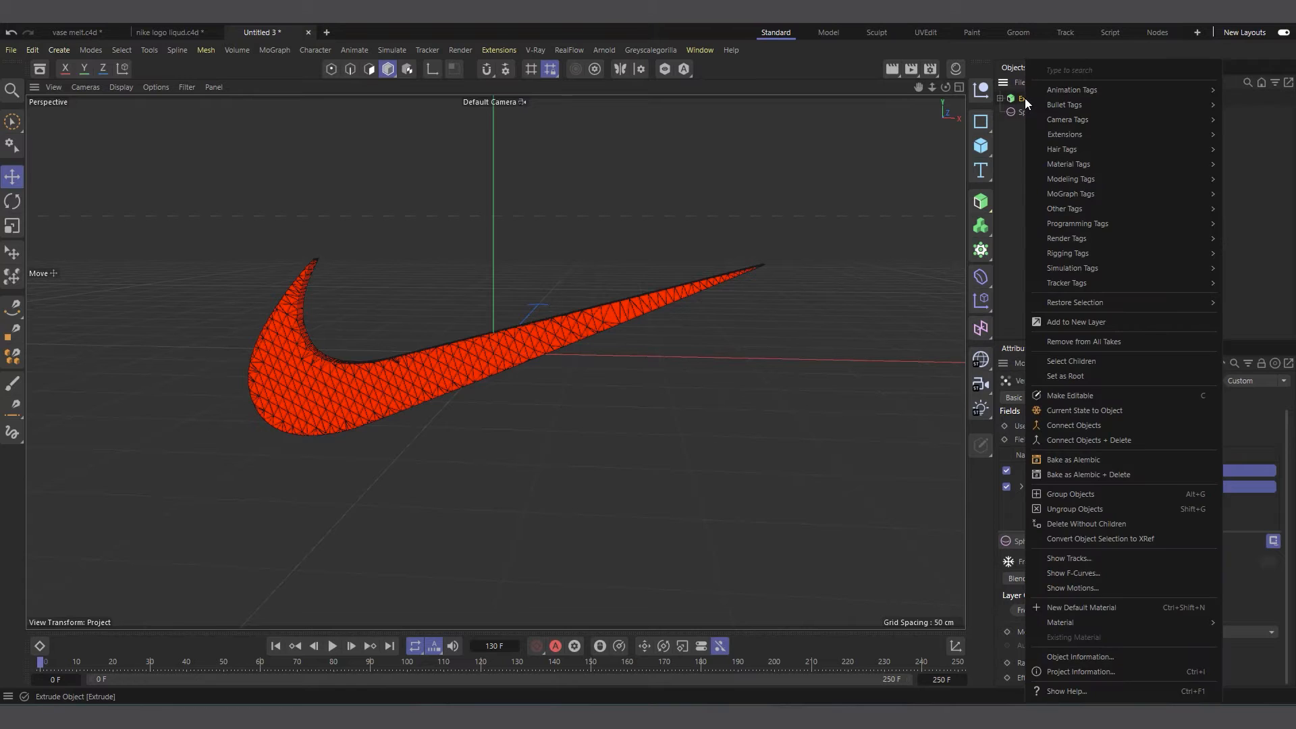
pyautogui.moveTo(1100, 270)
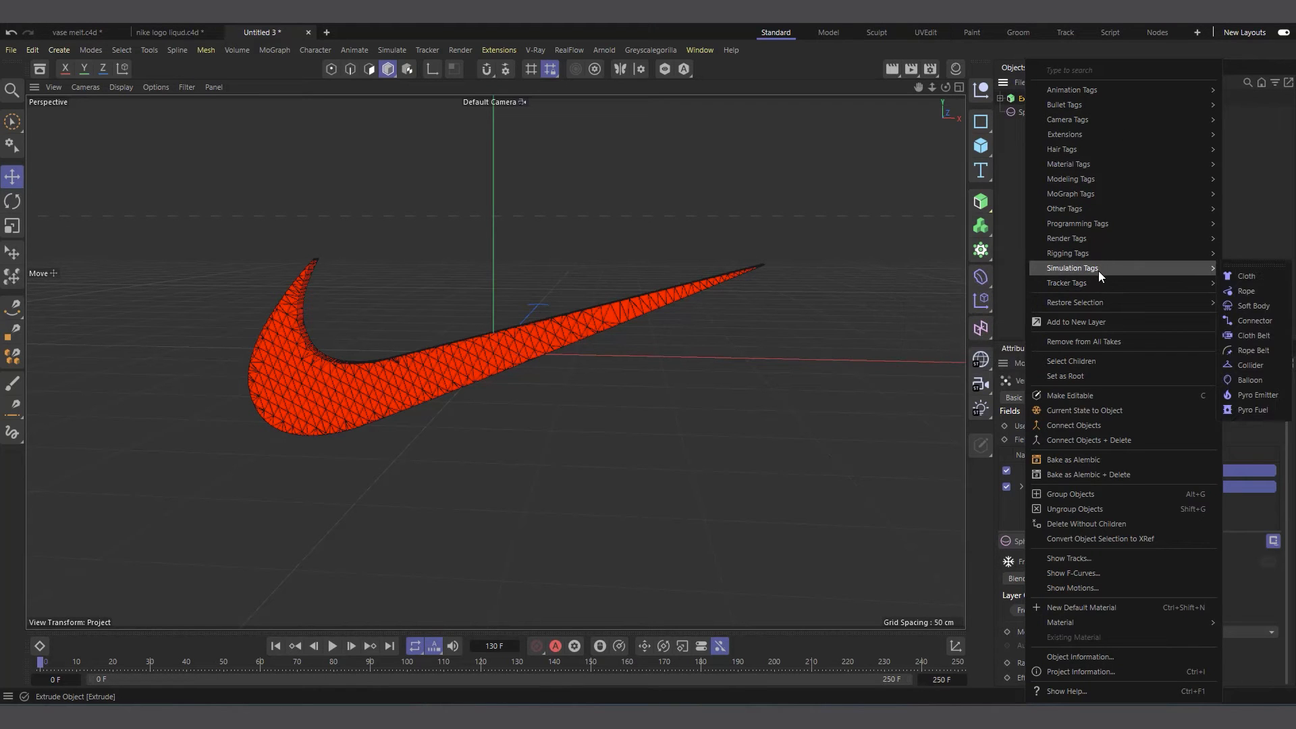
pyautogui.click(1244, 276)
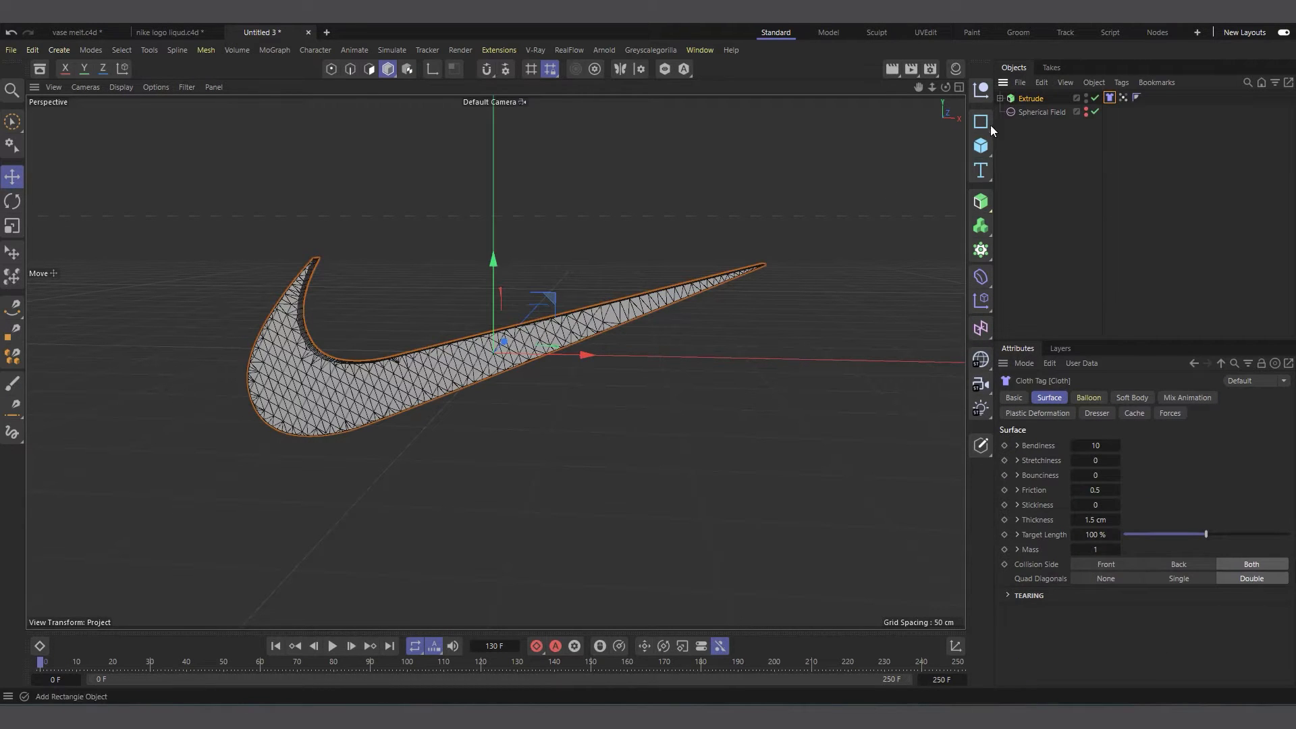
# Play the cloth simulation on the Extrude to check its motion, and return to the first frame.
pyautogui.click(1032, 98)
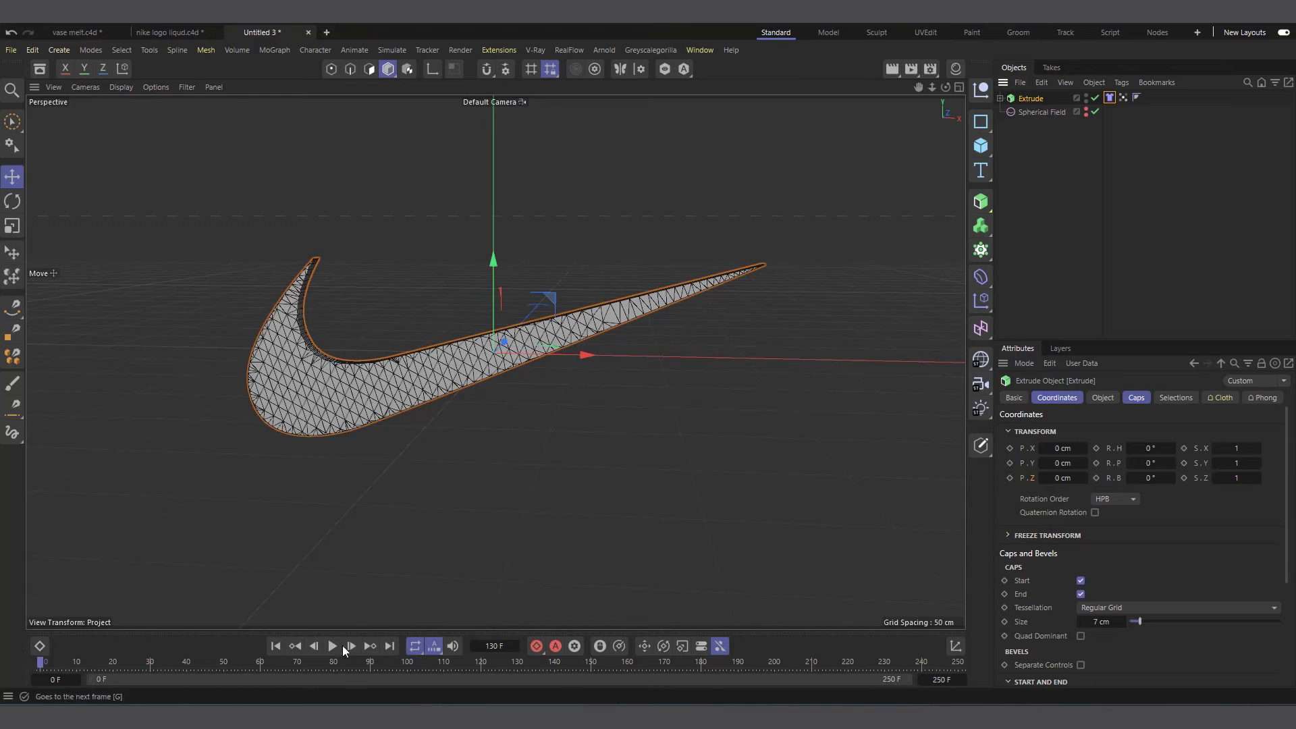
pyautogui.click(332, 646)
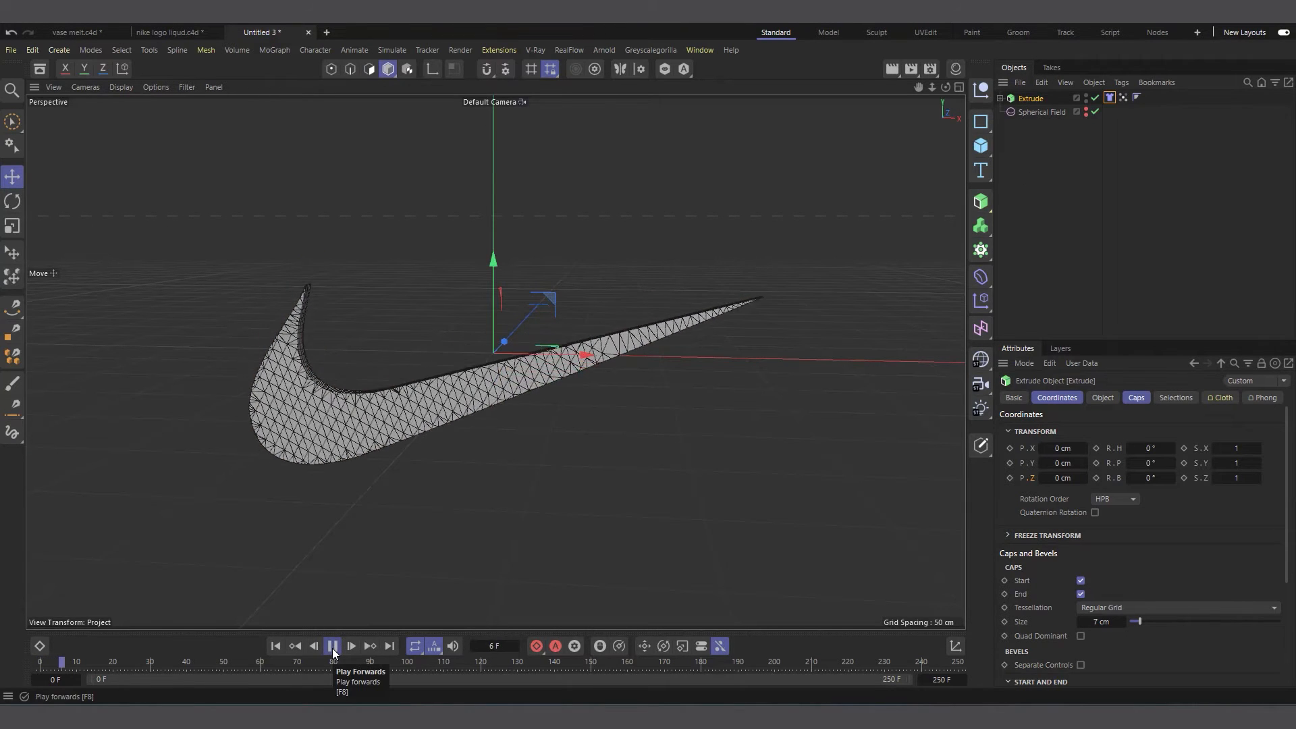
pyautogui.click(332, 647)
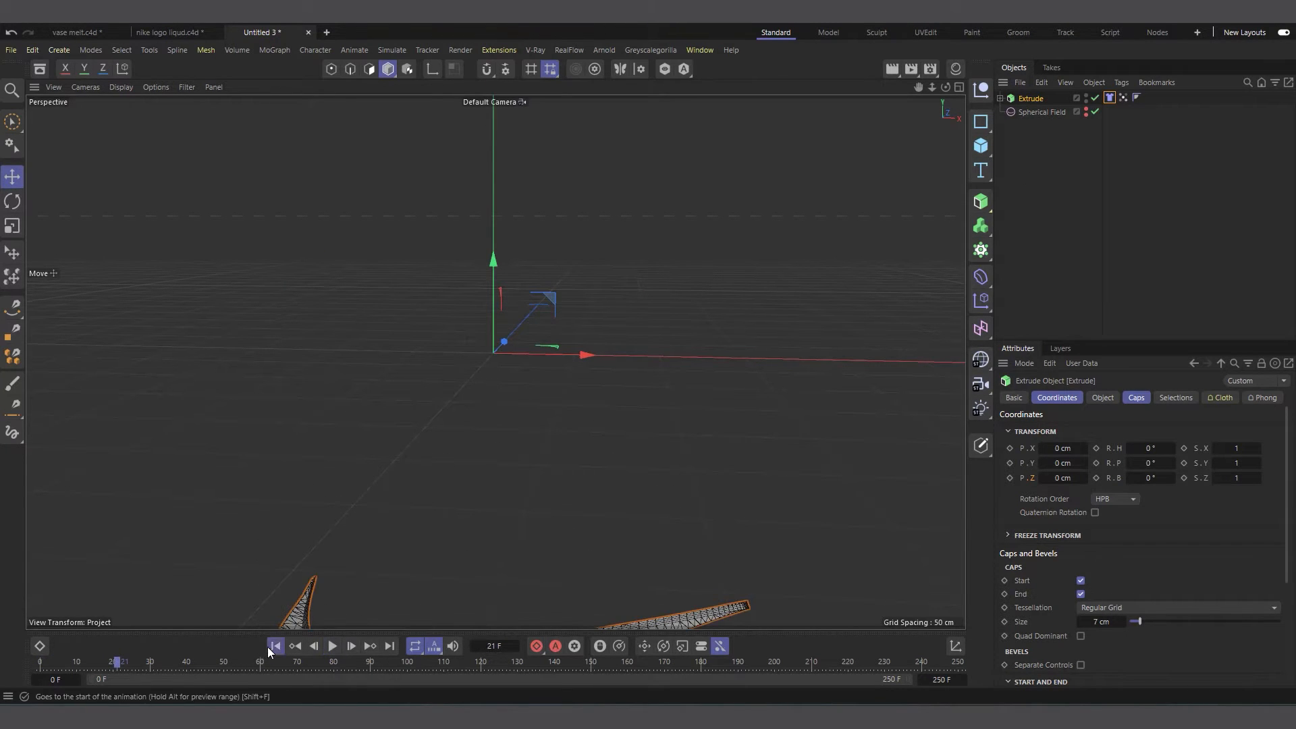
pyautogui.click(273, 648)
pyautogui.moveTo(946, 87); pyautogui.dragTo(949, 86)
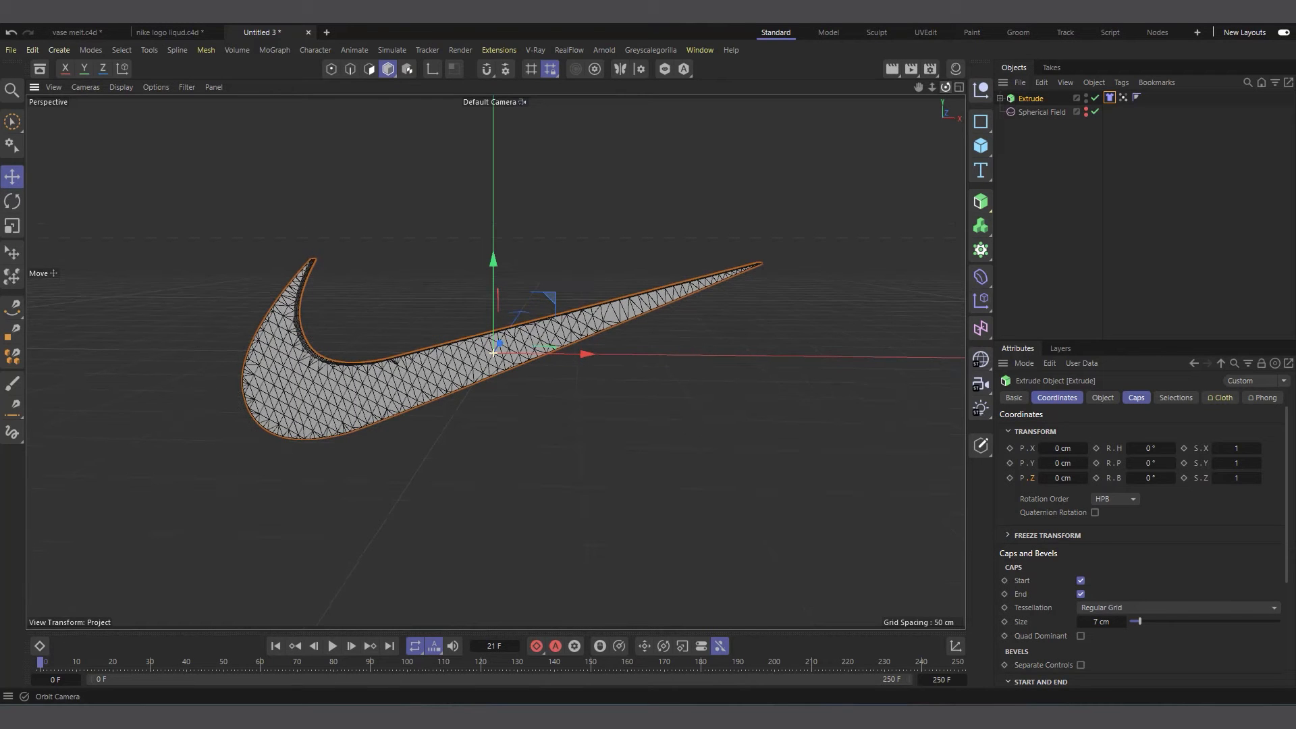
pyautogui.scroll(-1, 631, 337)
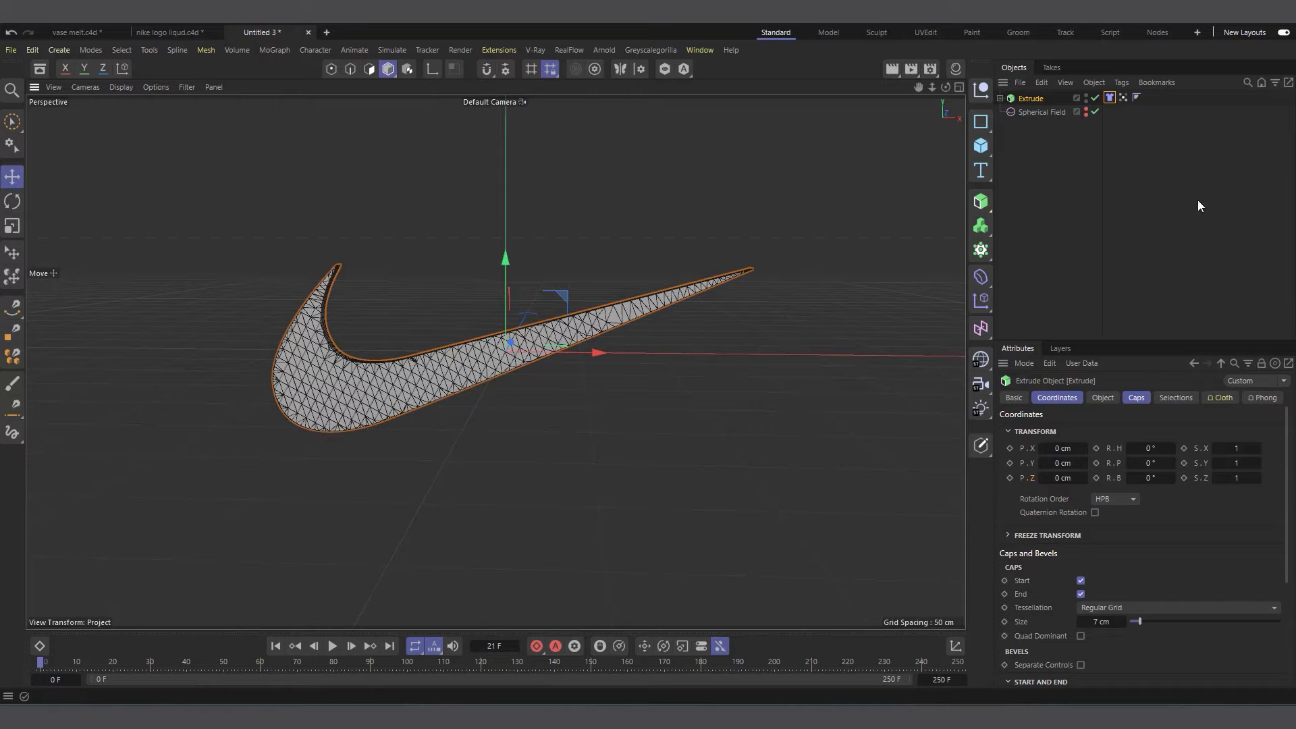
# Add a cube and shape it into a flat floor about 1076 × 5.6 × 1300 cm, about 86 cm below the origin.
pyautogui.click(982, 146)
pyautogui.click(1035, 169)
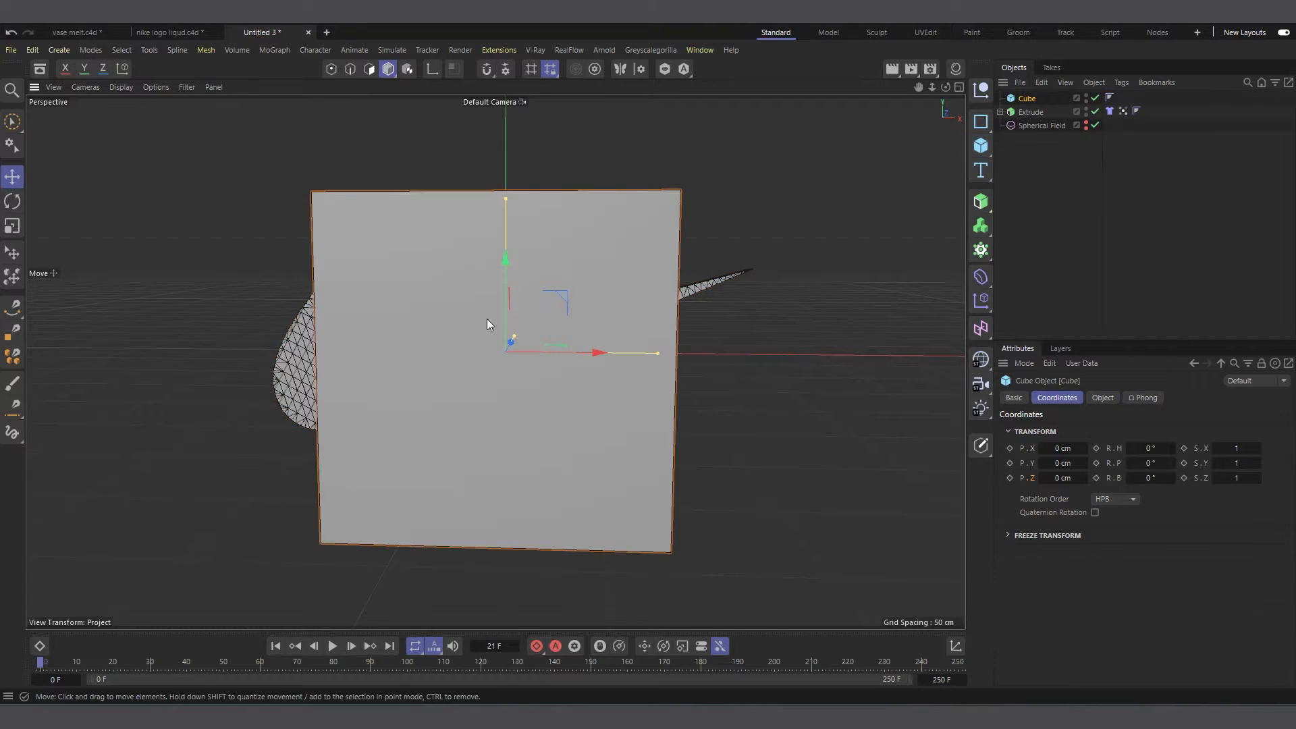
pyautogui.moveTo(508, 217); pyautogui.dragTo(520, 342)
pyautogui.moveTo(505, 259); pyautogui.dragTo(511, 390)
pyautogui.moveTo(661, 486); pyautogui.dragTo(270, 416)
pyautogui.moveTo(515, 448); pyautogui.dragTo(556, 361)
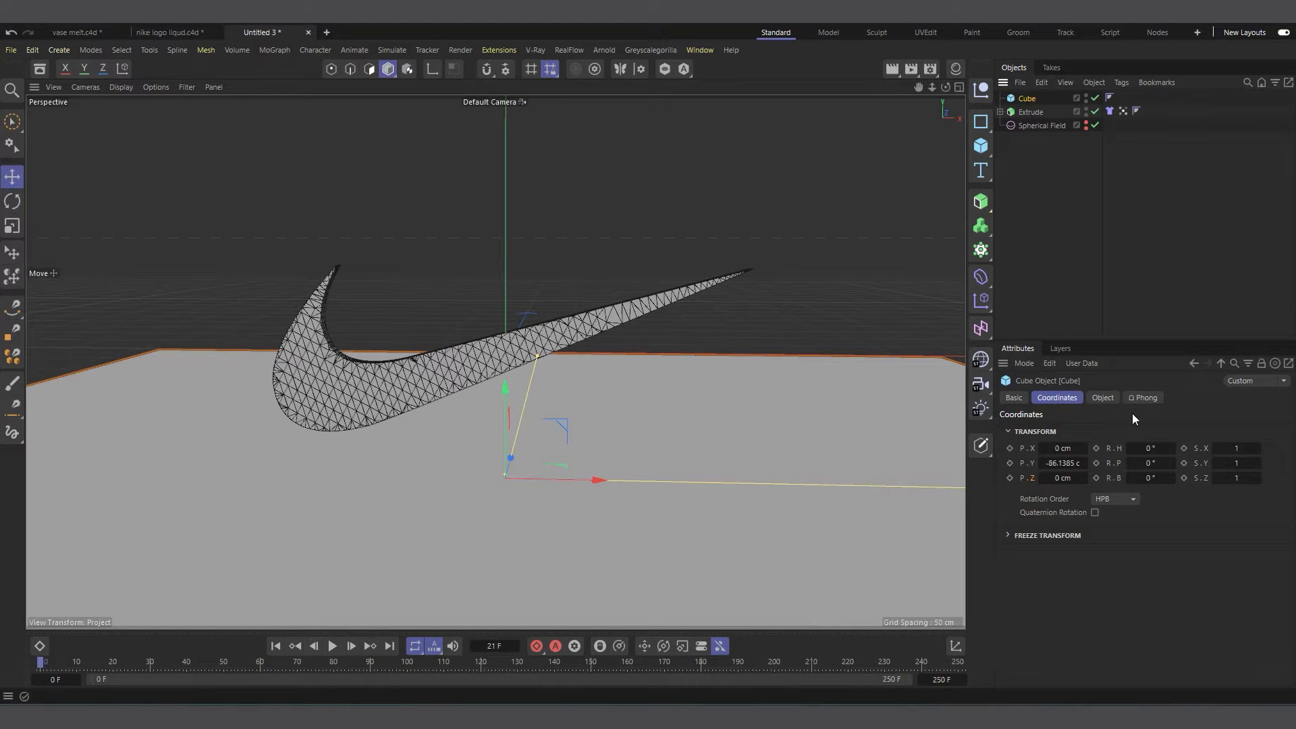
# Set the floor cube's X and Z segments to 100 each.
pyautogui.click(1103, 397)
pyautogui.moveTo(1148, 474); pyautogui.dragTo(1289, 504)
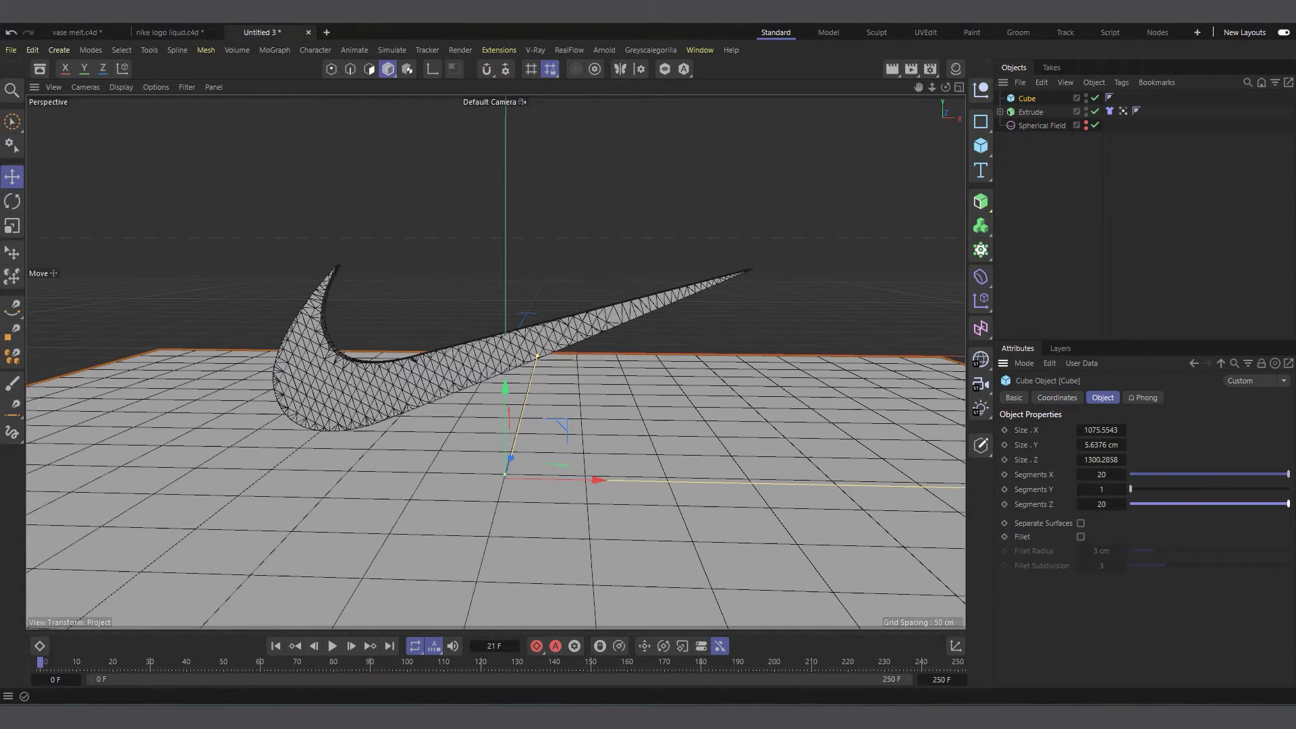
pyautogui.click(1104, 474)
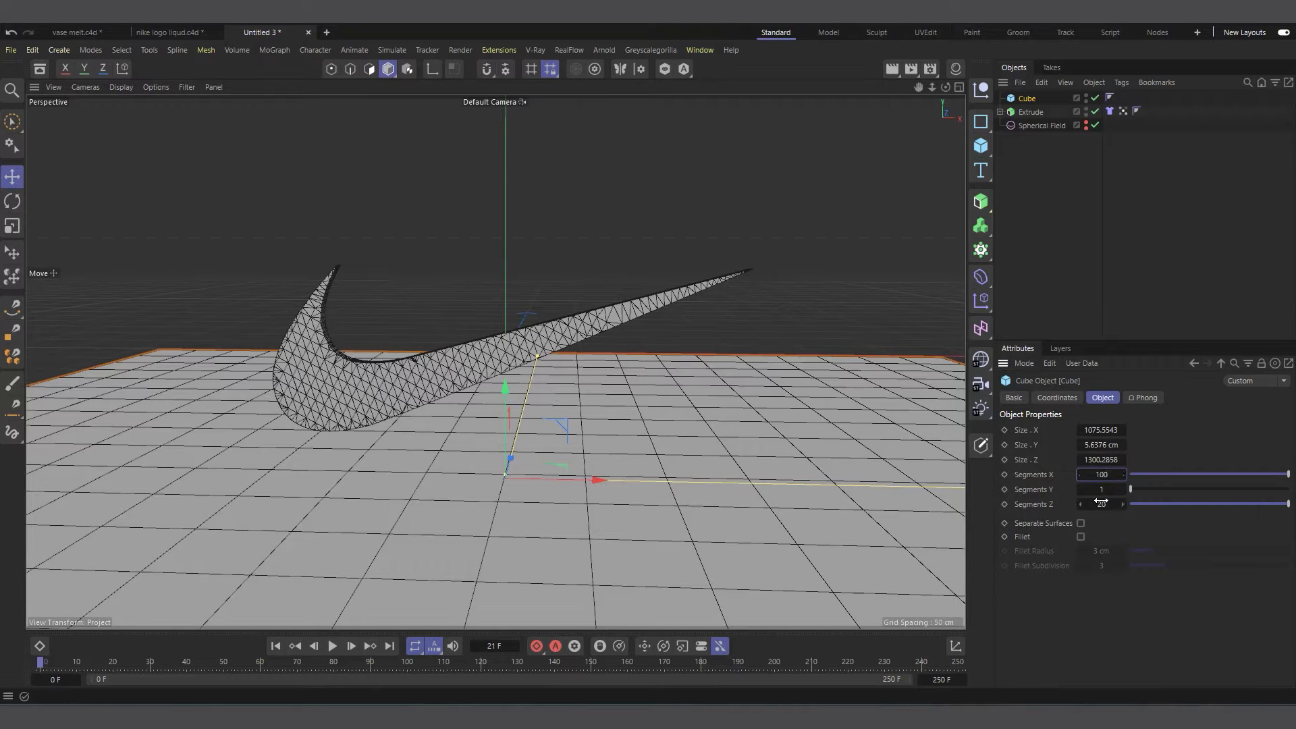
pyautogui.click(1102, 504)
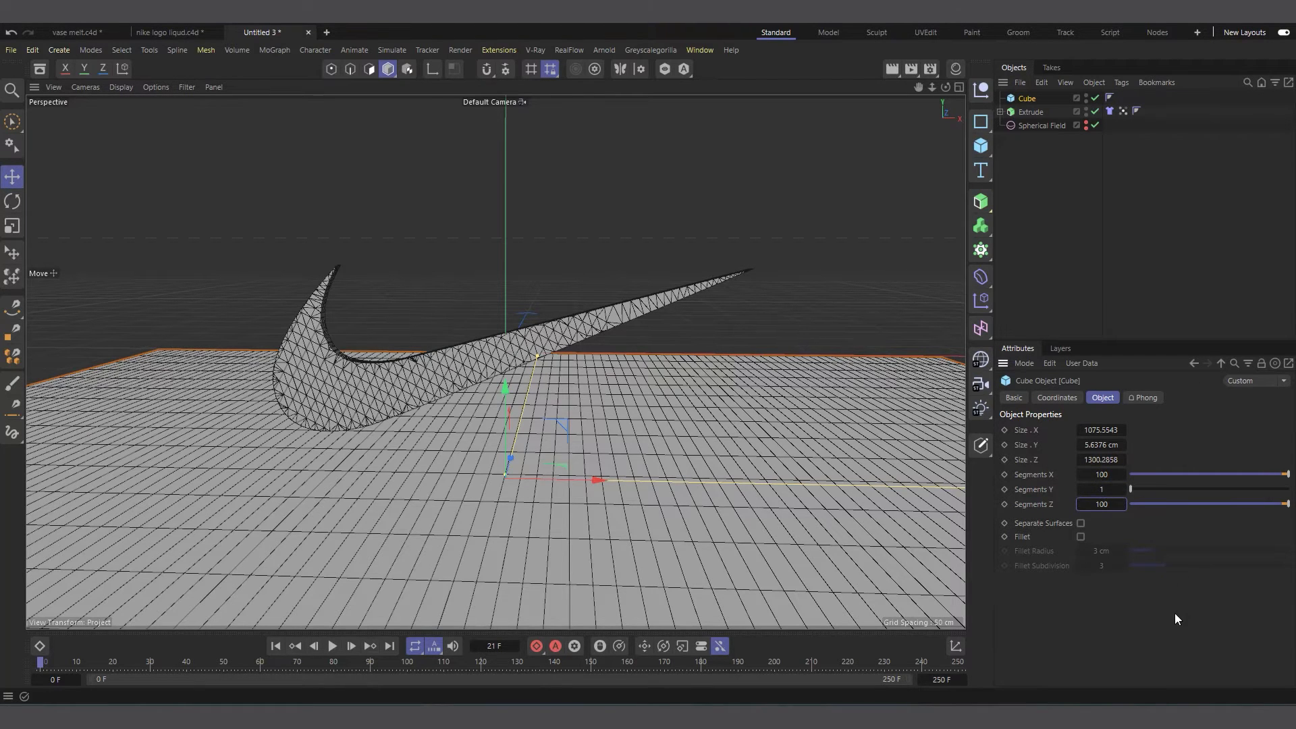
pyautogui.write('100')
pyautogui.press('Return')
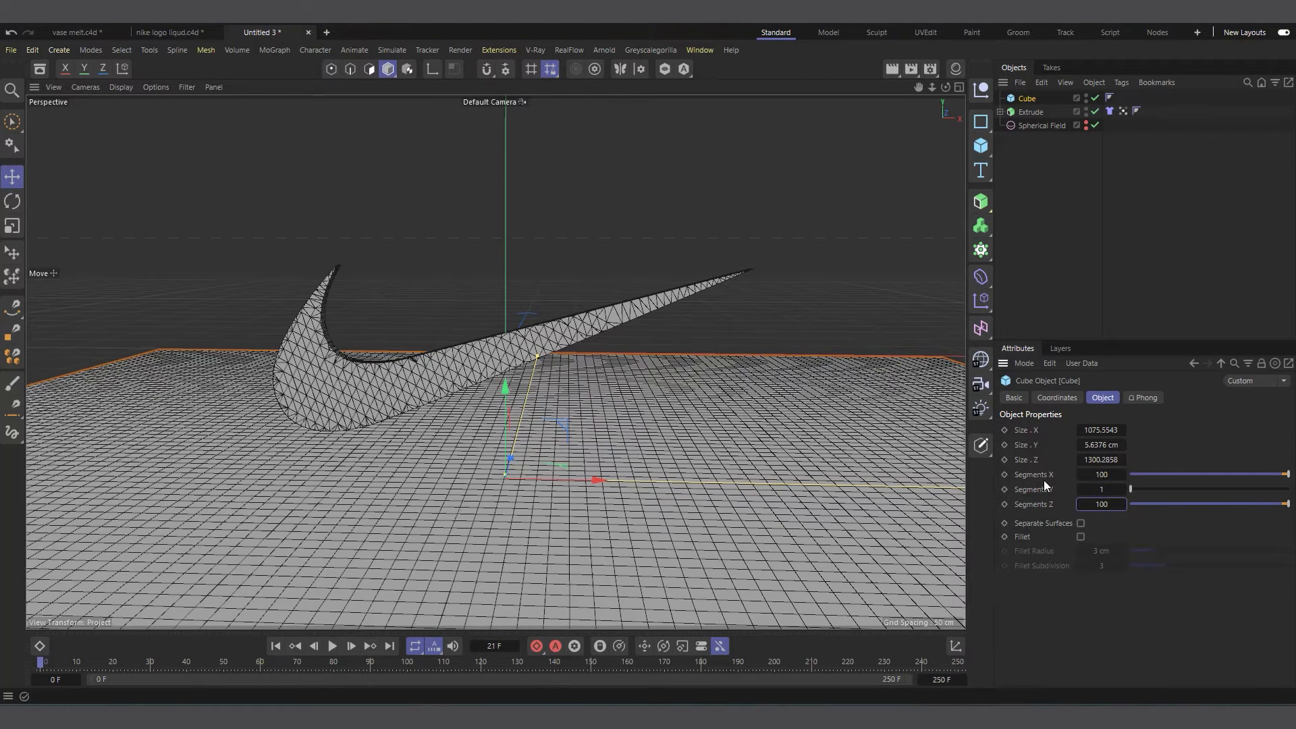
# Hide the floor cube in the viewport and move the Extrude below the Spherical Field in the object hierarchy.
pyautogui.click(1086, 96)
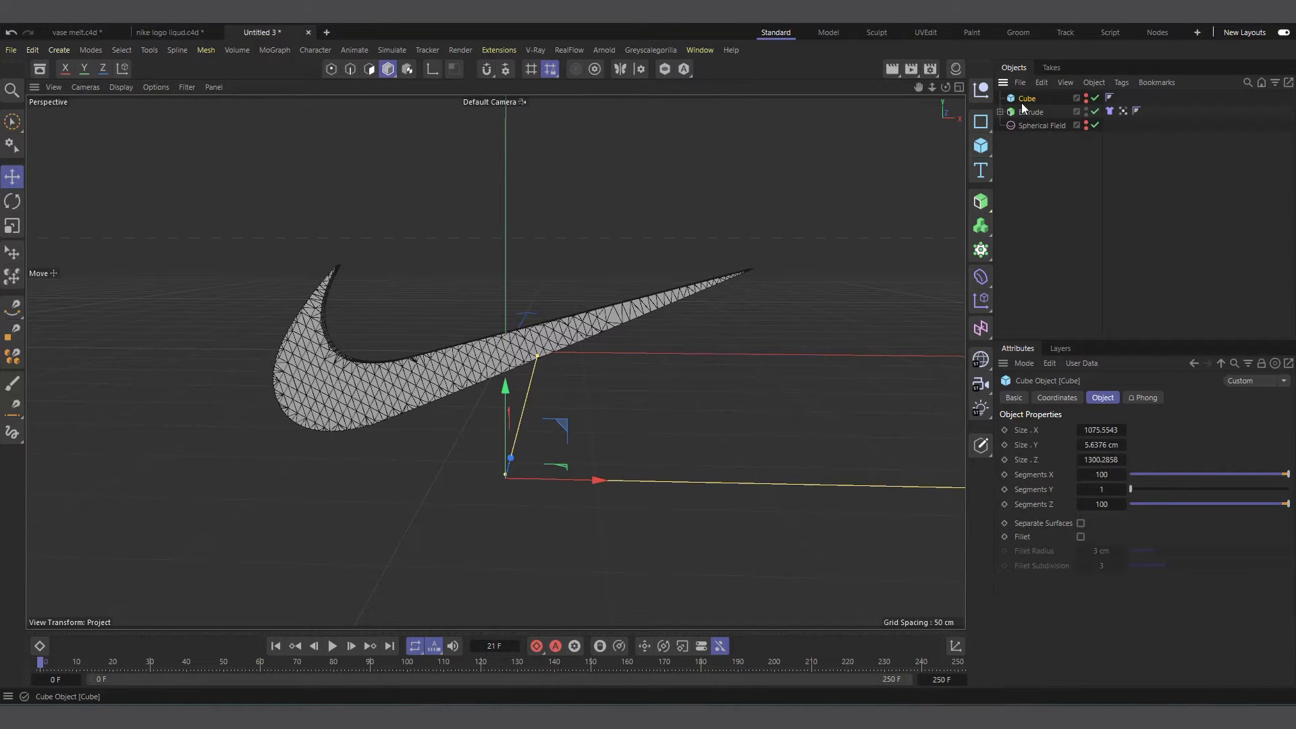
pyautogui.scroll(1, 434, 419)
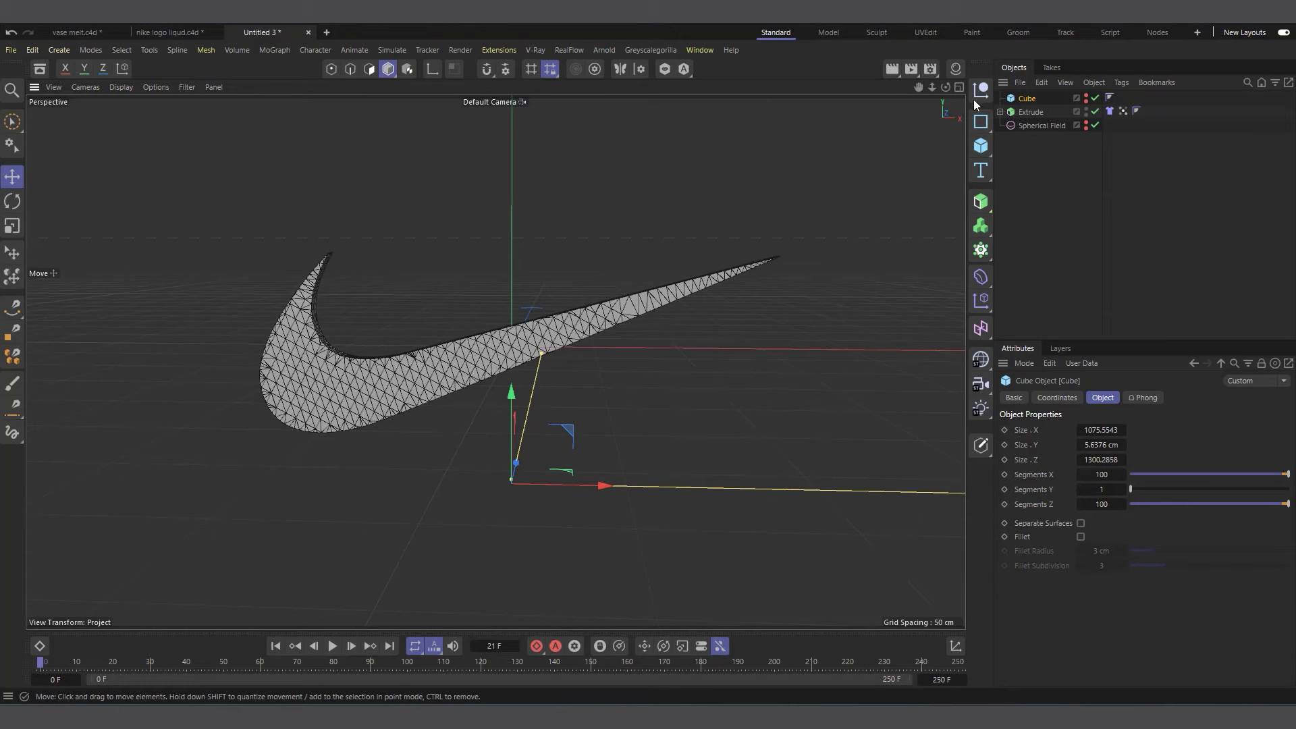
pyautogui.scroll(2, 521, 375)
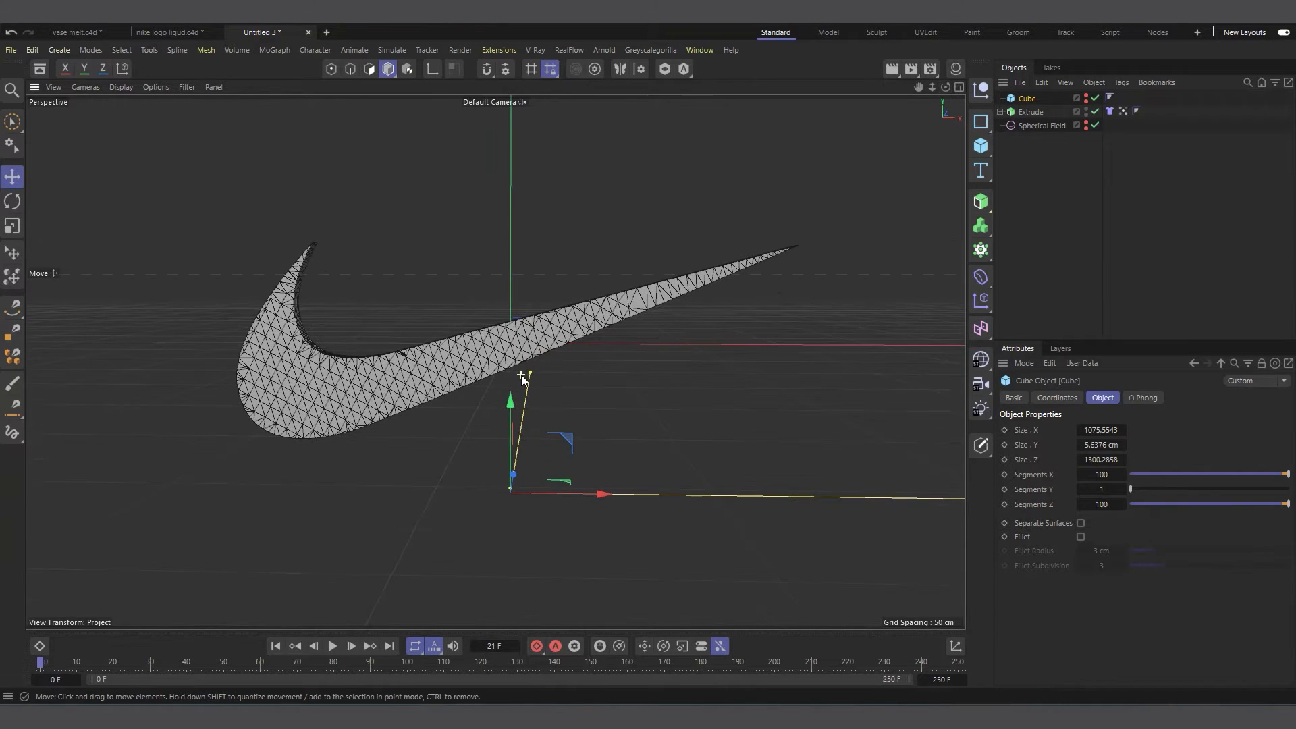
pyautogui.moveTo(1027, 113)
pyautogui.mouseDown()
pyautogui.moveTo(1040, 181)
pyautogui.moveTo(1033, 132)
pyautogui.mouseUp()
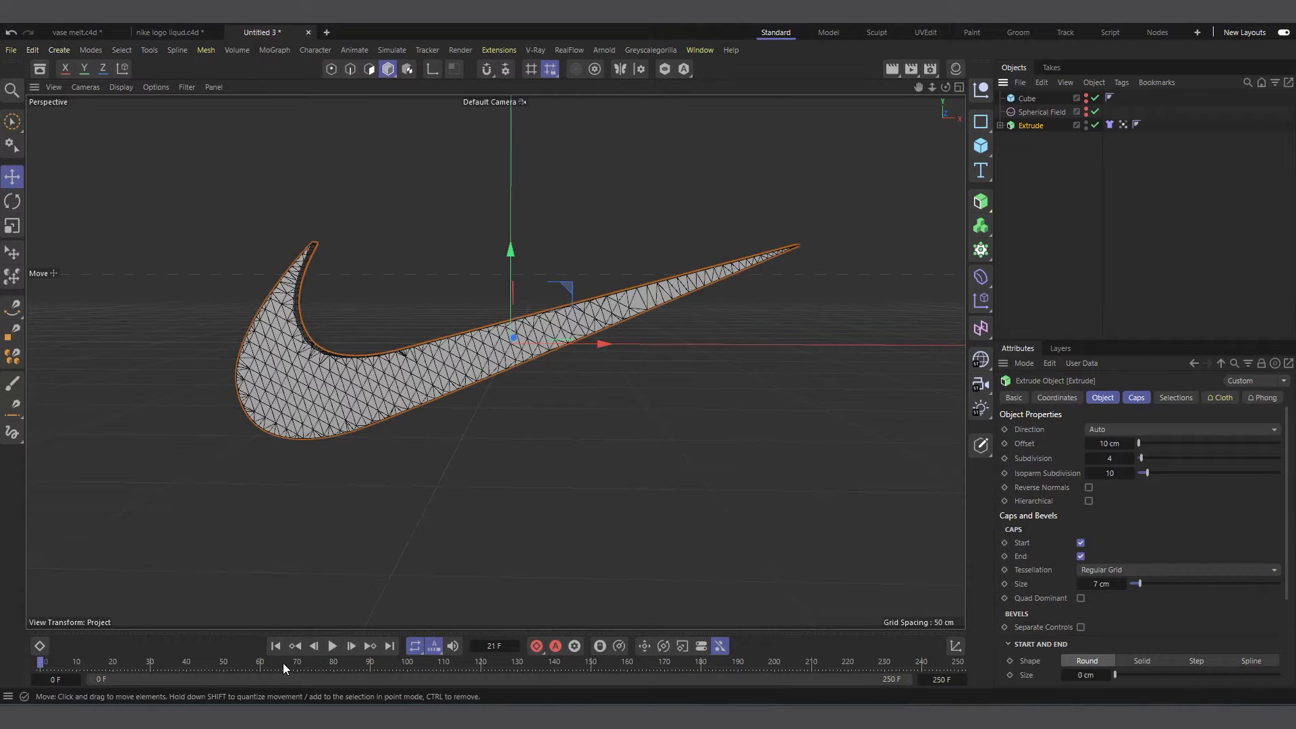
# Preview the logo's fall, return to the first frame, and add a Collider simulation tag to the Cube.
pyautogui.click(335, 647)
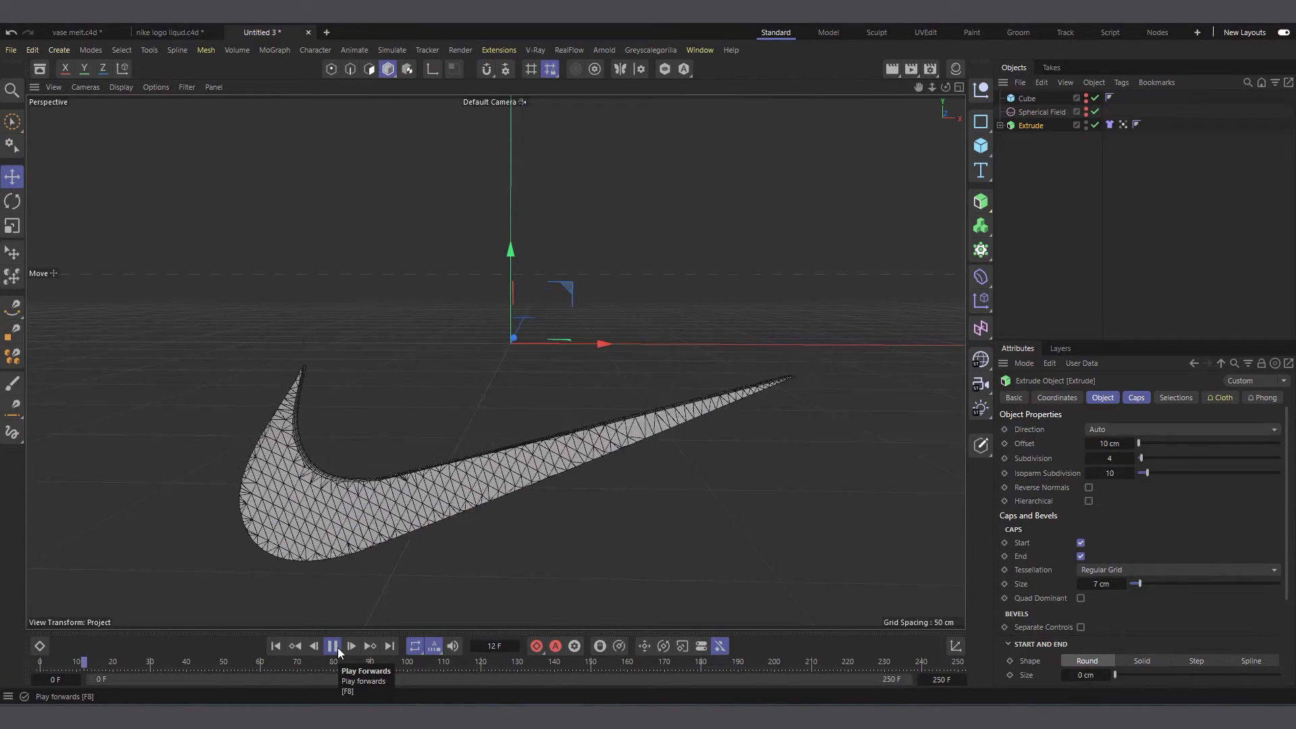
pyautogui.click(276, 646)
pyautogui.rightClick(1026, 97)
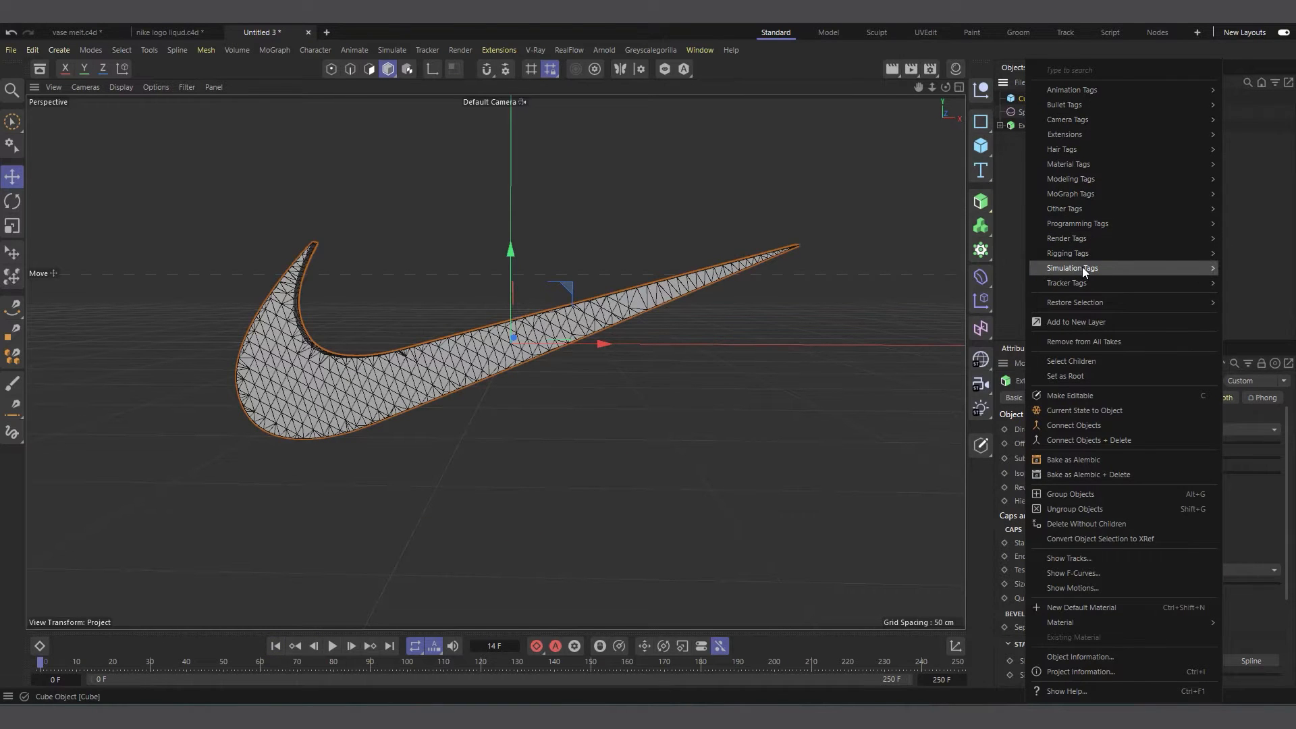
pyautogui.moveTo(1083, 268)
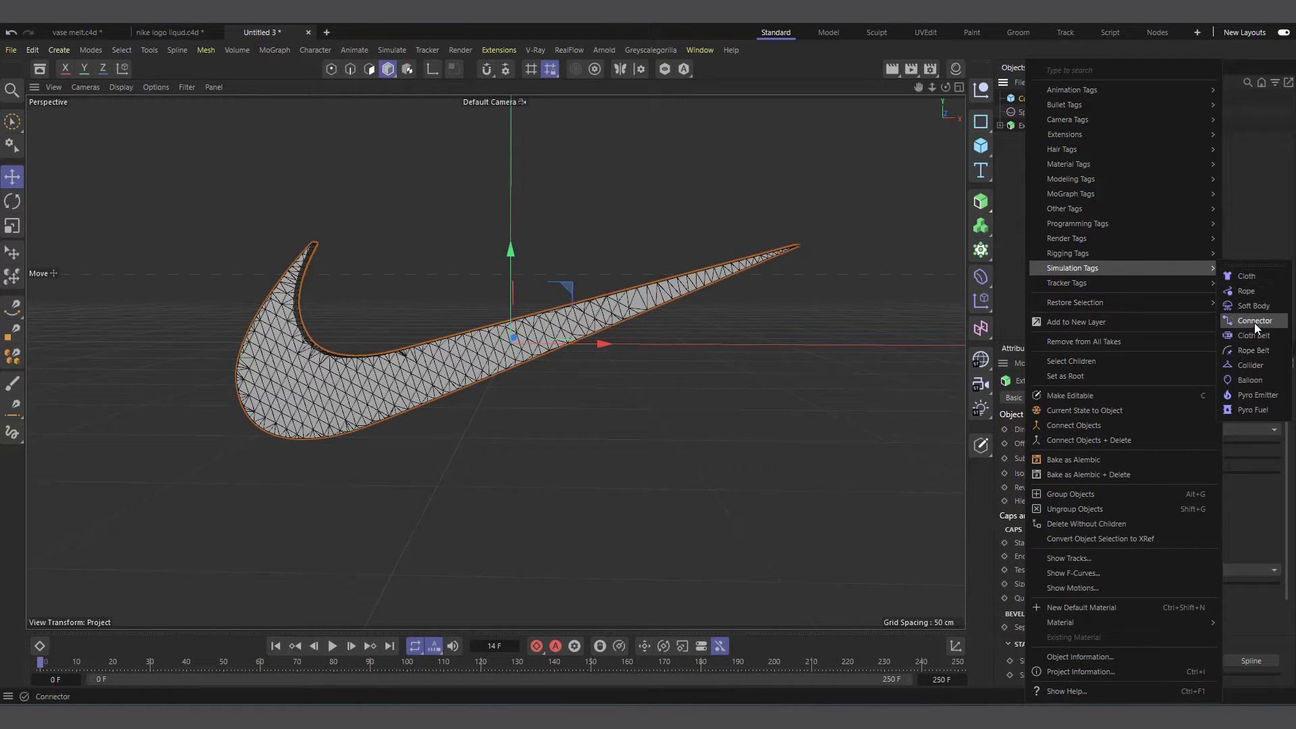
pyautogui.click(1244, 366)
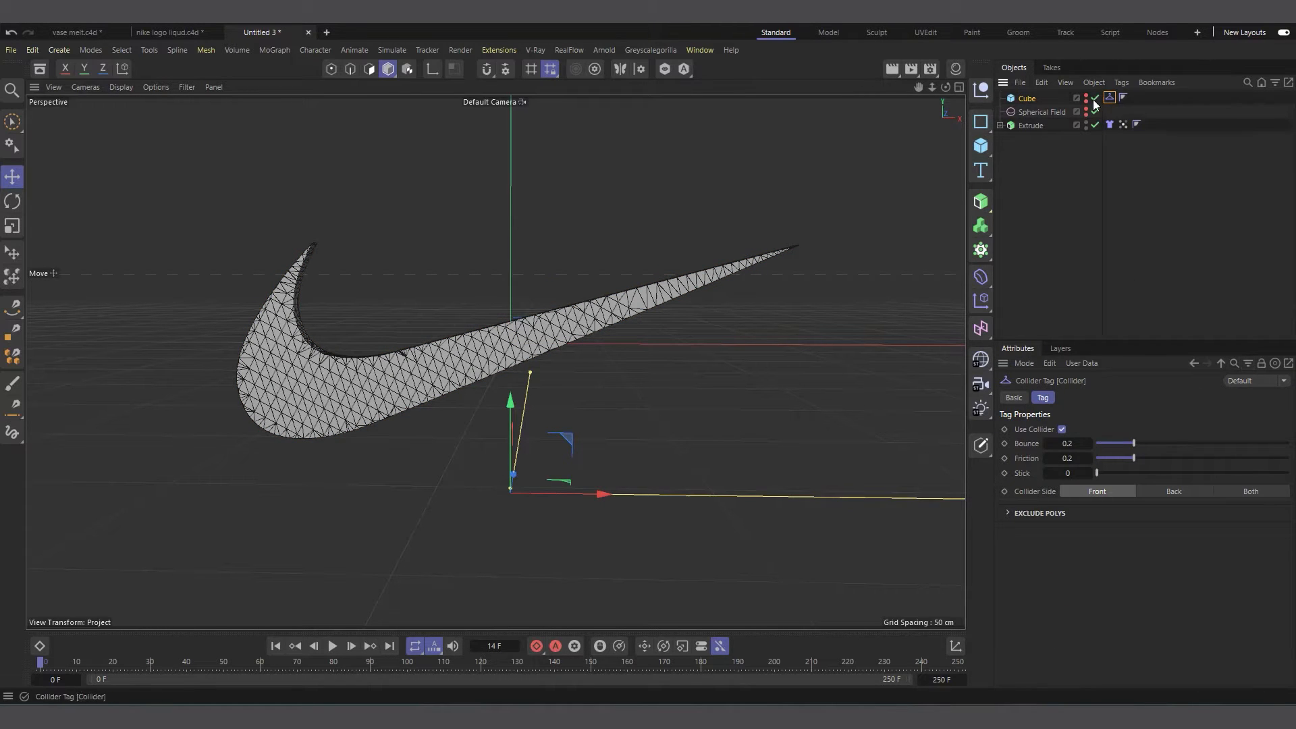
# Play the simulation to check how the logo collides with the floor, and return to the first frame.
pyautogui.click(332, 647)
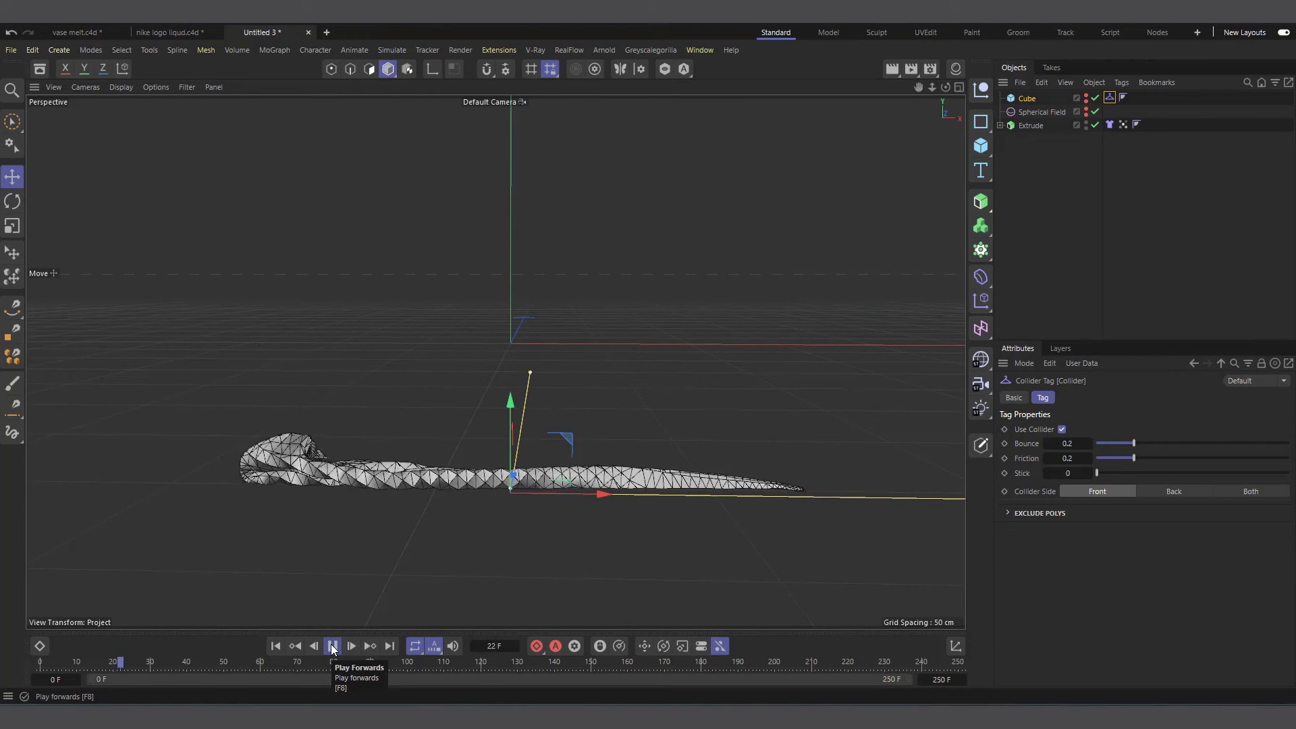
pyautogui.click(332, 647)
pyautogui.click(275, 646)
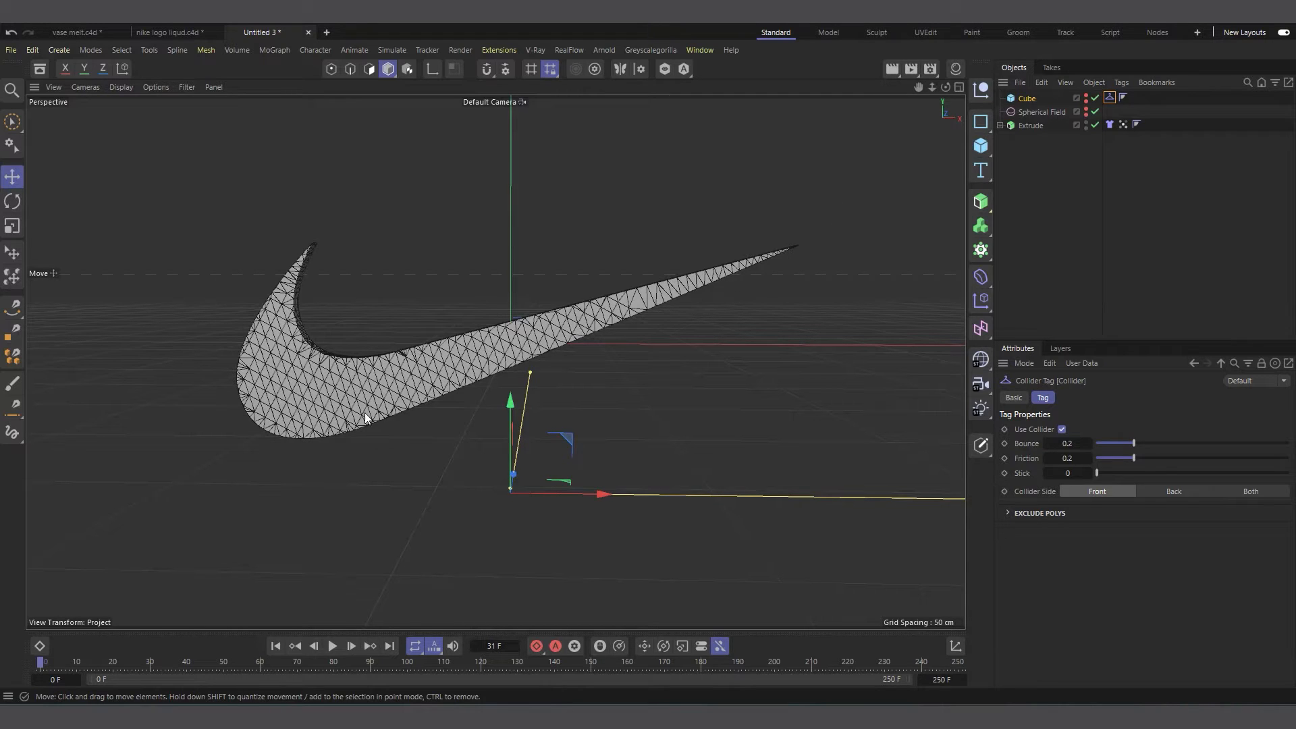
# Disable Use Deformed Points on the Extrude's vertex map and enable With Pins in the Cloth tag's Mix Animation settings.
pyautogui.click(1125, 124)
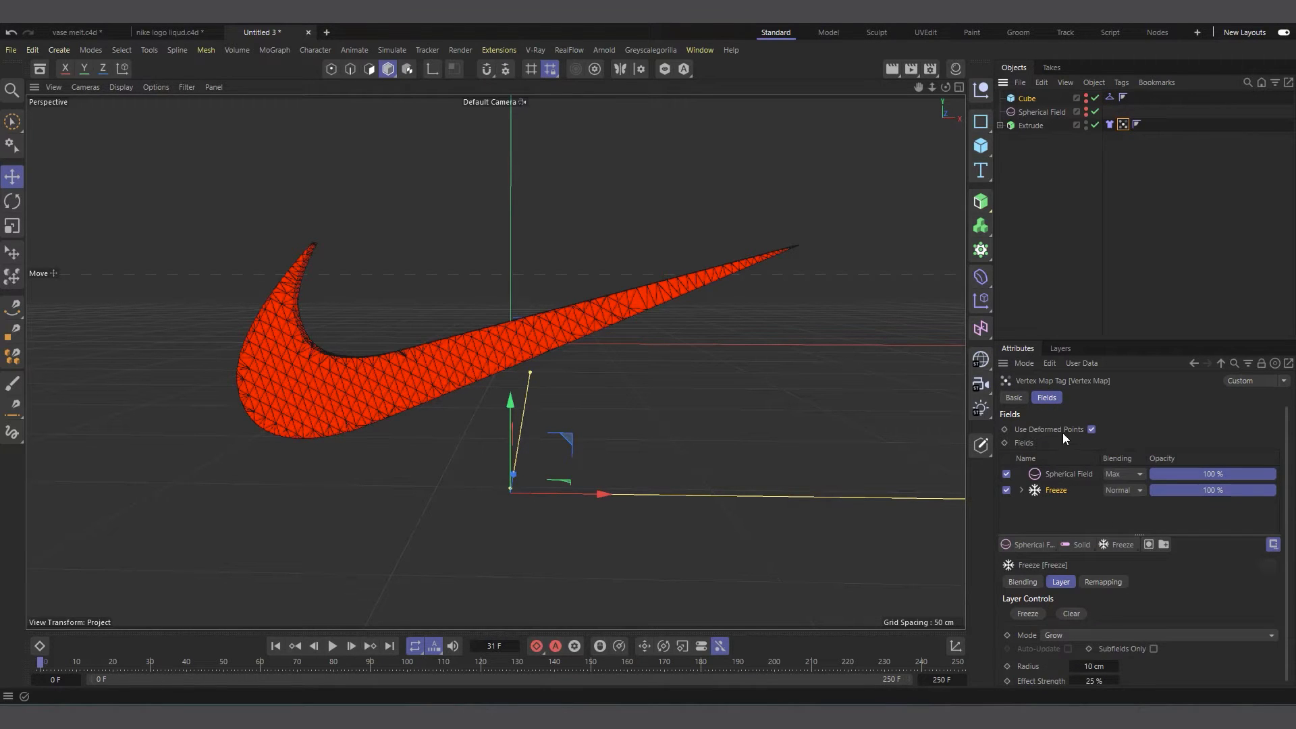
pyautogui.click(1092, 430)
pyautogui.click(1110, 124)
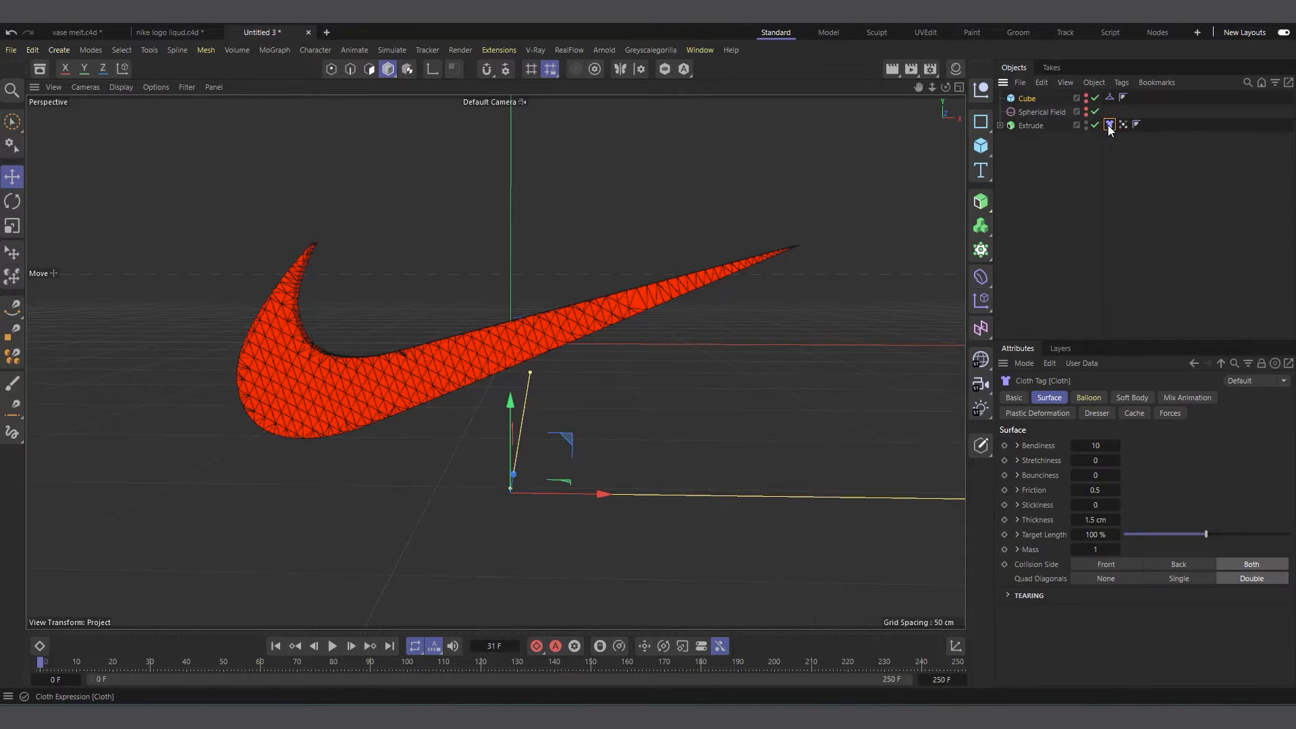
pyautogui.click(1185, 398)
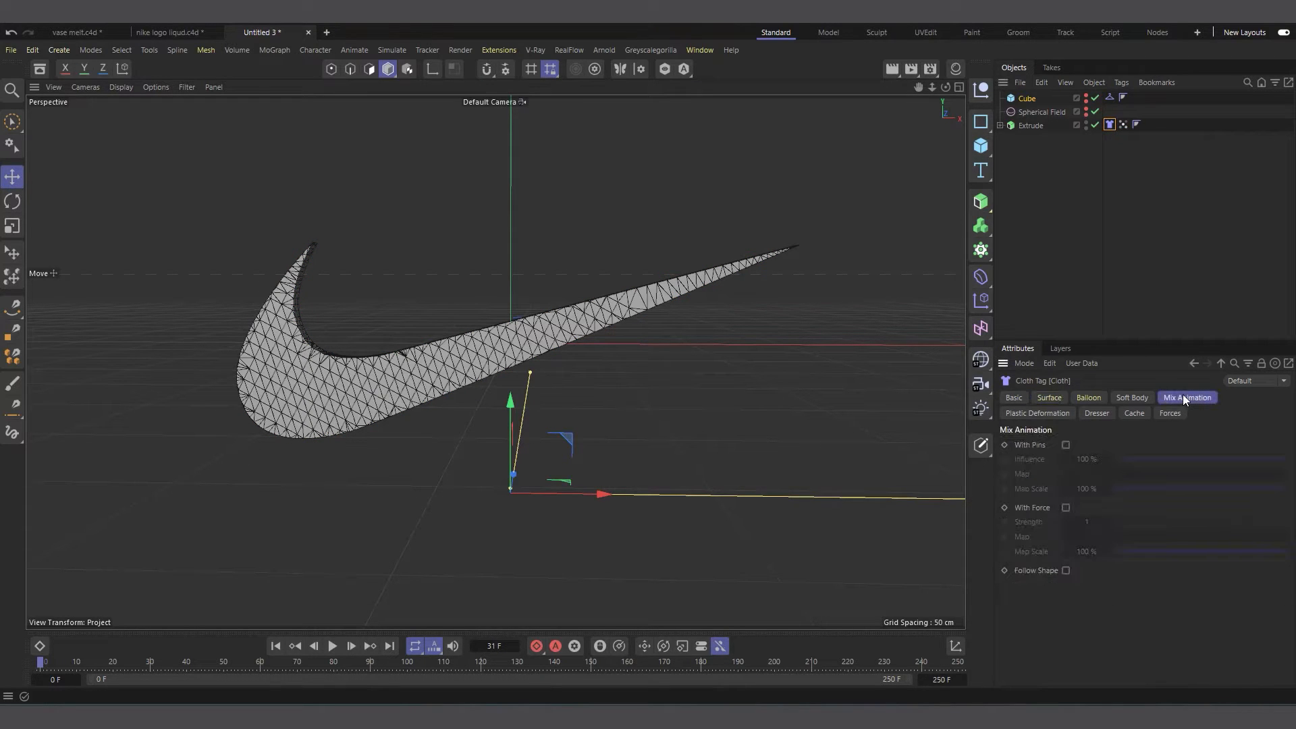
pyautogui.click(1066, 445)
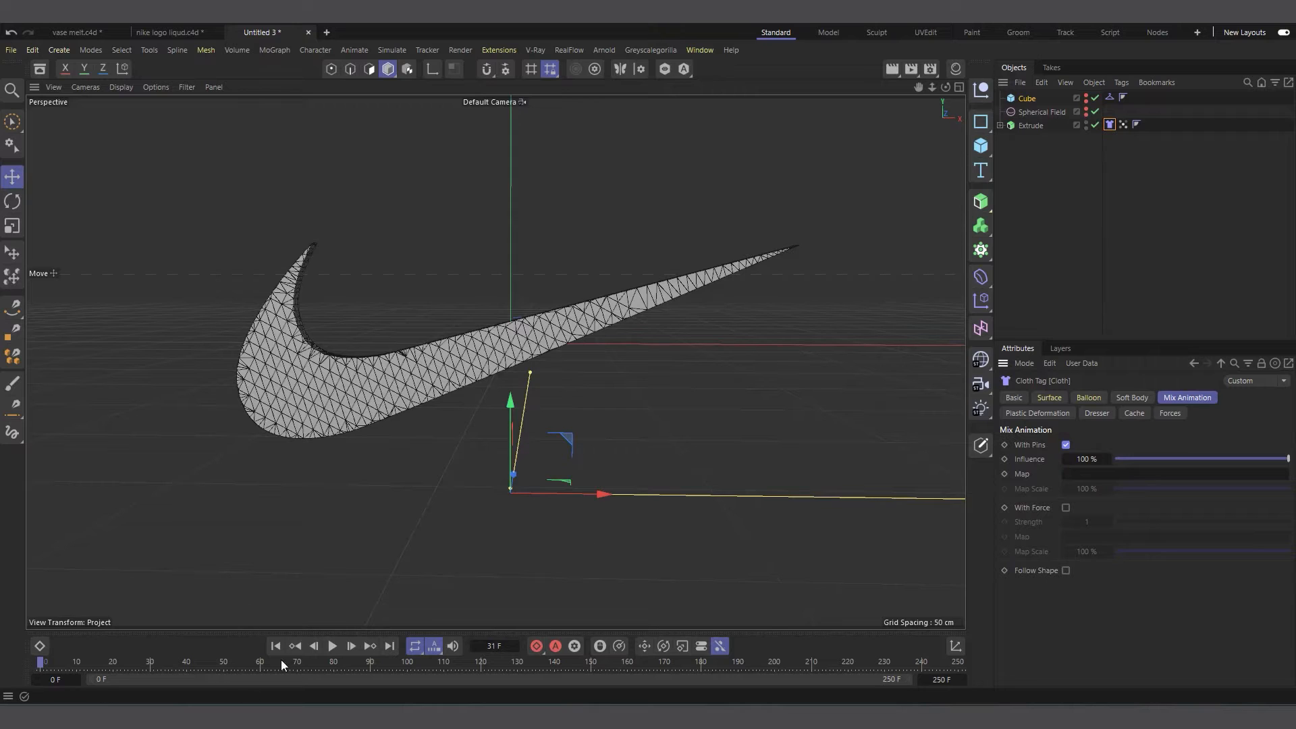
# Play the simulation to check the effect of the pins without a map, and return to the first frame.
pyautogui.click(332, 646)
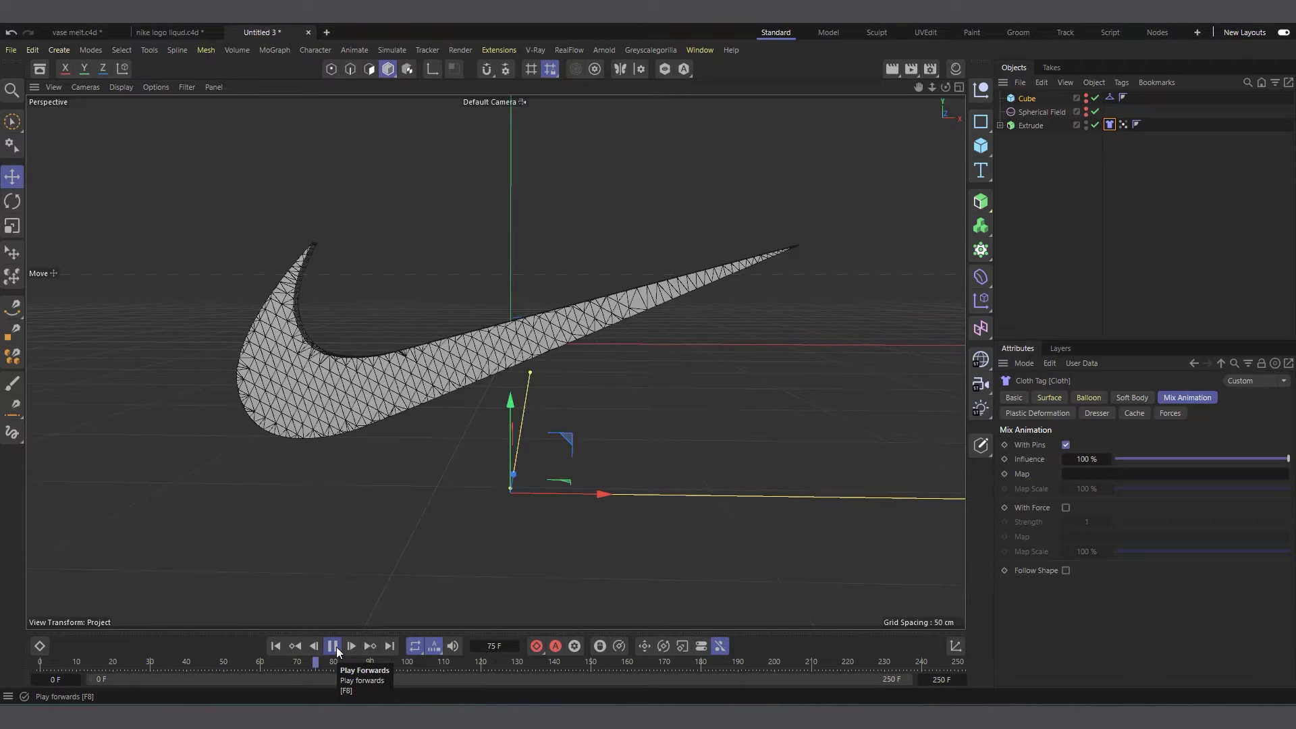
pyautogui.click(332, 647)
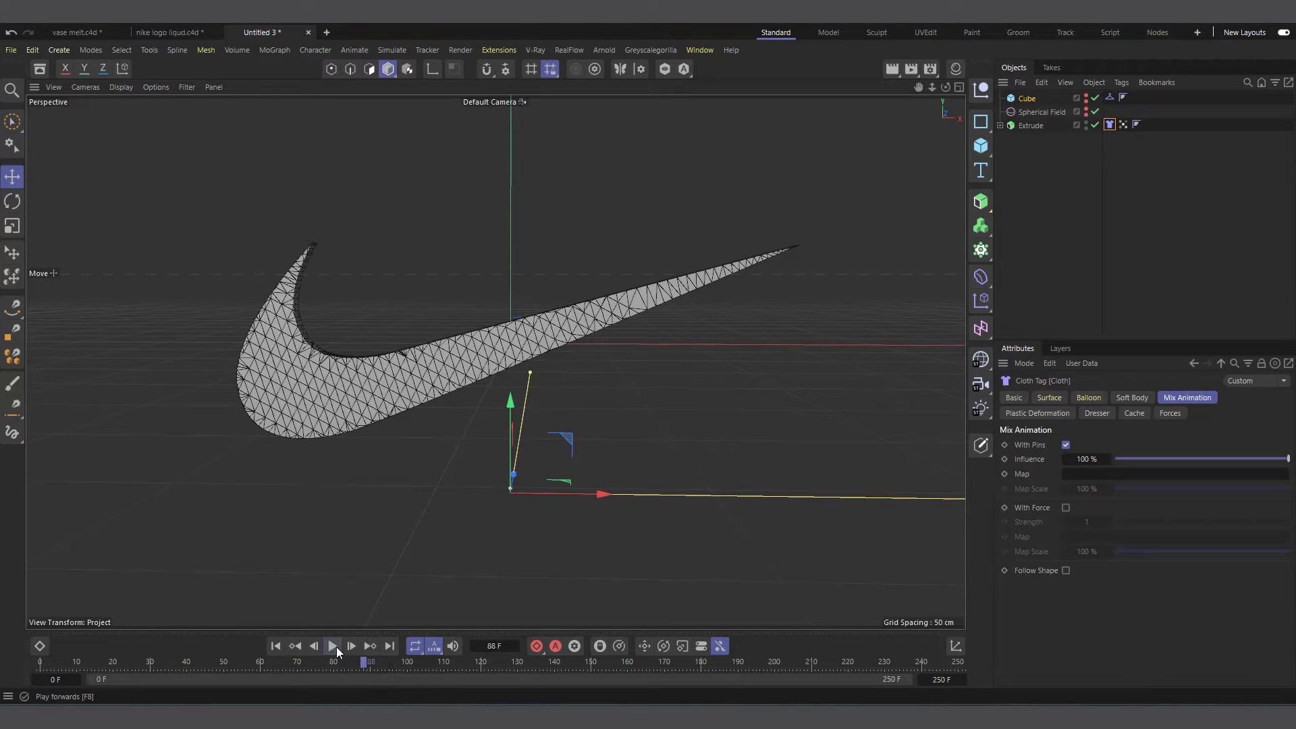
pyautogui.click(275, 646)
# Assign the Extrude's Vertex Map as the cloth pins' map, and preview the simulation from the first frame.
pyautogui.moveTo(1125, 124); pyautogui.dragTo(1091, 480)
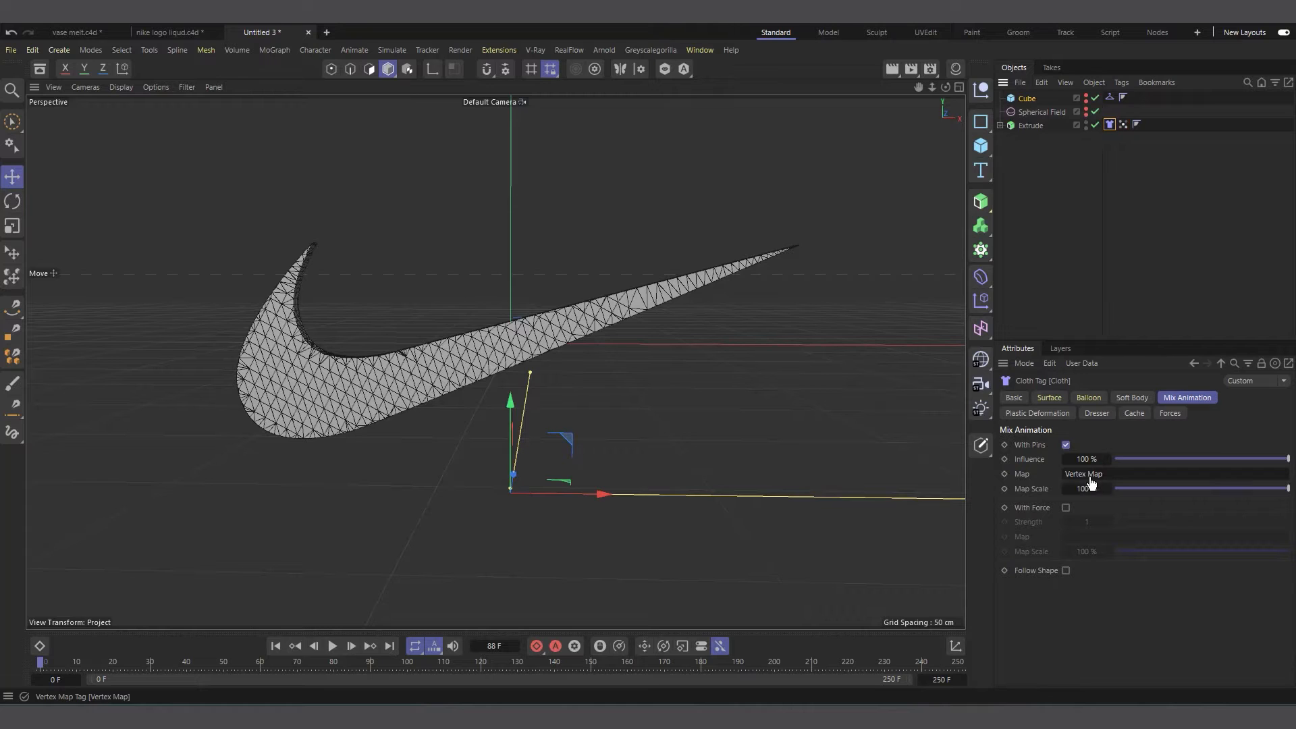
pyautogui.click(331, 648)
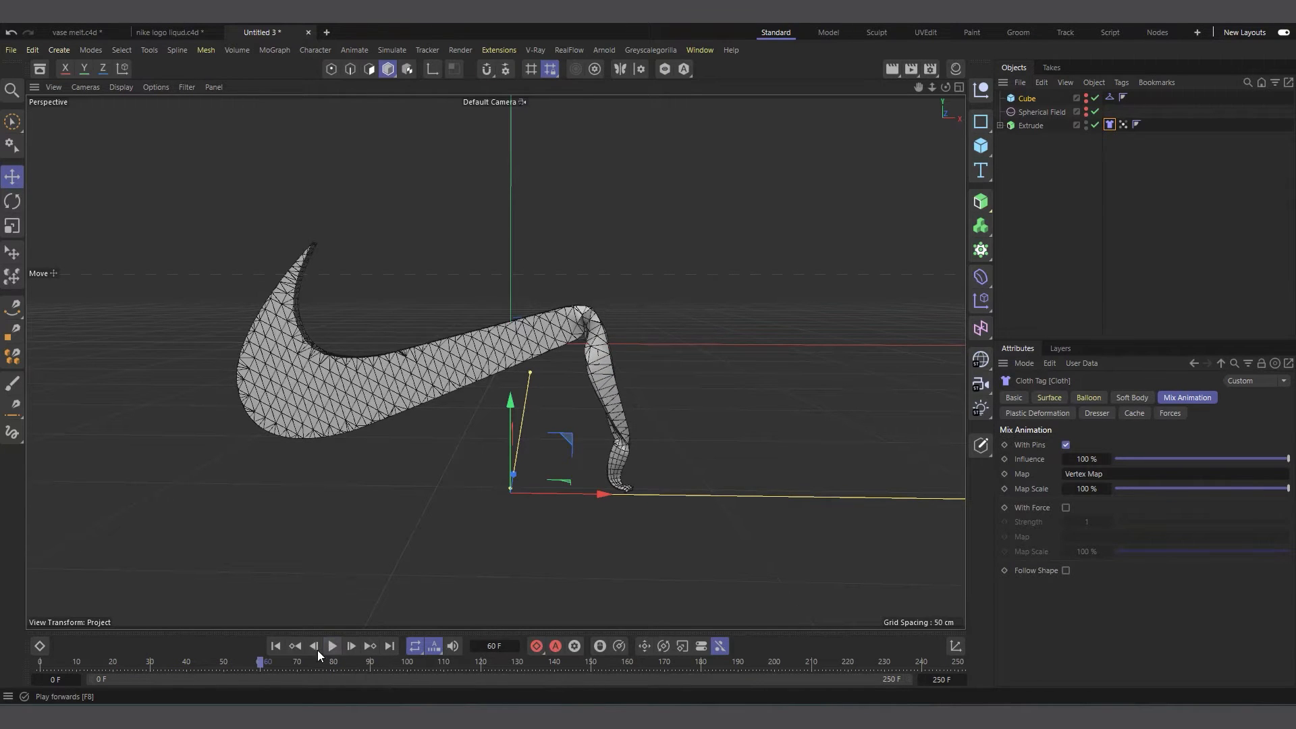
pyautogui.click(276, 646)
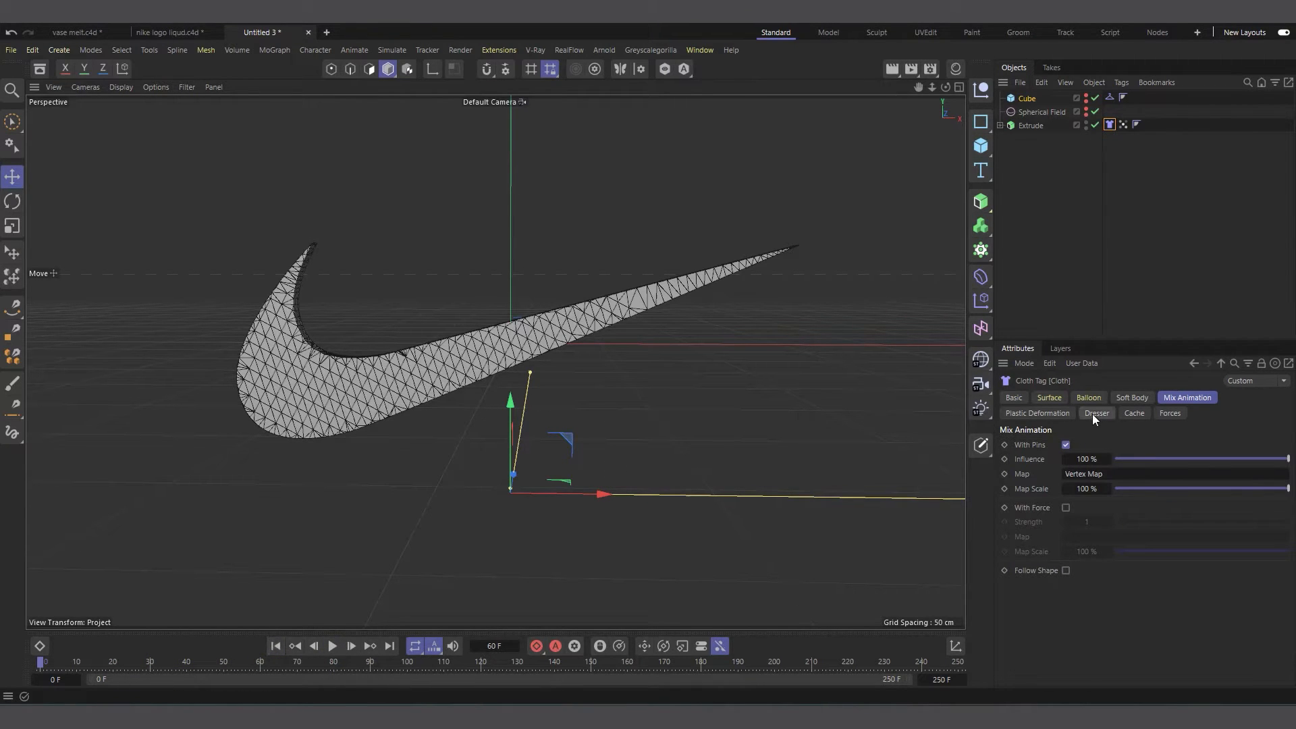
# Set the cloth's Bendiness and Stretchiness to 100 and enable Cloth Tearing.
pyautogui.click(1054, 399)
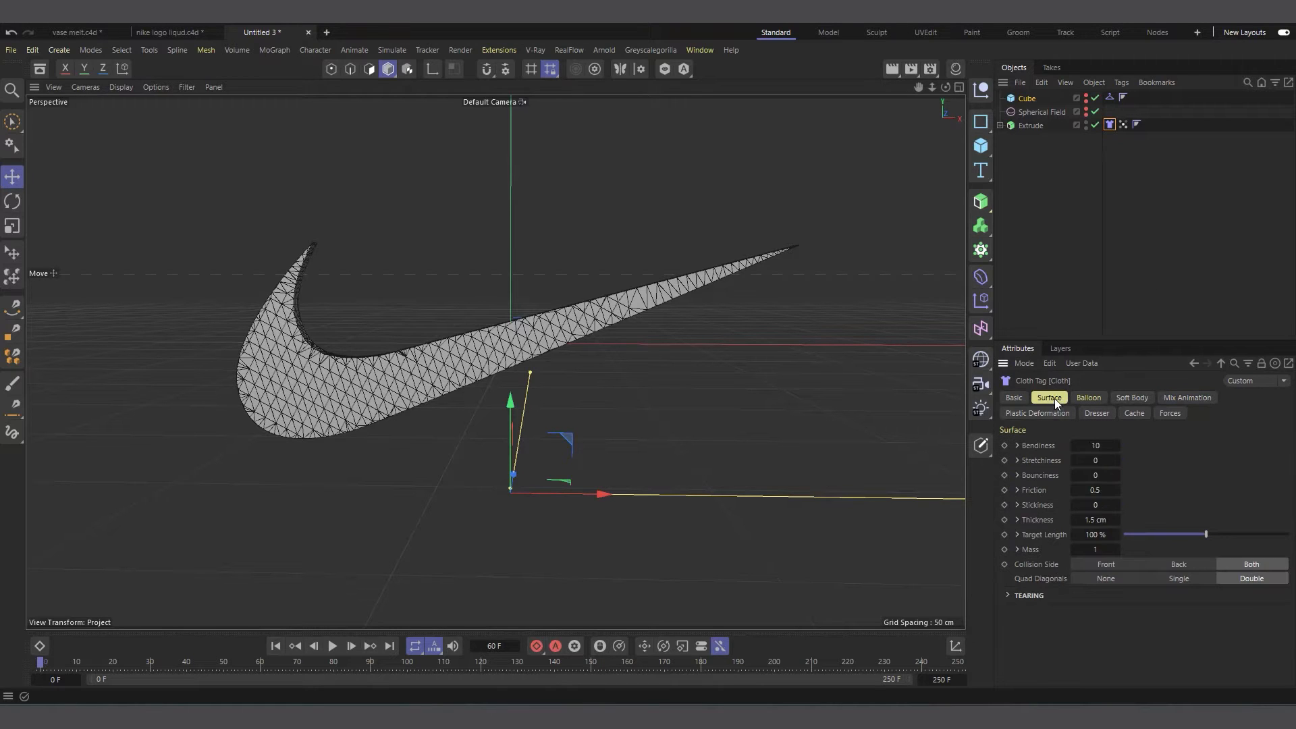
pyautogui.click(1101, 447)
pyautogui.click(1010, 596)
pyautogui.click(1073, 612)
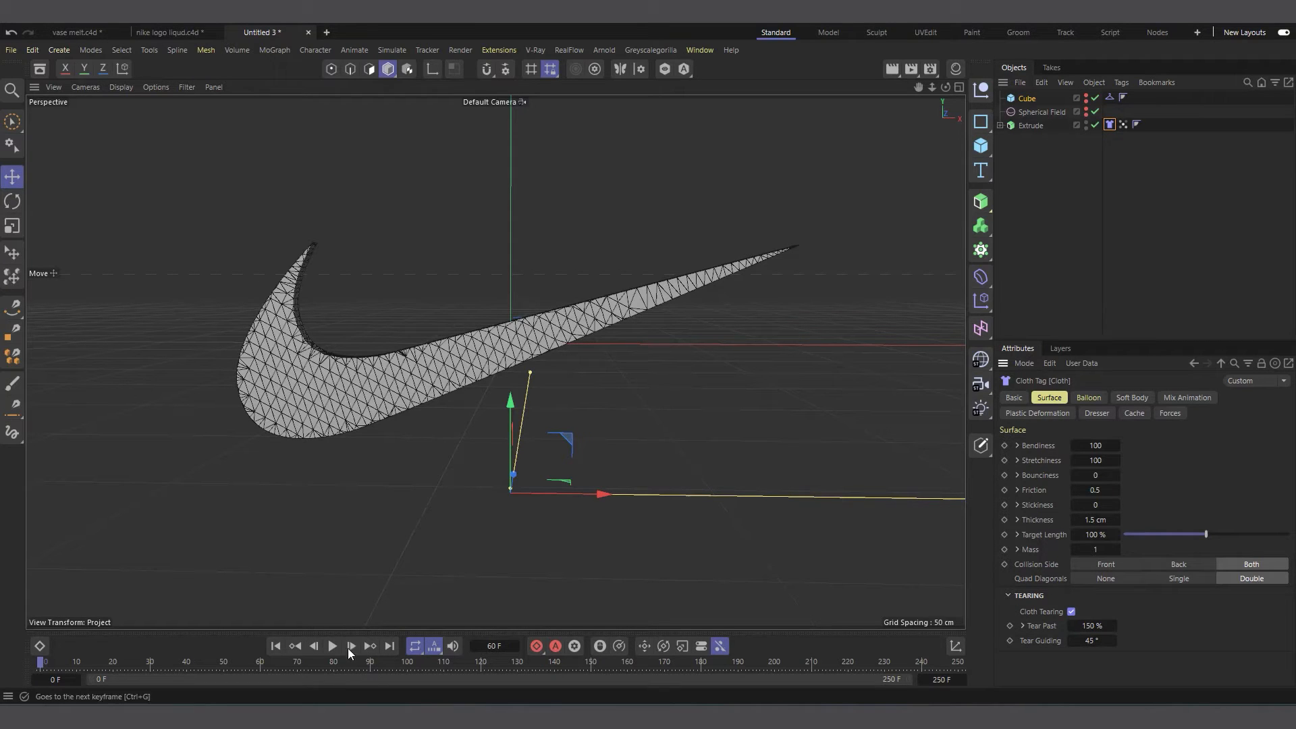
# Play the simulation to examine how the cloth tears, and return to the first frame.
pyautogui.click(335, 647)
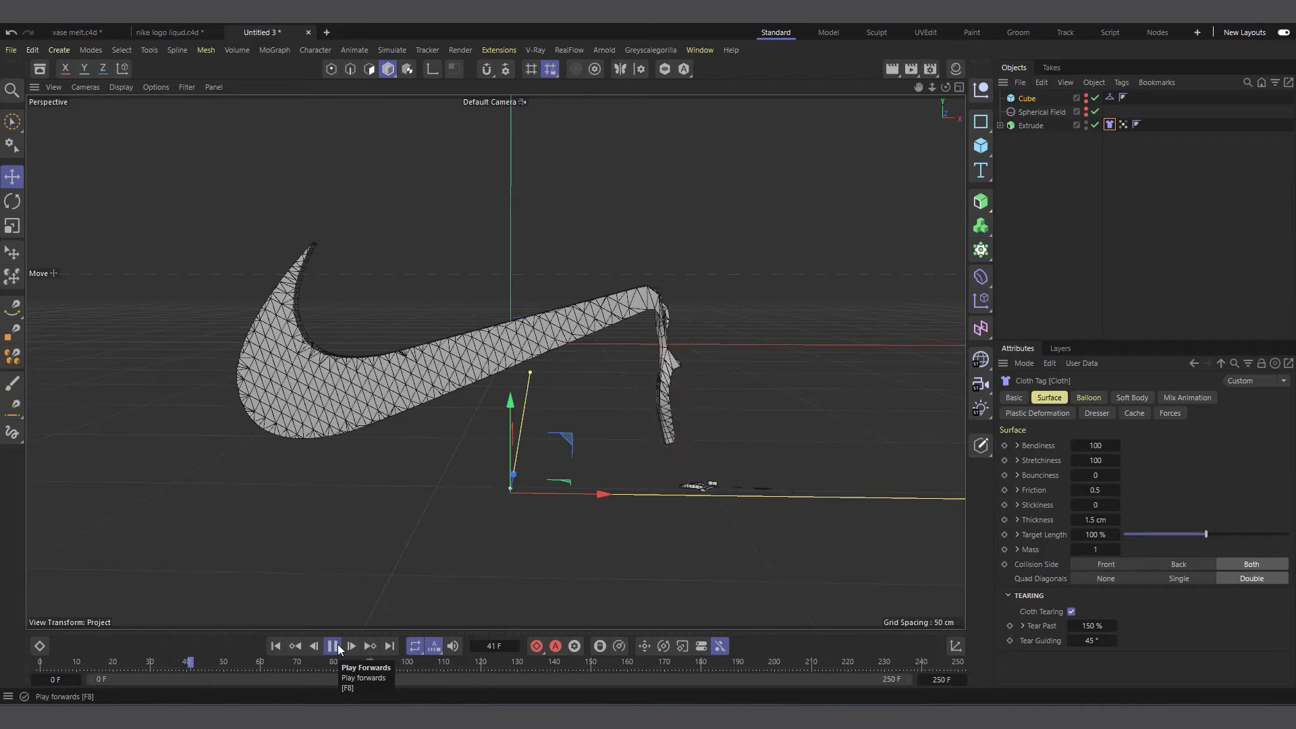
pyautogui.click(337, 648)
pyautogui.click(274, 646)
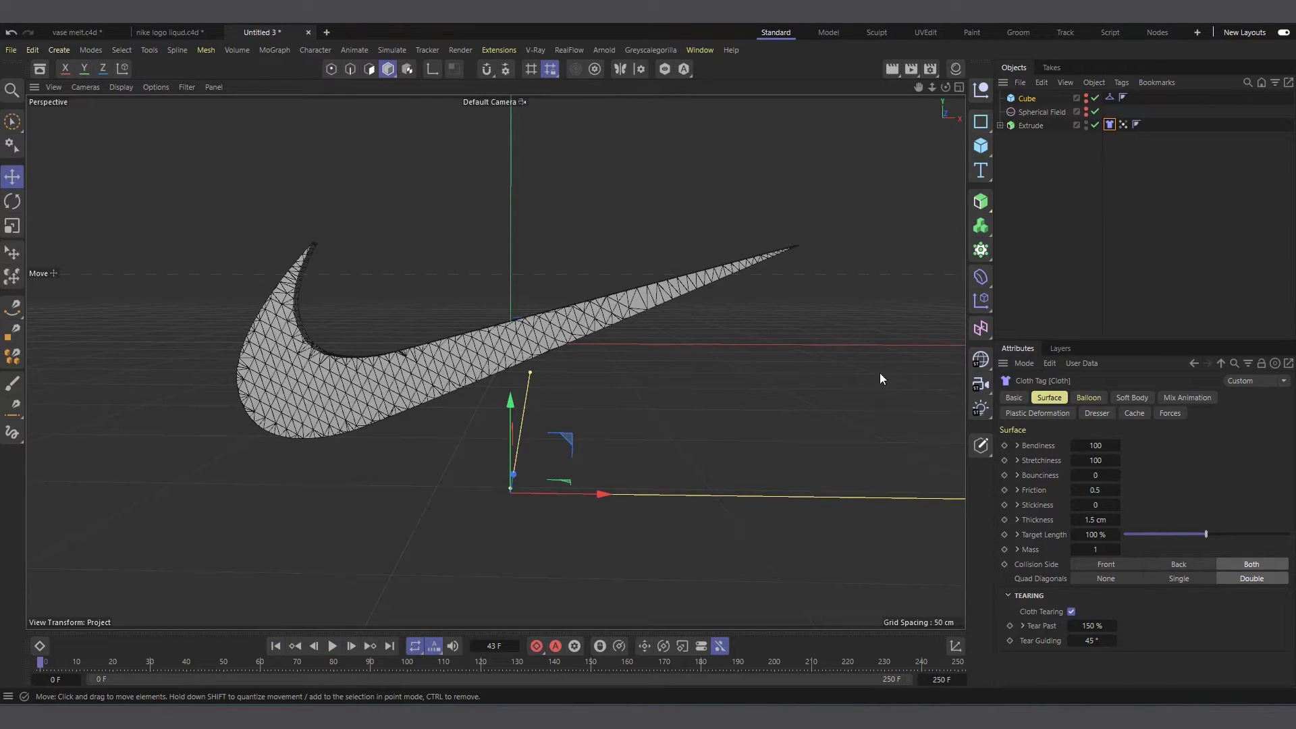
# Set the cloth's Tear Past to 100.1 % and Tear Guiding to 90°.
pyautogui.click(1094, 626)
pyautogui.write('100.1')
pyautogui.press('Return')
pyautogui.click(1084, 643)
# Play the simulation to check the tearing with the new tear values, and return to the first frame.
pyautogui.click(332, 646)
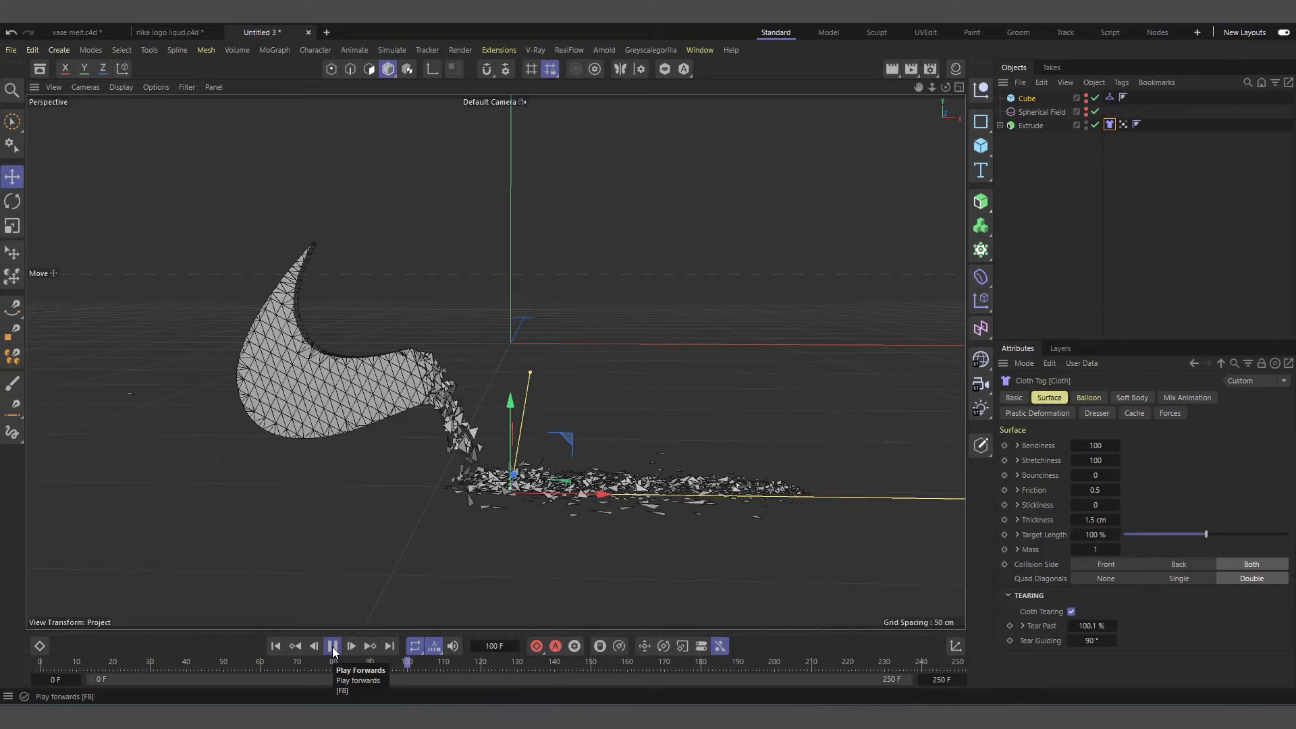
pyautogui.click(333, 647)
pyautogui.click(276, 647)
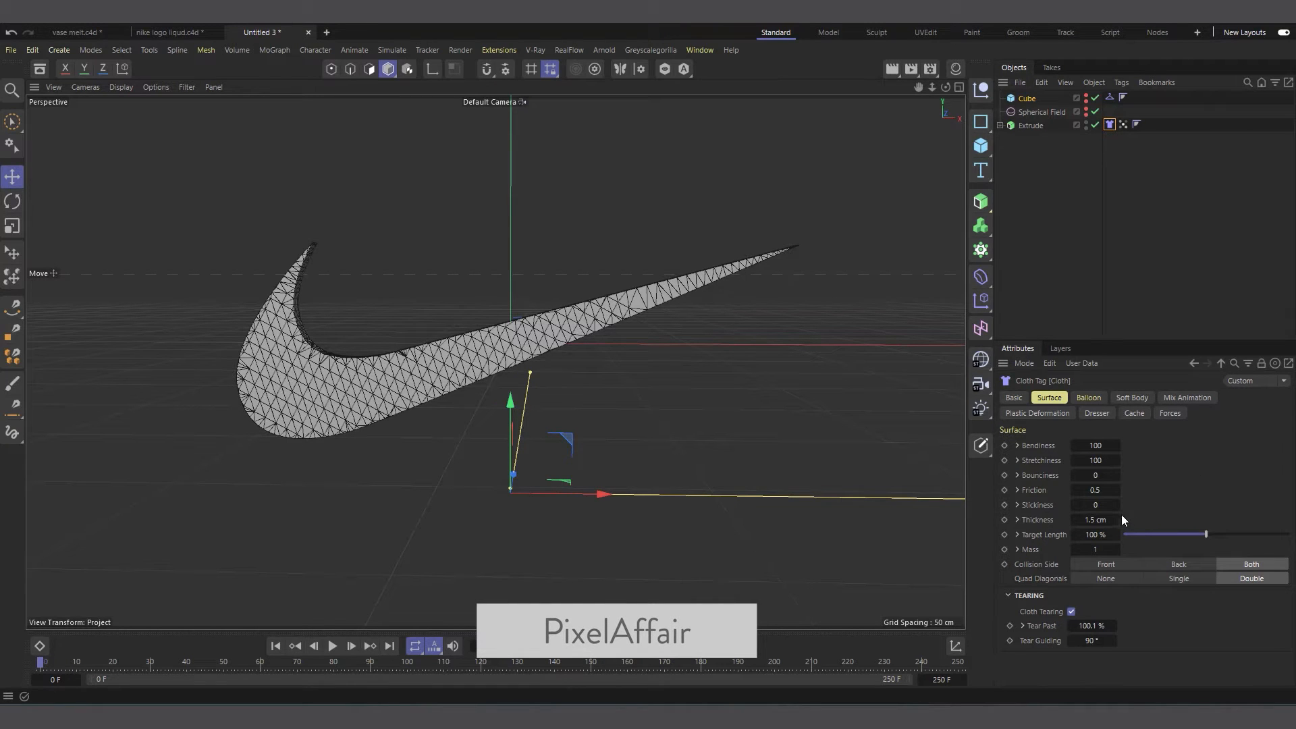
# Set the Cube's Collider to Bounce 1 and Friction 0, and play the simulation from the start.
pyautogui.click(1110, 98)
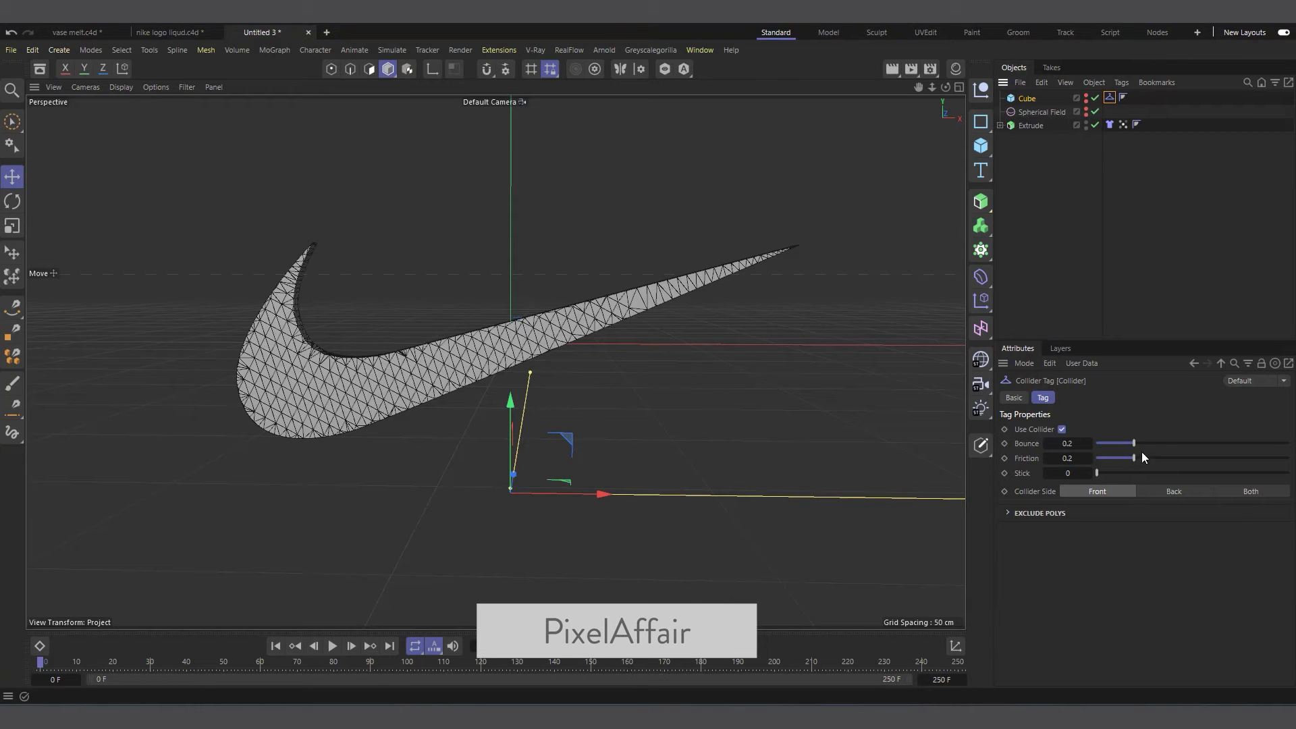
pyautogui.moveTo(1130, 459); pyautogui.dragTo(1290, 444)
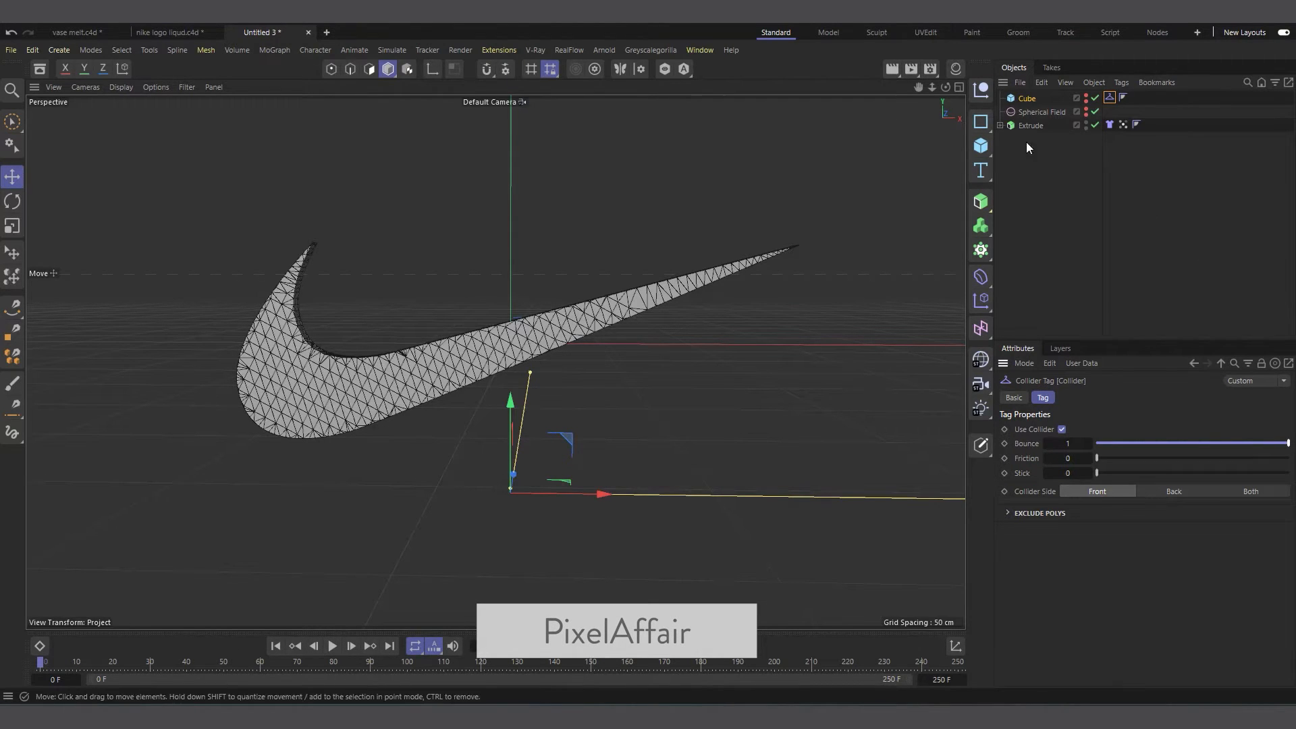
pyautogui.click(394, 666)
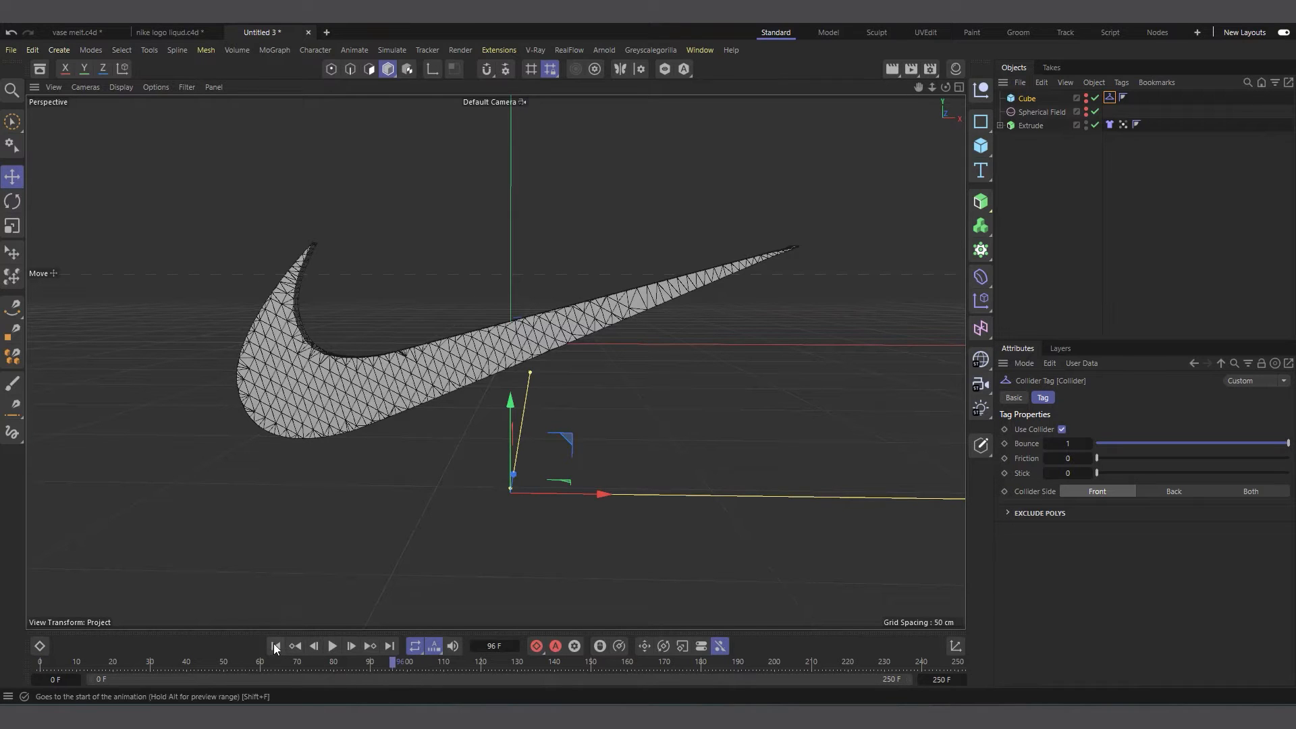
pyautogui.click(332, 647)
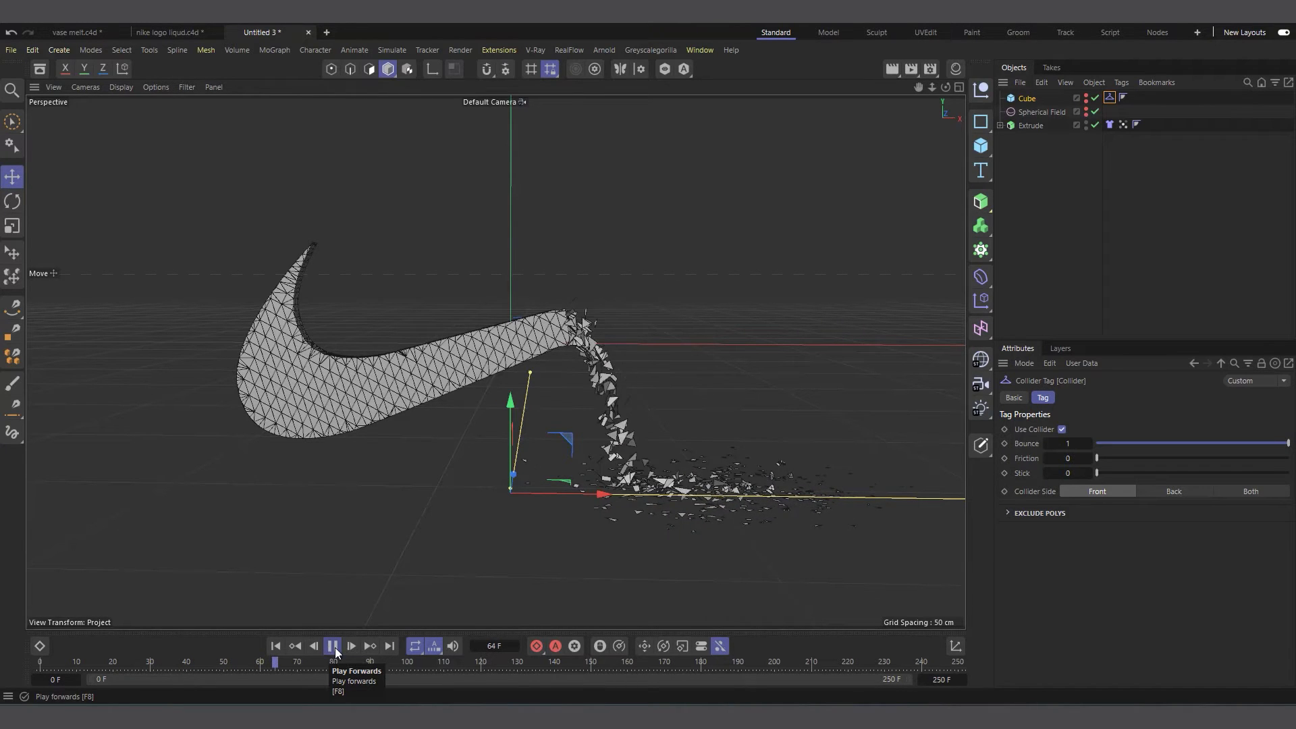
# Continue the playback to check the pieces bouncing off the floor, return to the first frame, and reset the collider's Bounce and Friction to 0.2.
pyautogui.click(334, 646)
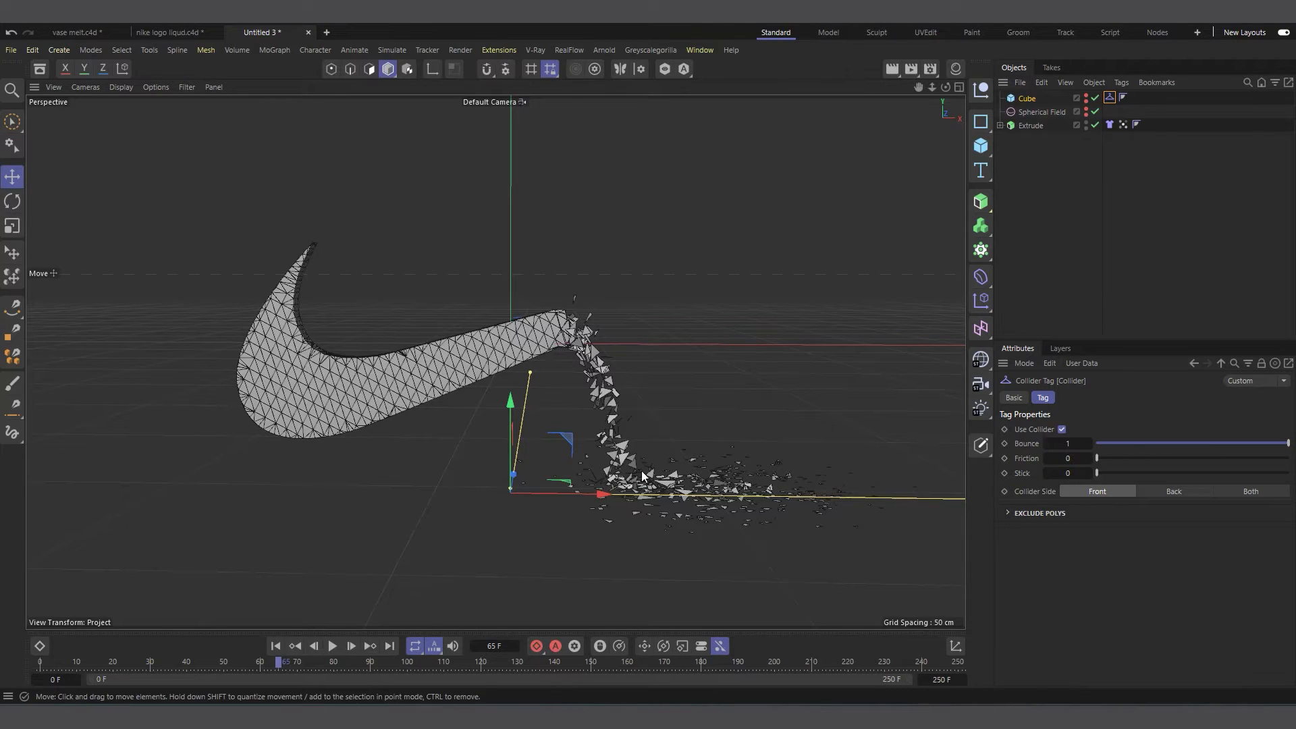
pyautogui.click(331, 647)
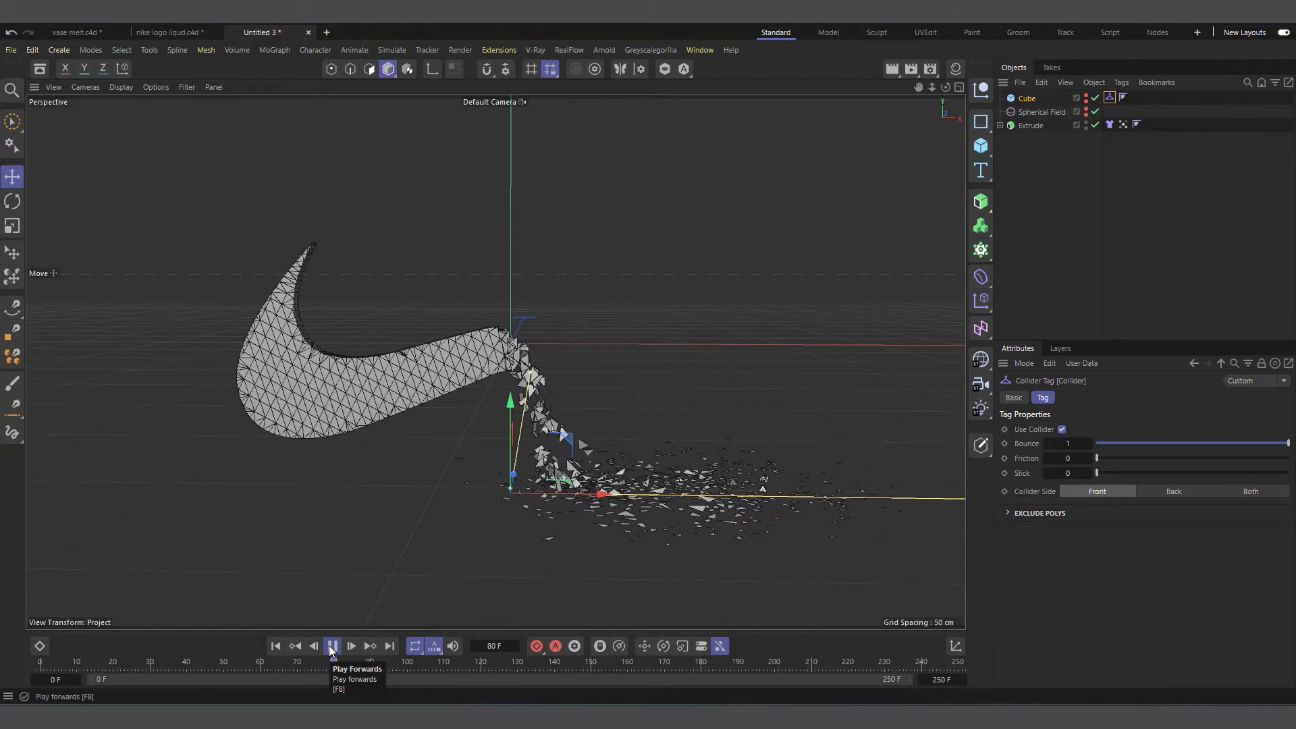
pyautogui.click(332, 646)
pyautogui.click(275, 646)
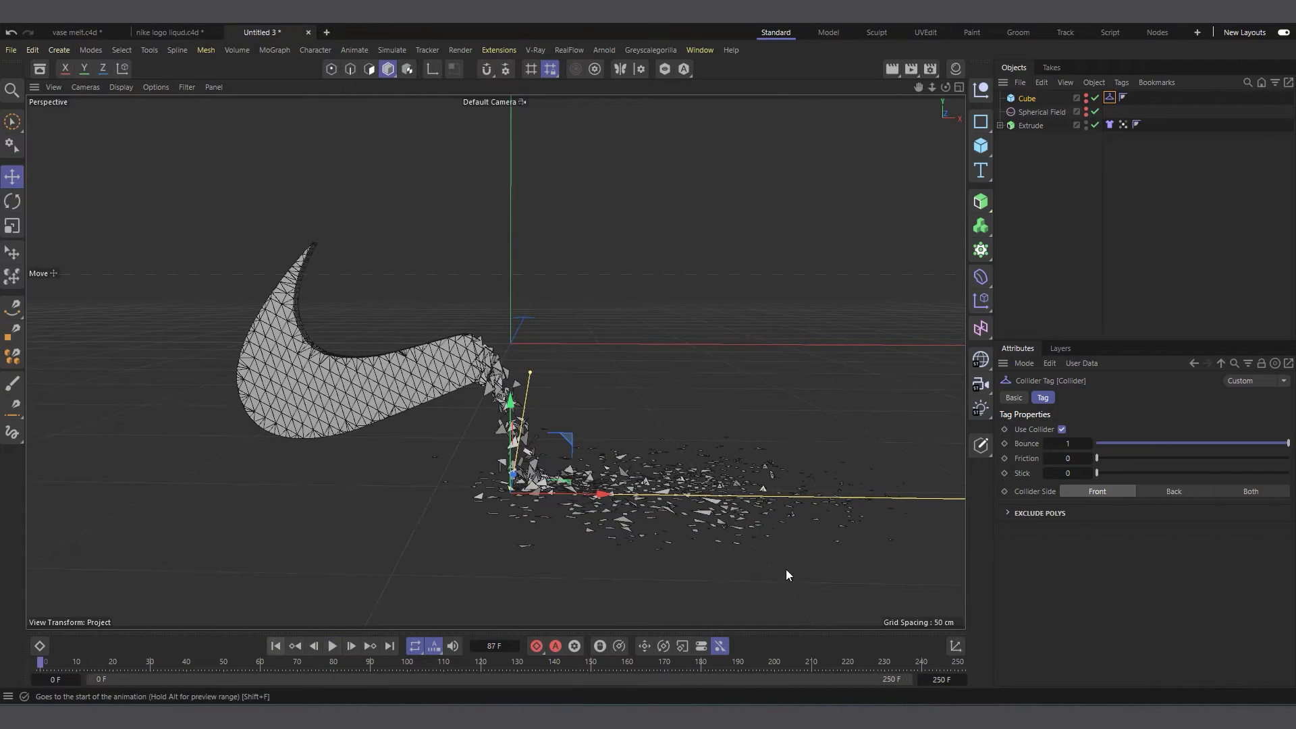
pyautogui.rightClick(1089, 459)
pyautogui.rightClick(1090, 444)
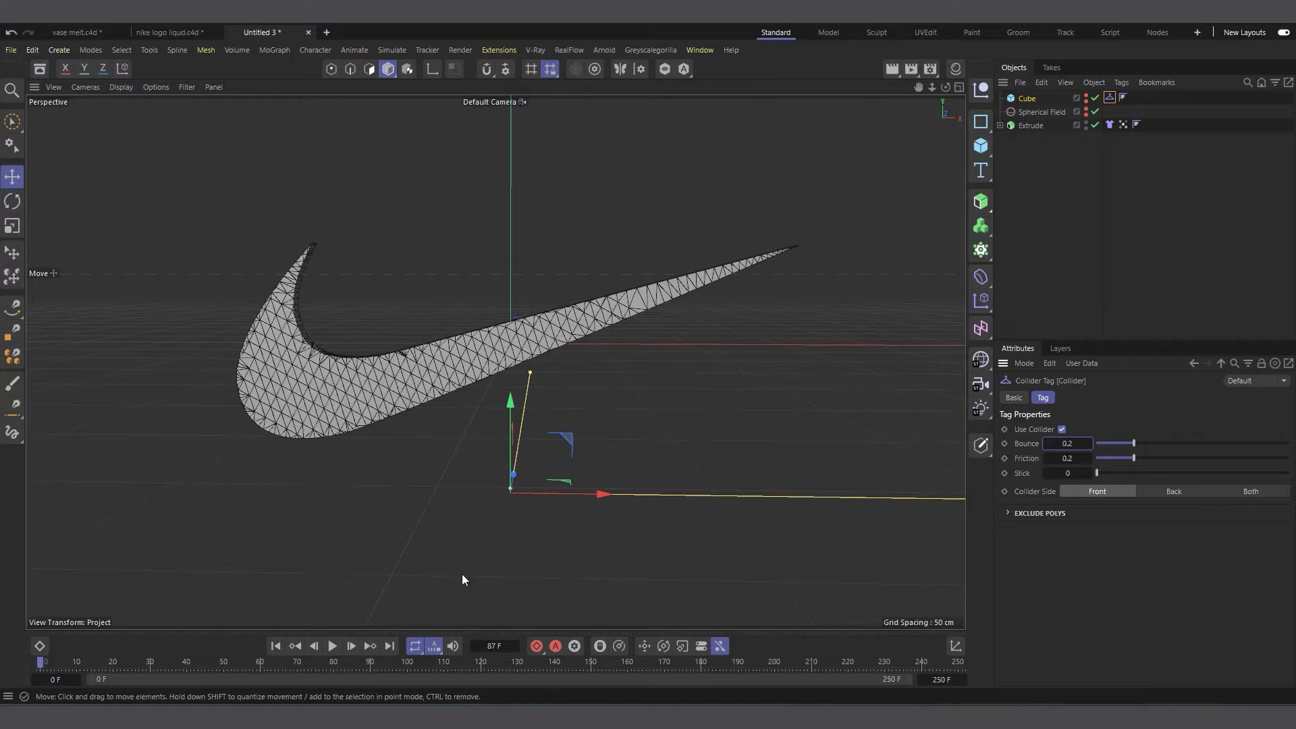
# Bake the Extrude as Alembic into the alembic folder, and hide and disable the original Extrude.
pyautogui.rightClick(1031, 125)
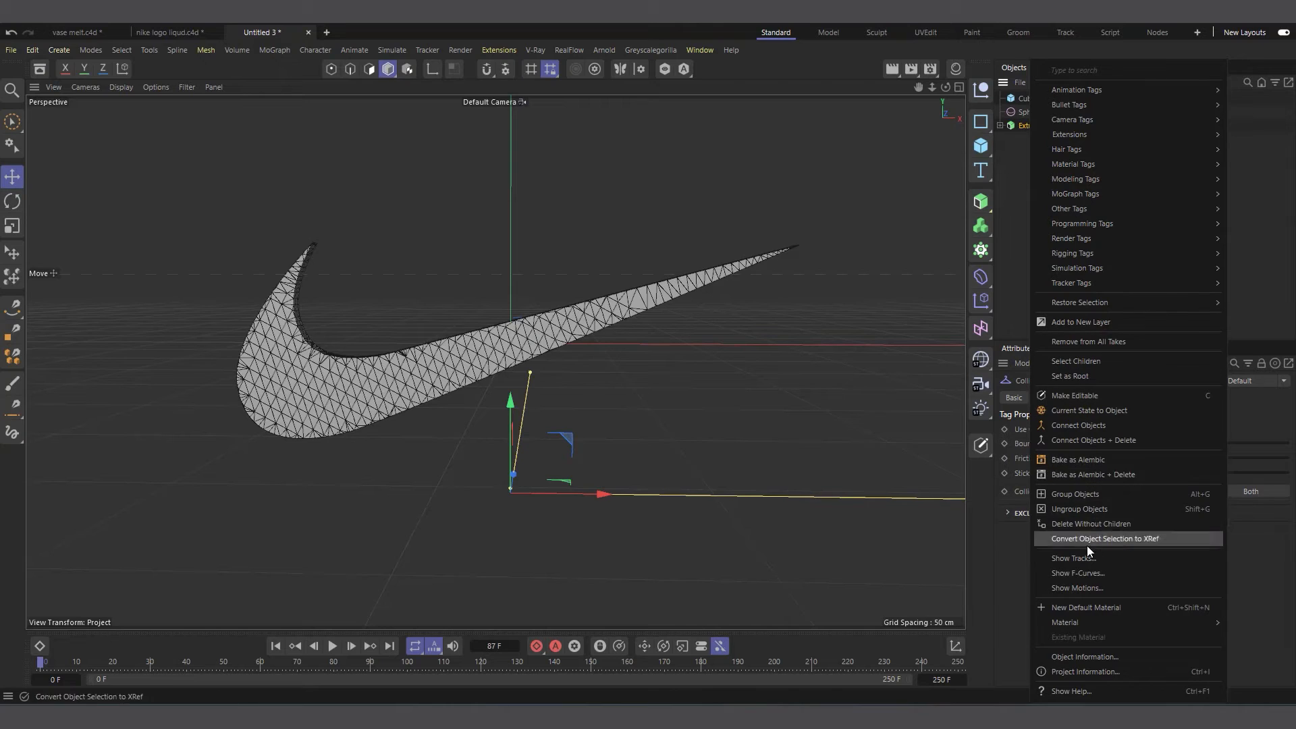
pyautogui.click(1079, 463)
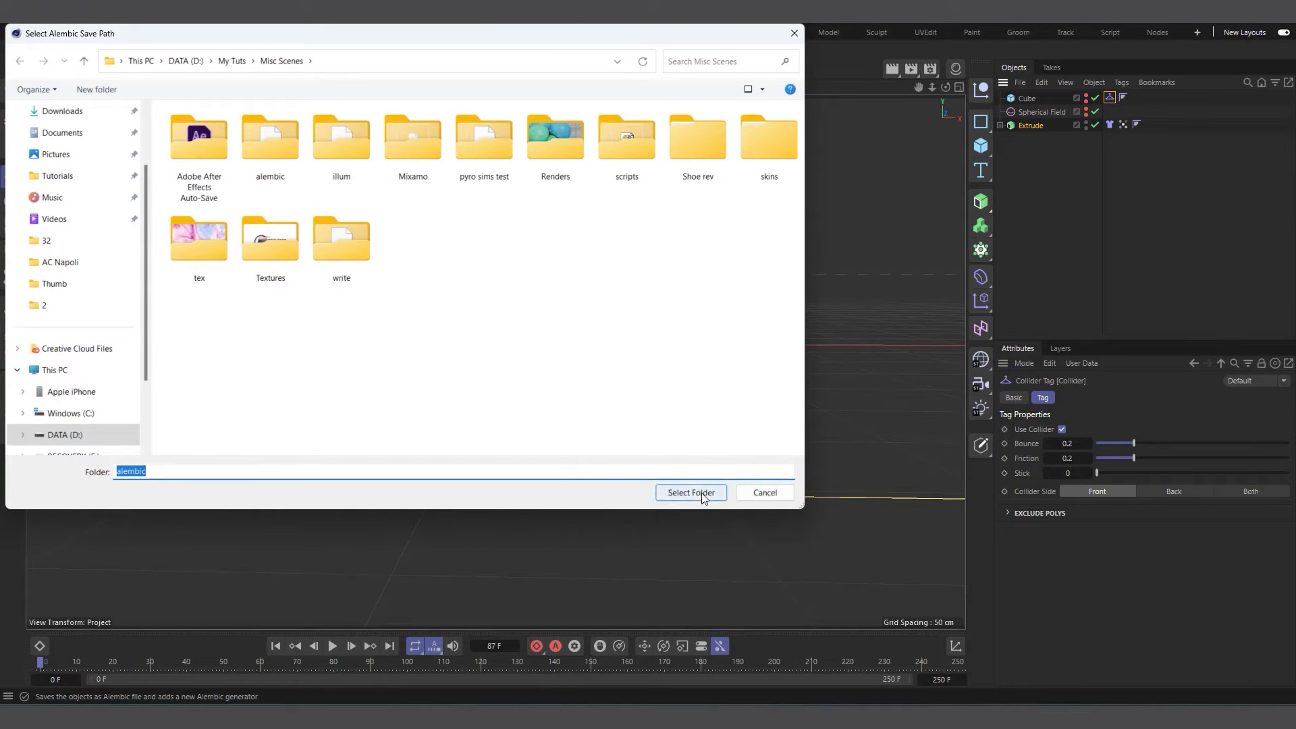
pyautogui.click(678, 493)
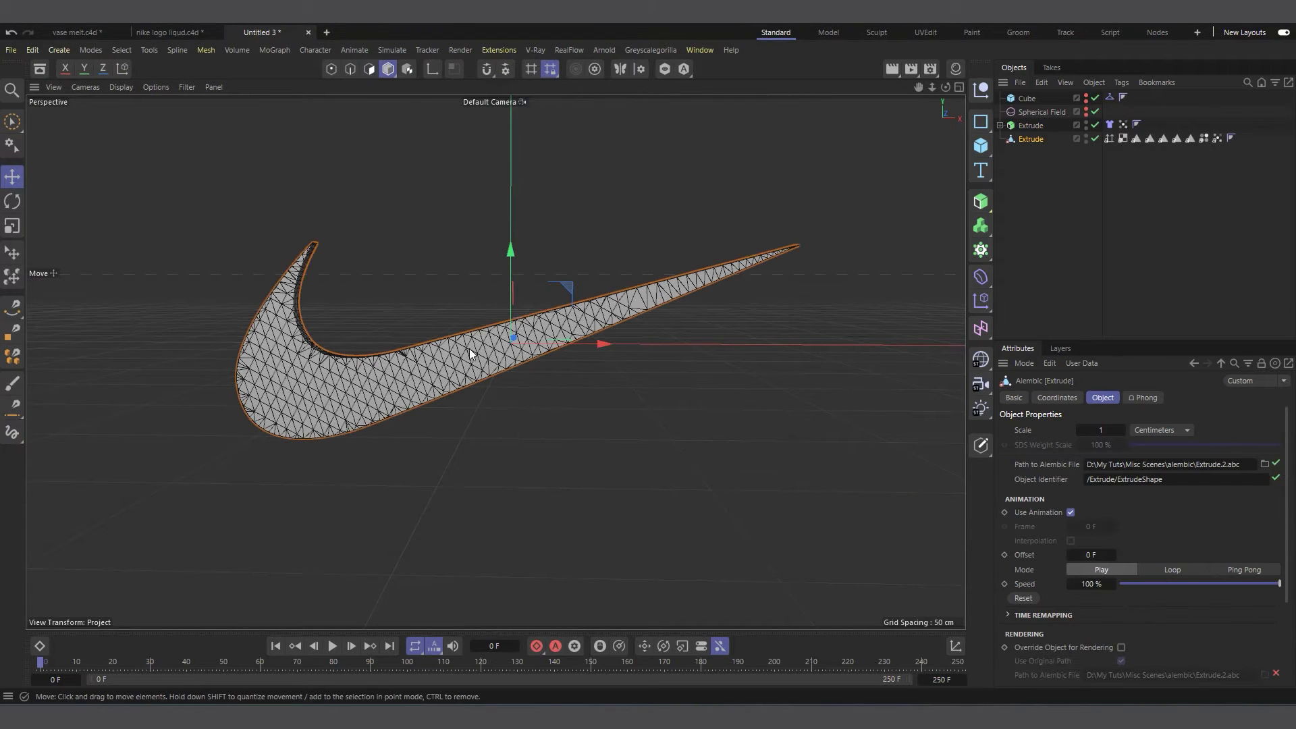
pyautogui.click(1038, 127)
pyautogui.click(1095, 126)
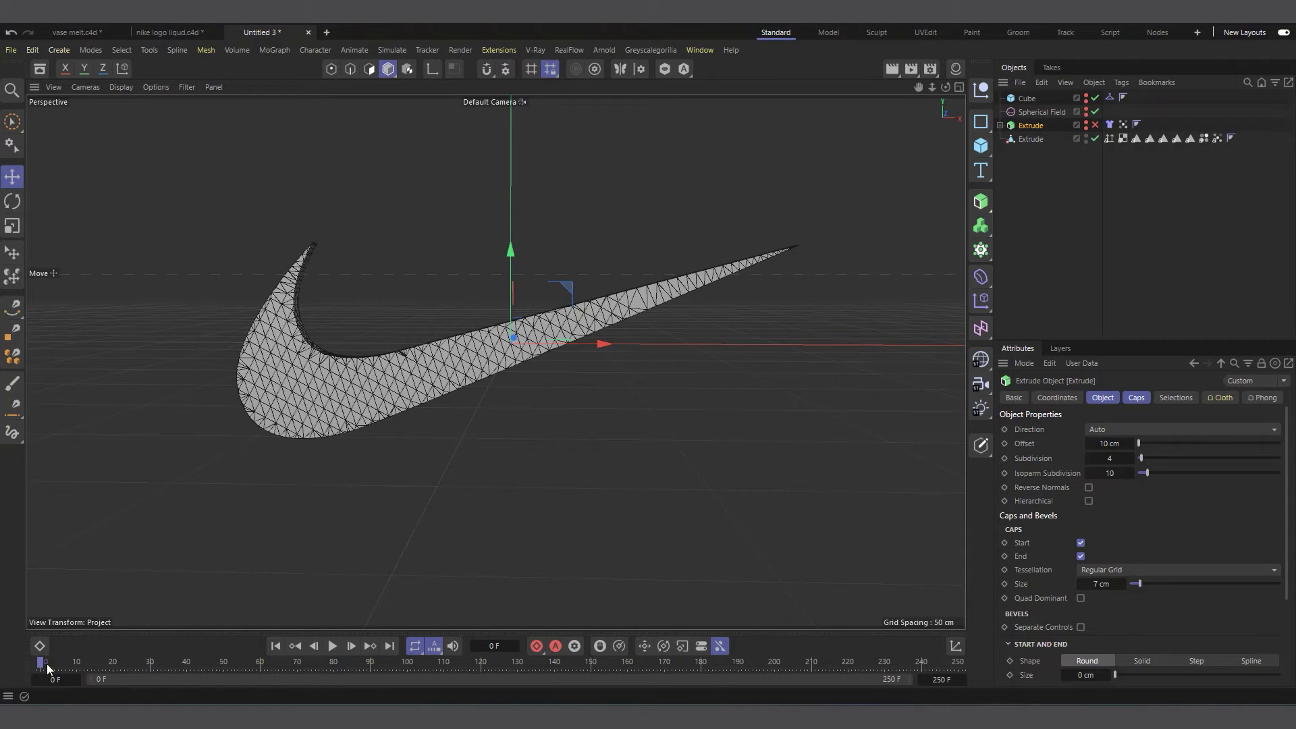
# Scrub and play the baked Alembic animation to check the cached melt, and return to the first frame.
pyautogui.moveTo(47, 665); pyautogui.dragTo(1, 621)
pyautogui.click(333, 647)
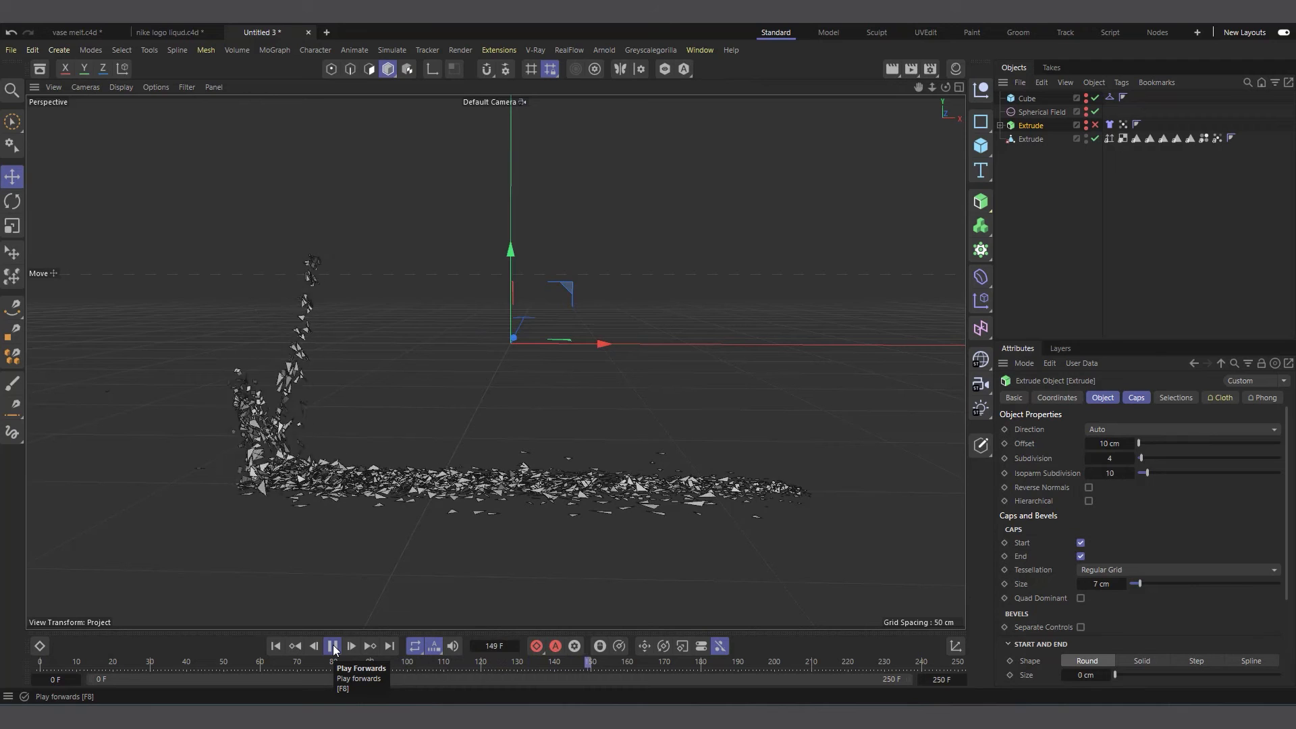
pyautogui.click(333, 649)
pyautogui.click(277, 648)
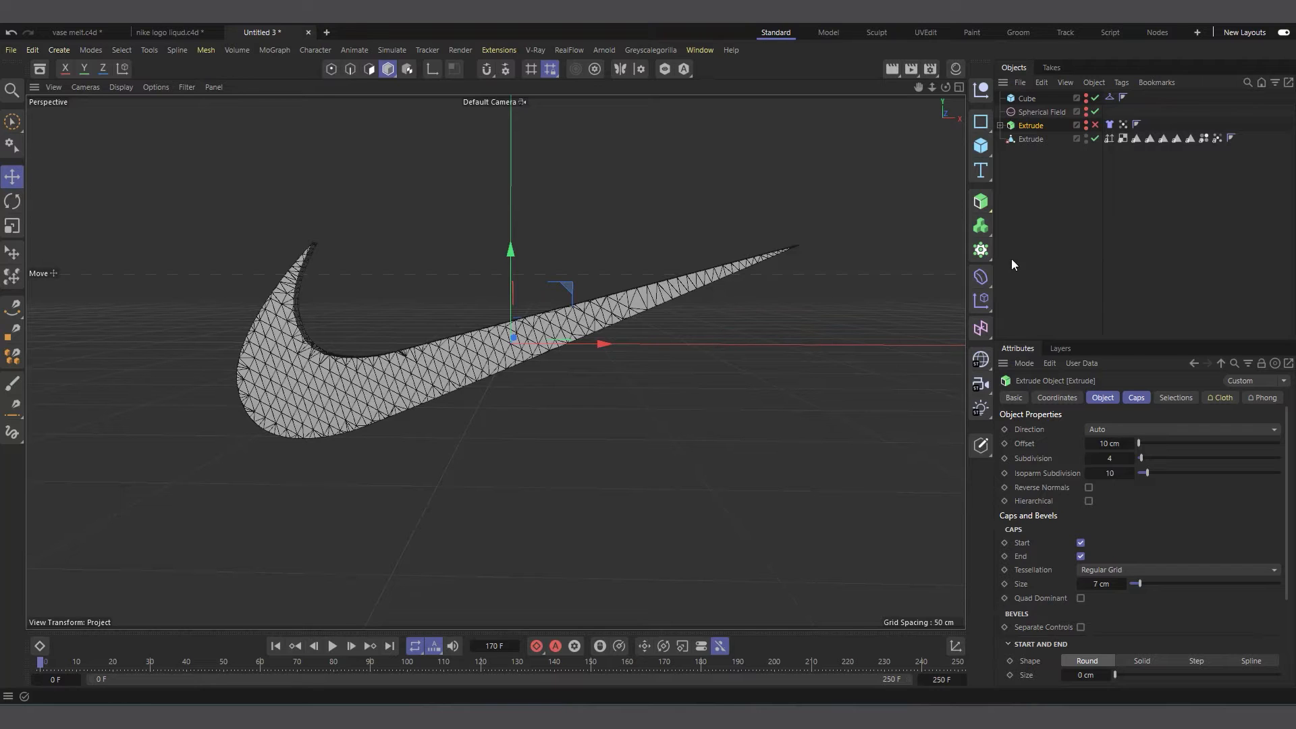
# Add a MoGraph Matrix object and place it below the baked Alembic Extrude in the object hierarchy.
pyautogui.click(991, 254)
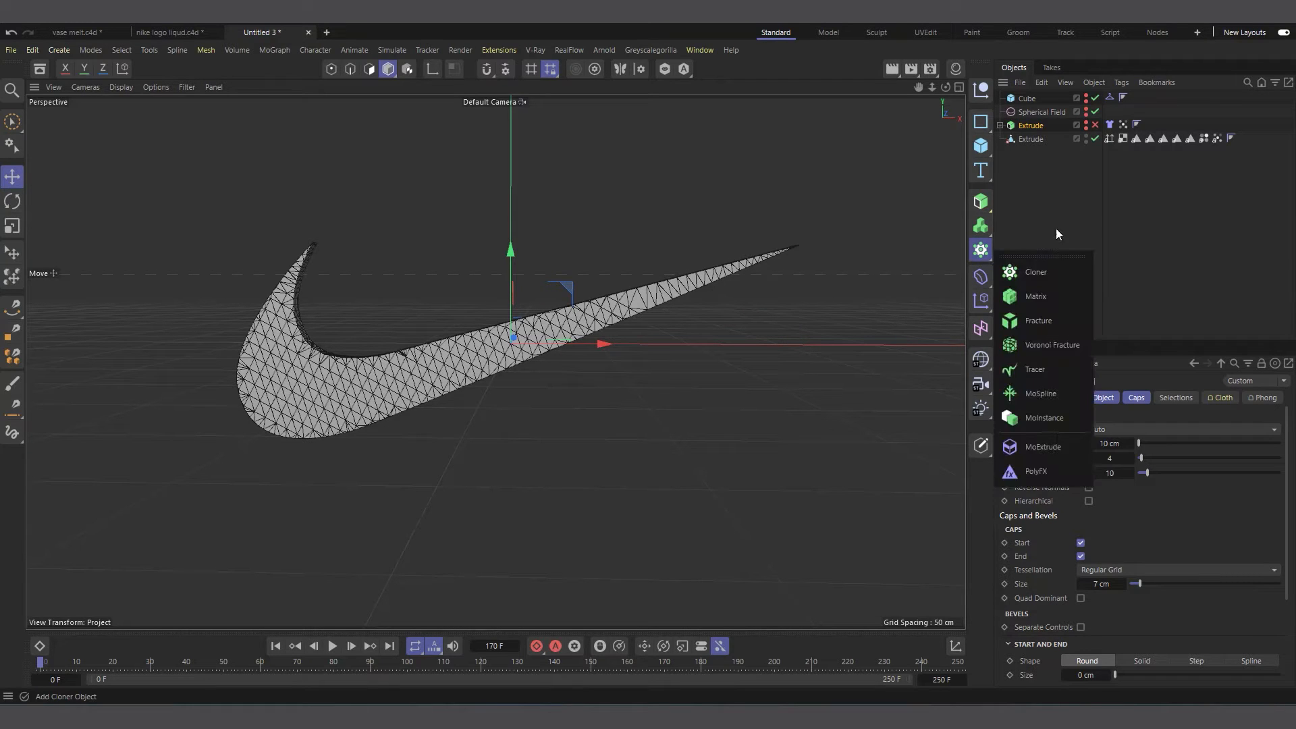
pyautogui.click(1059, 206)
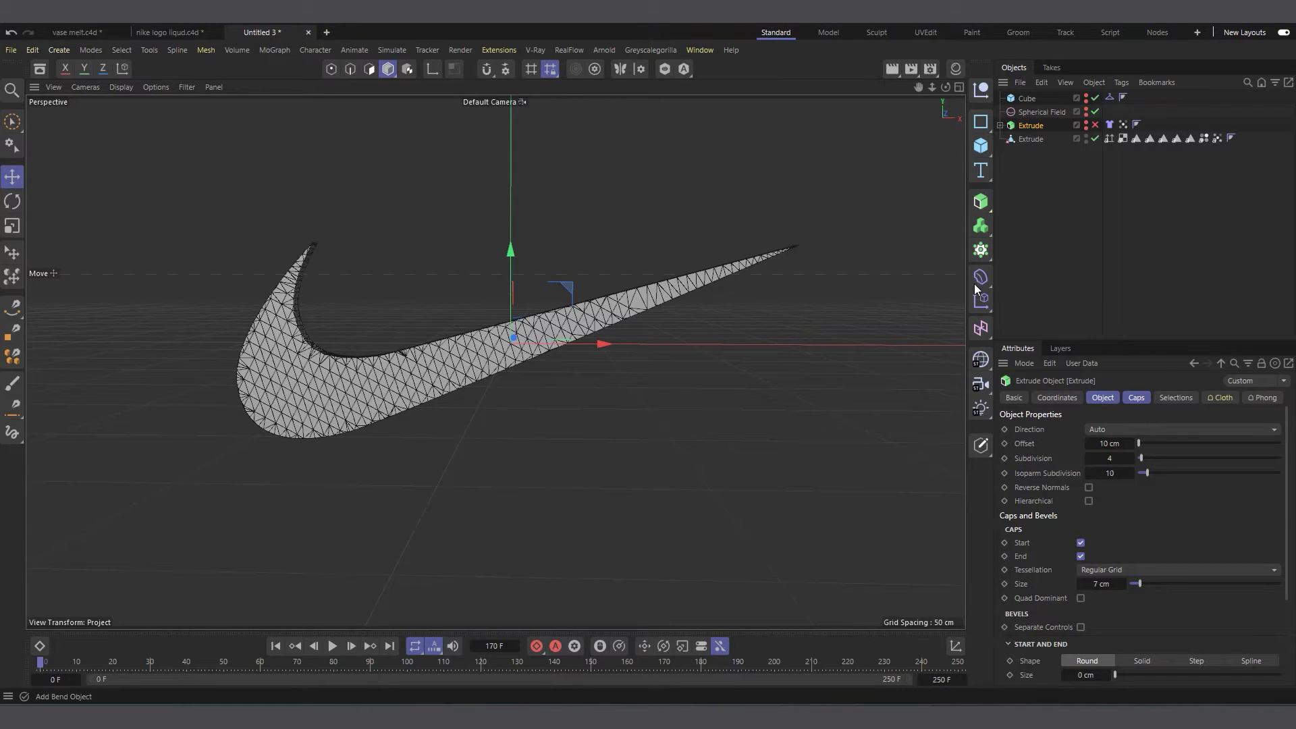
pyautogui.click(982, 252)
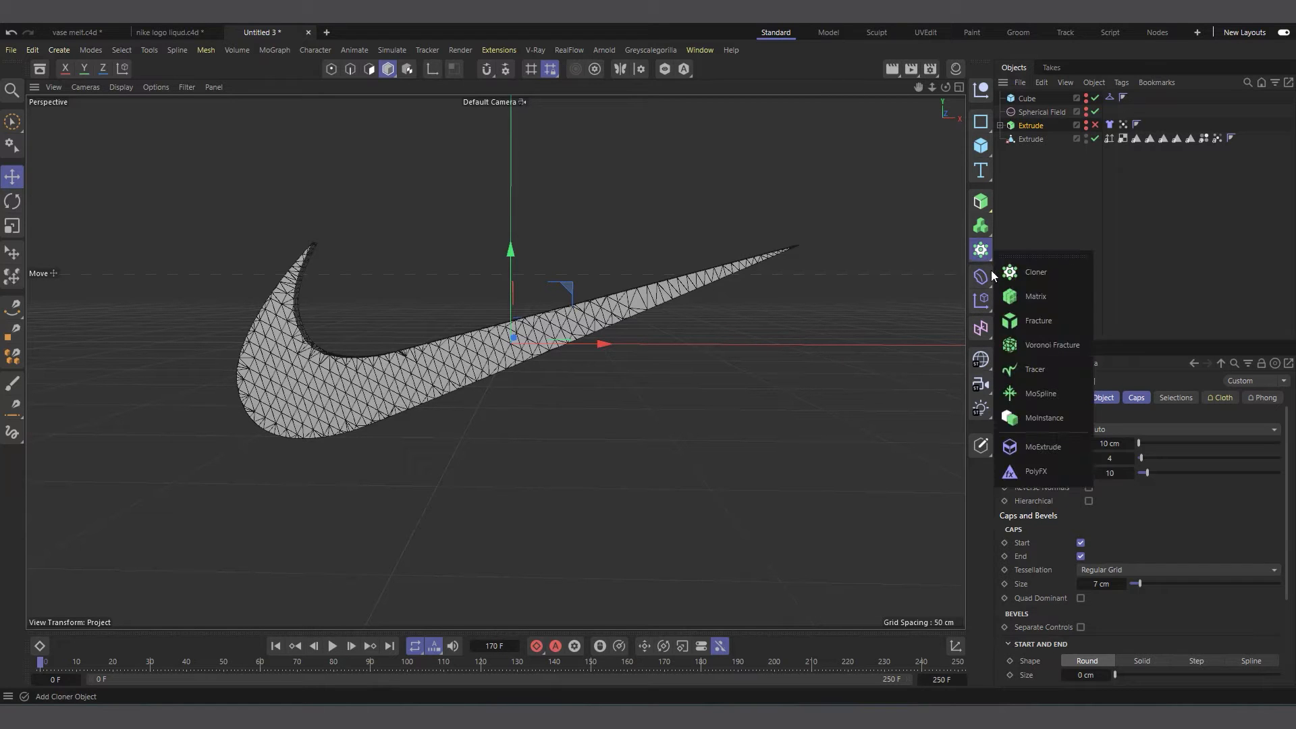
pyautogui.click(1037, 297)
pyautogui.moveTo(1026, 99); pyautogui.dragTo(1023, 158)
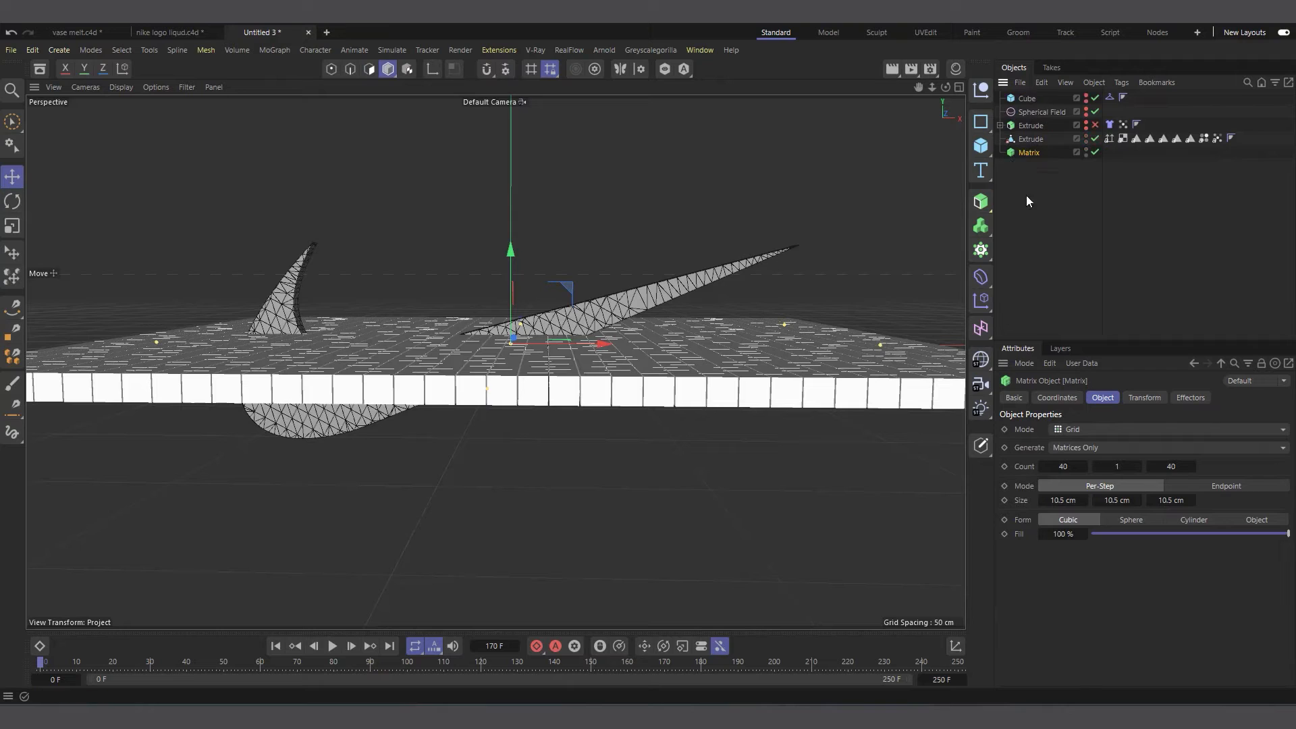
# Set the Matrix to Object mode, link the baked Alembic Extrude as its object, and set Distribution to Polygon Center.
pyautogui.click(1074, 430)
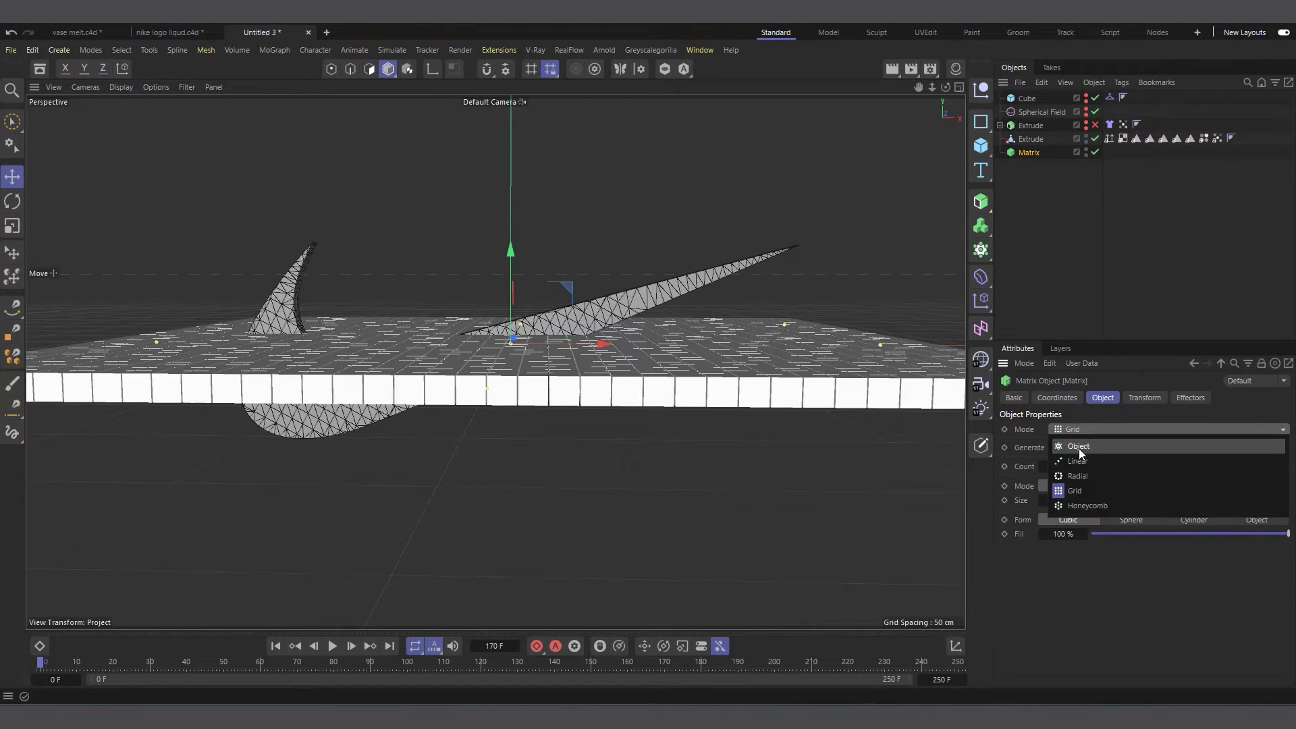
pyautogui.click(1079, 447)
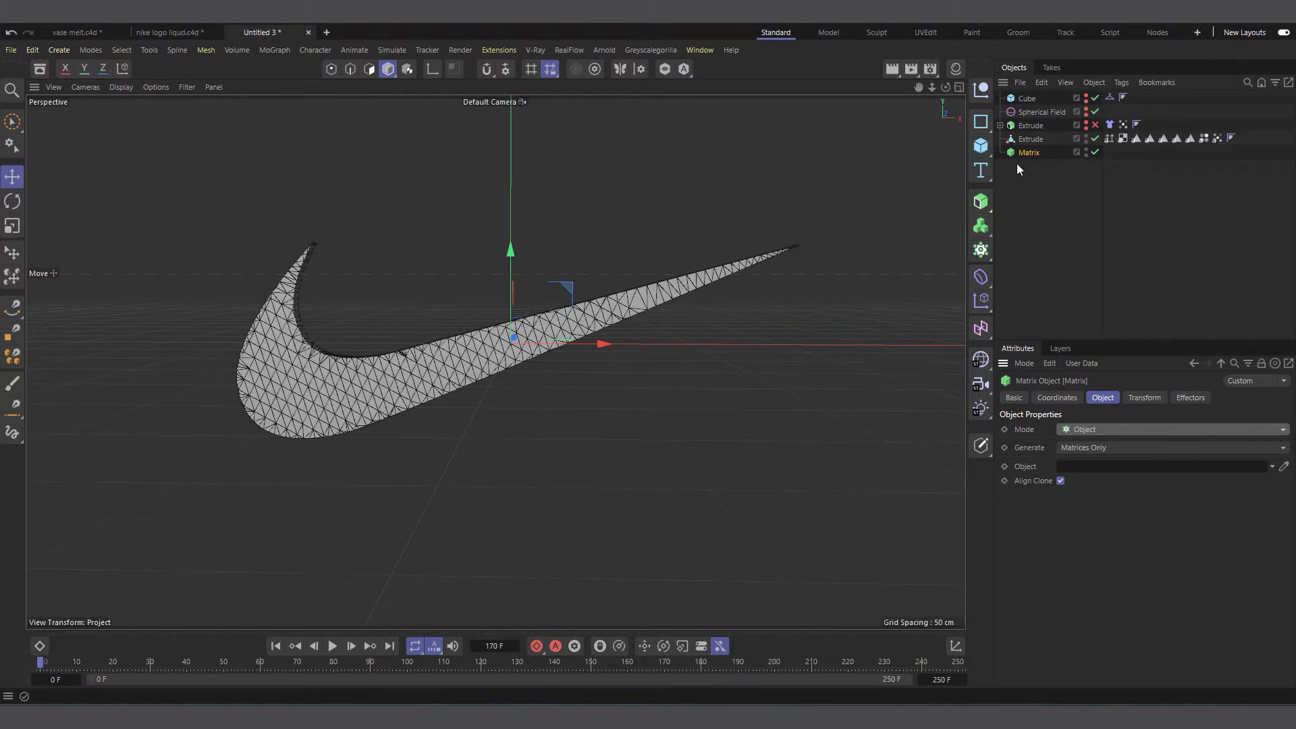
pyautogui.click(1032, 139)
pyautogui.moveTo(1031, 139)
pyautogui.mouseDown()
pyautogui.moveTo(1075, 485)
pyautogui.moveTo(1080, 471)
pyautogui.mouseUp()
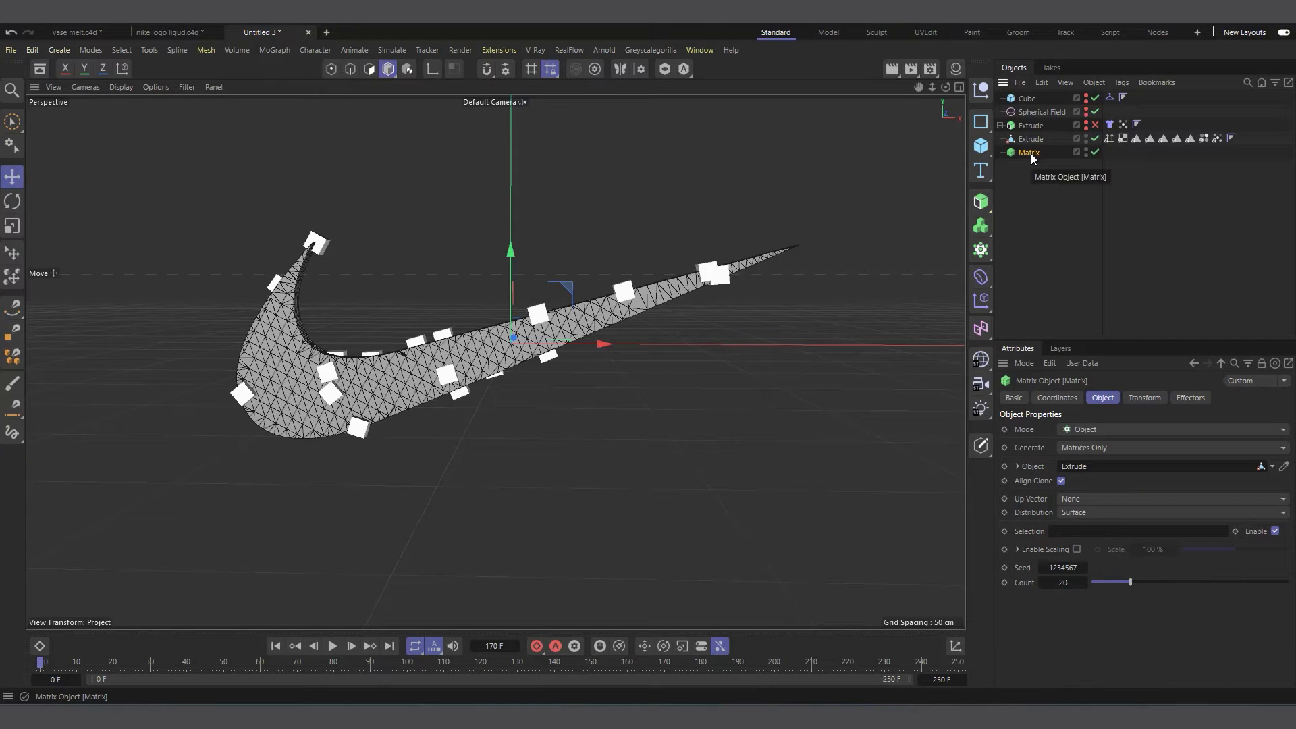
pyautogui.click(1098, 515)
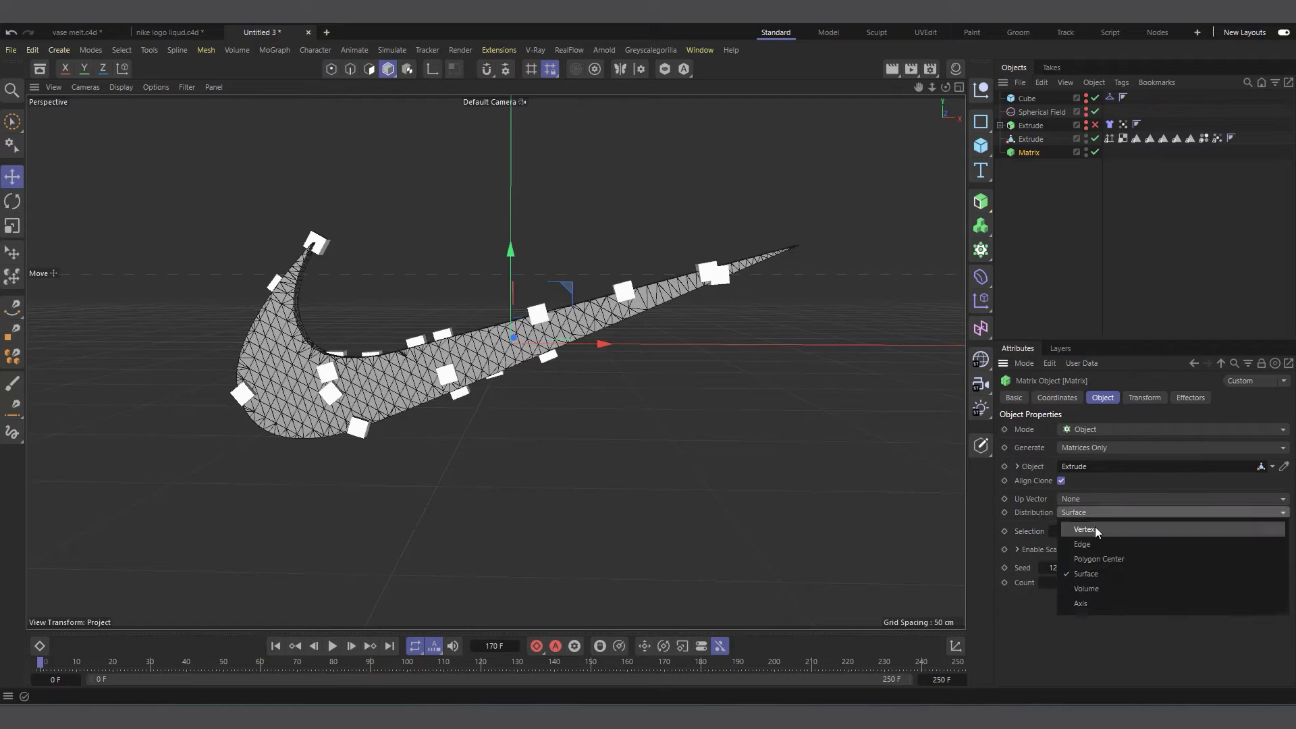
pyautogui.click(1108, 559)
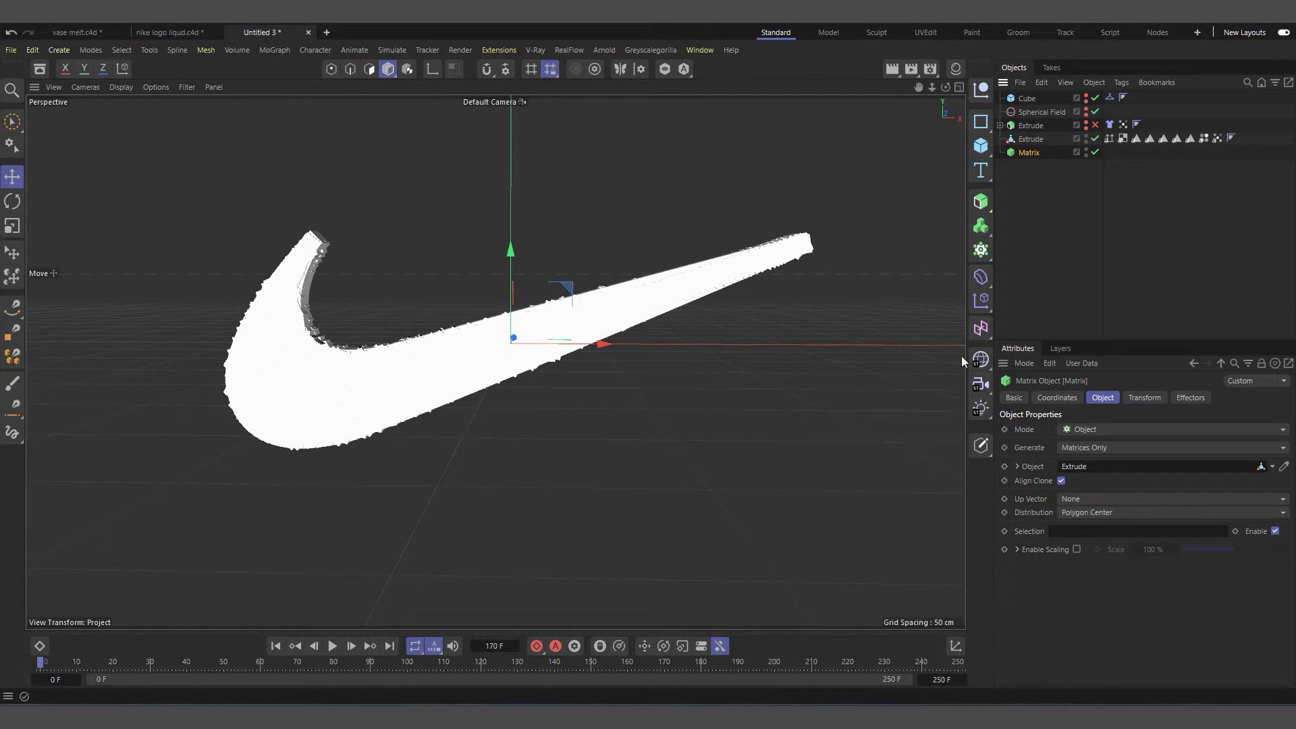
# Play the animation to check that the matrices follow the torn polygons, and return to the first frame.
pyautogui.click(332, 647)
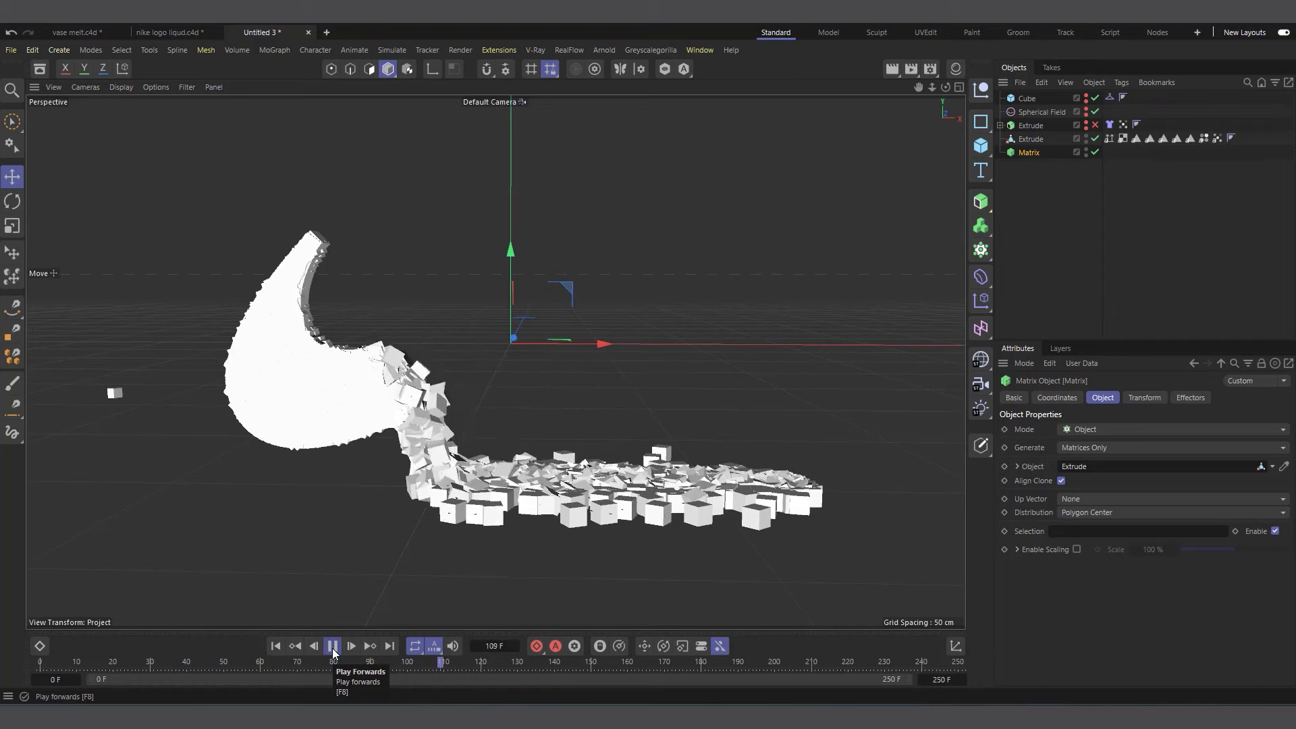
pyautogui.click(332, 646)
pyautogui.click(274, 646)
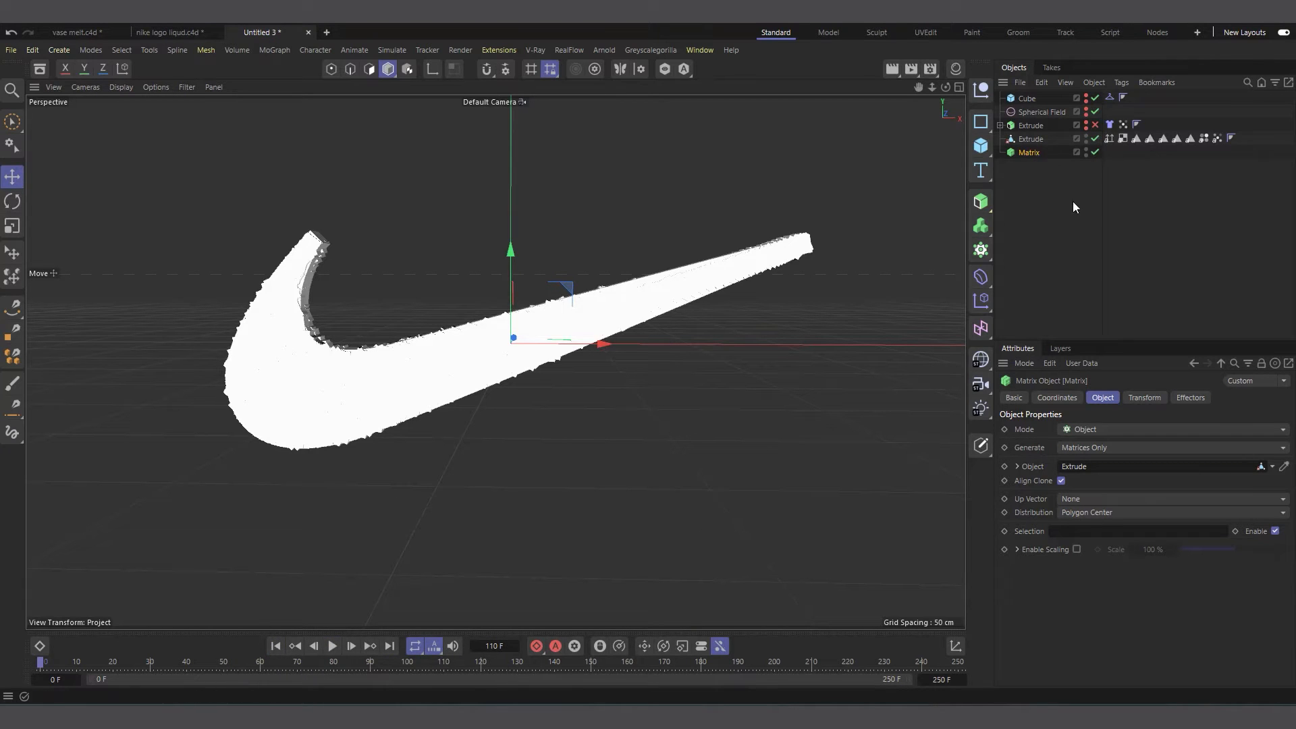
# Hide the Matrix temporarily, display the baked Extrude's Vertex Map while scrubbing the animation, and show the Matrix again.
pyautogui.click(1085, 152)
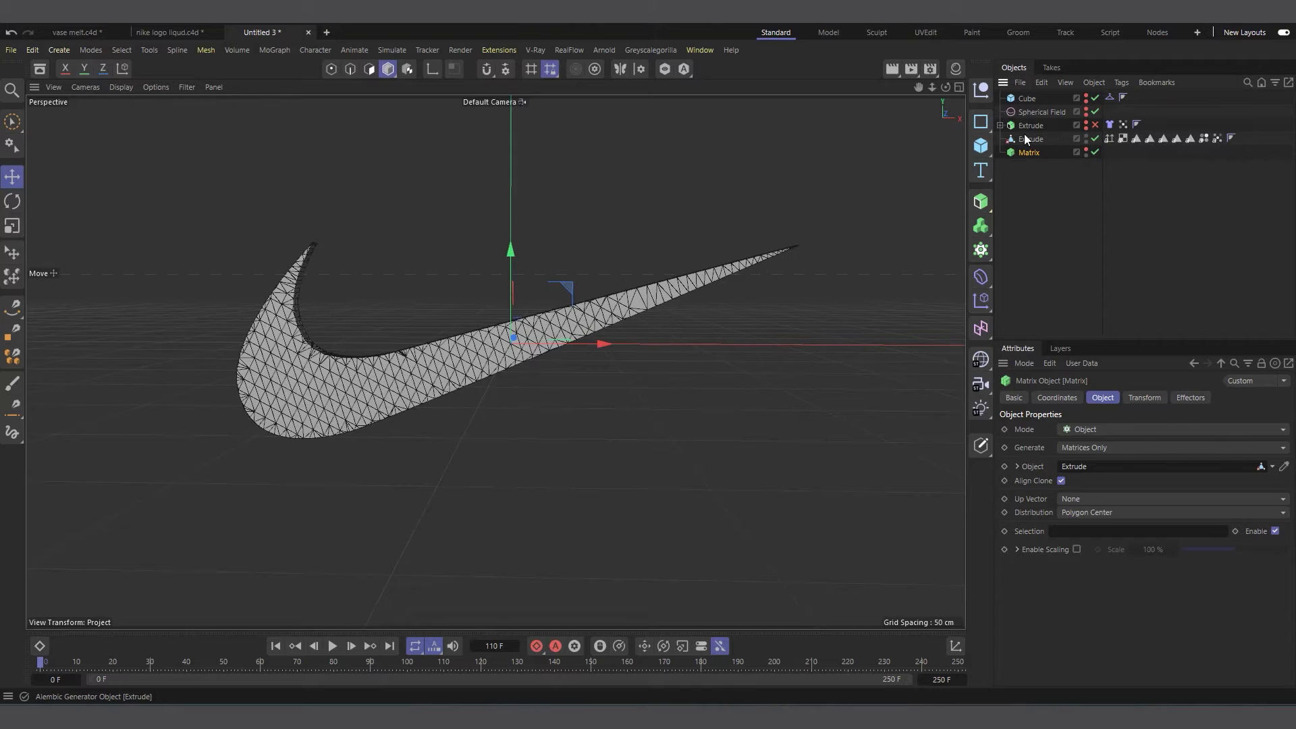
pyautogui.click(1024, 135)
pyautogui.click(1218, 138)
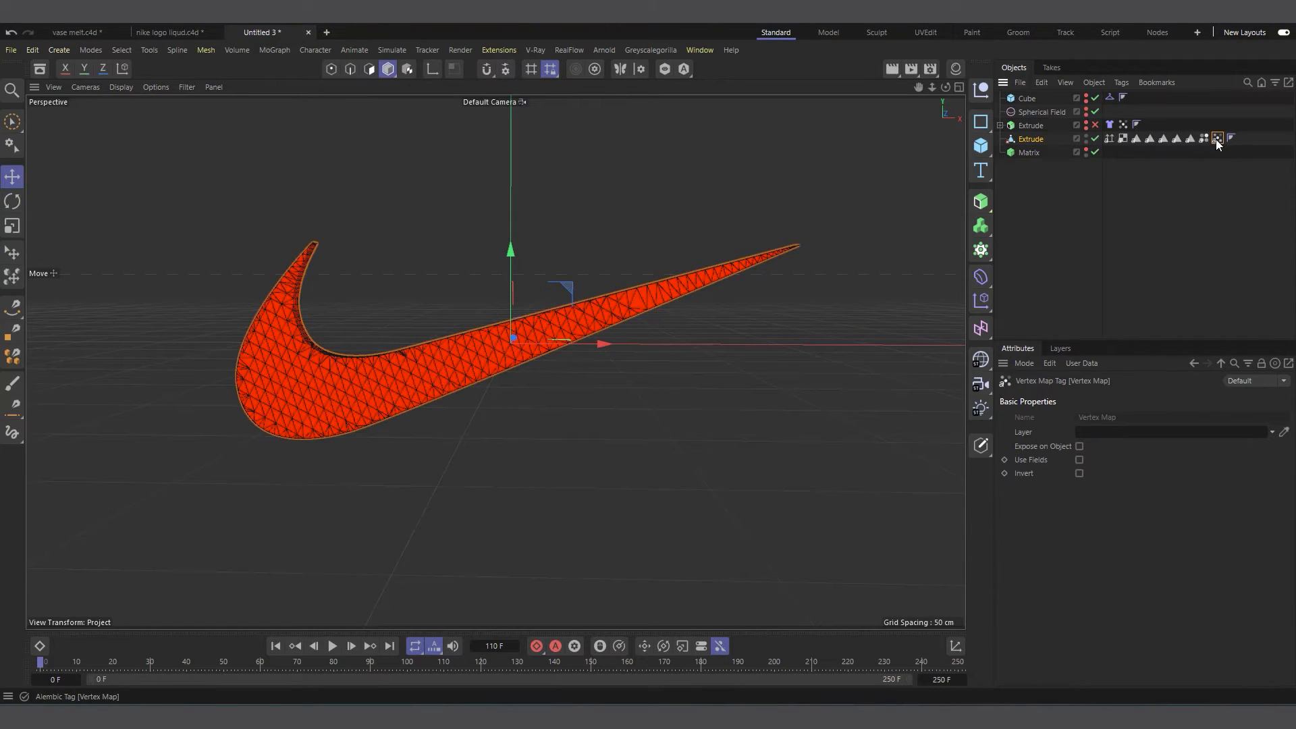
pyautogui.moveTo(54, 665); pyautogui.dragTo(2, 667)
pyautogui.click(1085, 149)
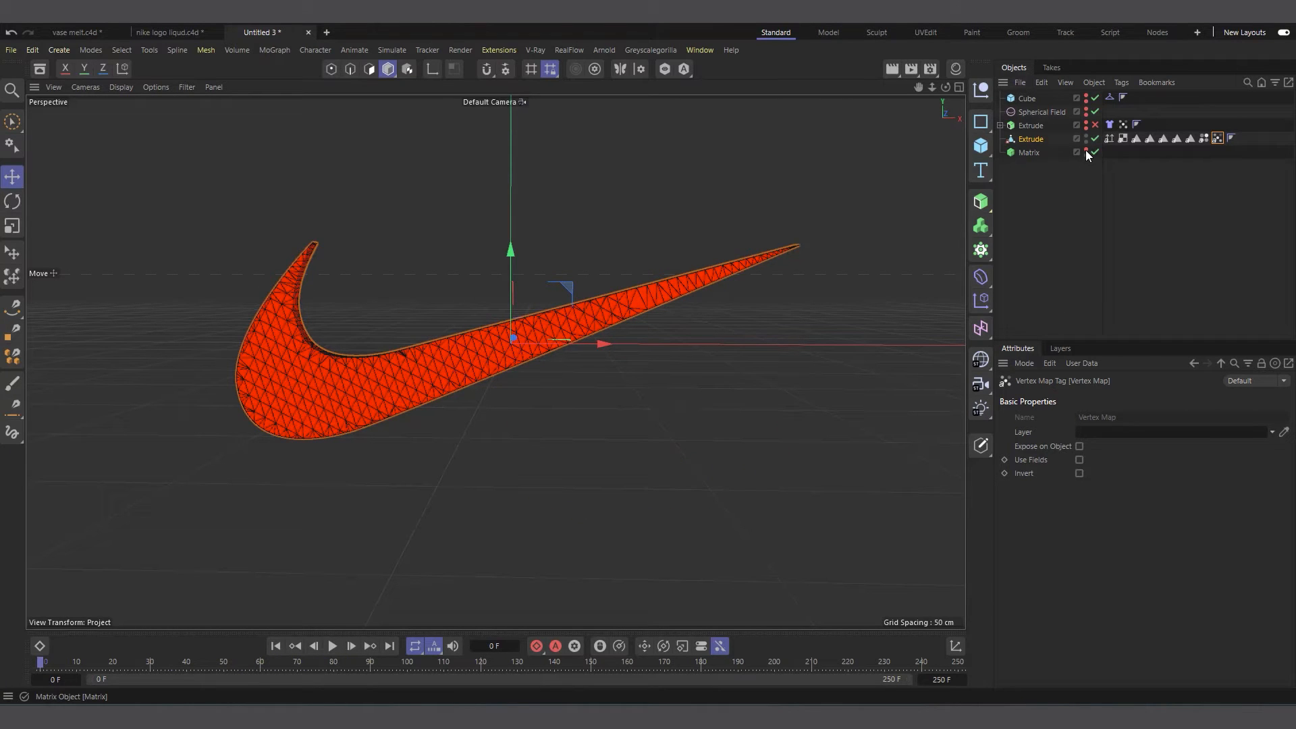
# Add a Plain effector to the Matrix and place it below the Matrix in the object hierarchy.
pyautogui.click(1028, 153)
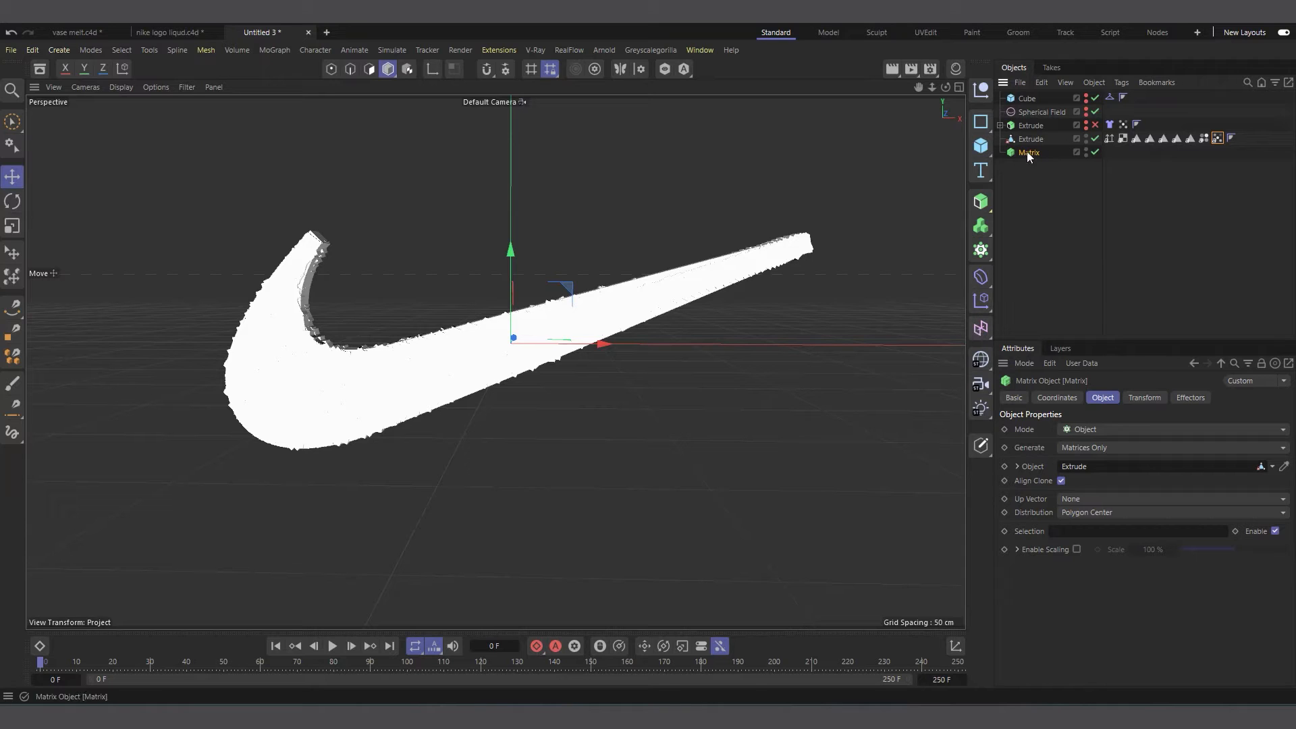
pyautogui.click(977, 300)
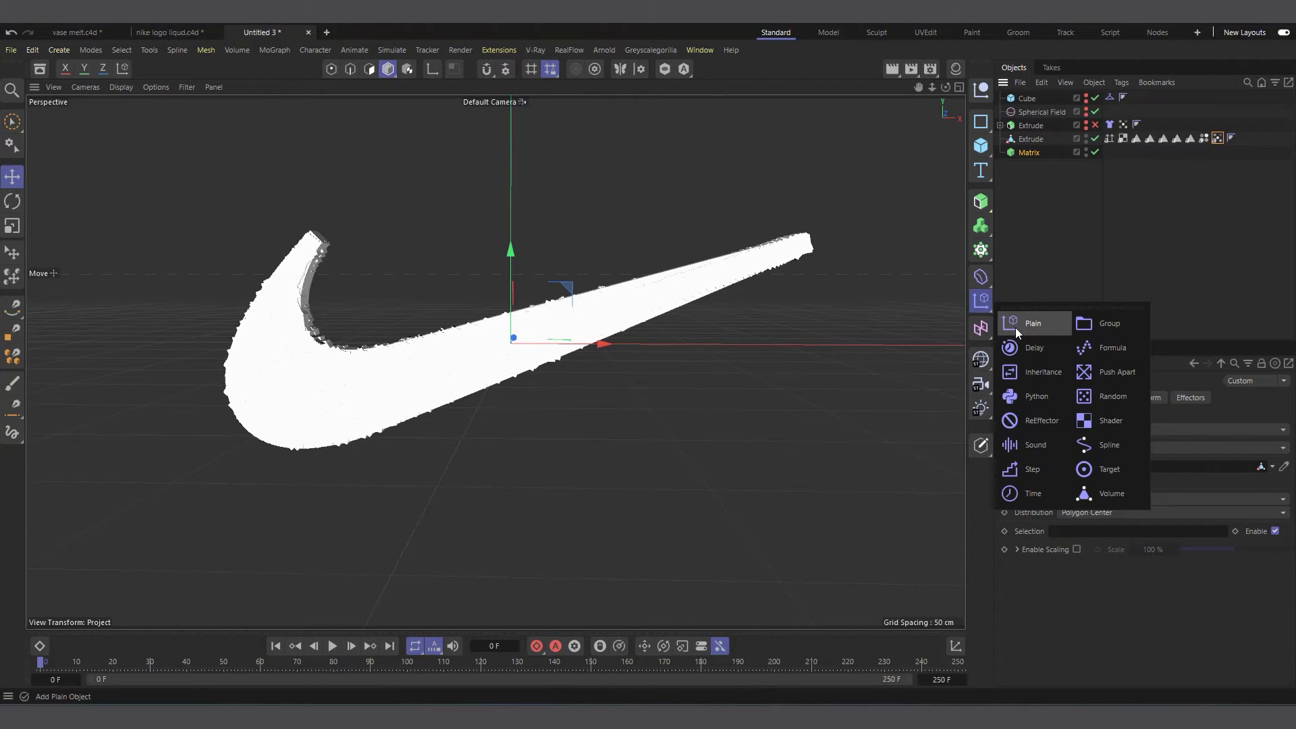
pyautogui.click(1015, 327)
pyautogui.moveTo(1028, 98); pyautogui.dragTo(1054, 249)
# Turn off the Plain effector's Position, and enable Scale with Uniform Scale set to -1.
pyautogui.click(1150, 397)
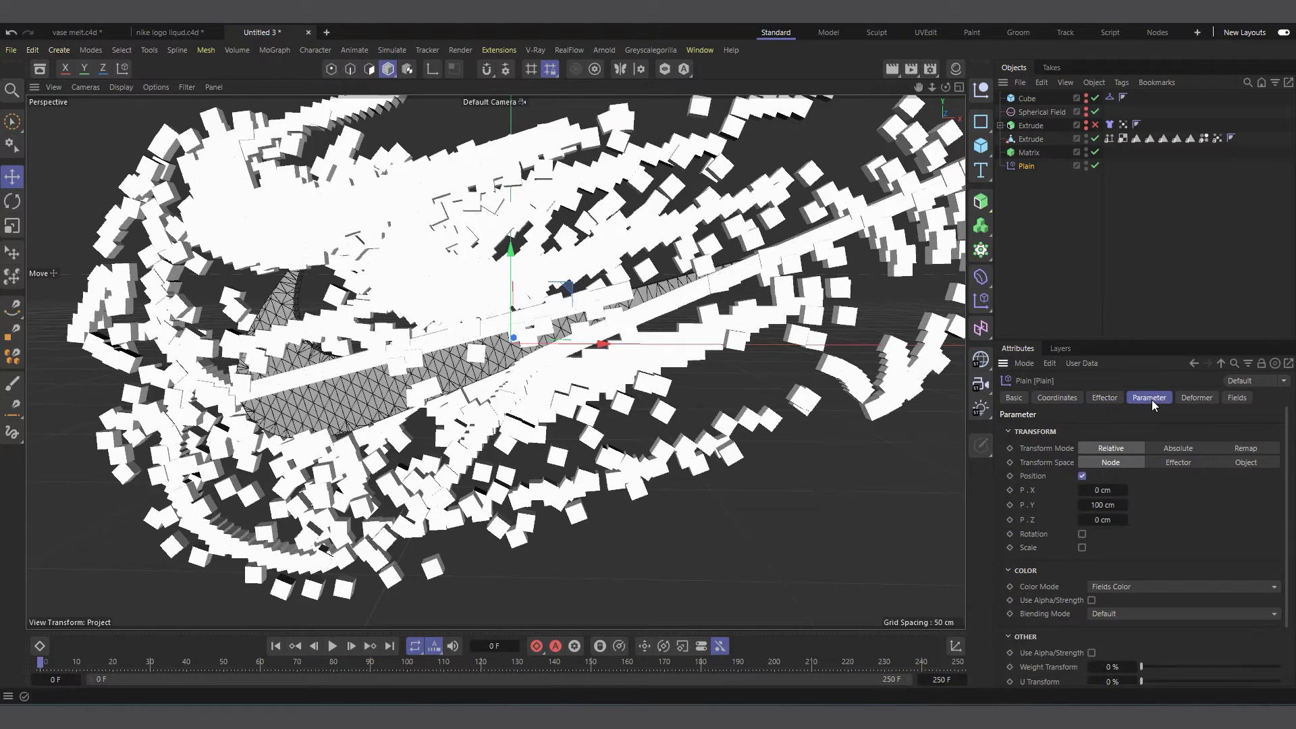
pyautogui.click(1082, 476)
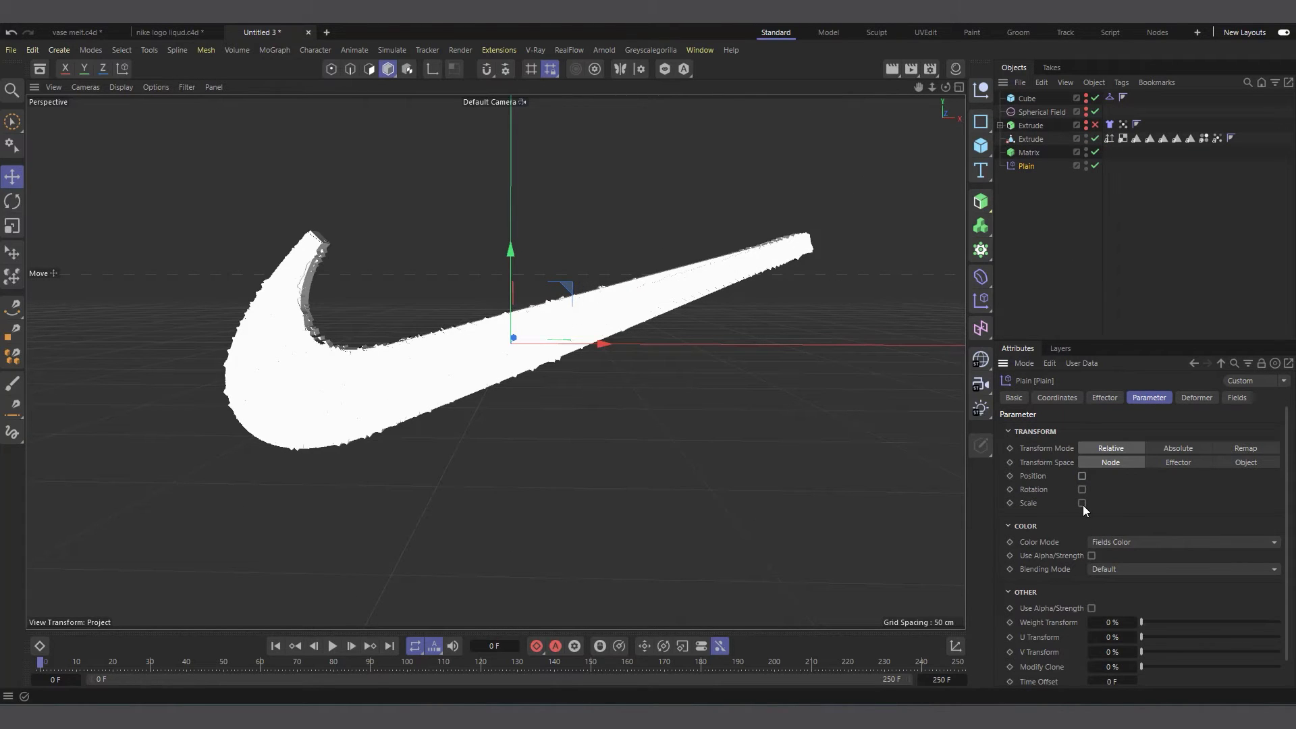
pyautogui.click(1083, 504)
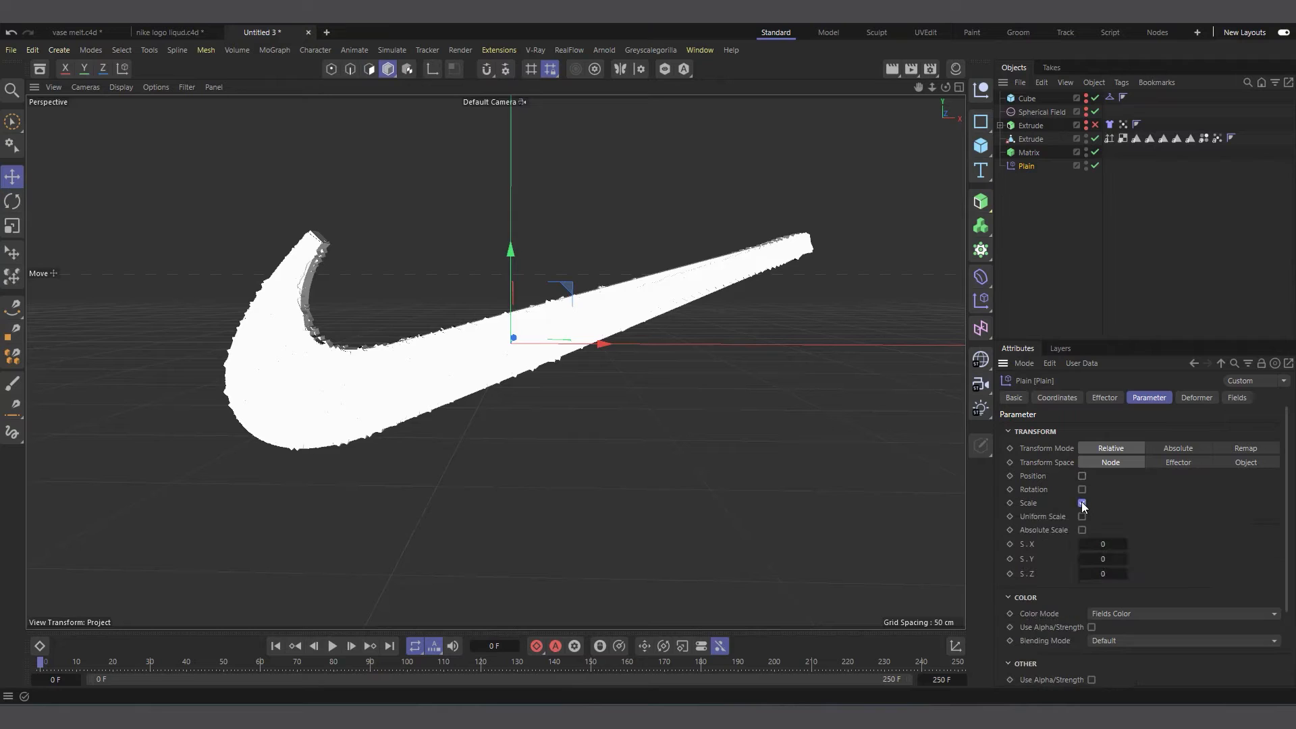
pyautogui.click(1082, 516)
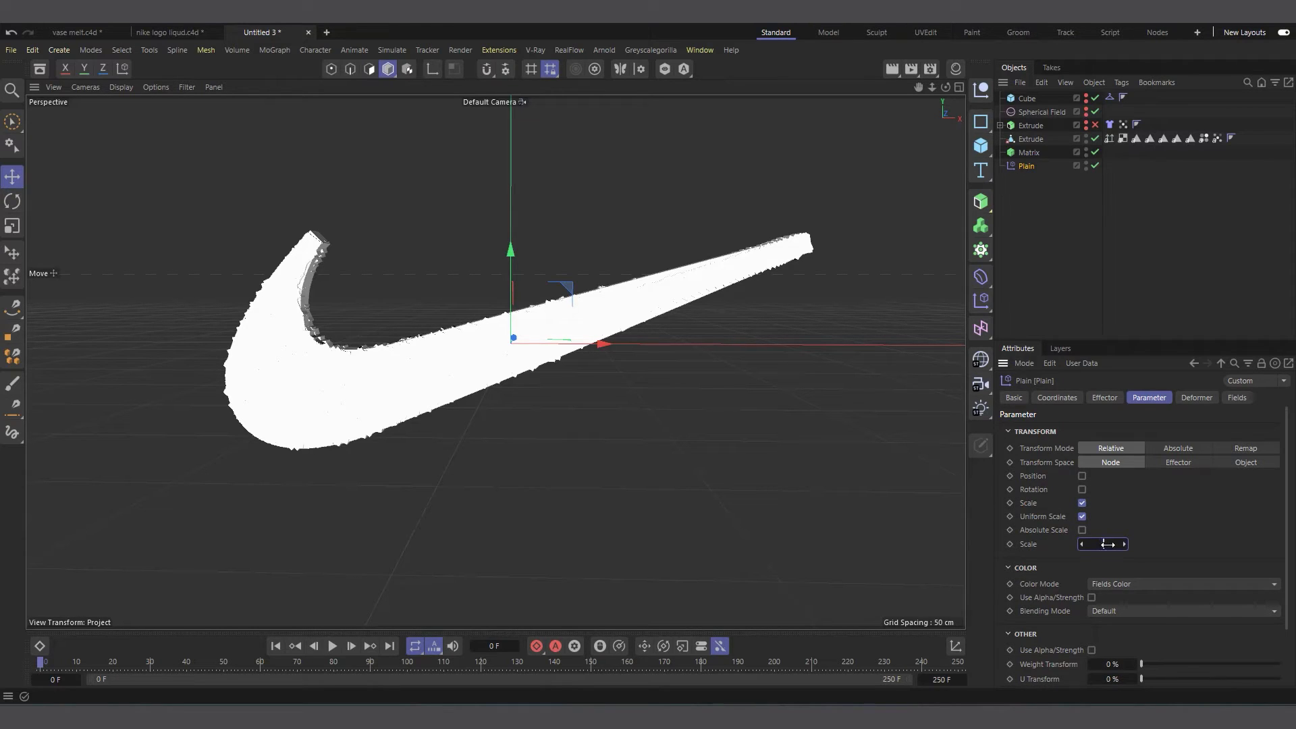
pyautogui.press('Return')
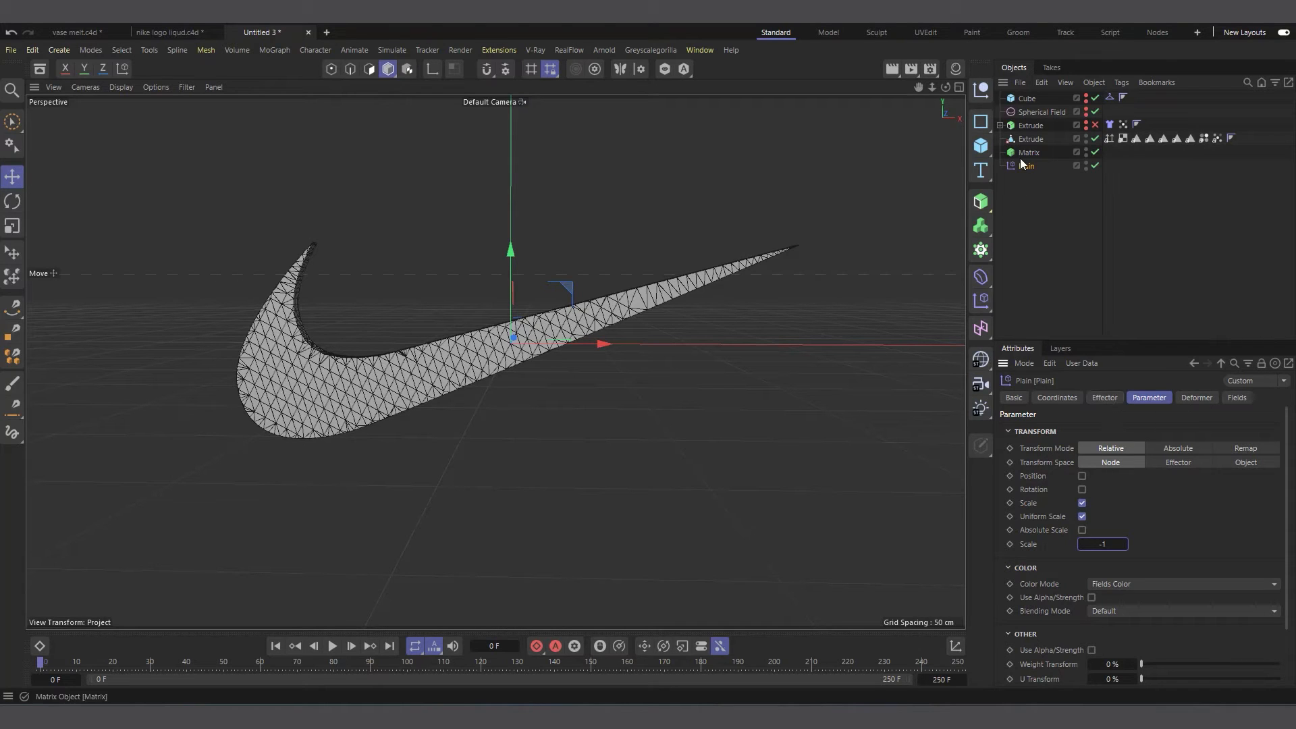
# Add the baked Extrude's Vertex Map to the Plain effector's fields, and play the animation to check the scaling.
pyautogui.click(1243, 399)
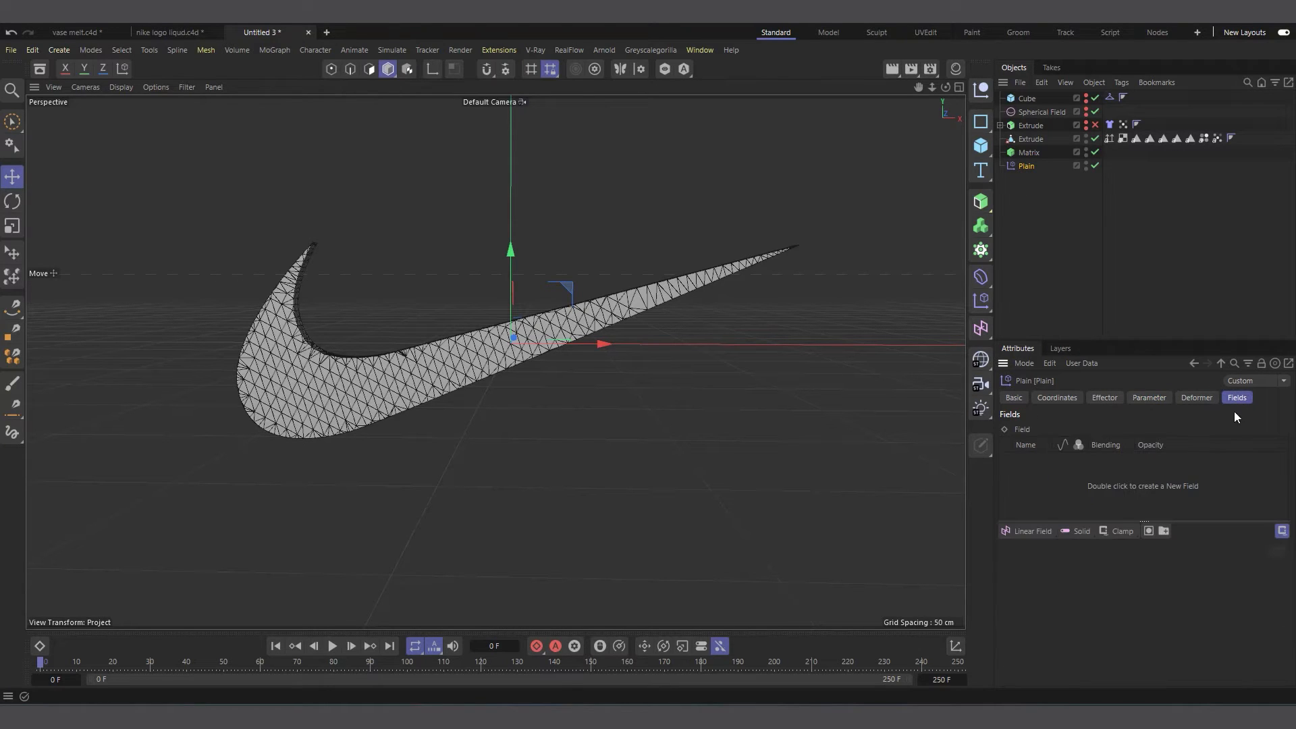
pyautogui.moveTo(1037, 474); pyautogui.dragTo(1035, 484)
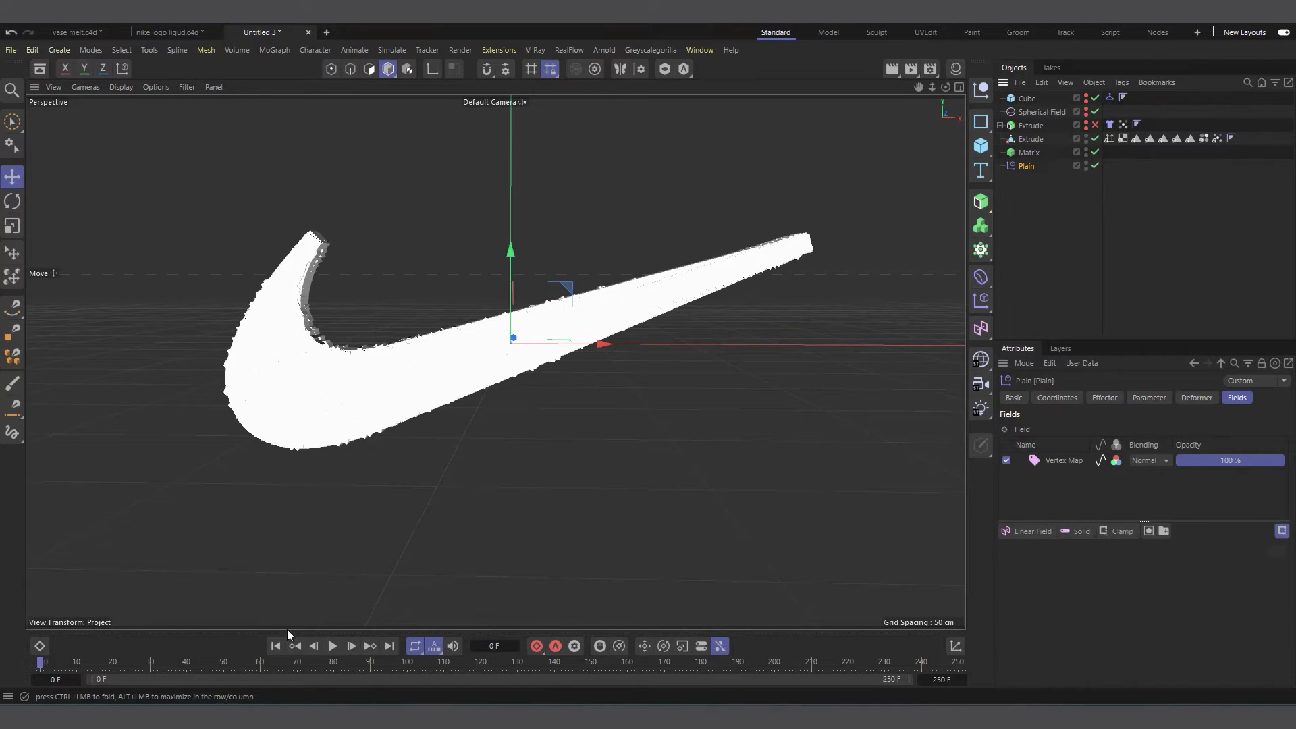
pyautogui.click(331, 647)
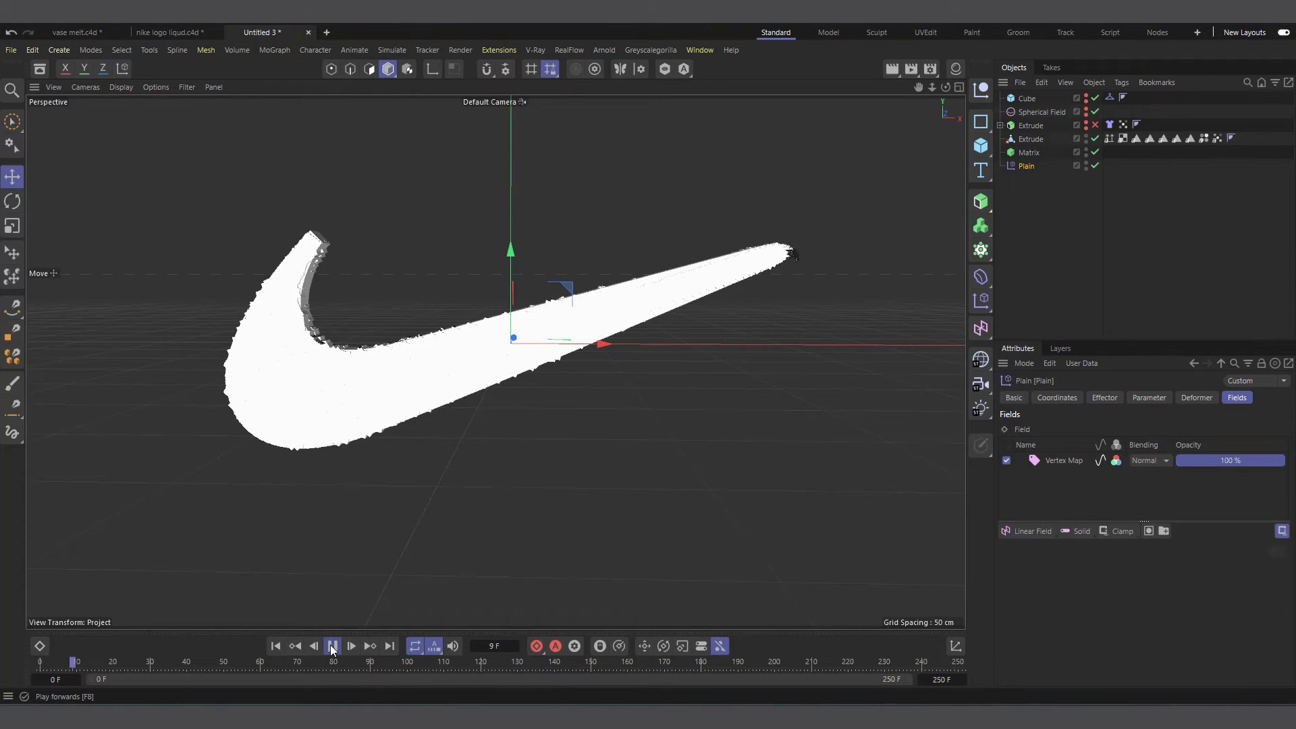
pyautogui.click(332, 647)
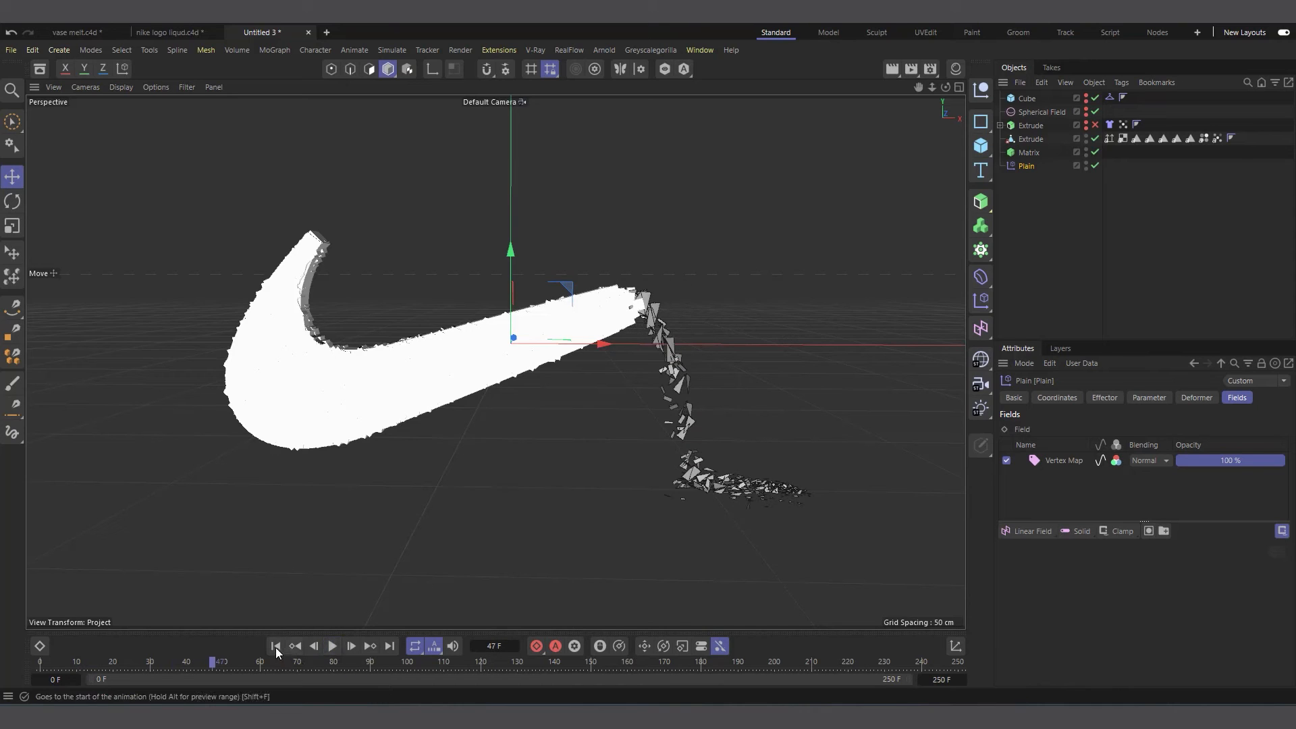
# Add an Invert layer above the Vertex Map in the Plain effector's fields, play the animation to check the scaling, and rewind.
pyautogui.click(275, 646)
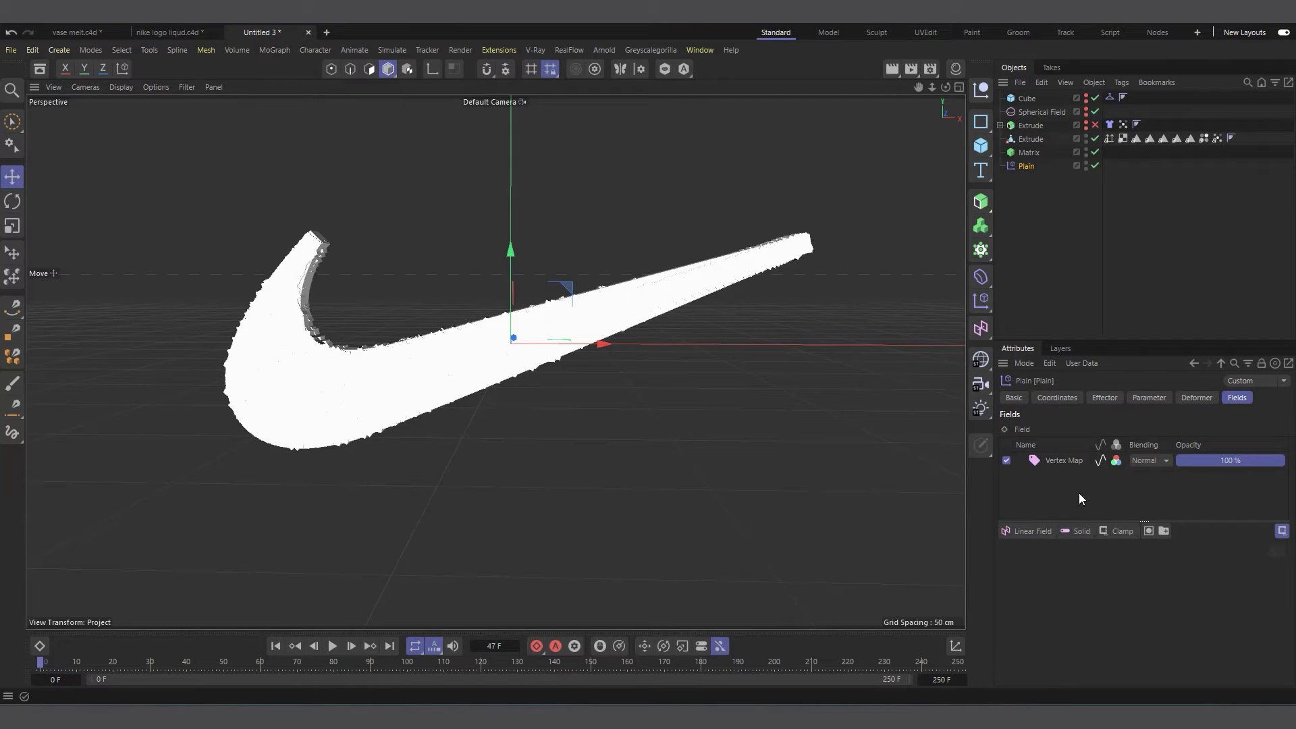
pyautogui.click(1123, 533)
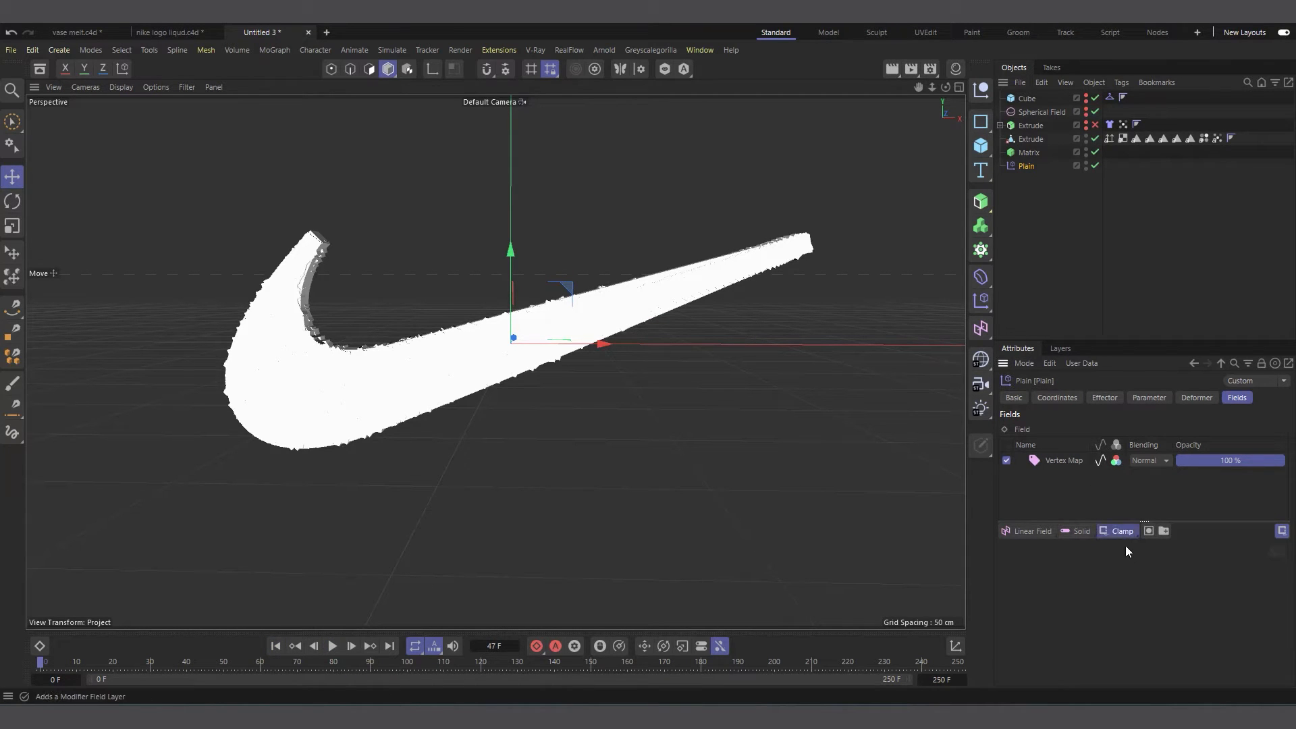
pyautogui.click(1140, 651)
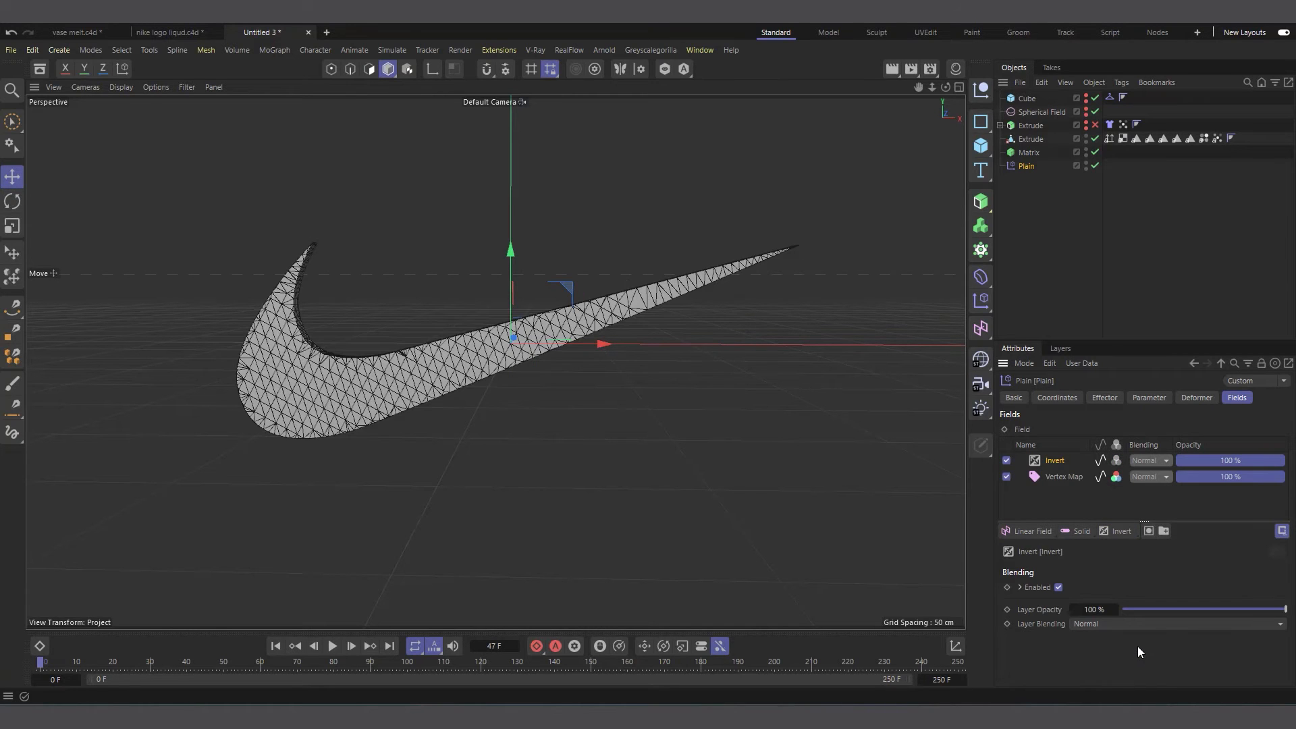
pyautogui.click(328, 647)
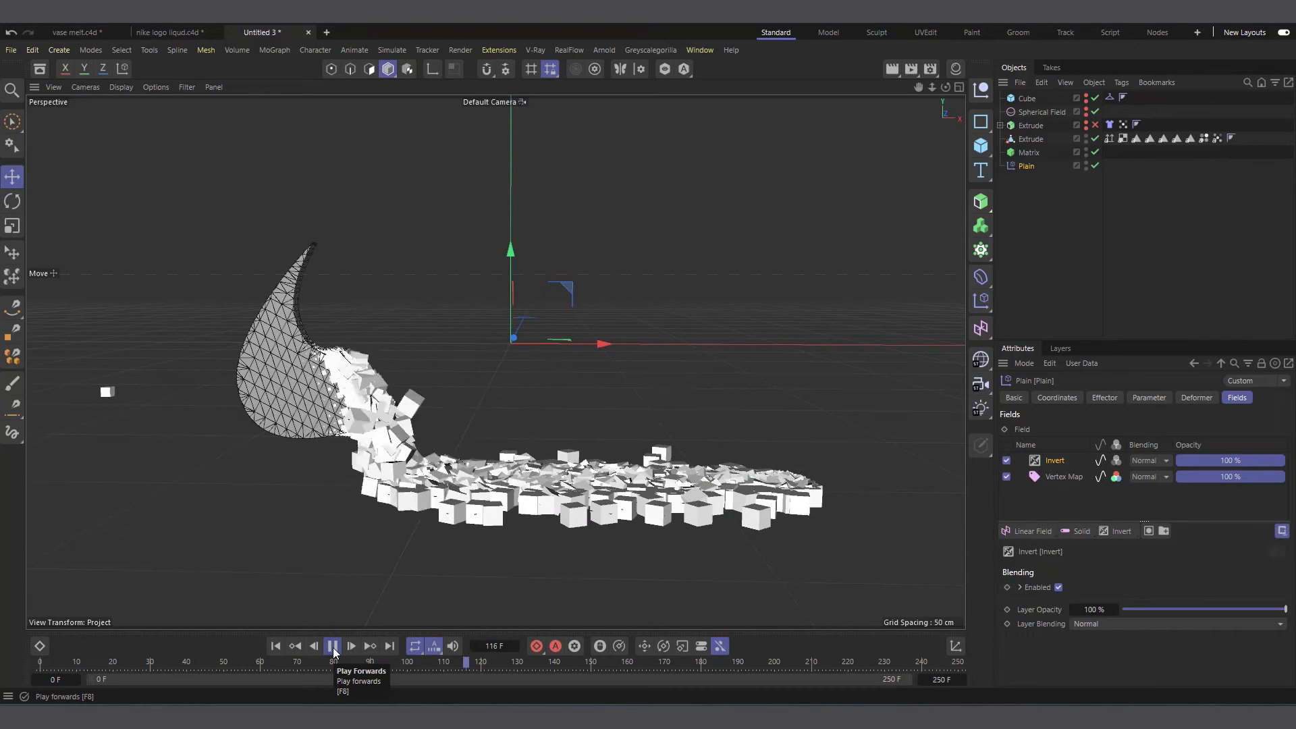
pyautogui.click(334, 647)
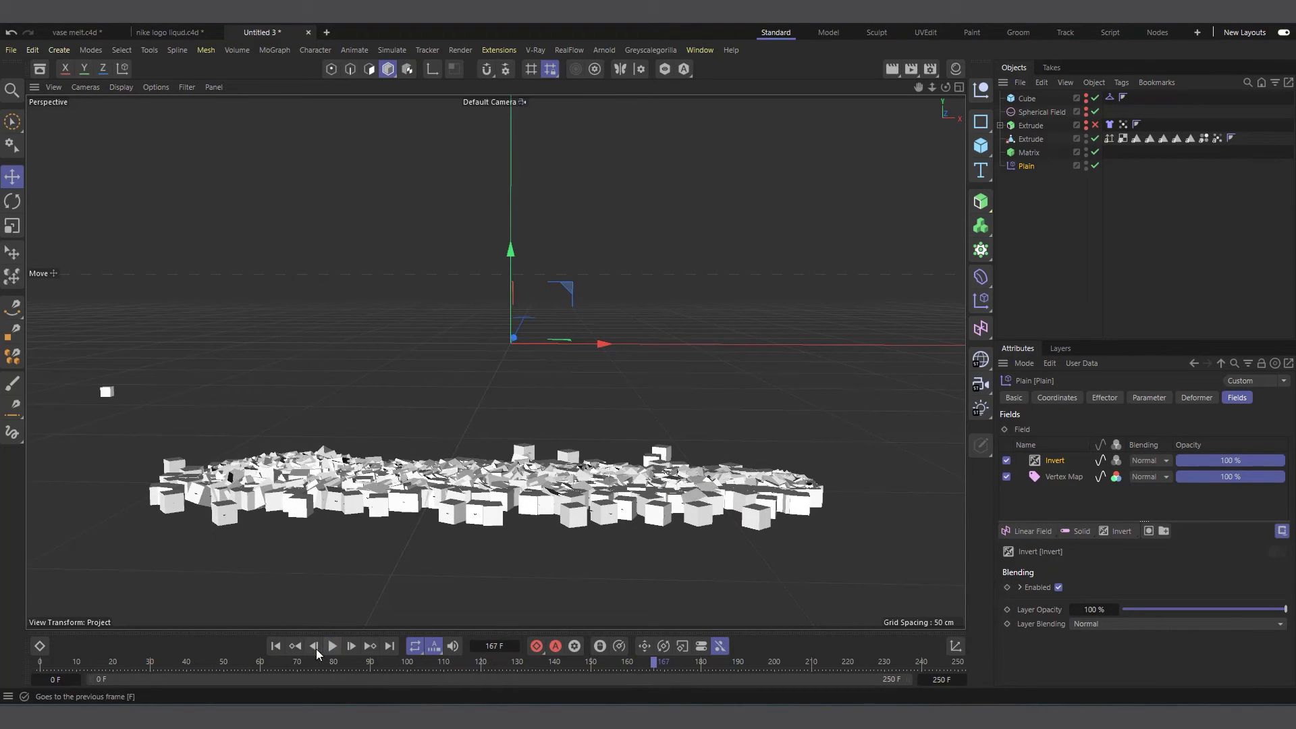
pyautogui.click(275, 646)
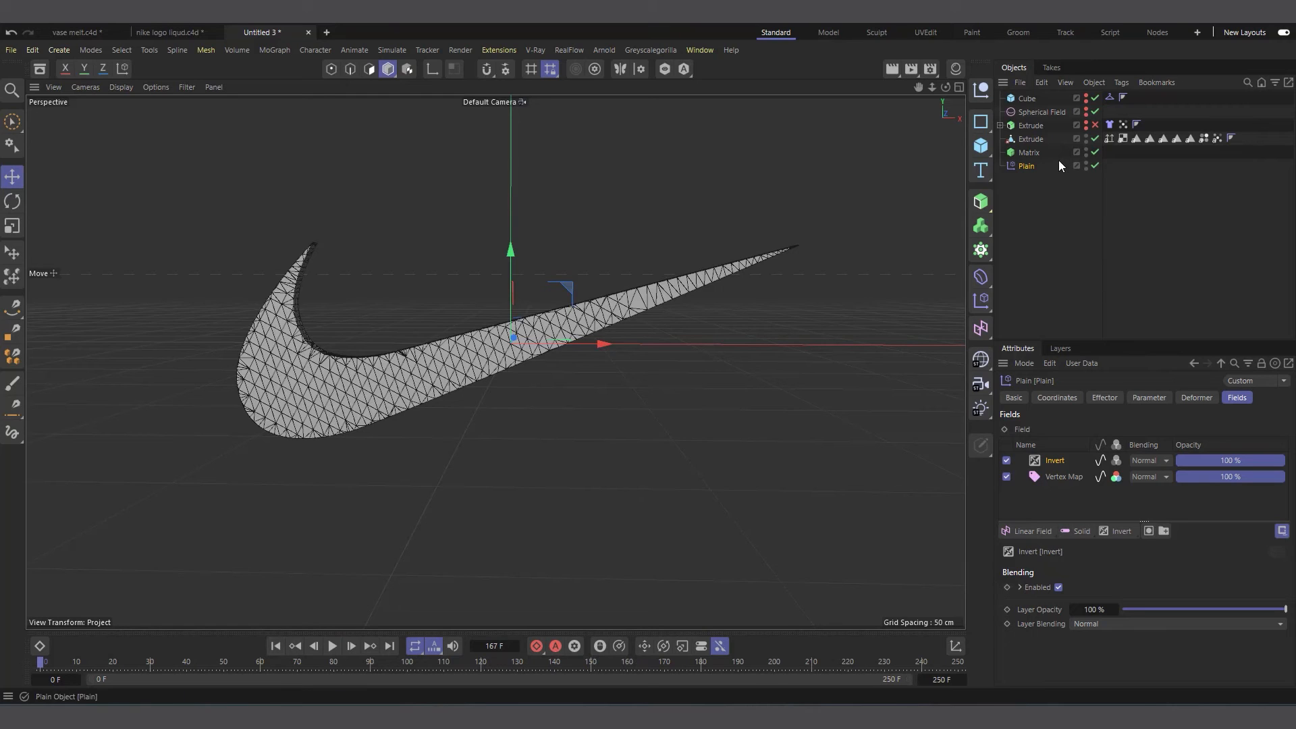
# Hide the baked Extrude, play the animation to check the Matrix on its own, and return to the first frame.
pyautogui.click(1085, 137)
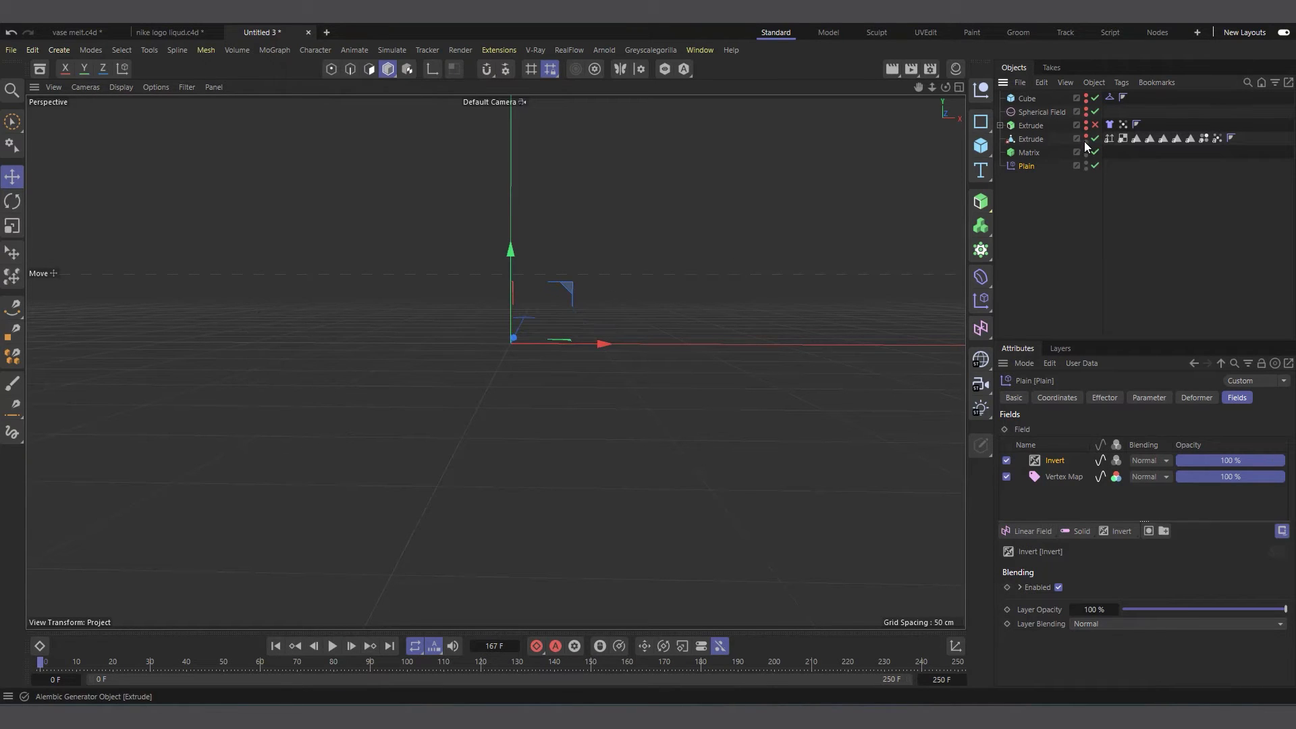
pyautogui.click(333, 647)
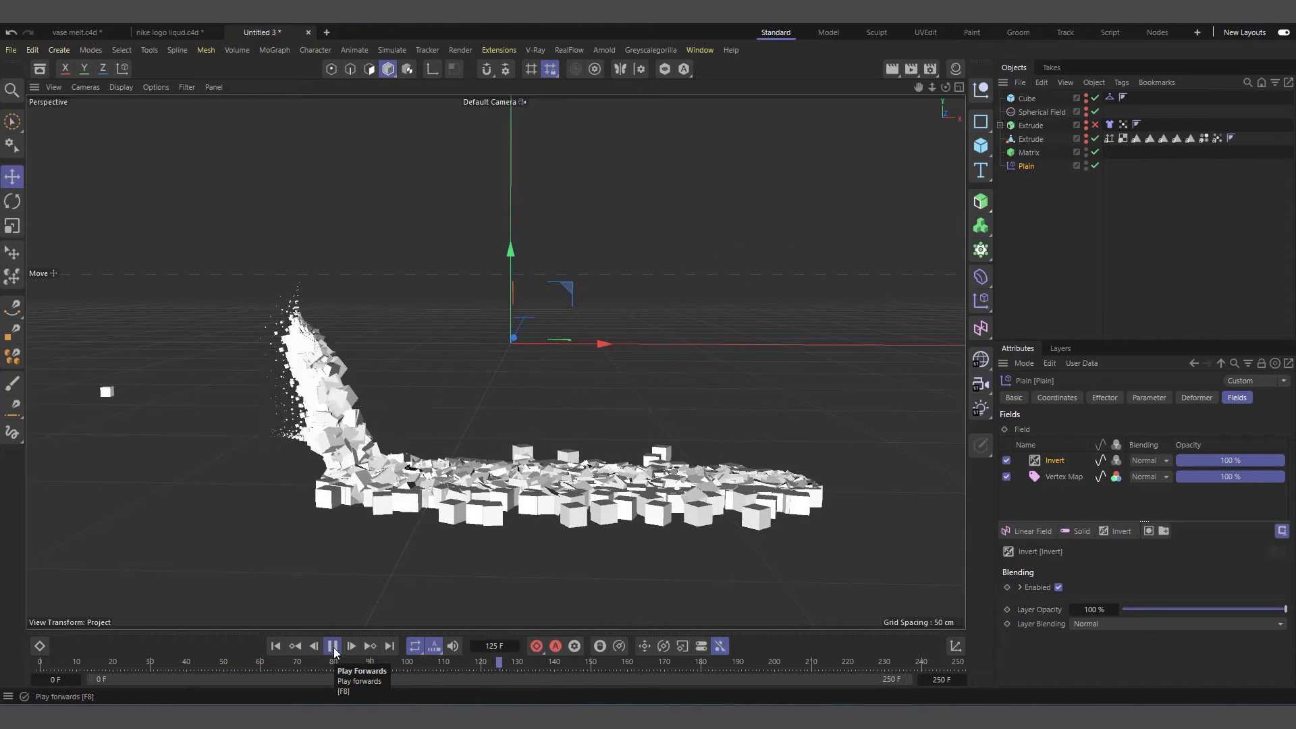
pyautogui.click(334, 649)
pyautogui.click(276, 648)
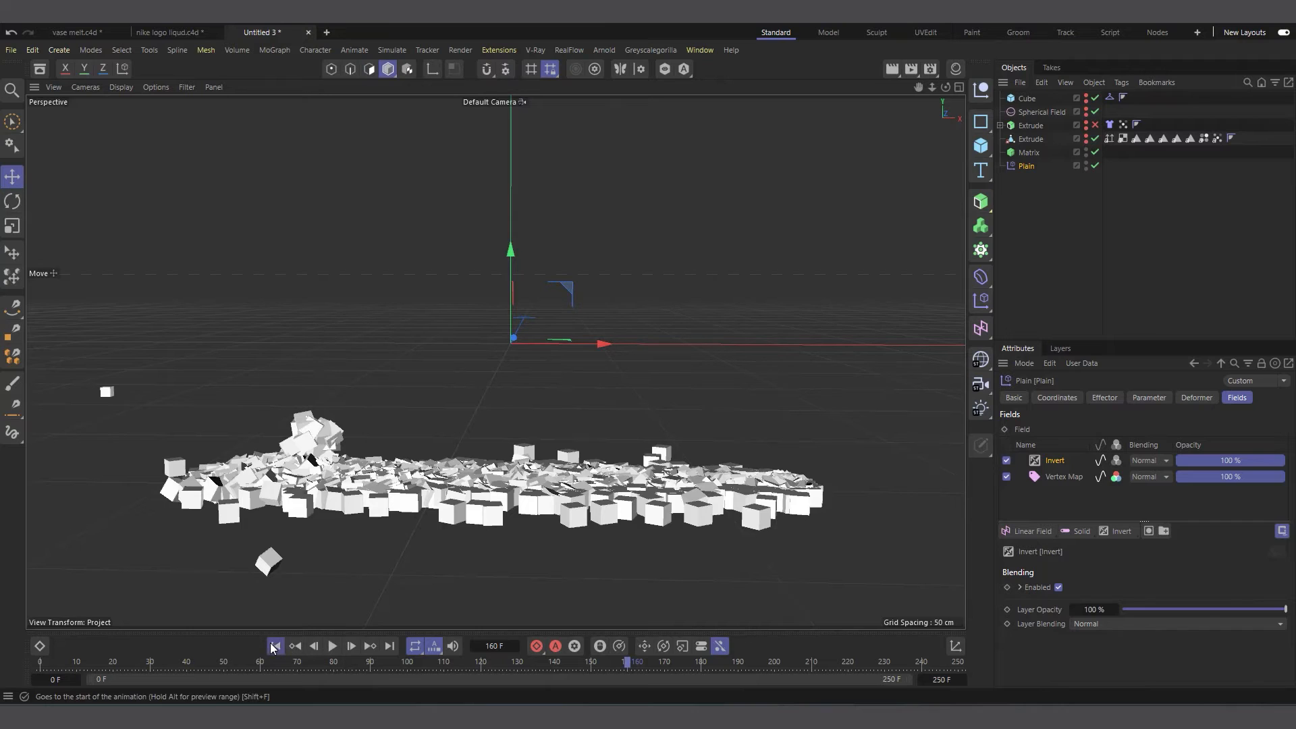
# Add a Volume Builder and place the Matrix inside it as a child.
pyautogui.click(1029, 153)
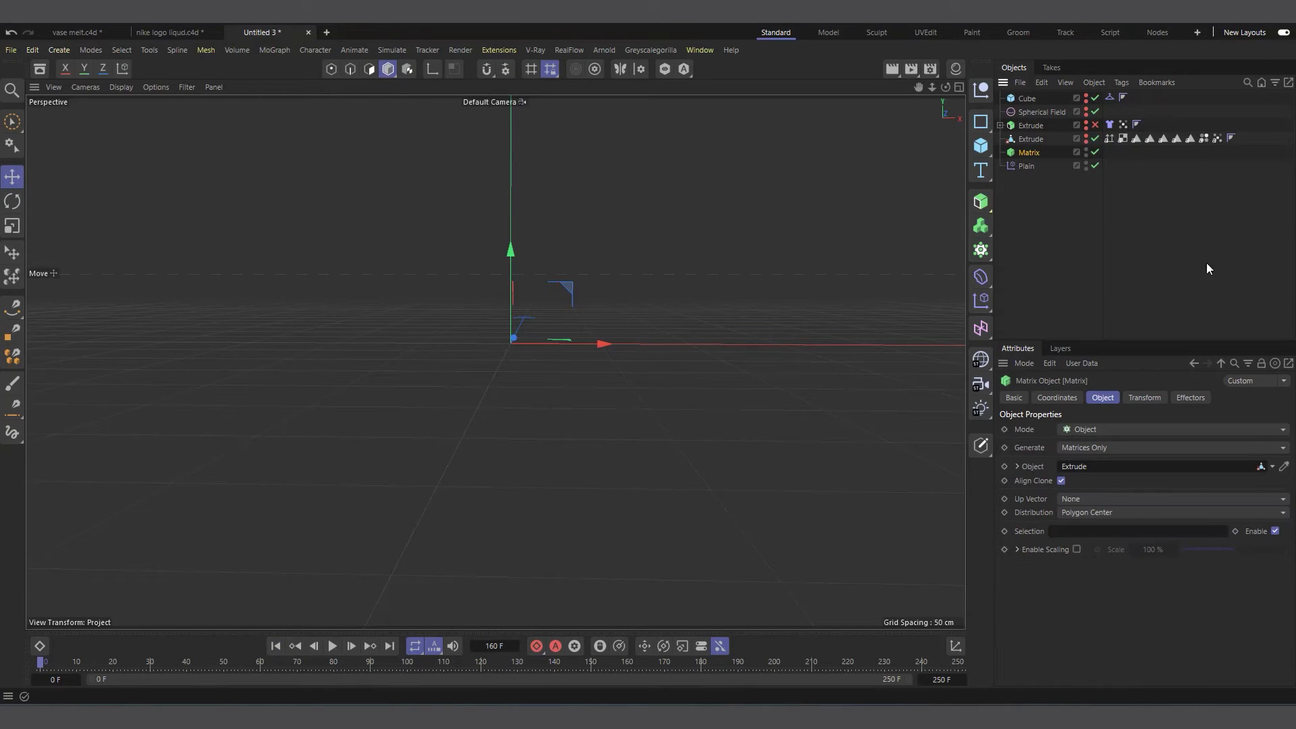
pyautogui.click(981, 226)
pyautogui.click(1040, 249)
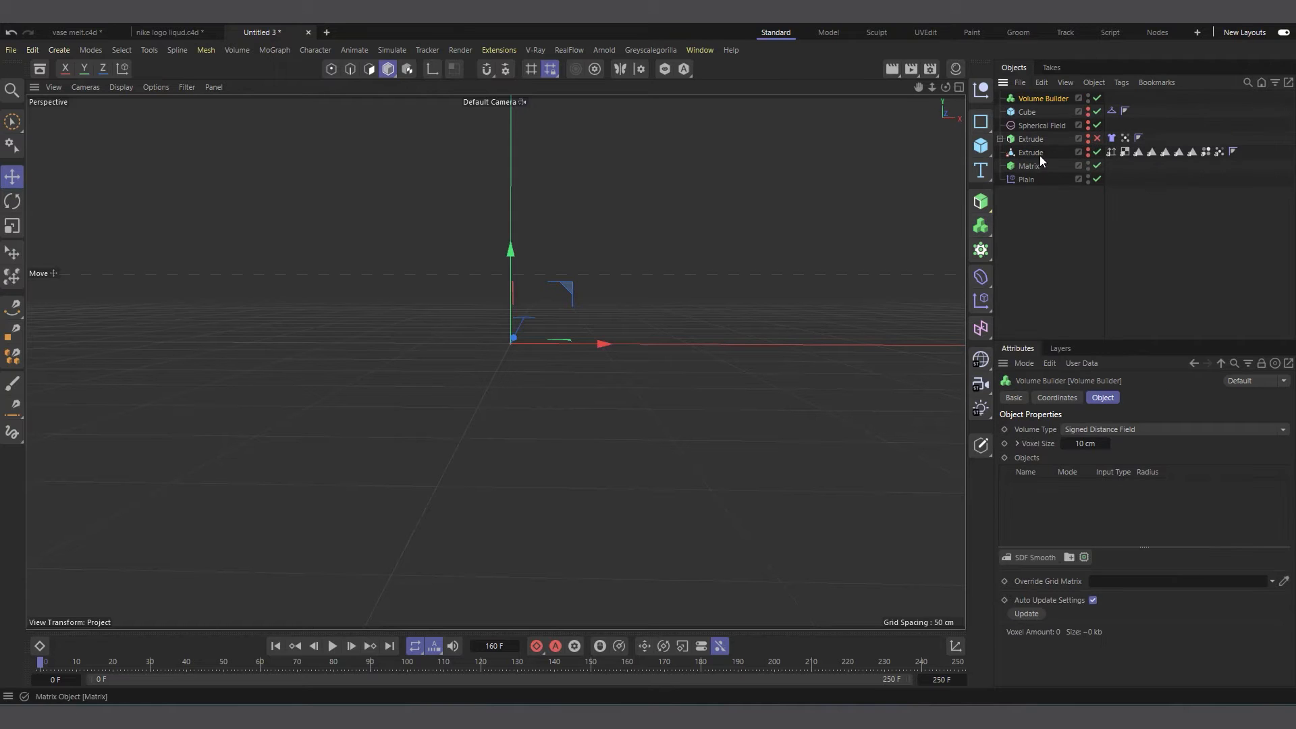
pyautogui.moveTo(1027, 167); pyautogui.dragTo(1037, 245)
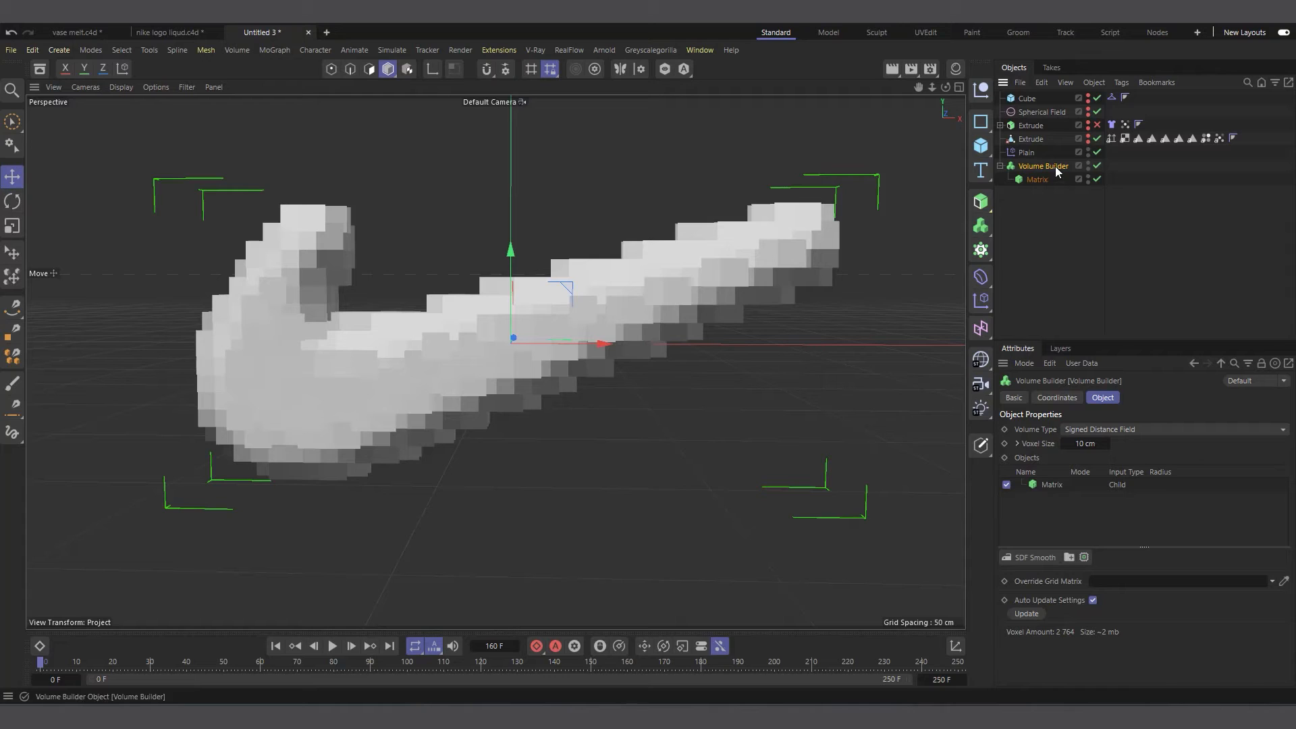
# Set the Volume Builder's Voxel Size to 1 cm, enable Use Particle Size for the Matrix, and play the animation to check the volume.
pyautogui.click(1087, 445)
pyautogui.write('1')
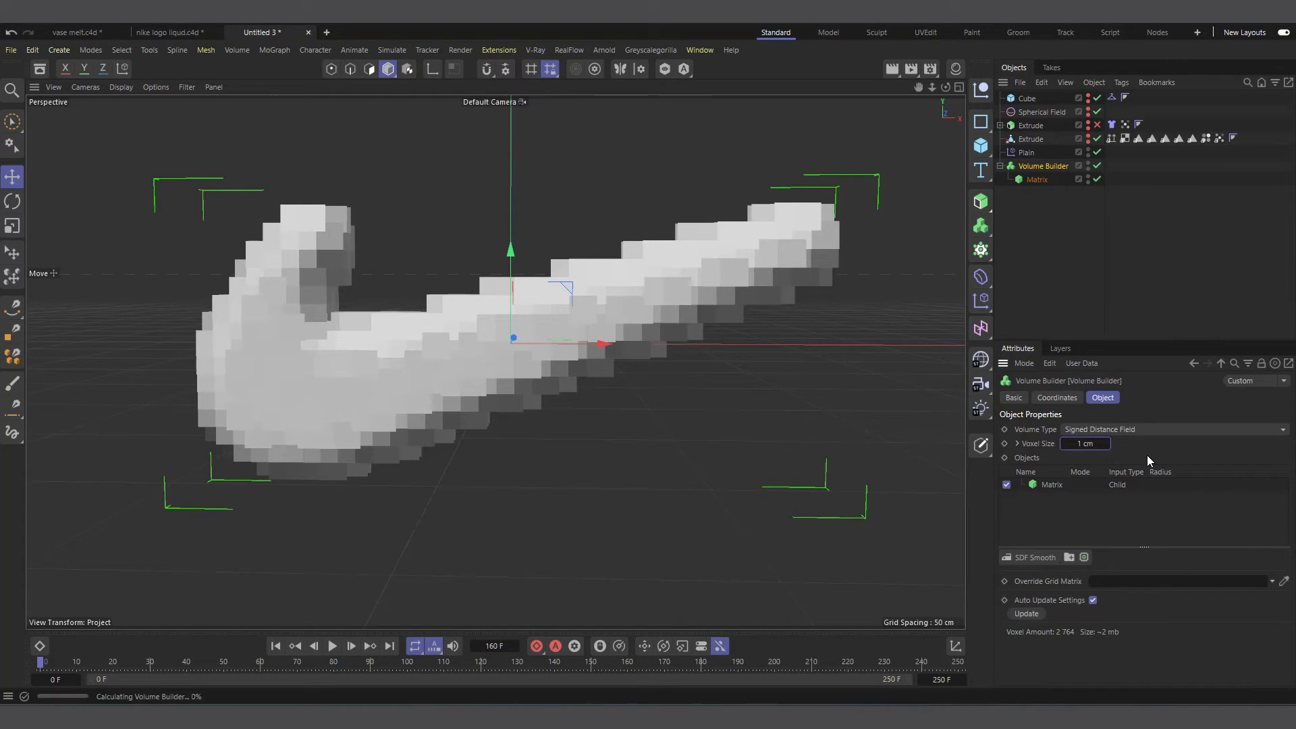
pyautogui.press('Return')
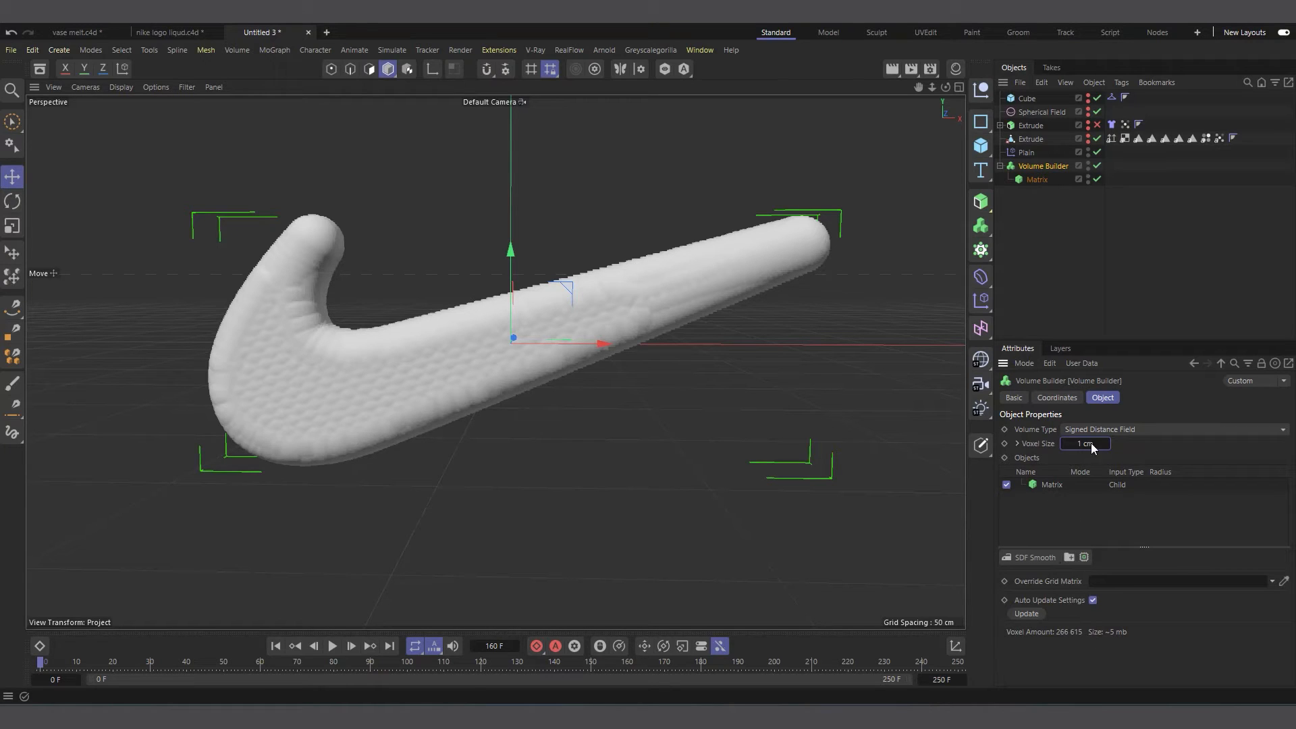
pyautogui.click(1055, 484)
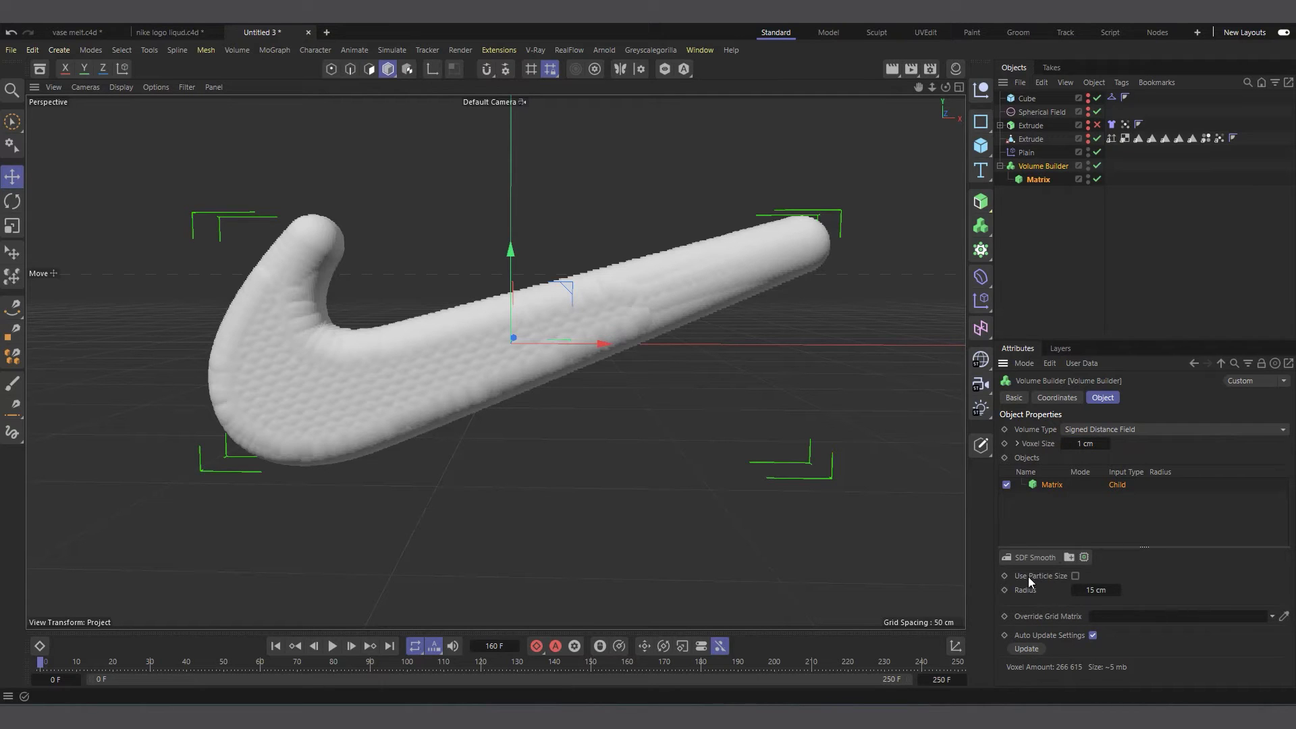
pyautogui.click(1075, 575)
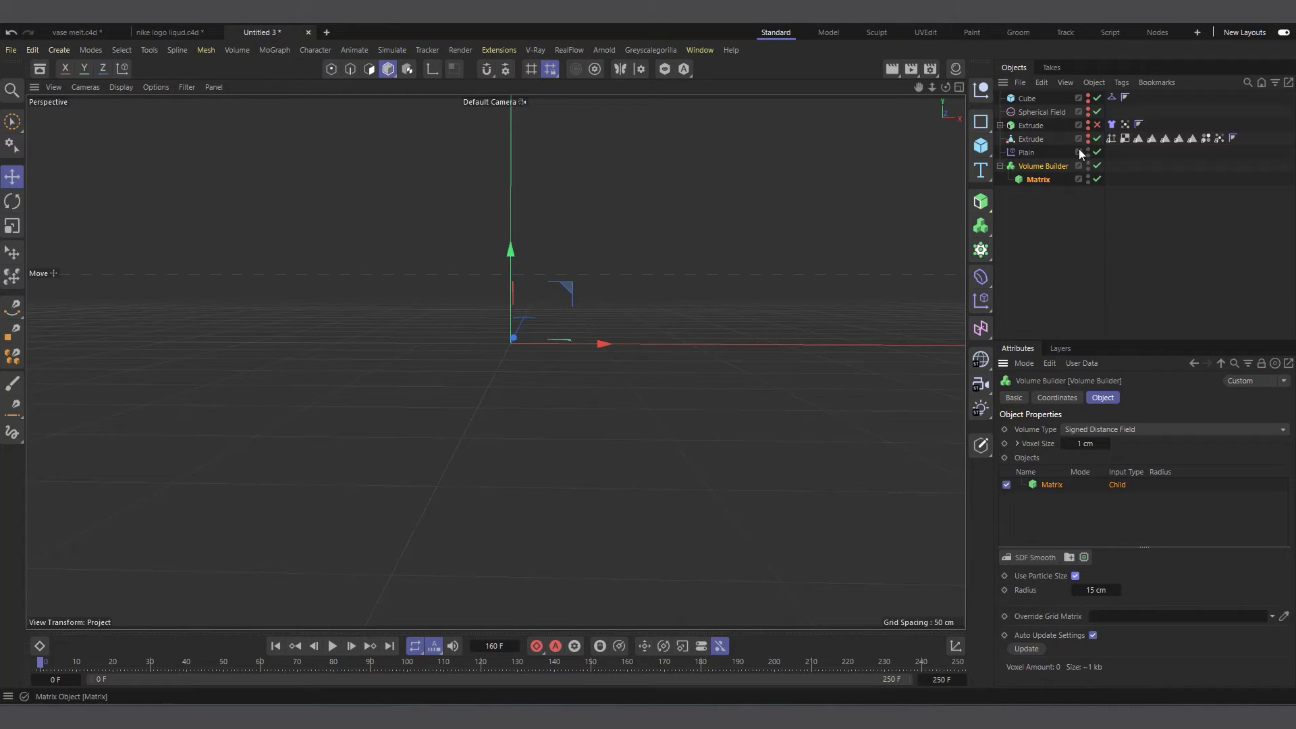
pyautogui.click(334, 647)
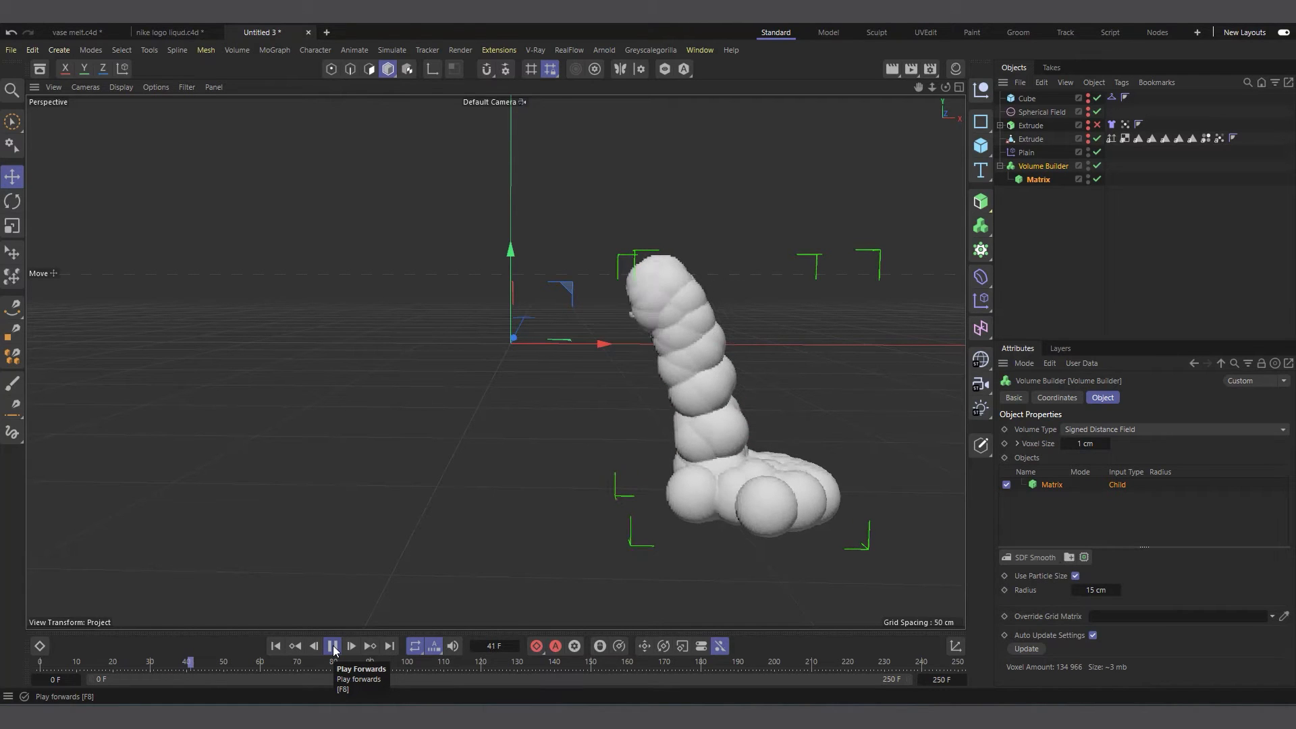
pyautogui.click(334, 650)
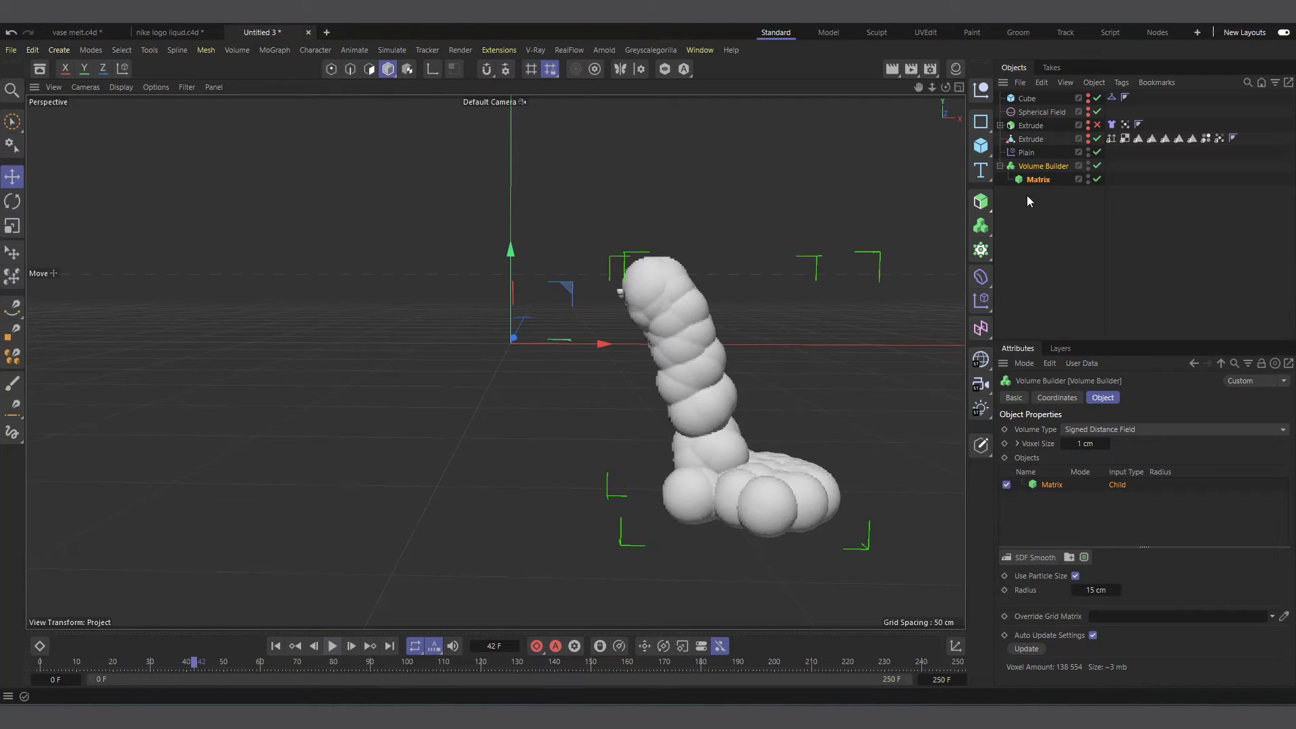
# Show the baked Extrude in the viewport again, rewind the animation, and move to frame 66.
pyautogui.click(1031, 139)
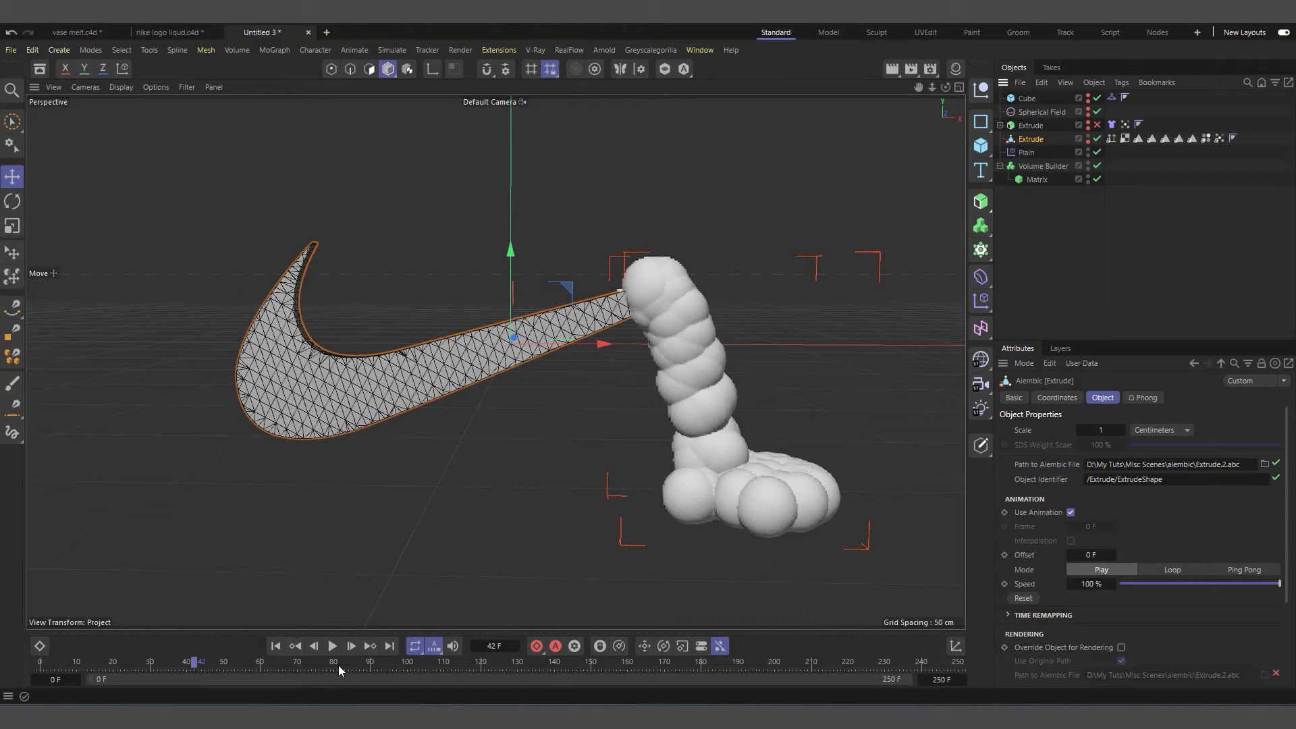
pyautogui.click(276, 646)
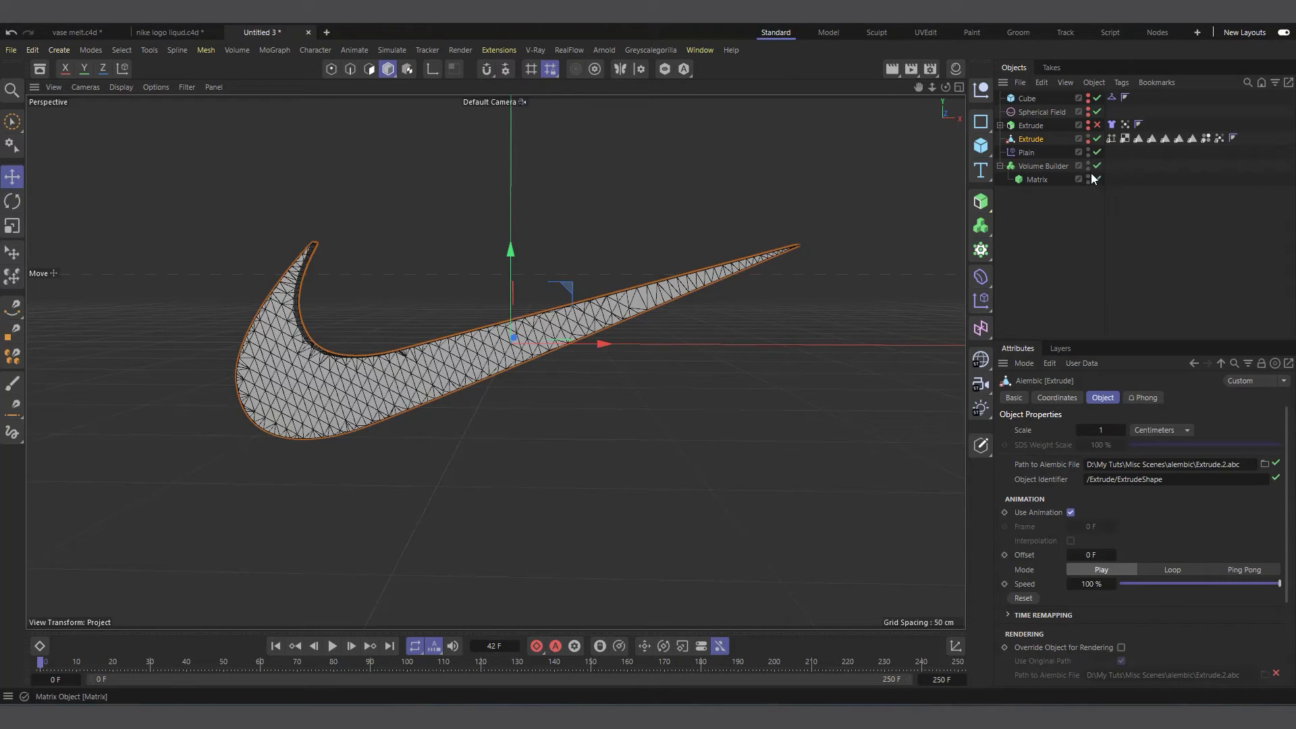
pyautogui.click(282, 663)
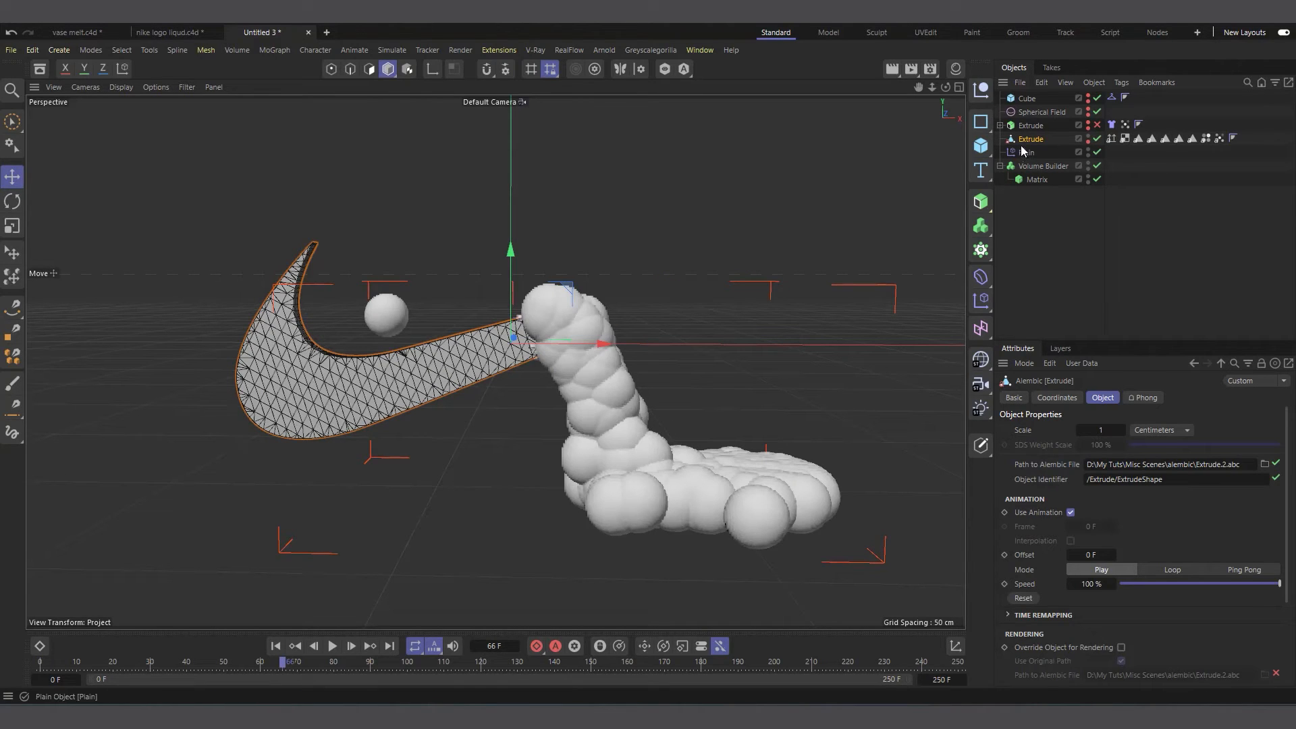
# Set the Matrix's transform scale to 0.5 in X, Y and Z.
pyautogui.click(1038, 179)
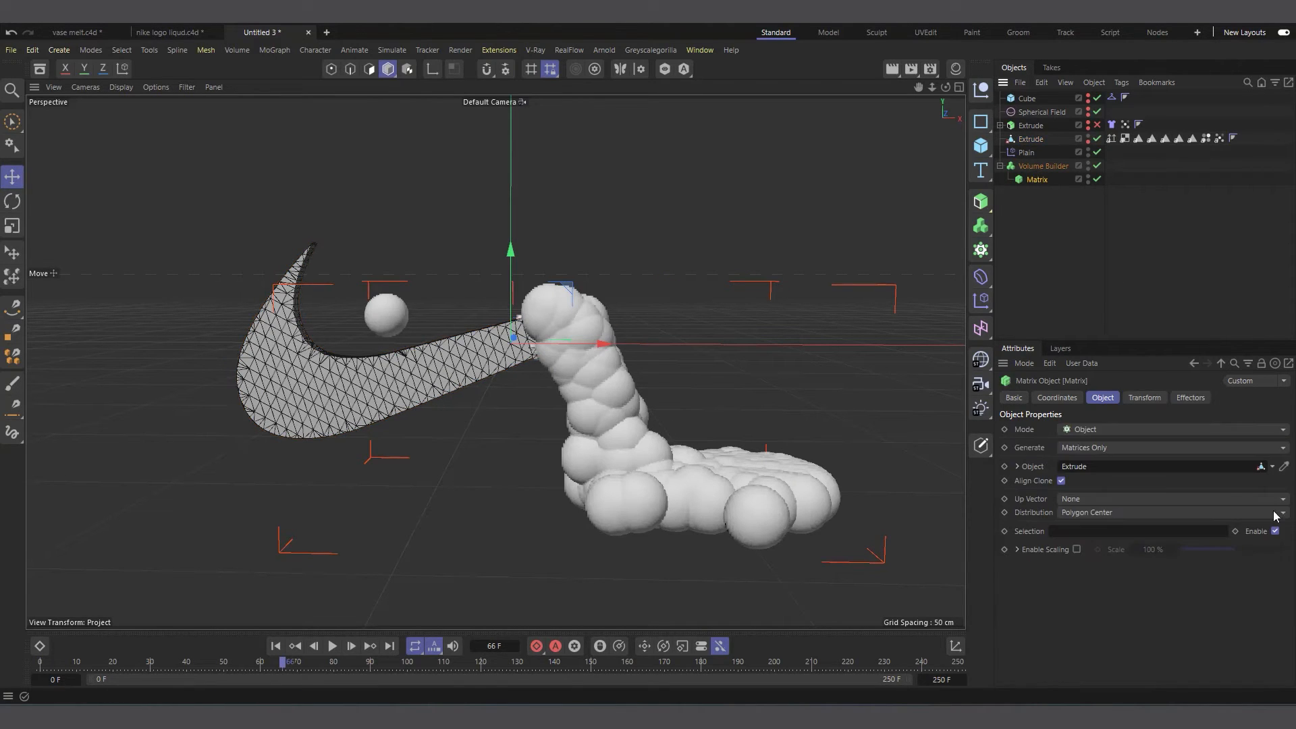
pyautogui.click(1145, 398)
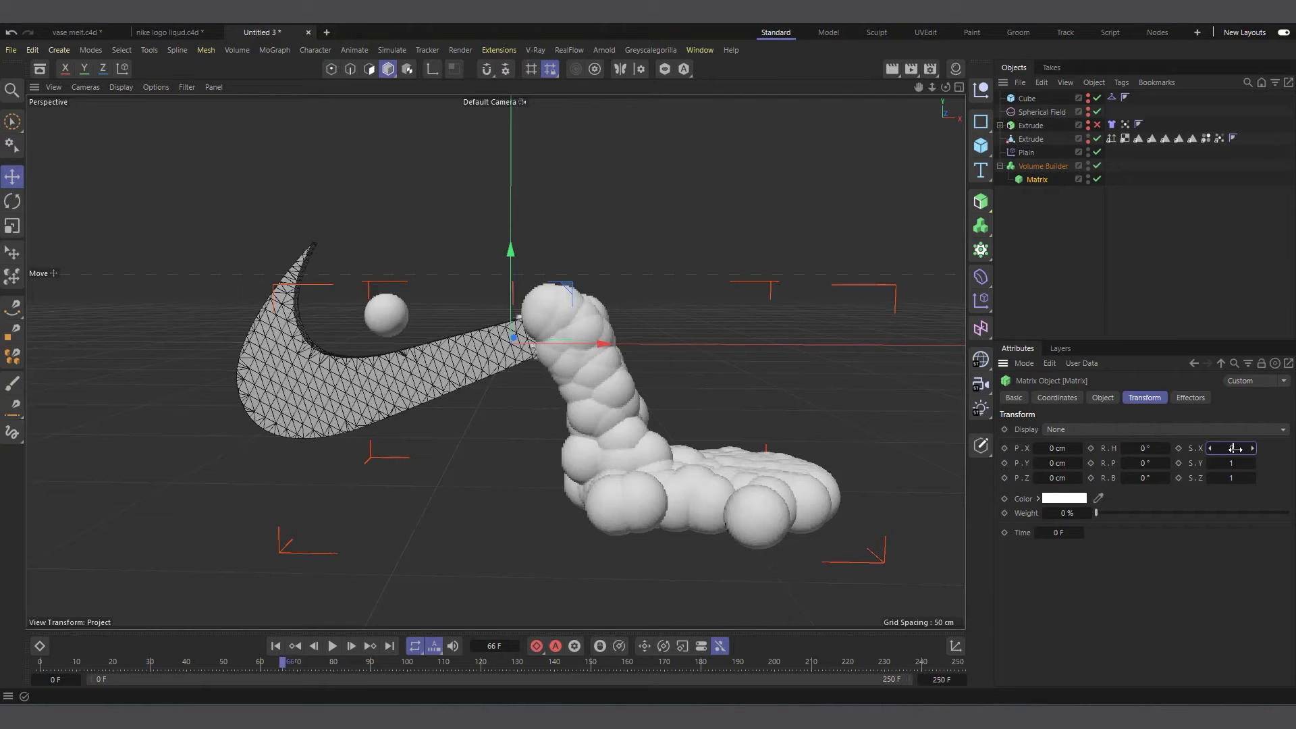
pyautogui.write('.5')
pyautogui.press('Tab')
pyautogui.write('.5')
pyautogui.press('Tab')
pyautogui.write('.5')
pyautogui.press('Return')
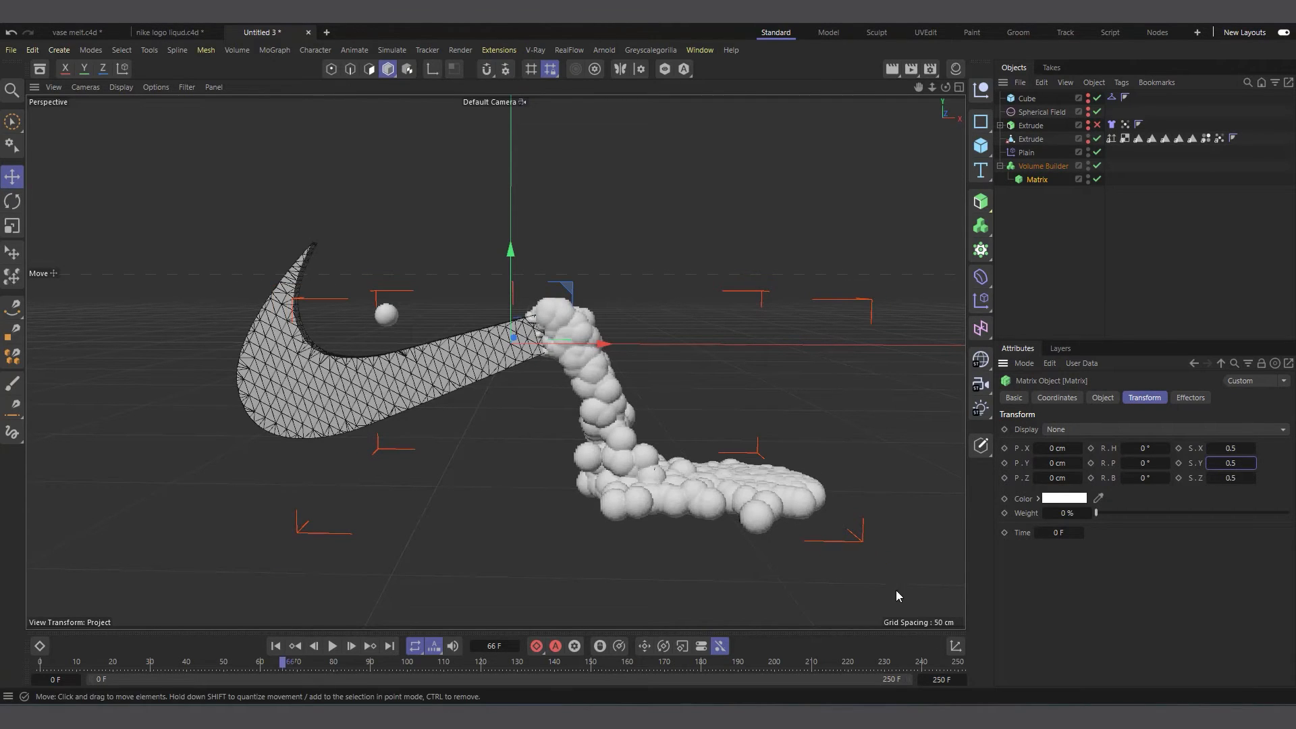
# Add an SDF Smooth layer to the Volume Builder, play the animation to check the smoothed volume, and rewind.
pyautogui.click(1039, 166)
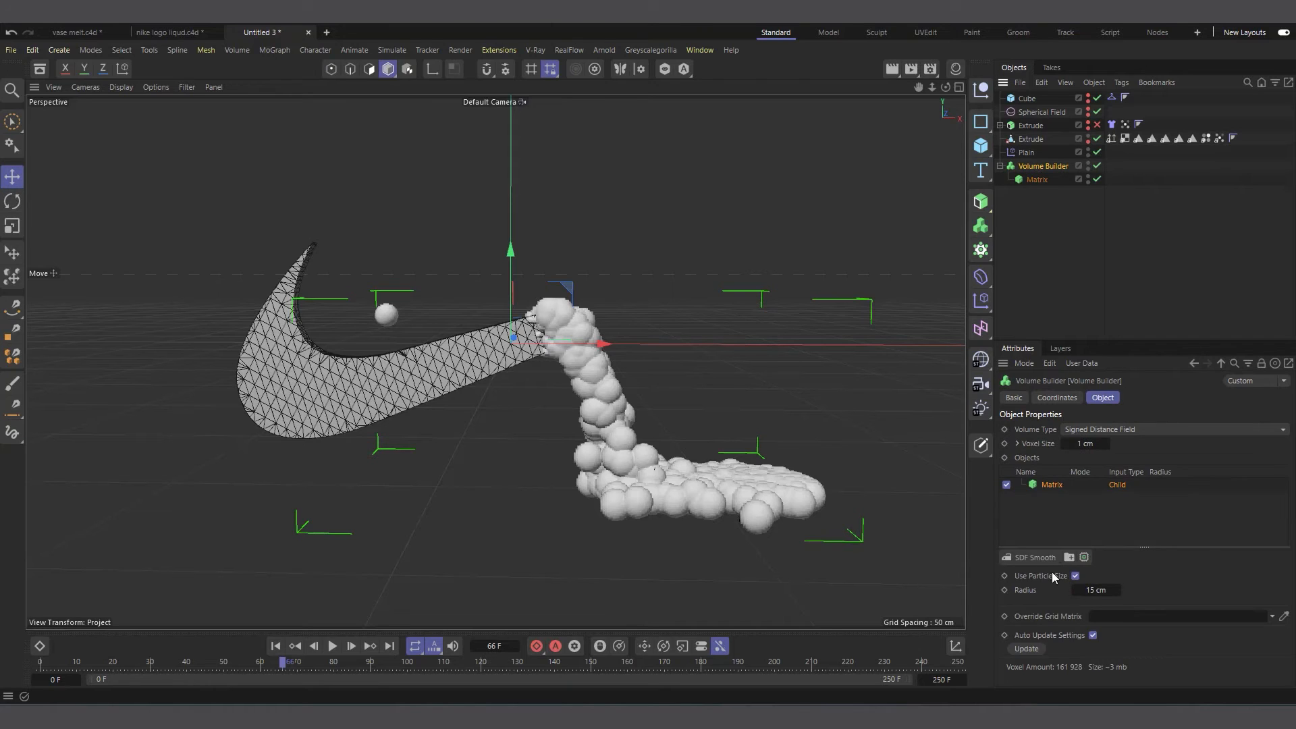
pyautogui.click(1035, 557)
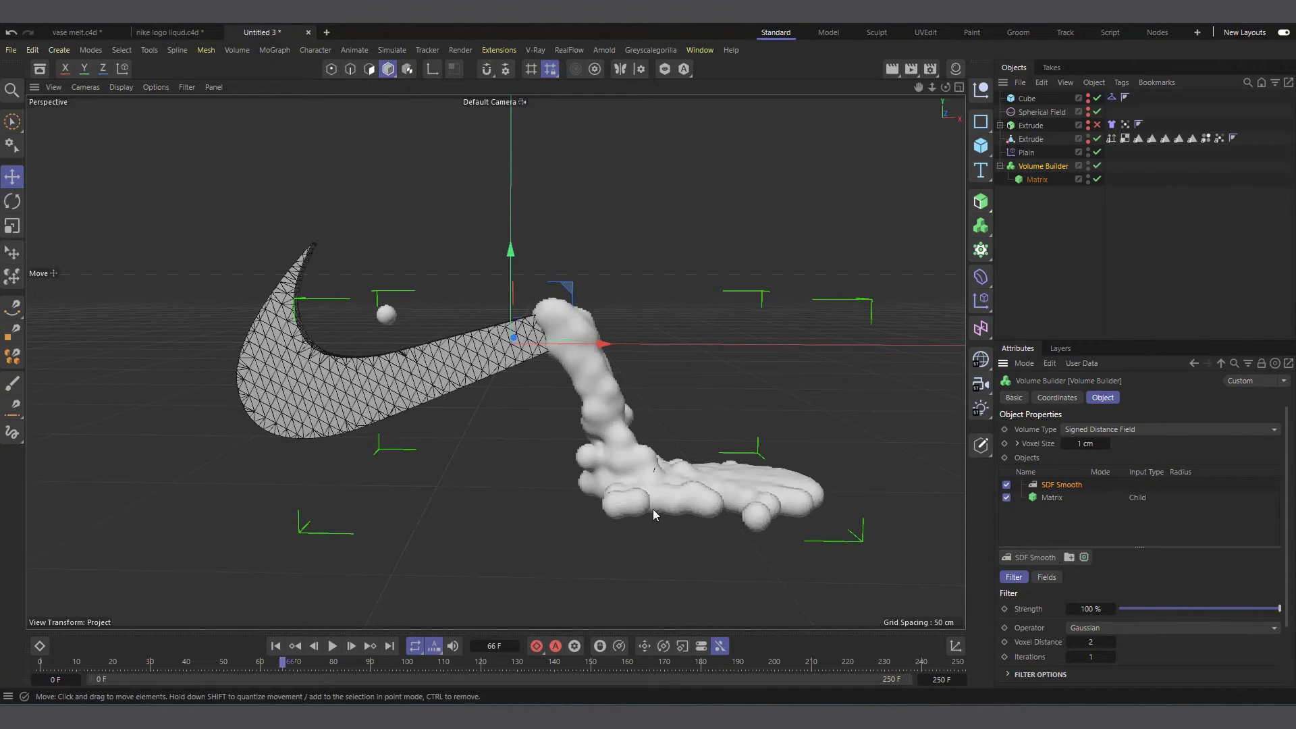
pyautogui.click(276, 647)
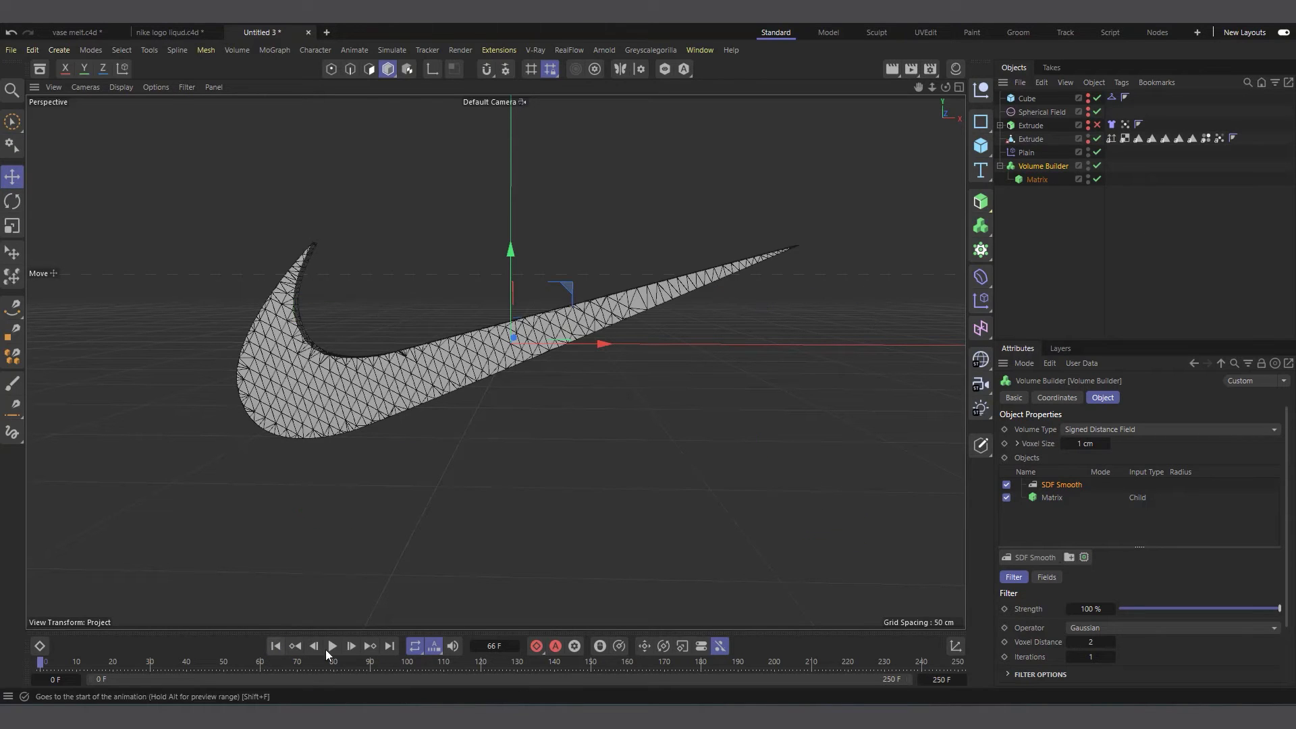
pyautogui.click(333, 647)
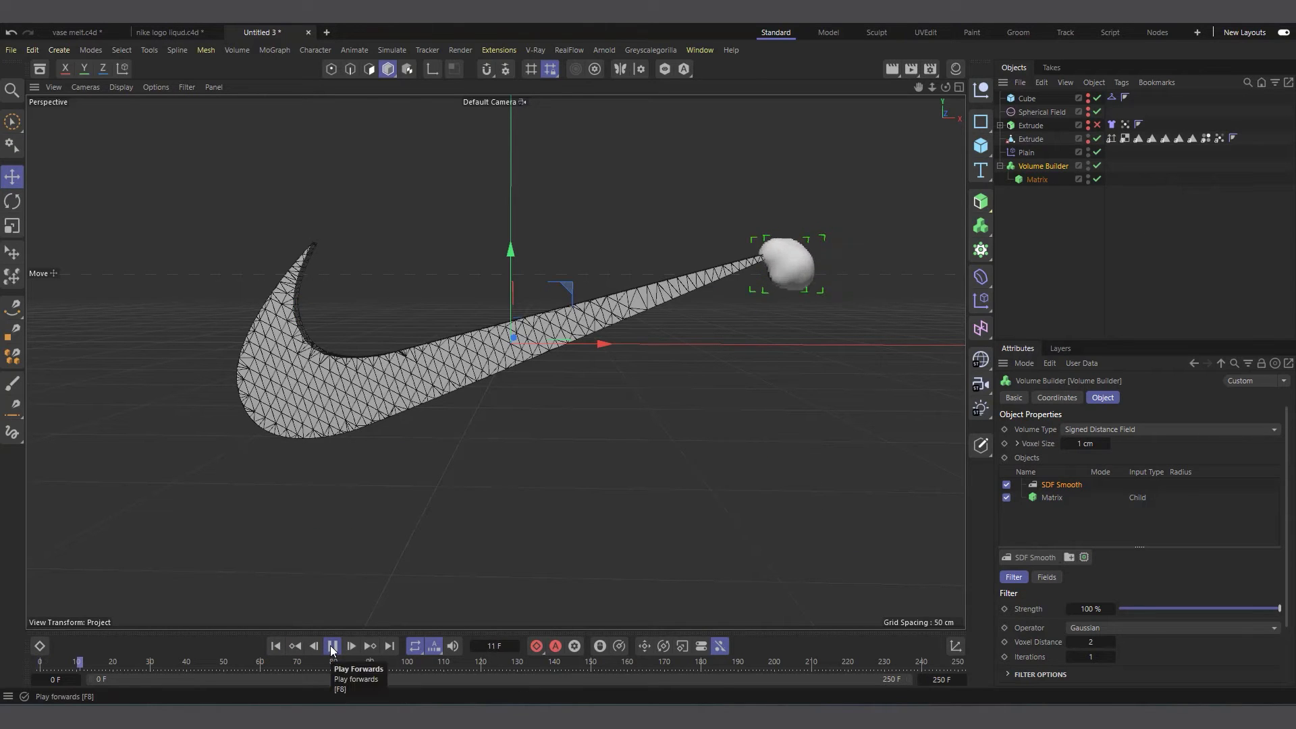
pyautogui.click(332, 647)
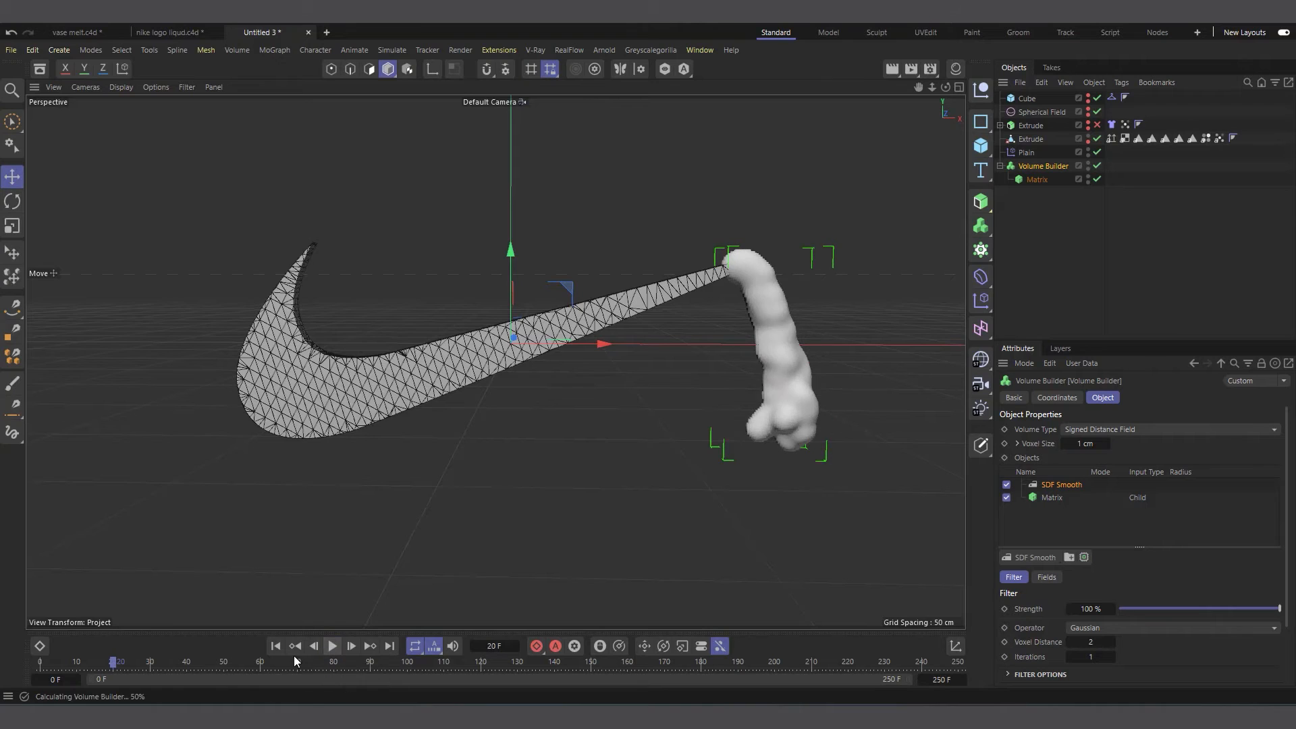
pyautogui.click(276, 647)
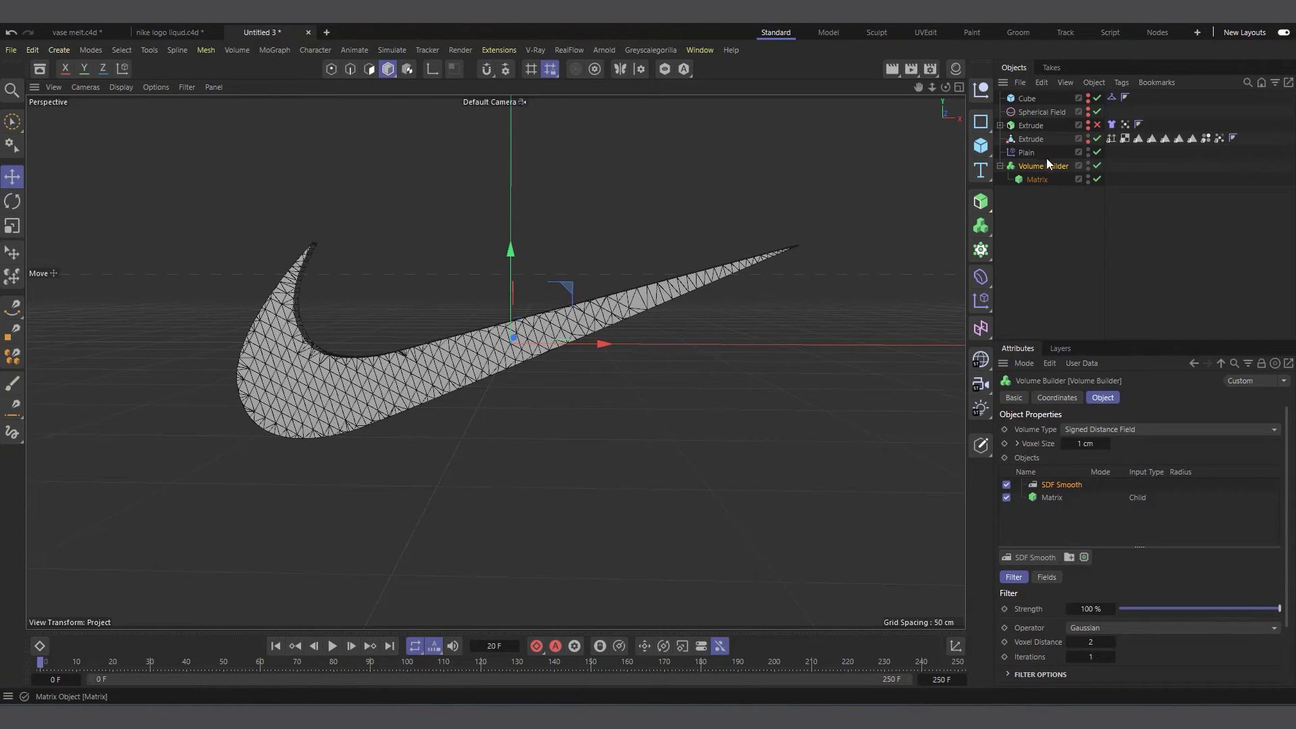
# Try to link the baked Extrude in the Volume Builder's object list between SDF Smooth and the Matrix.
pyautogui.moveTo(1029, 140); pyautogui.dragTo(1058, 497)
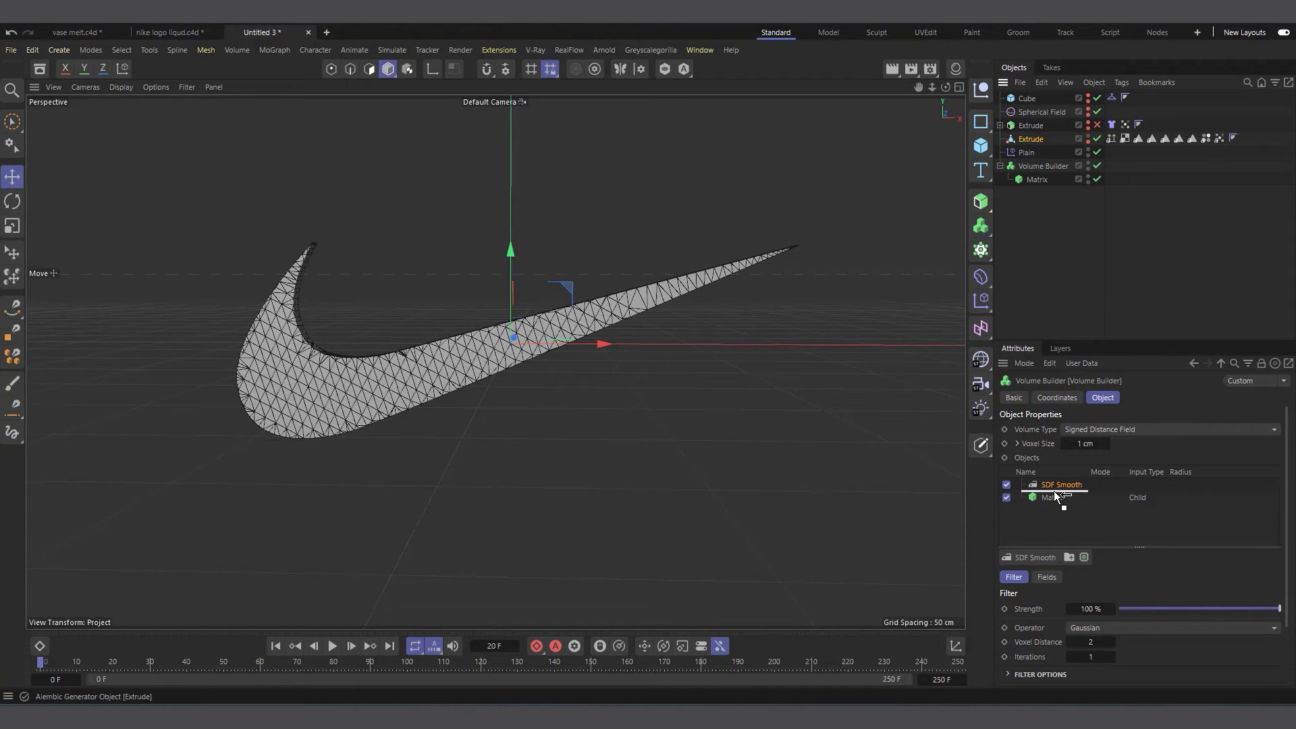
pyautogui.moveTo(1058, 496); pyautogui.dragTo(1054, 500)
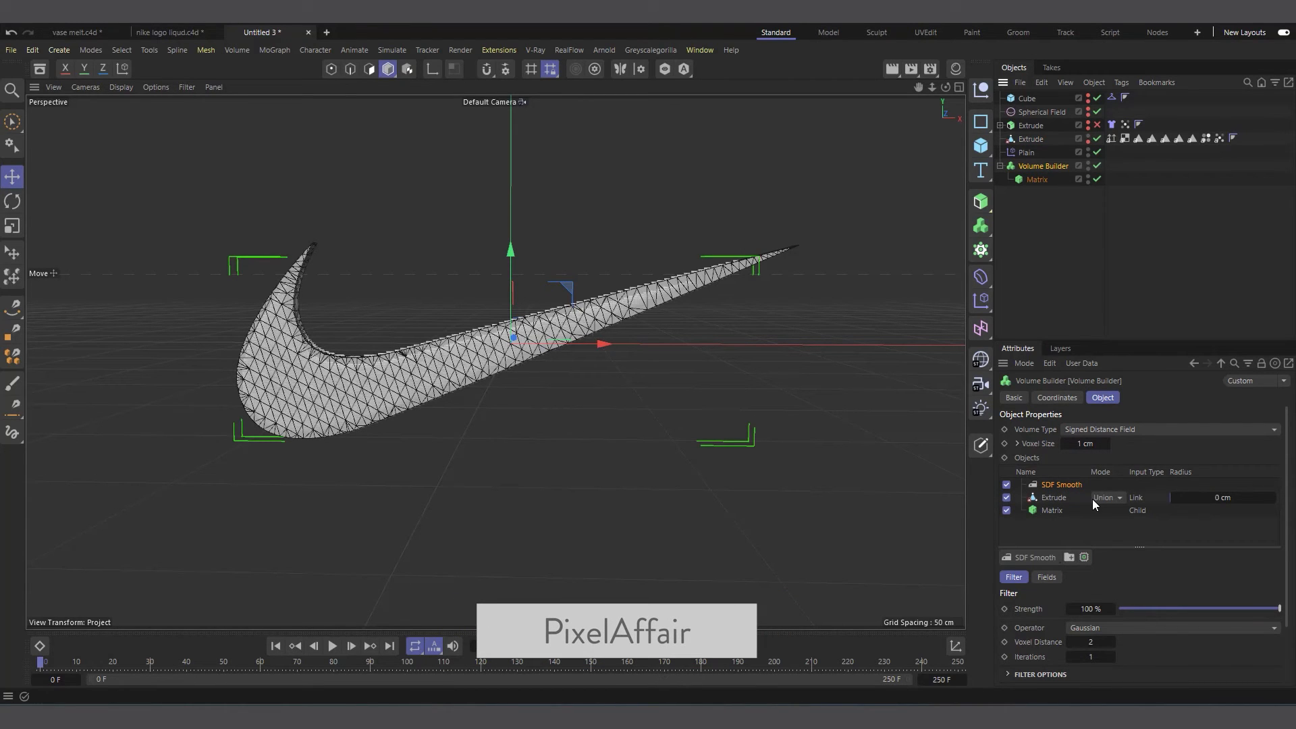
pyautogui.hotkey('ctrl', 'z')
# Make the baked Extrude a child of the Volume Builder above the Matrix, disable the Matrix, and play the animation.
pyautogui.moveTo(1023, 137); pyautogui.dragTo(1029, 174)
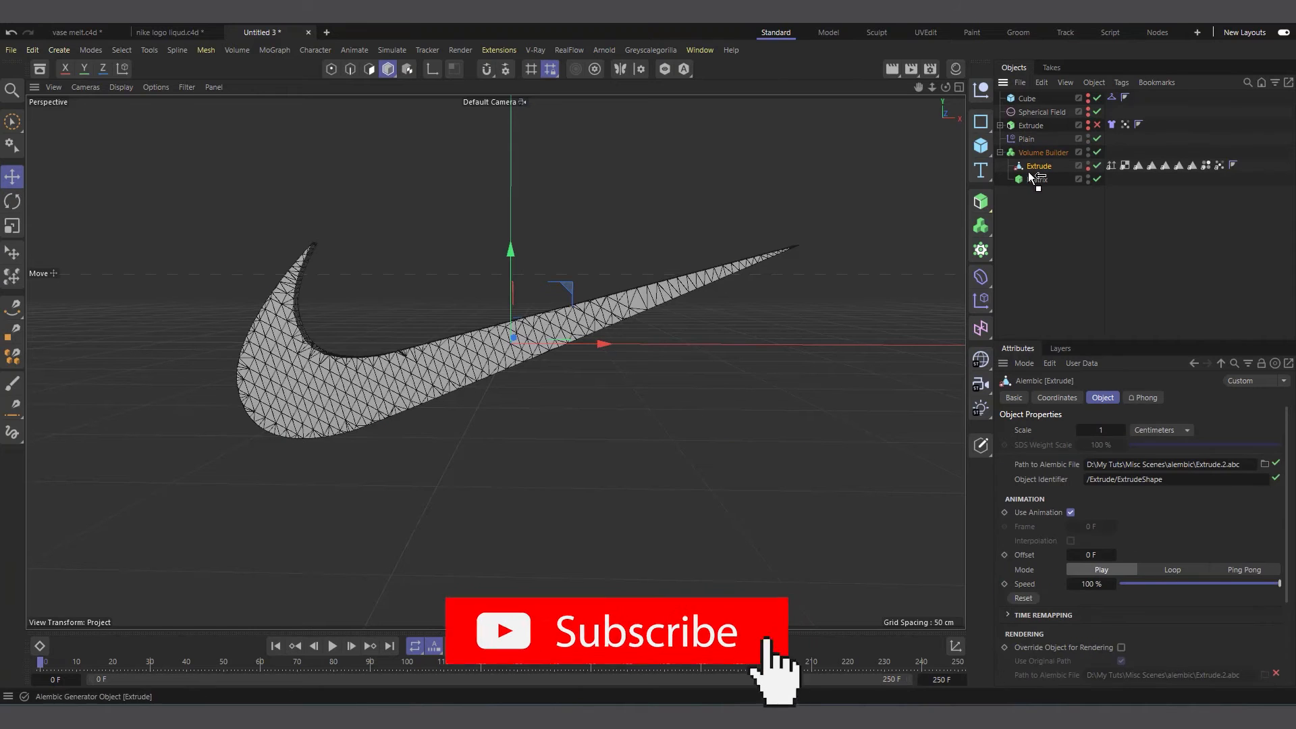
pyautogui.click(1097, 179)
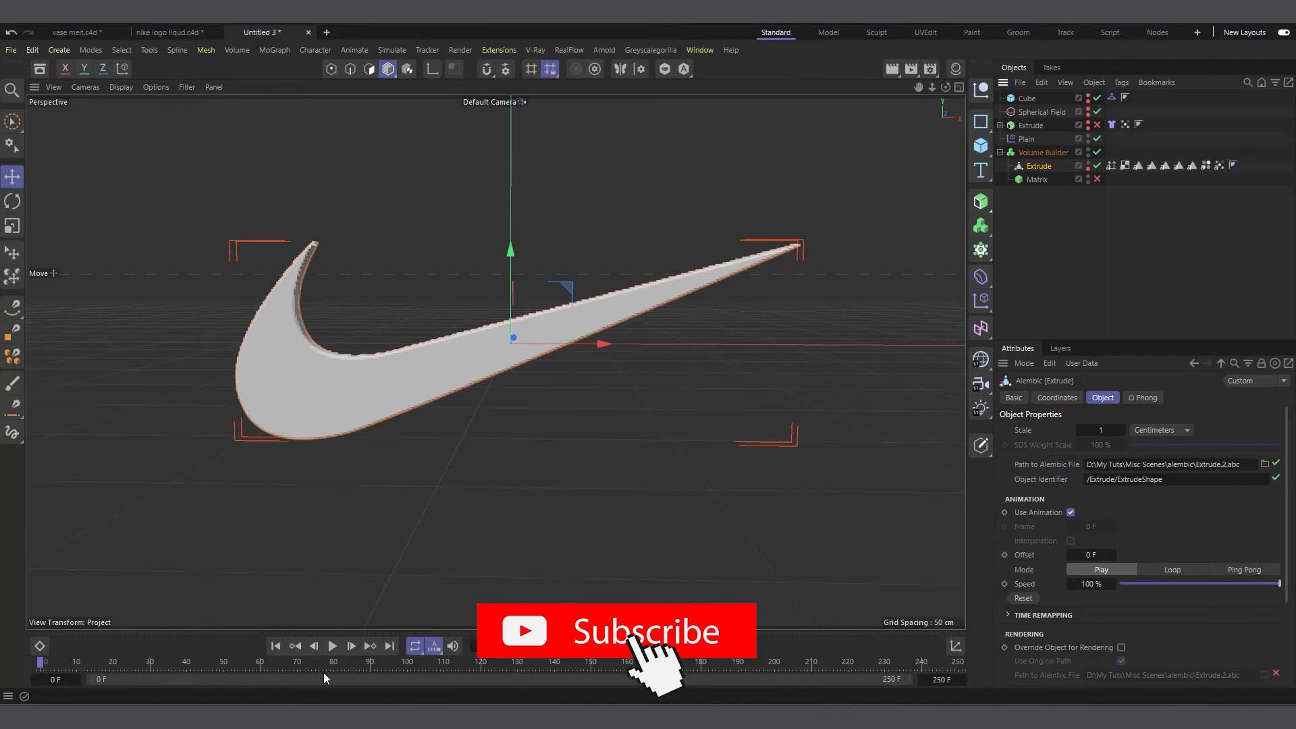
pyautogui.click(332, 647)
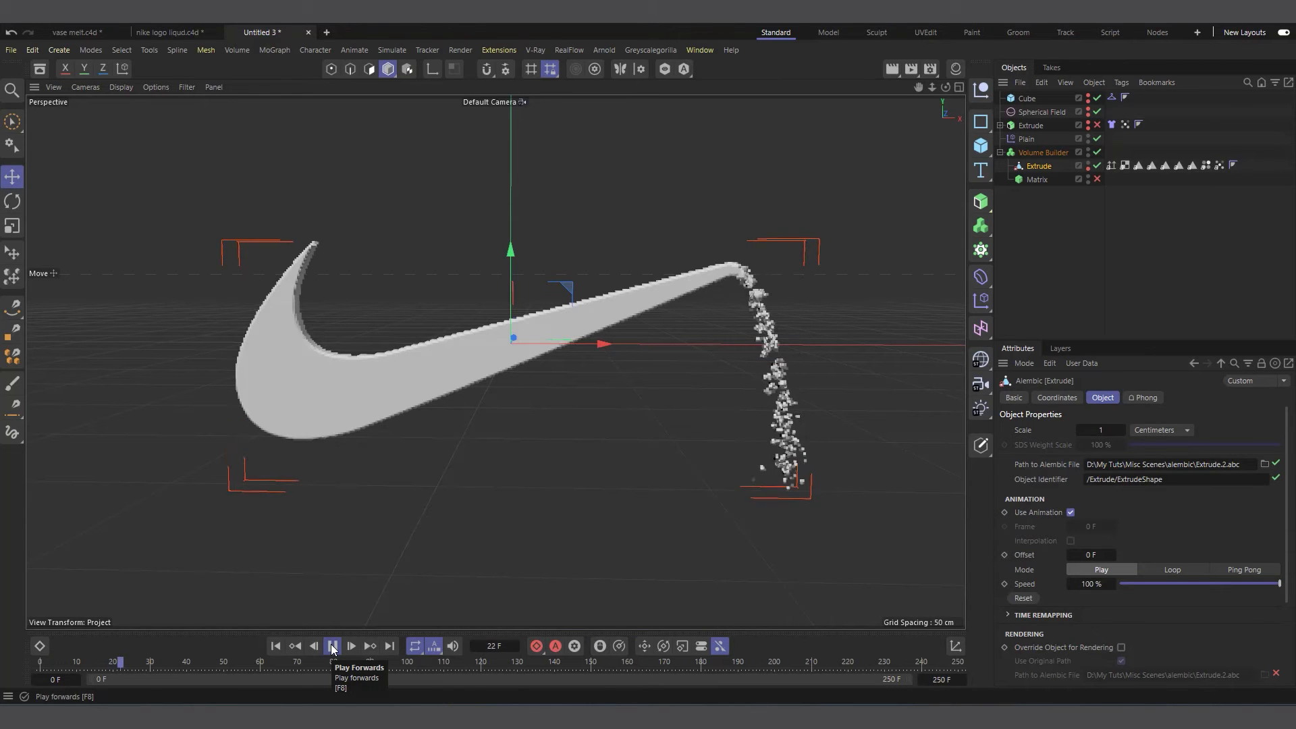
# Stop and rewind the animation, and enable Use Mesh Points for the Extrude in the Volume Builder.
pyautogui.click(332, 647)
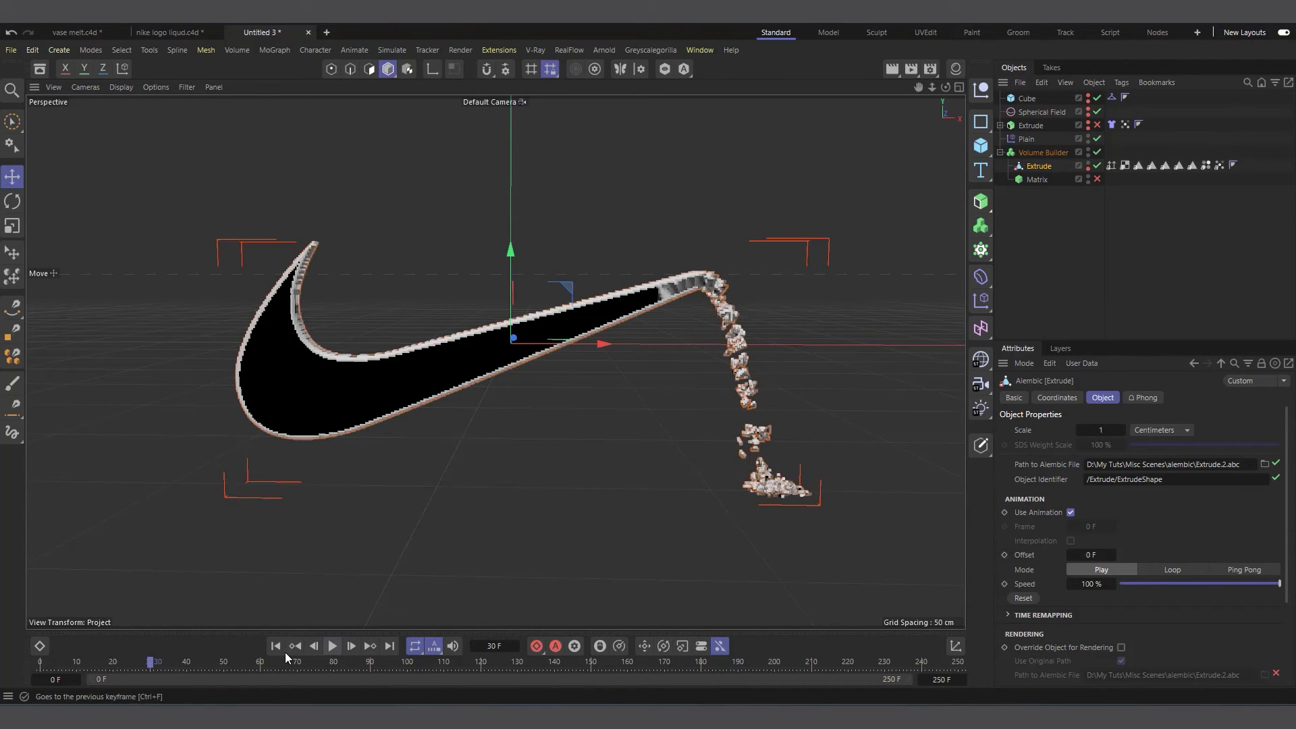
pyautogui.click(276, 646)
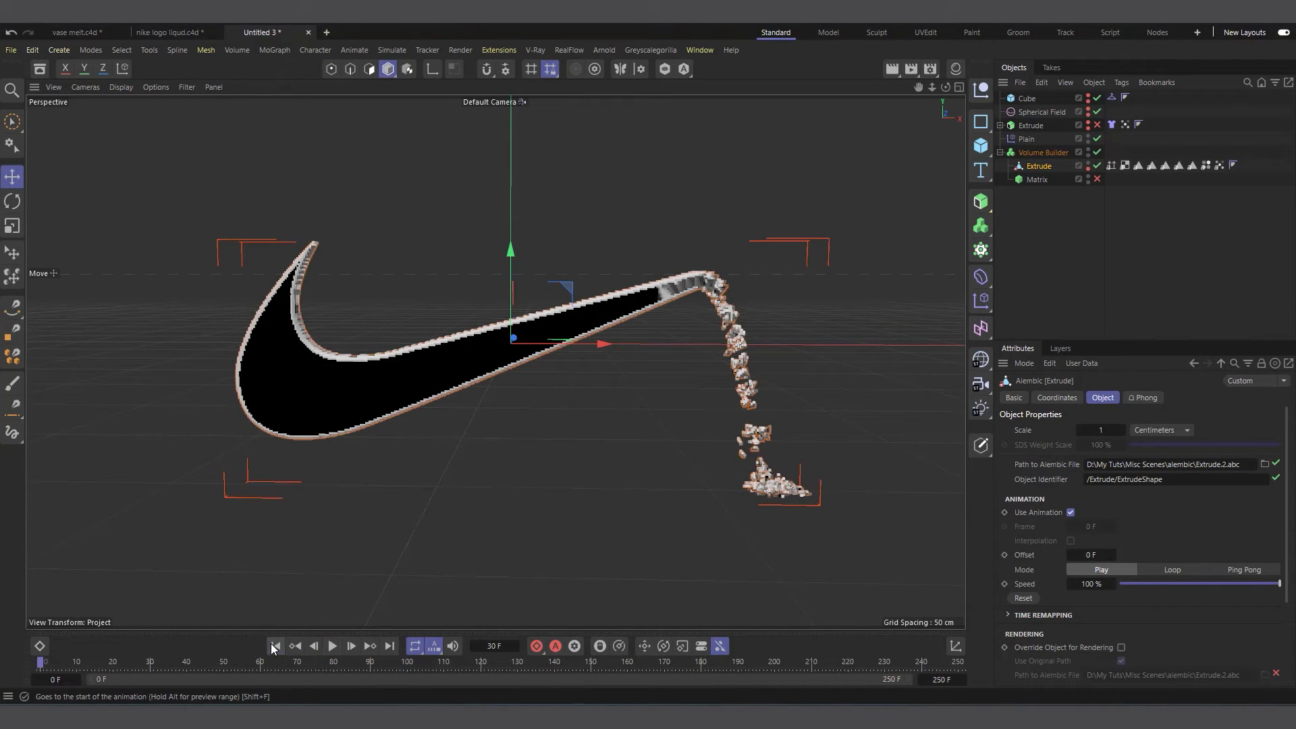
pyautogui.click(1043, 153)
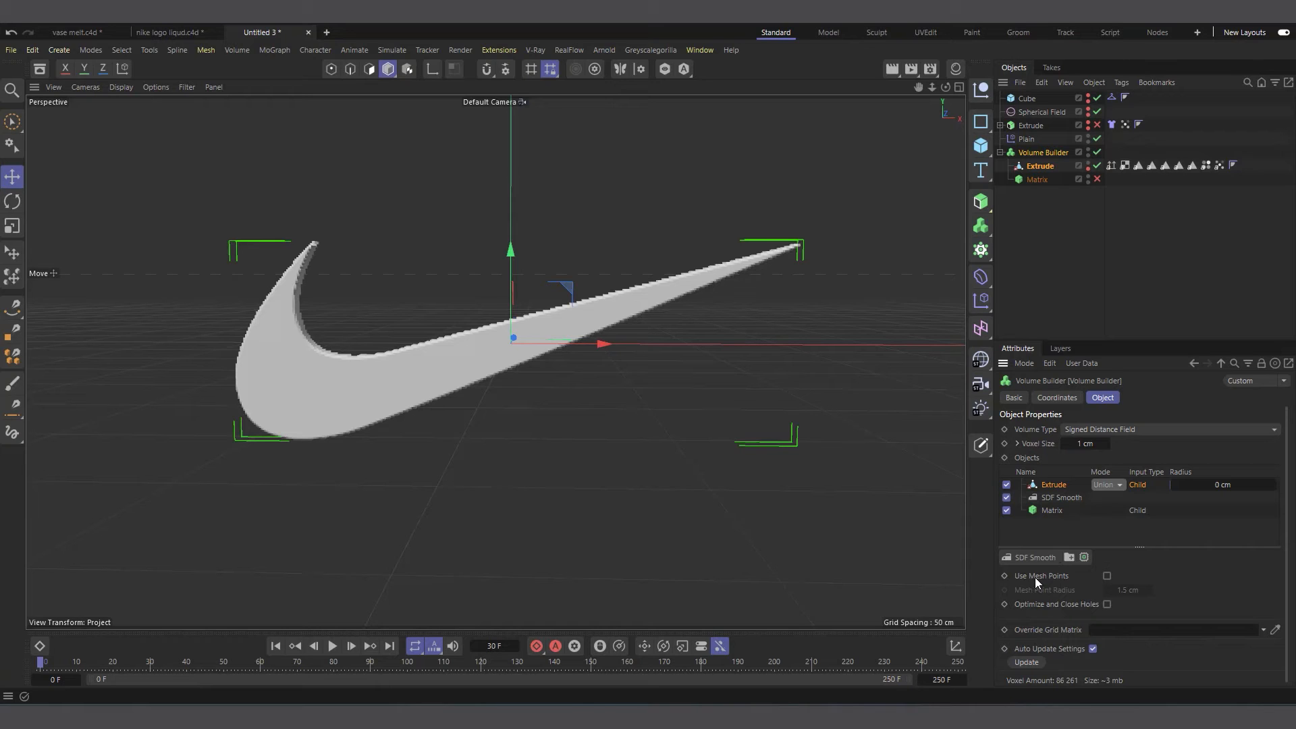
pyautogui.click(1107, 577)
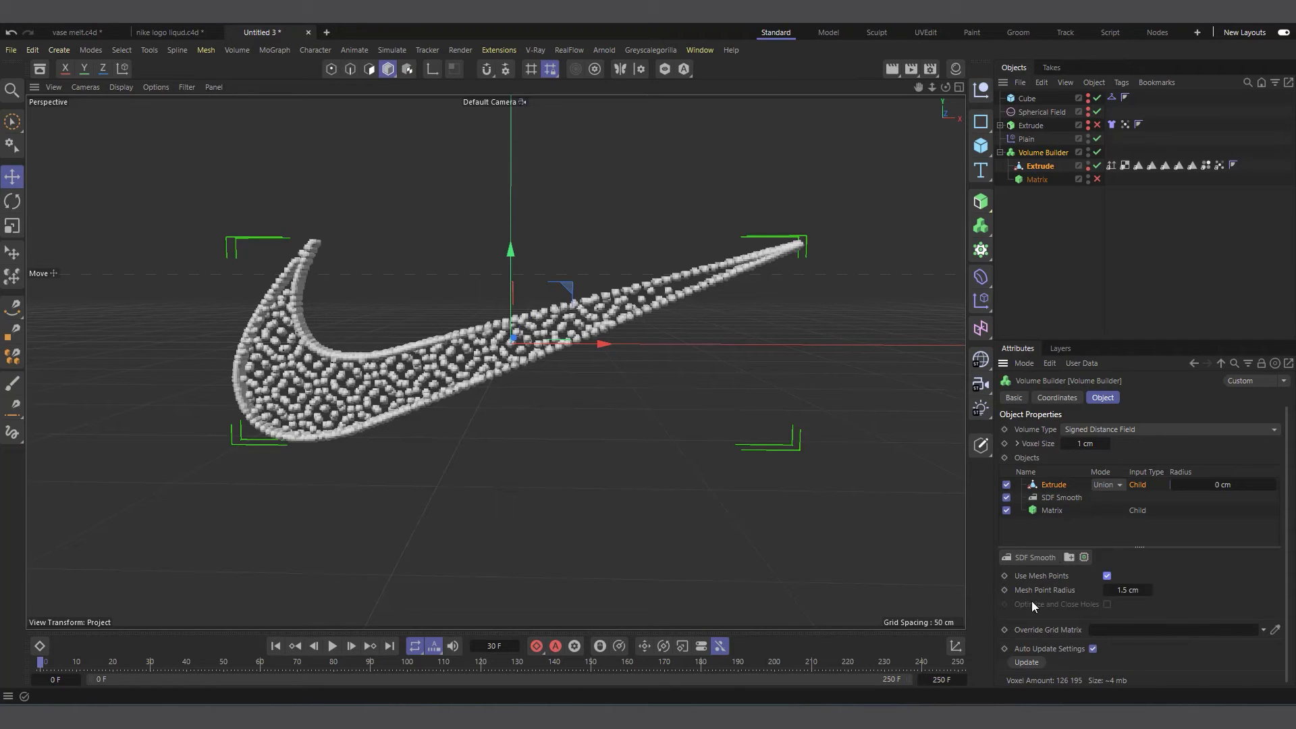
# Try a Mesh Point Radius of 3 cm for the Extrude, and raise it to 5 cm.
pyautogui.click(1122, 590)
pyautogui.write('3')
pyautogui.press('Return')
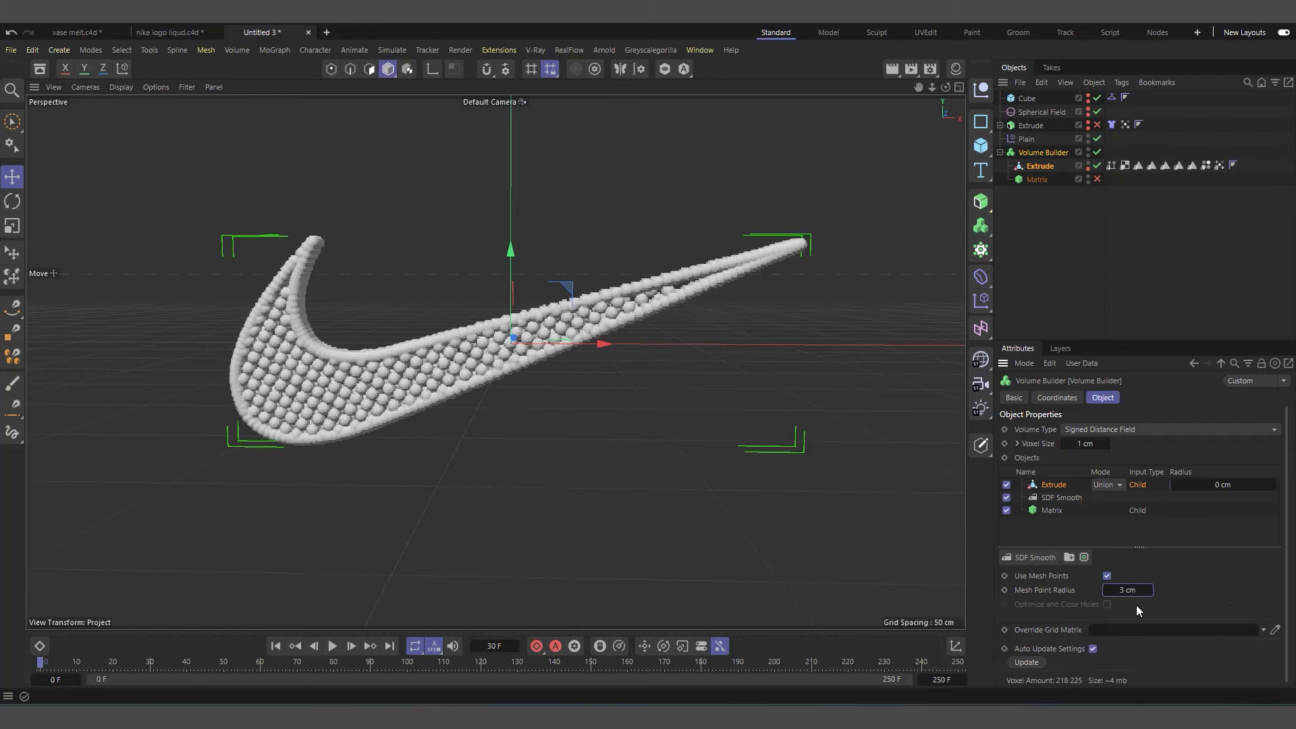
pyautogui.click(1127, 591)
pyautogui.write('5')
pyautogui.press('Return')
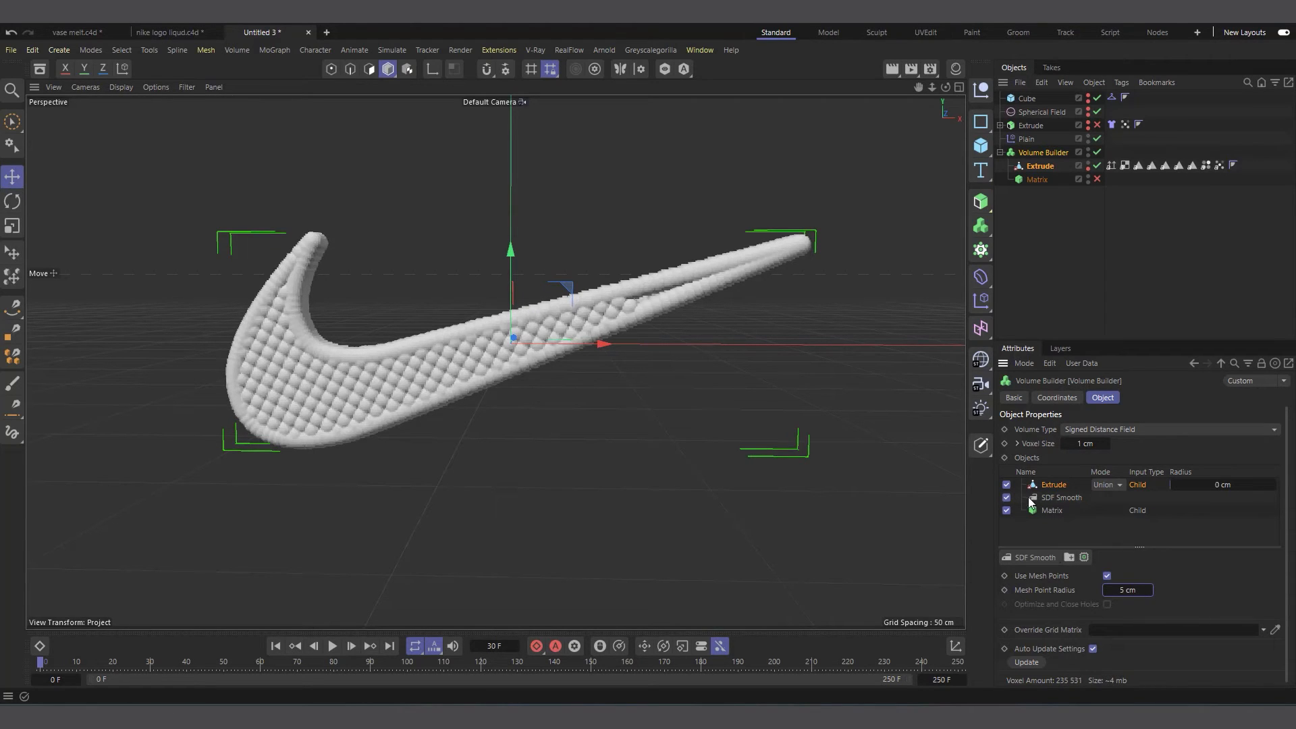
# Move the SDF Smooth layer above the Extrude in the Volume Builder and set the Extrude's Mesh Point Radius to 6 cm.
pyautogui.moveTo(1062, 498); pyautogui.dragTo(1060, 481)
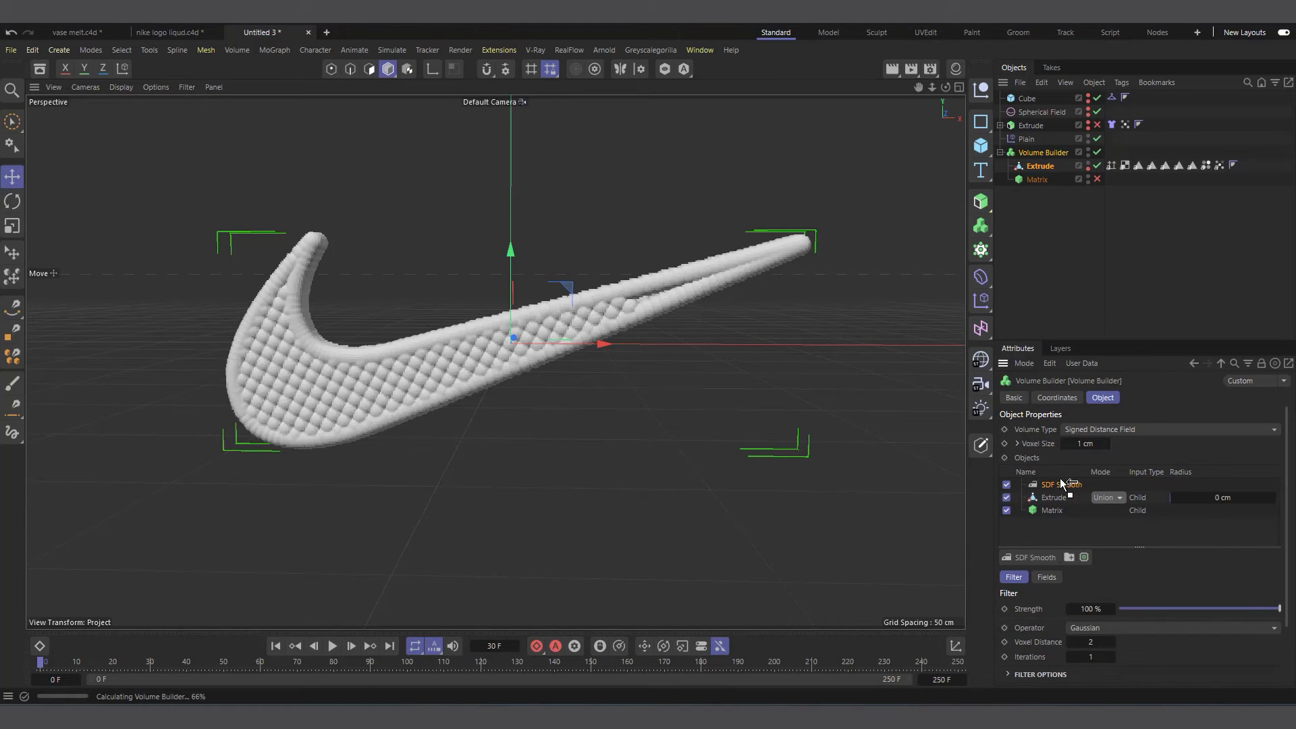
pyautogui.click(1060, 483)
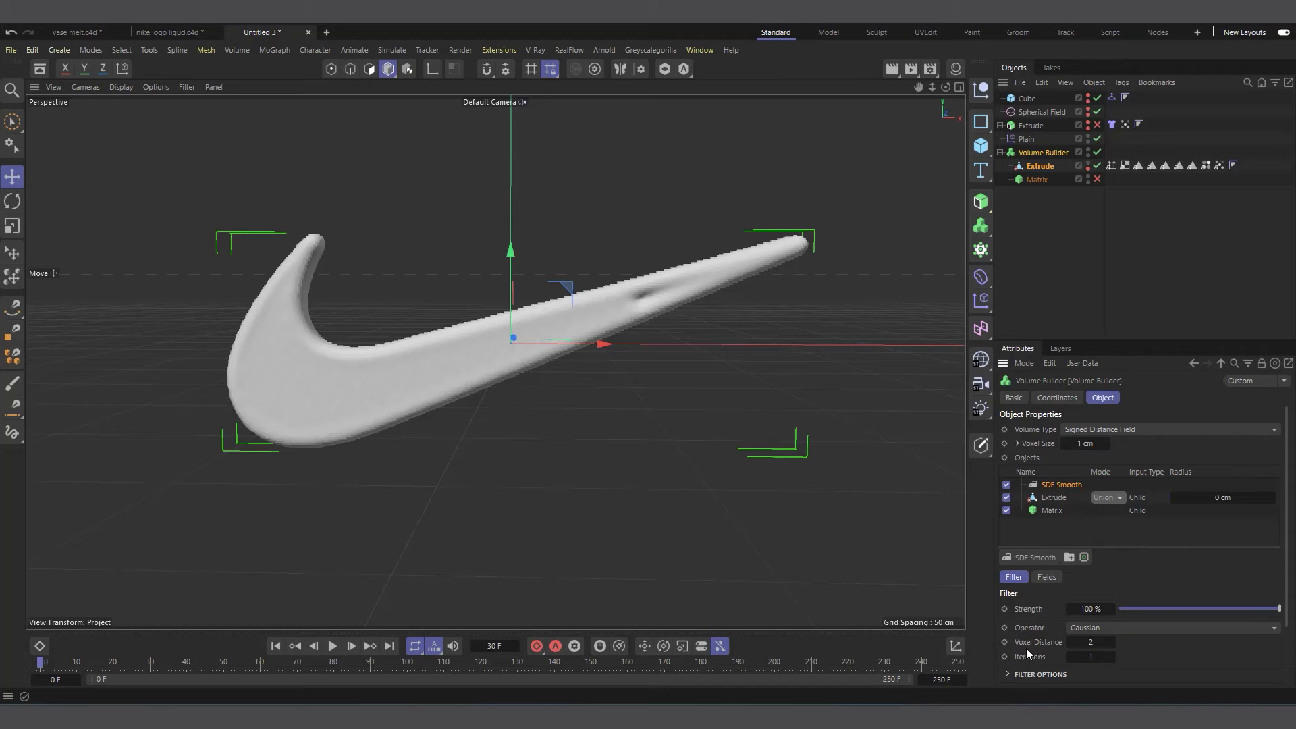
pyautogui.click(1051, 499)
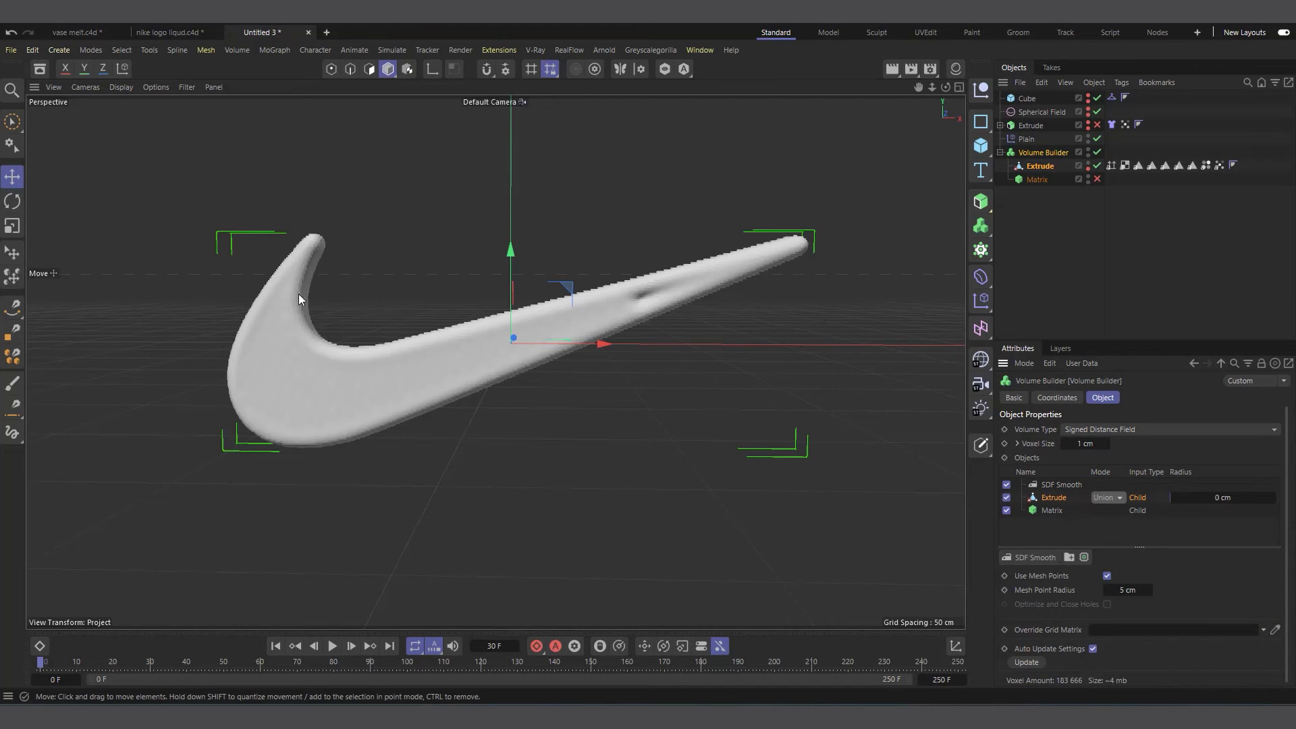
pyautogui.click(1127, 590)
pyautogui.write('6')
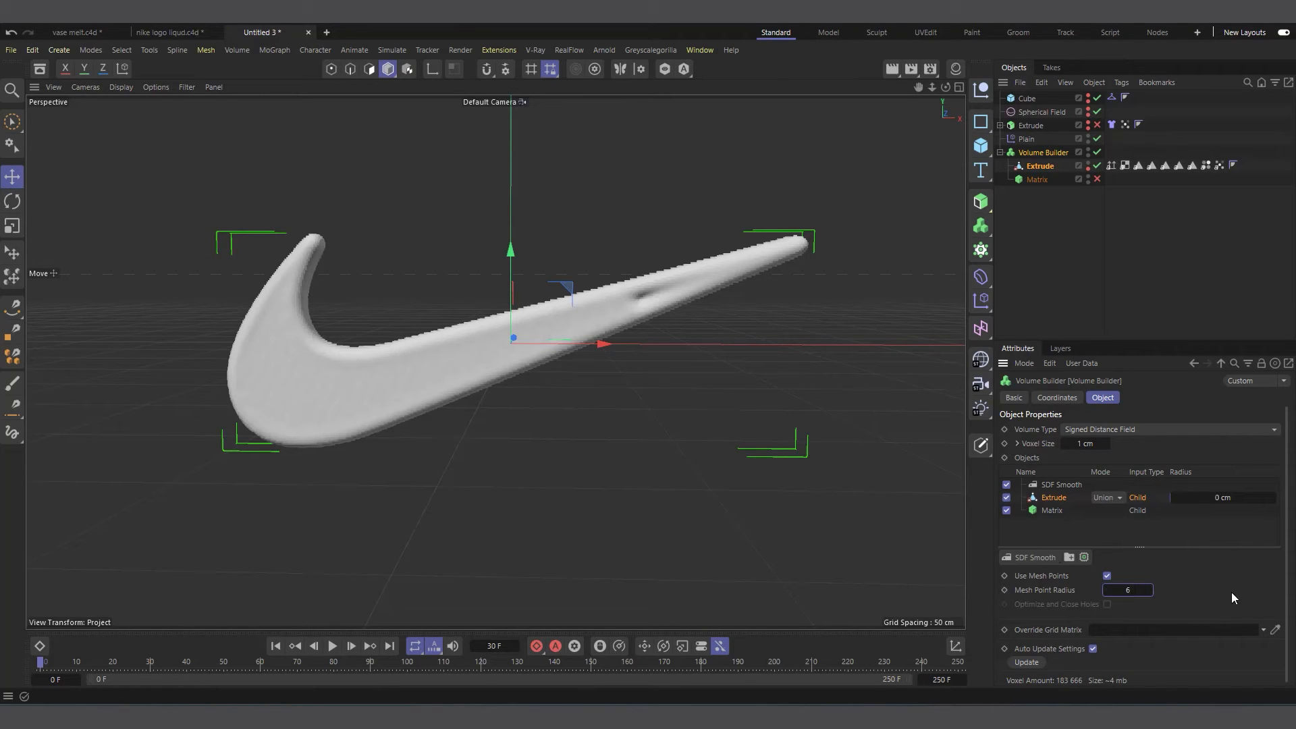
pyautogui.press('Return')
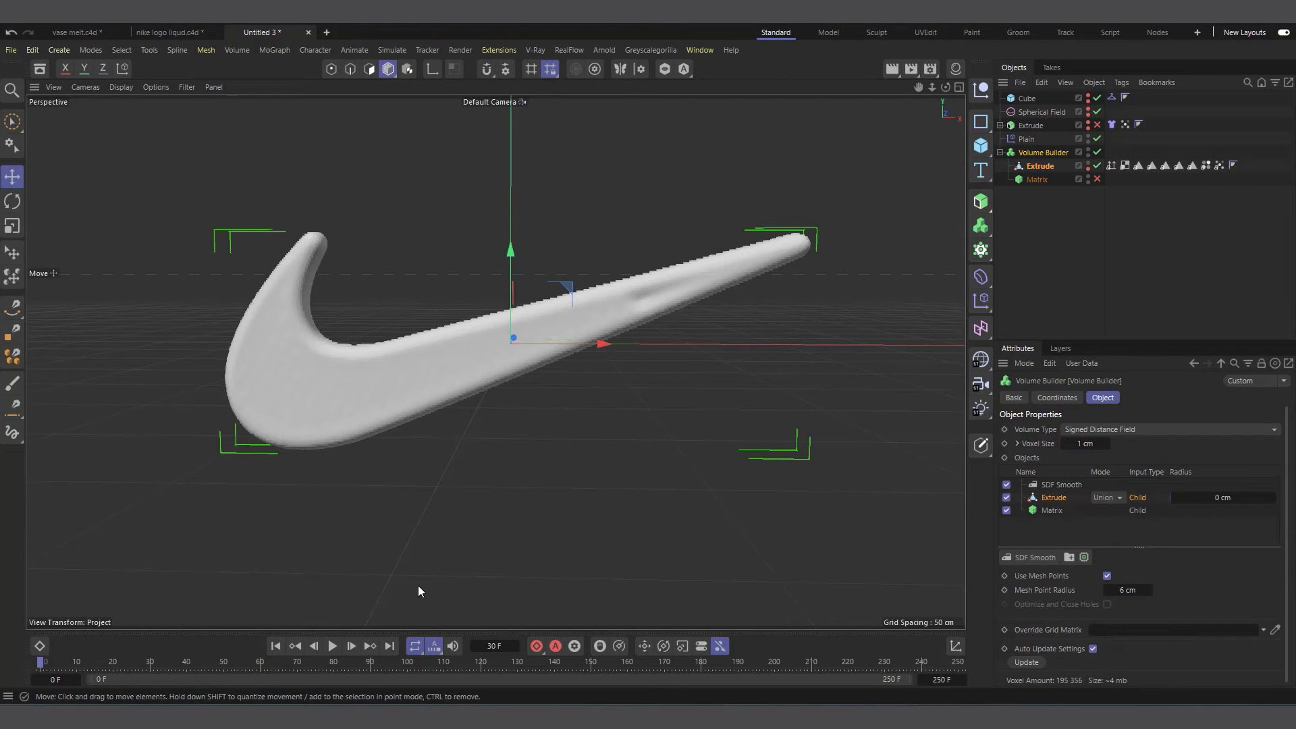
# Play the animation to check the smoothed melt, re-enable the Matrix in the Volume Builder, and play on.
pyautogui.click(332, 647)
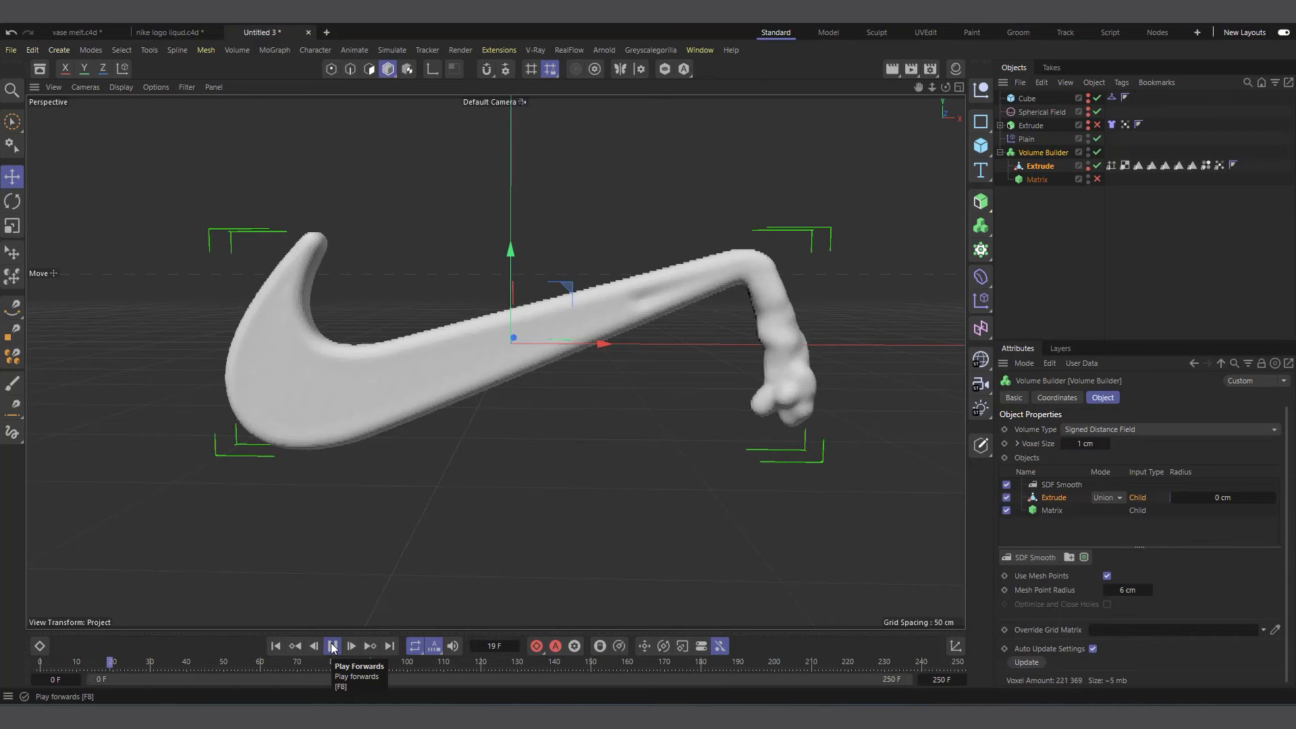
pyautogui.click(332, 647)
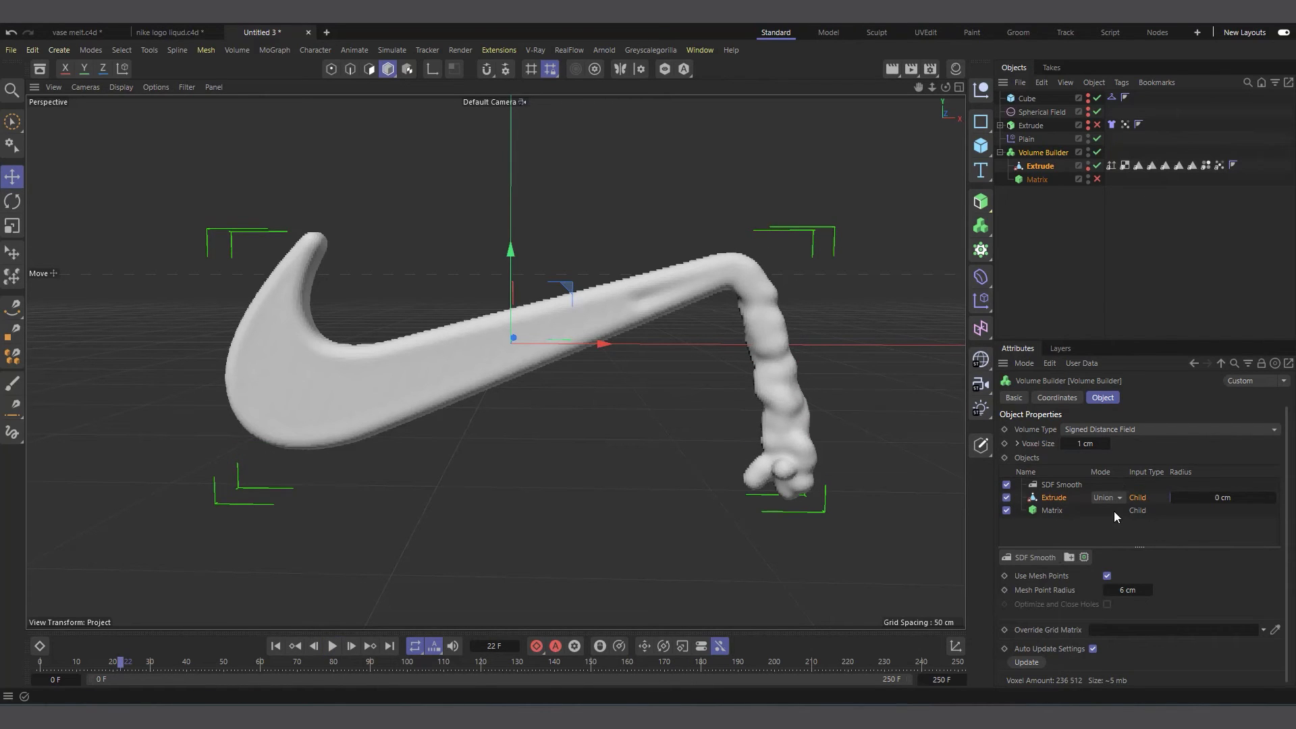
pyautogui.click(1038, 179)
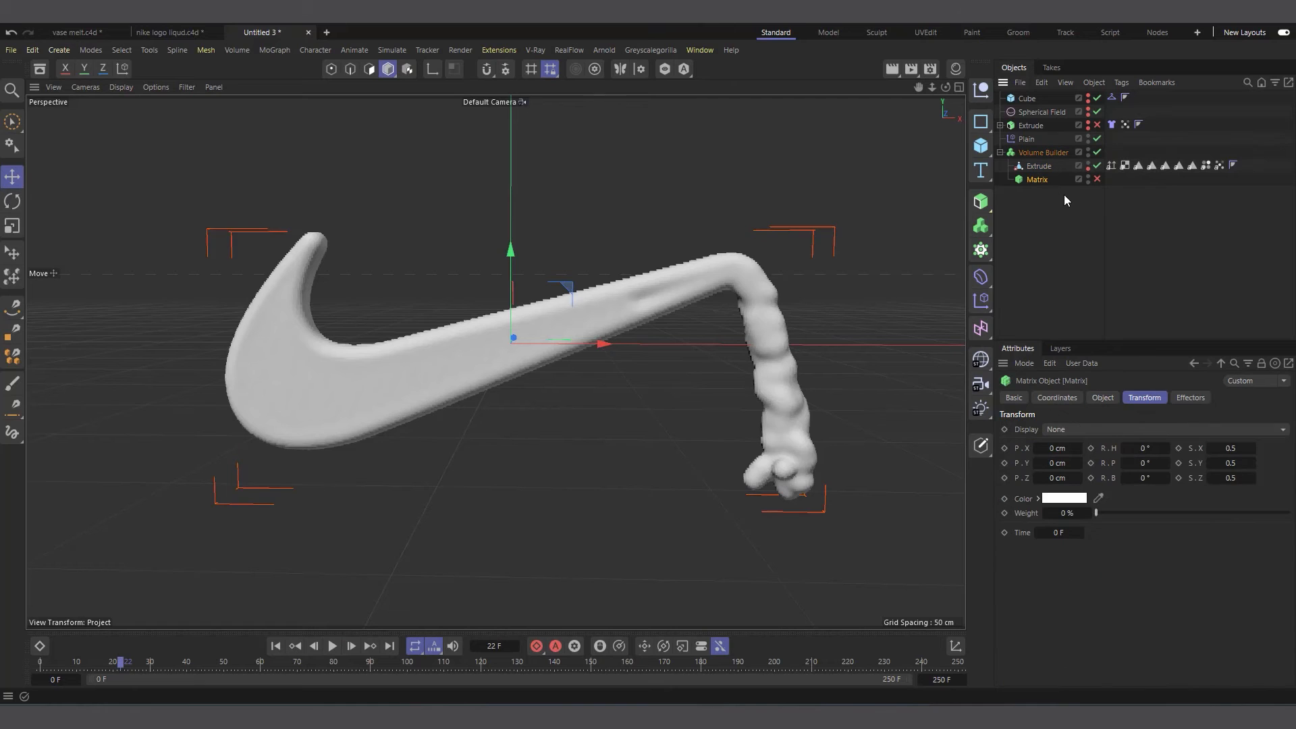
pyautogui.click(1097, 179)
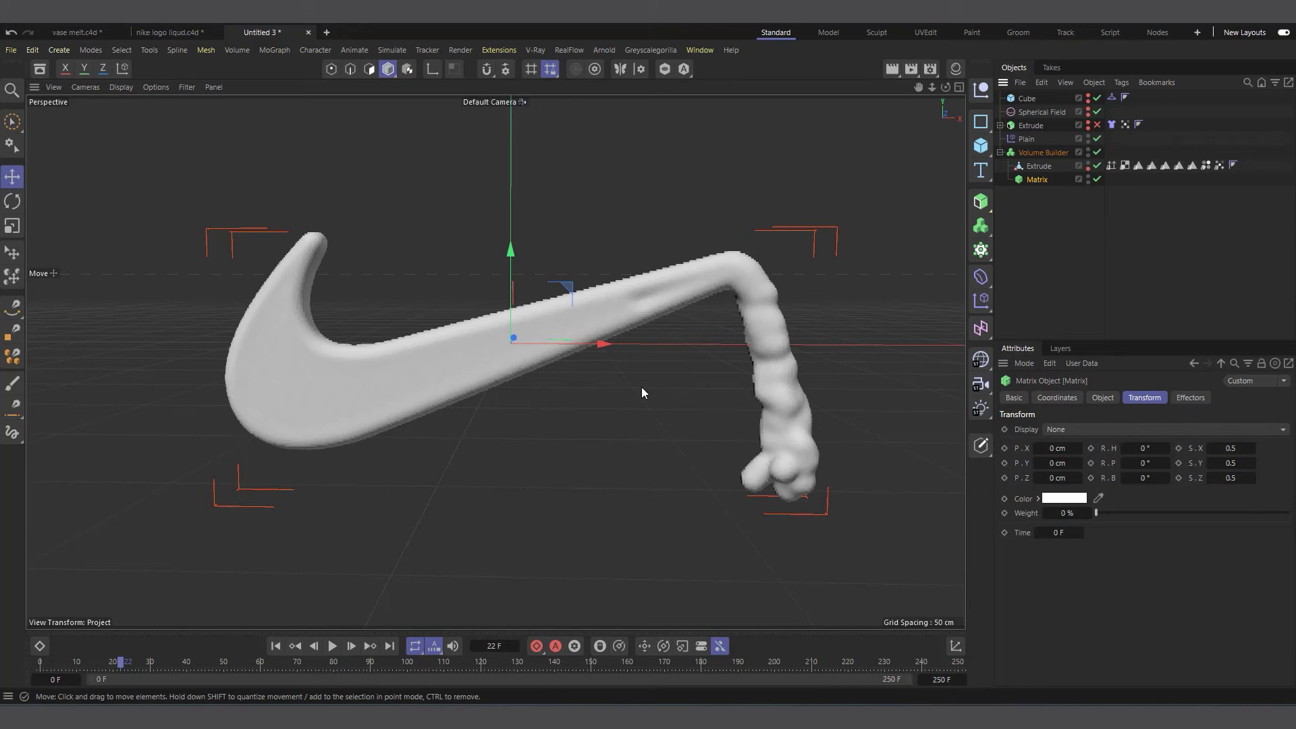
pyautogui.click(332, 647)
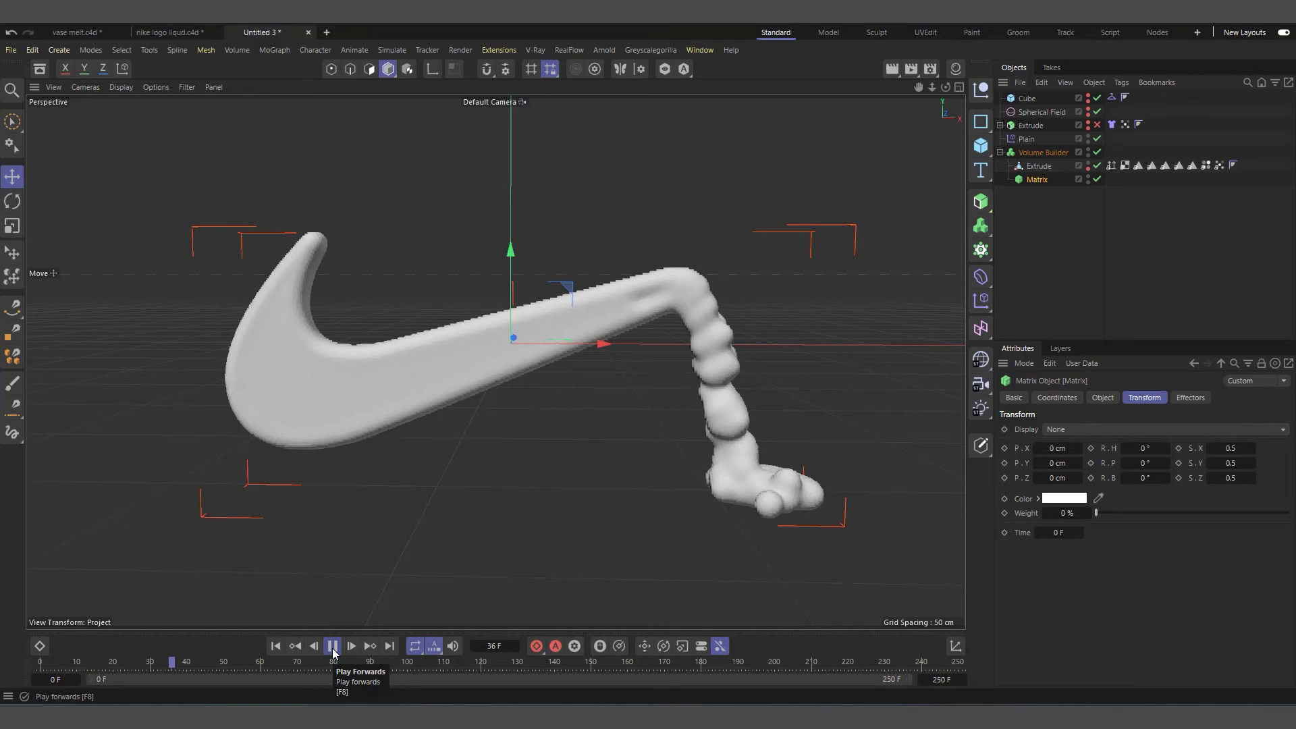
# Stop the animation, add a Volume Mesher, and make the Volume Builder its child.
pyautogui.click(1043, 152)
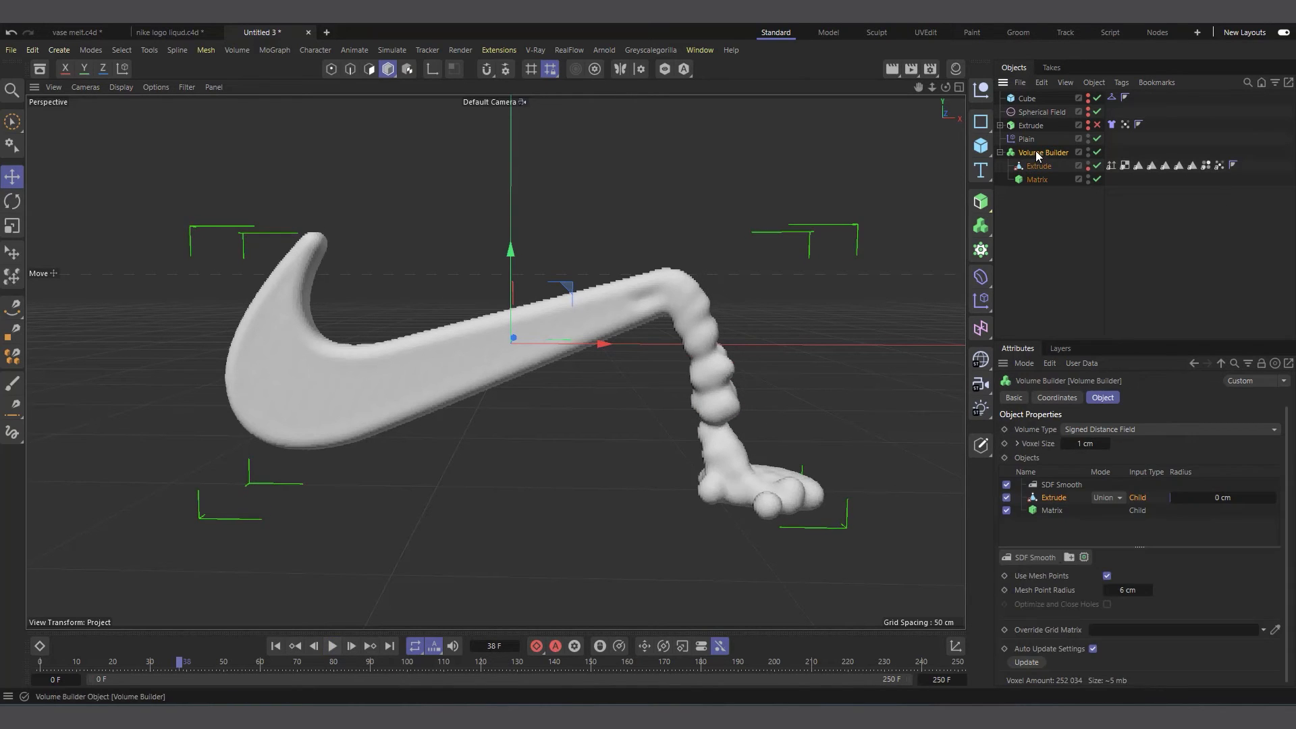
pyautogui.click(988, 247)
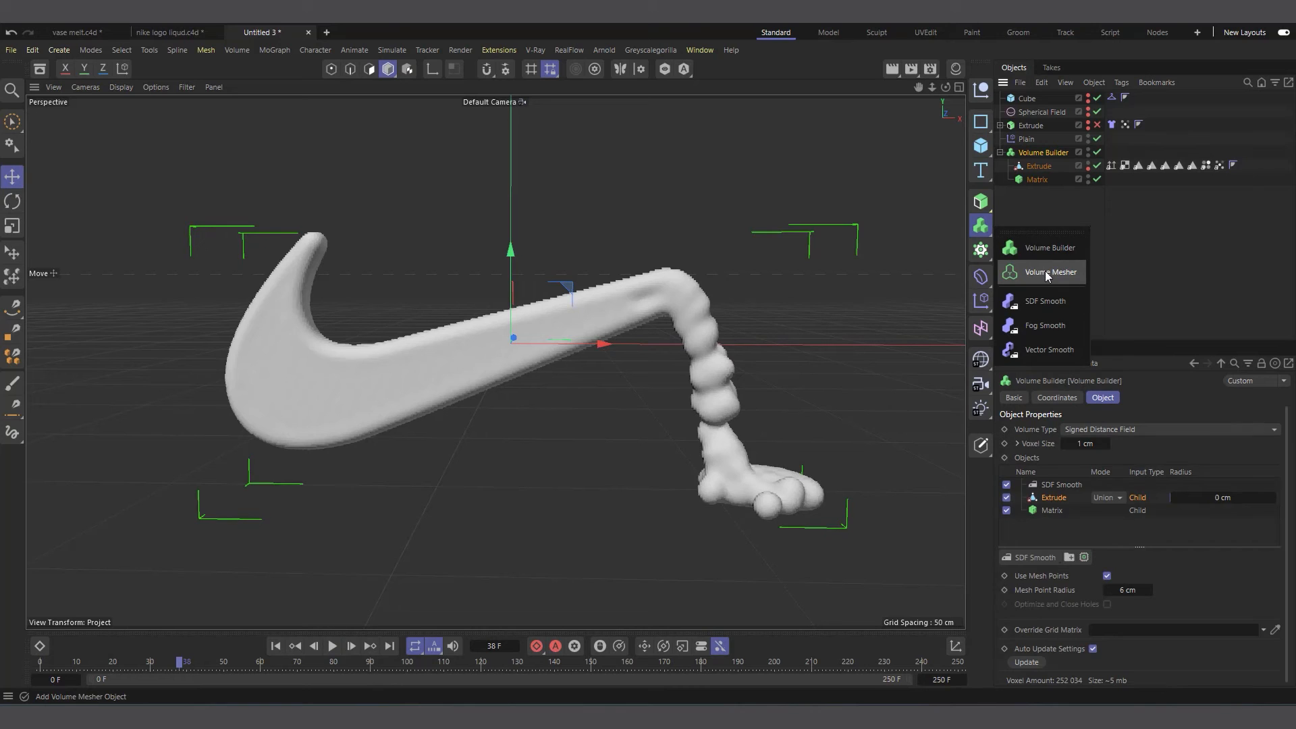
pyautogui.click(1033, 267)
pyautogui.moveTo(1046, 102); pyautogui.dragTo(1047, 291)
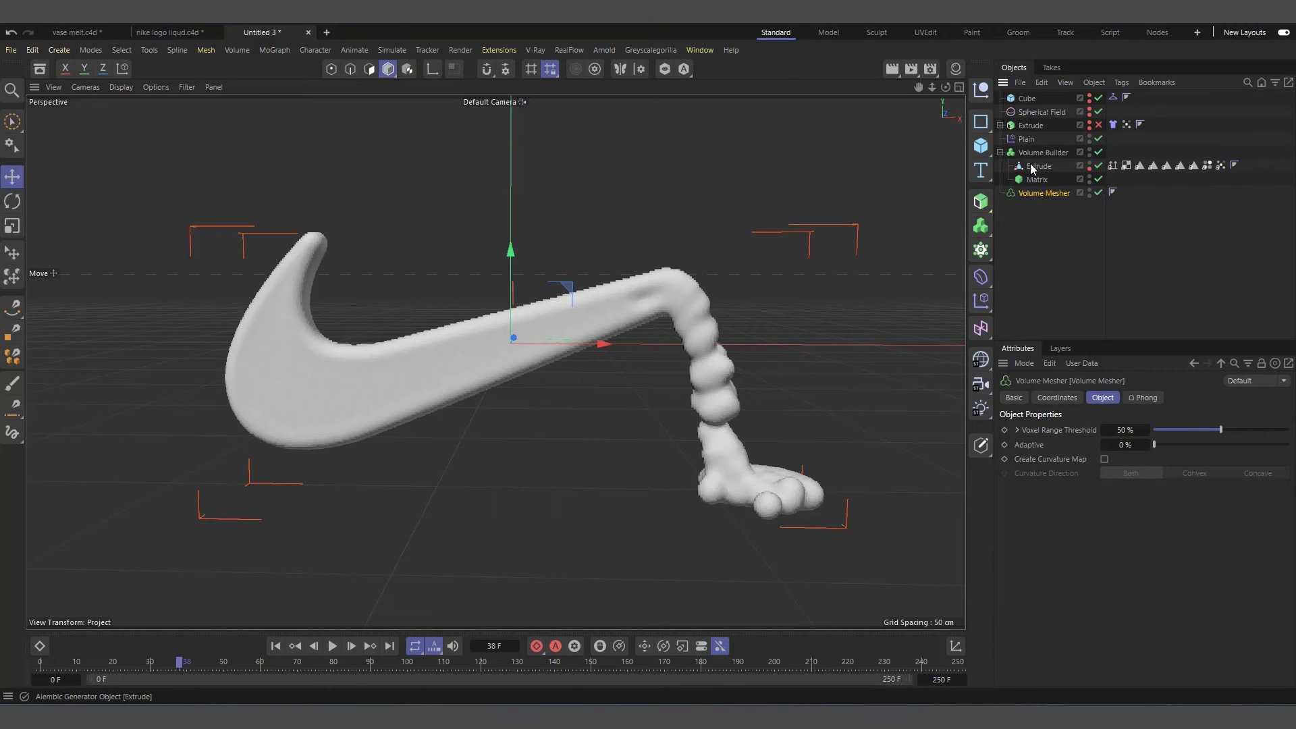
pyautogui.moveTo(1033, 154); pyautogui.dragTo(1039, 193)
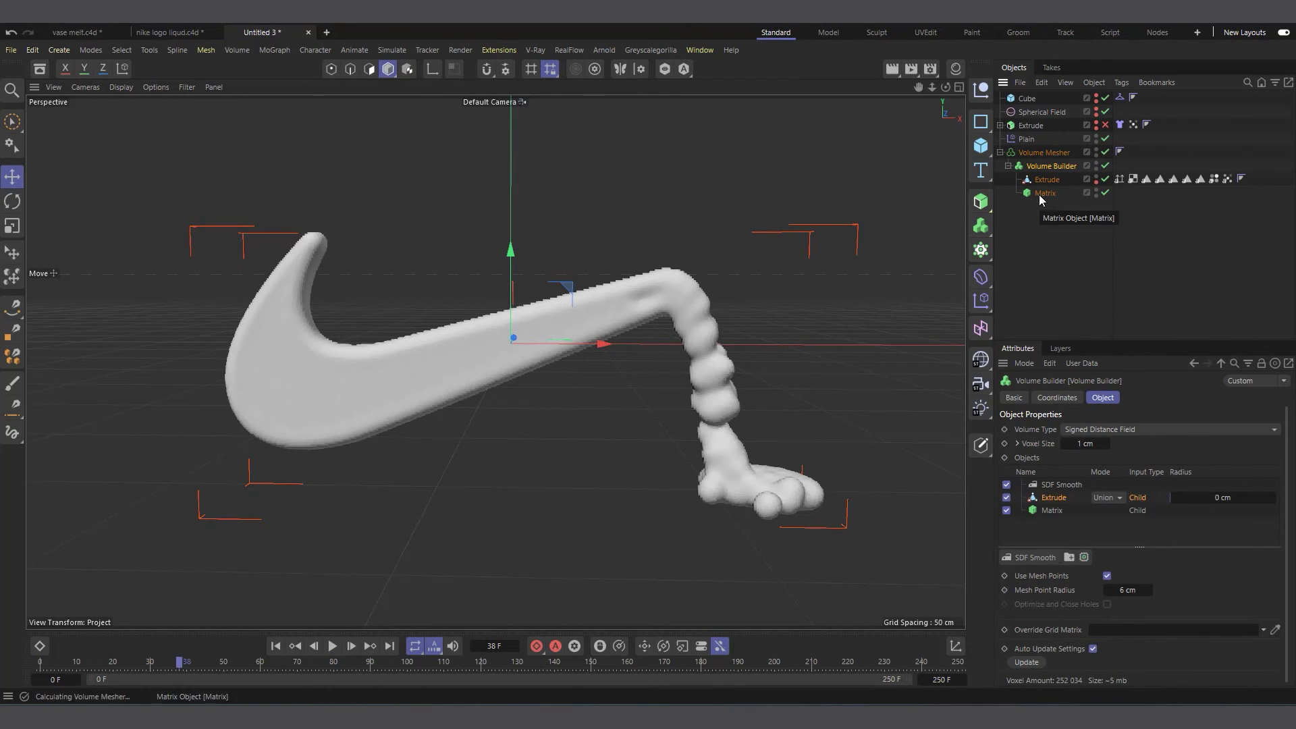
# Set the viewport display to Gouraud Shading and render the view to check the meshed logo.
pyautogui.click(121, 87)
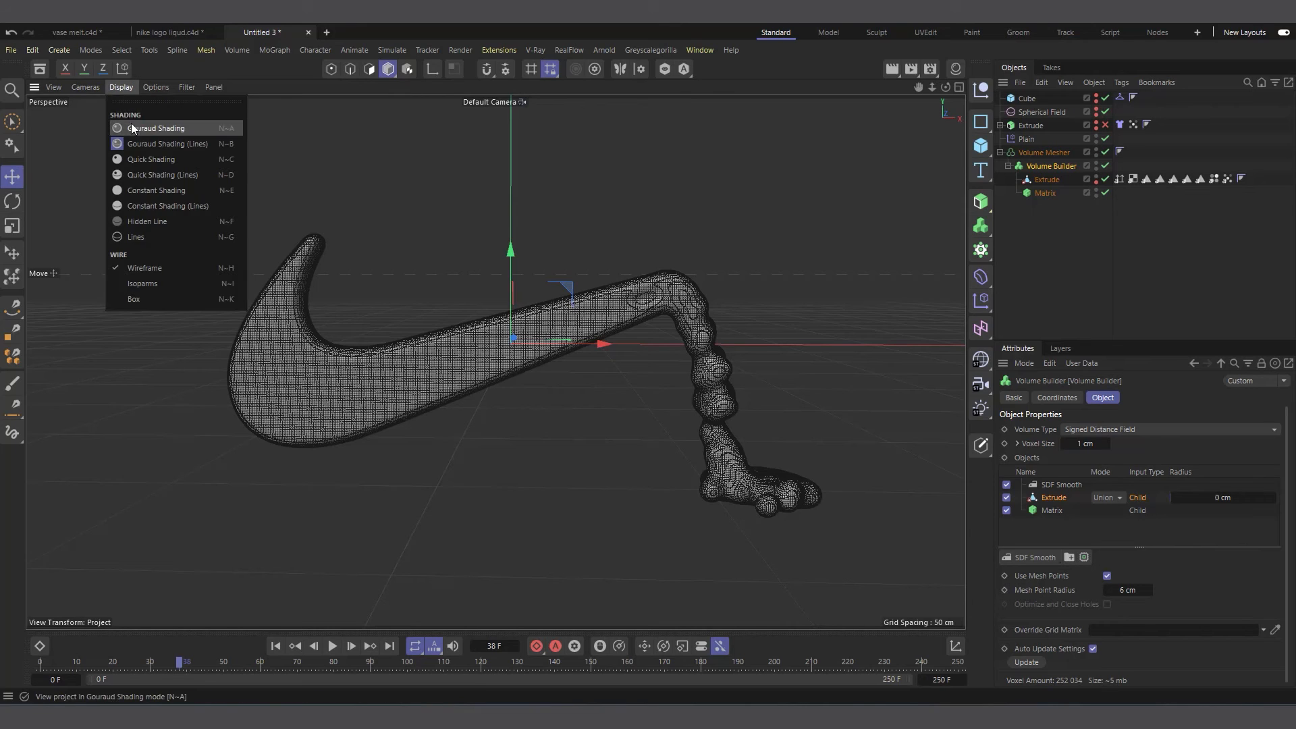
pyautogui.click(135, 126)
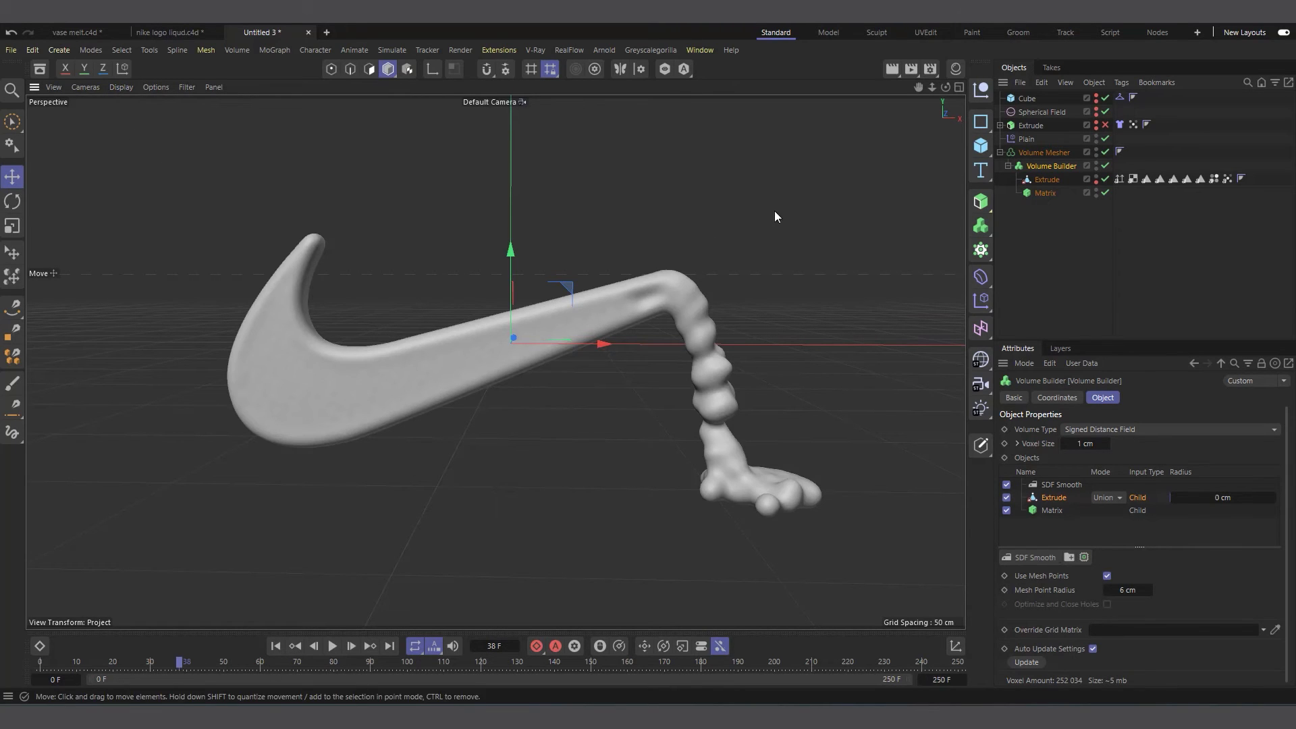
pyautogui.click(892, 70)
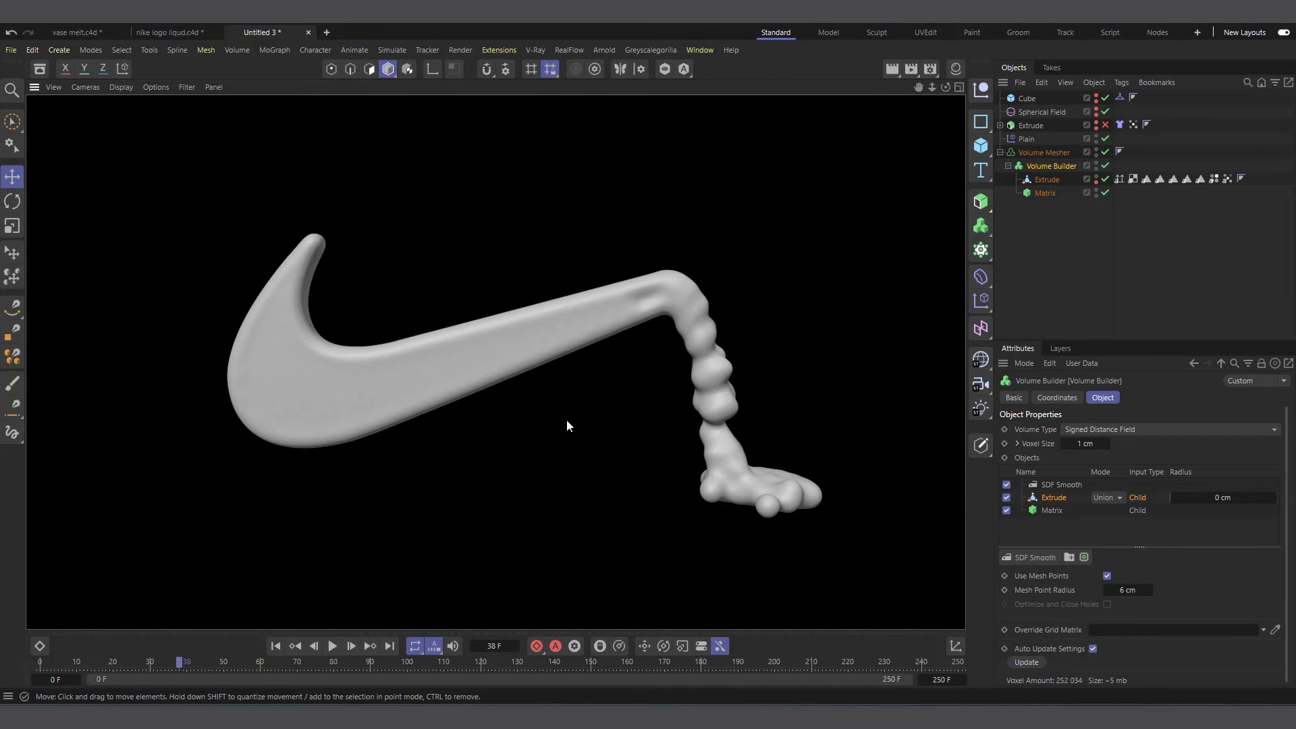
pyautogui.click(1028, 167)
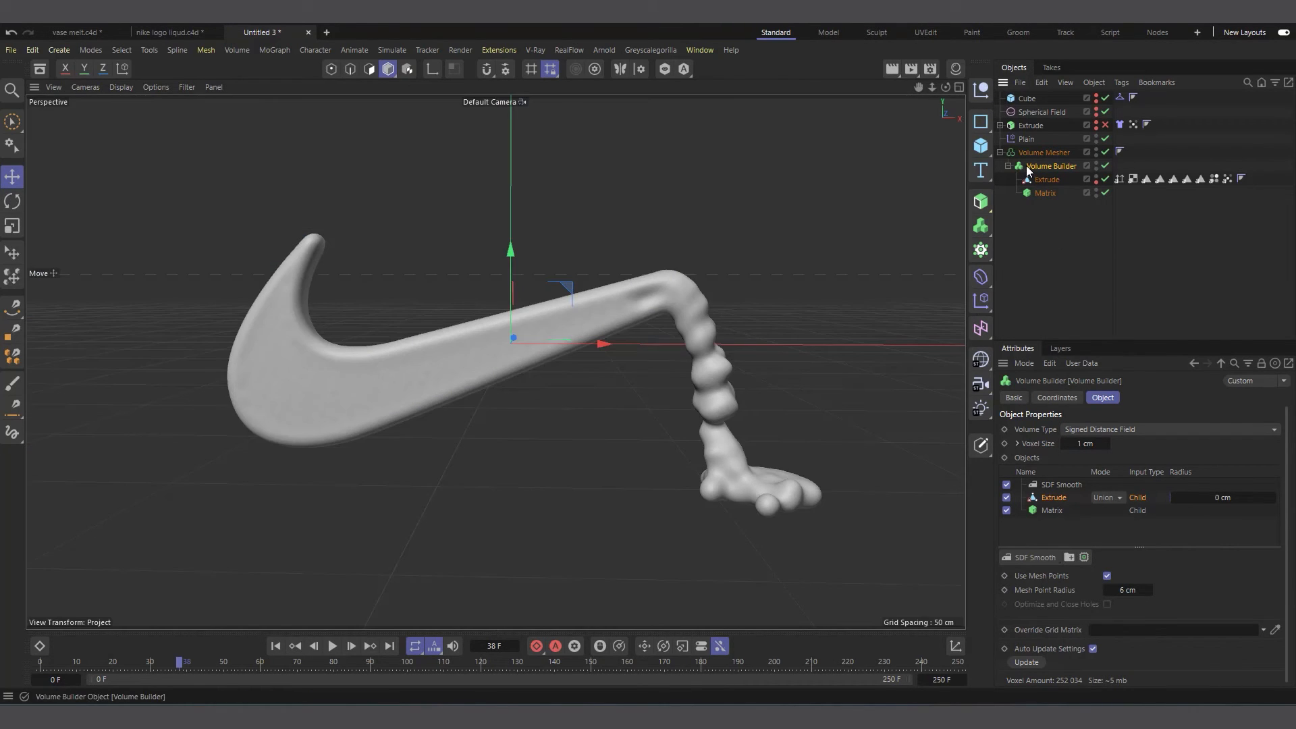
# Switch to the nike logo liqud.c4d project, select the Volume_Mesher Alembic, and view its melt at frame 74.
pyautogui.click(166, 32)
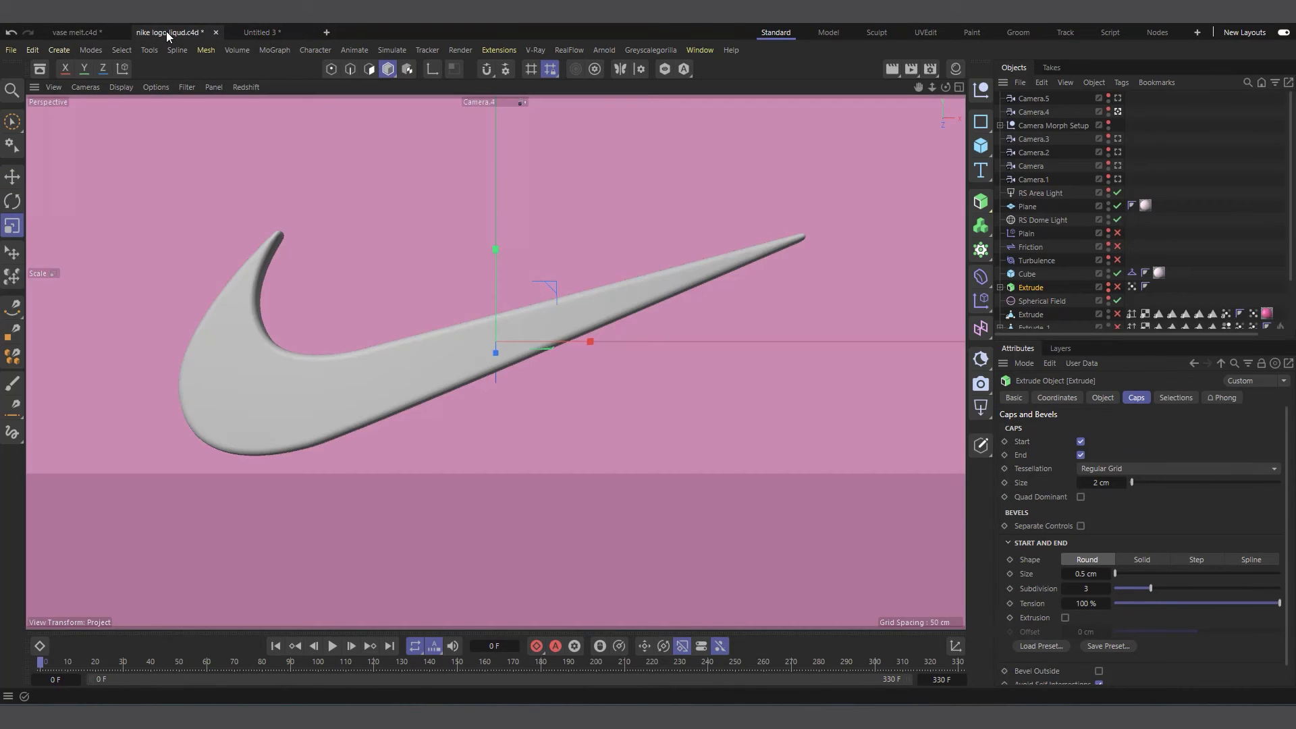
pyautogui.click(631, 297)
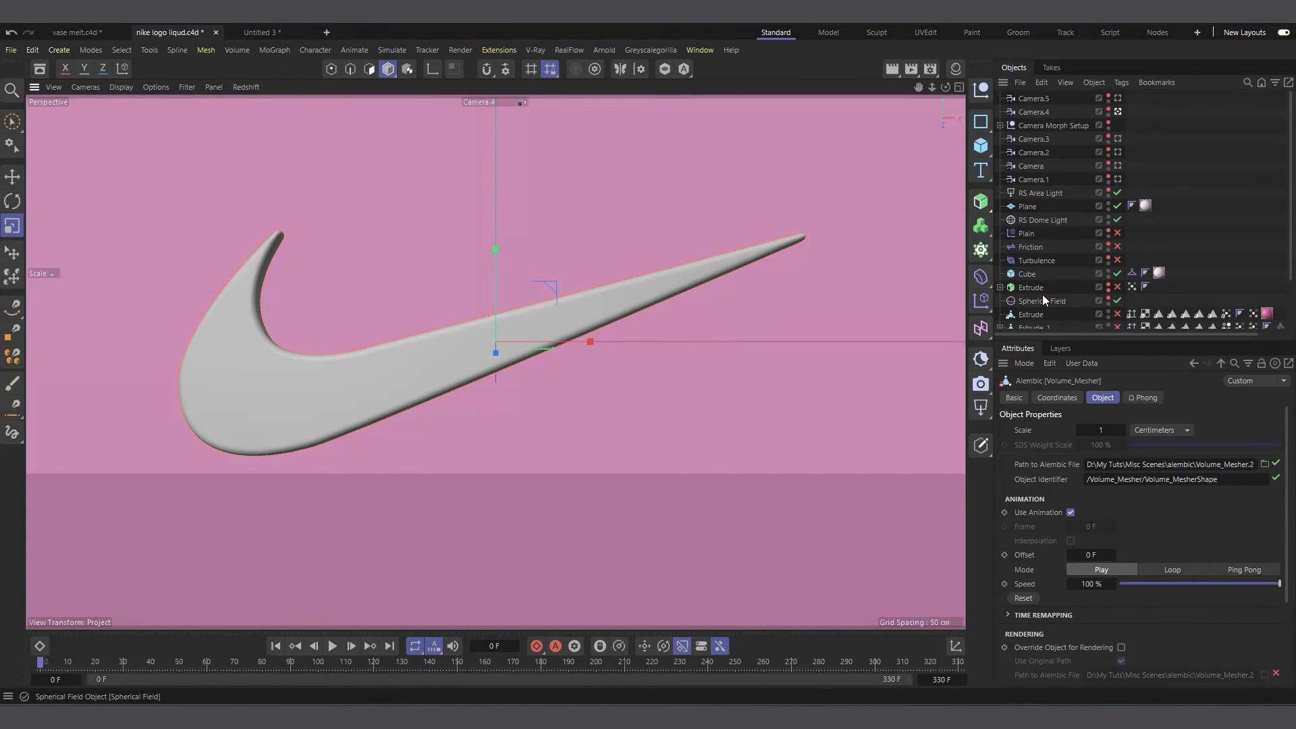
pyautogui.scroll(-3, 1042, 294)
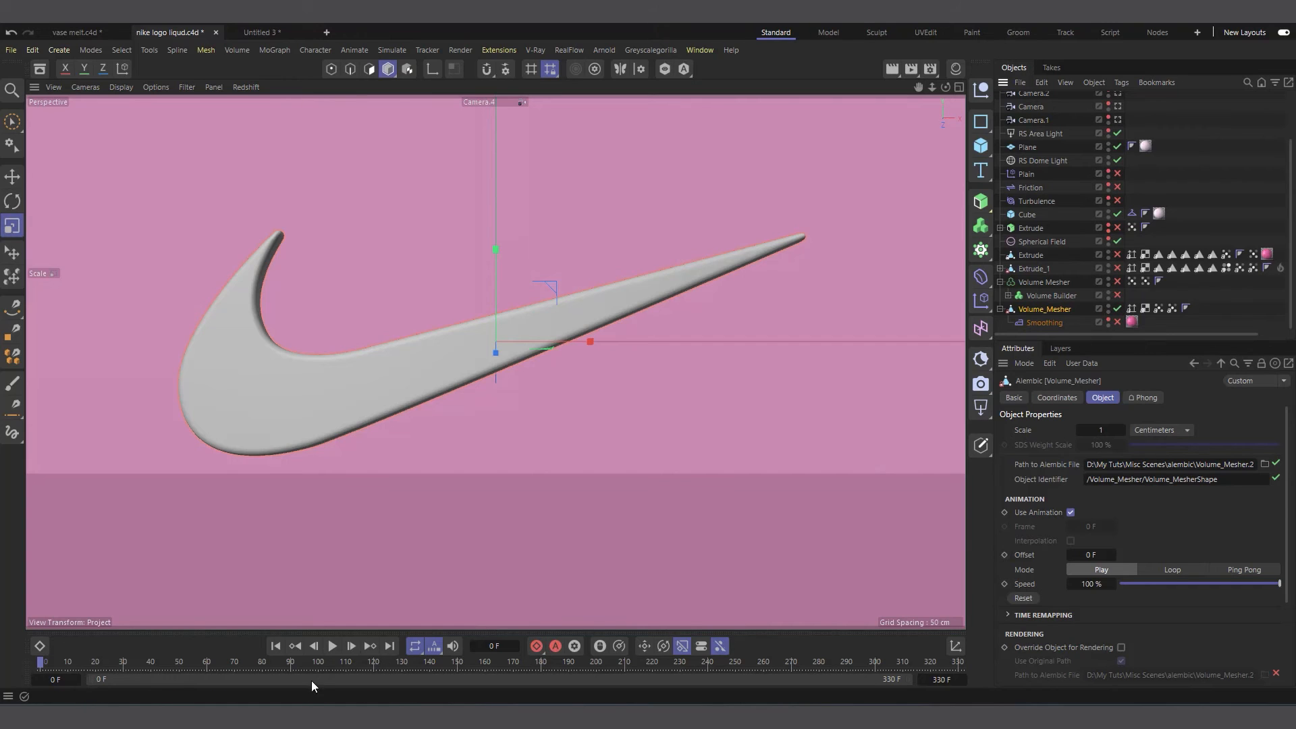
pyautogui.click(248, 669)
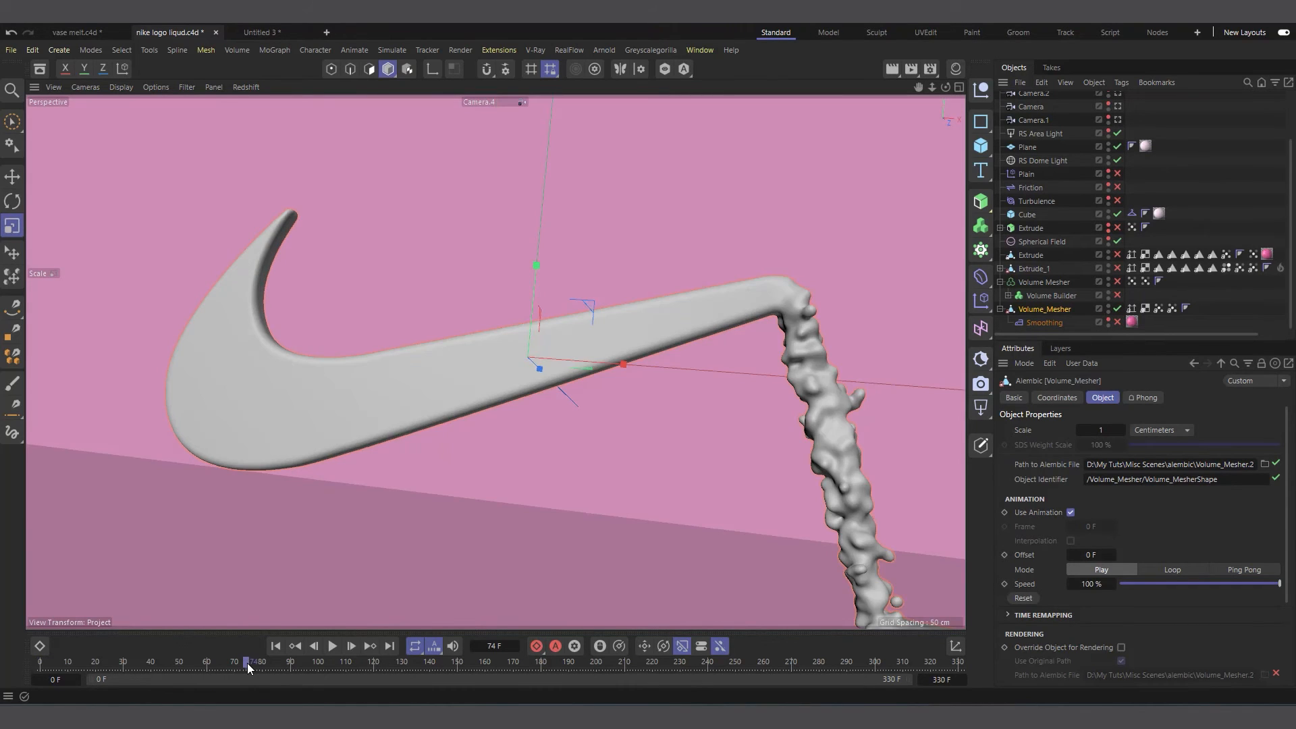
# Disable the Volume_Mesher Alembic, enable Extrude_1, play its tearing animation from the start, and rewind.
pyautogui.click(1118, 308)
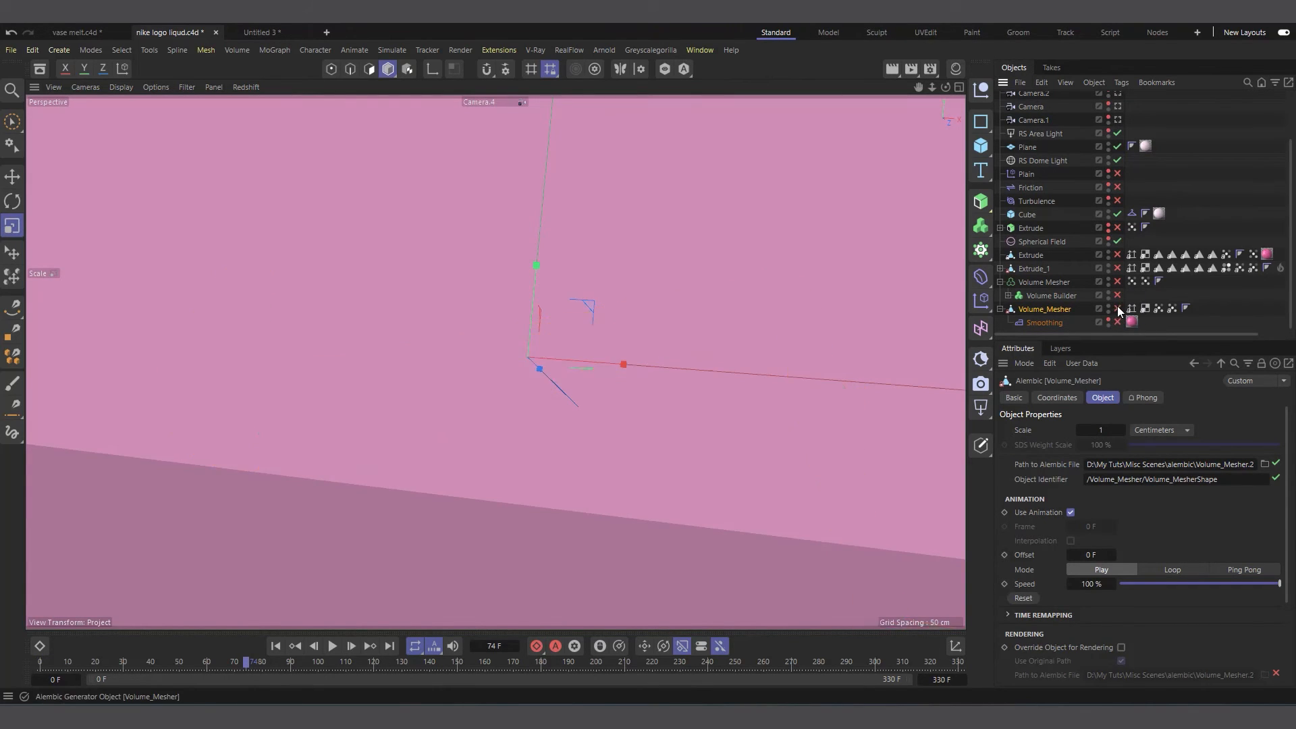
pyautogui.click(1118, 269)
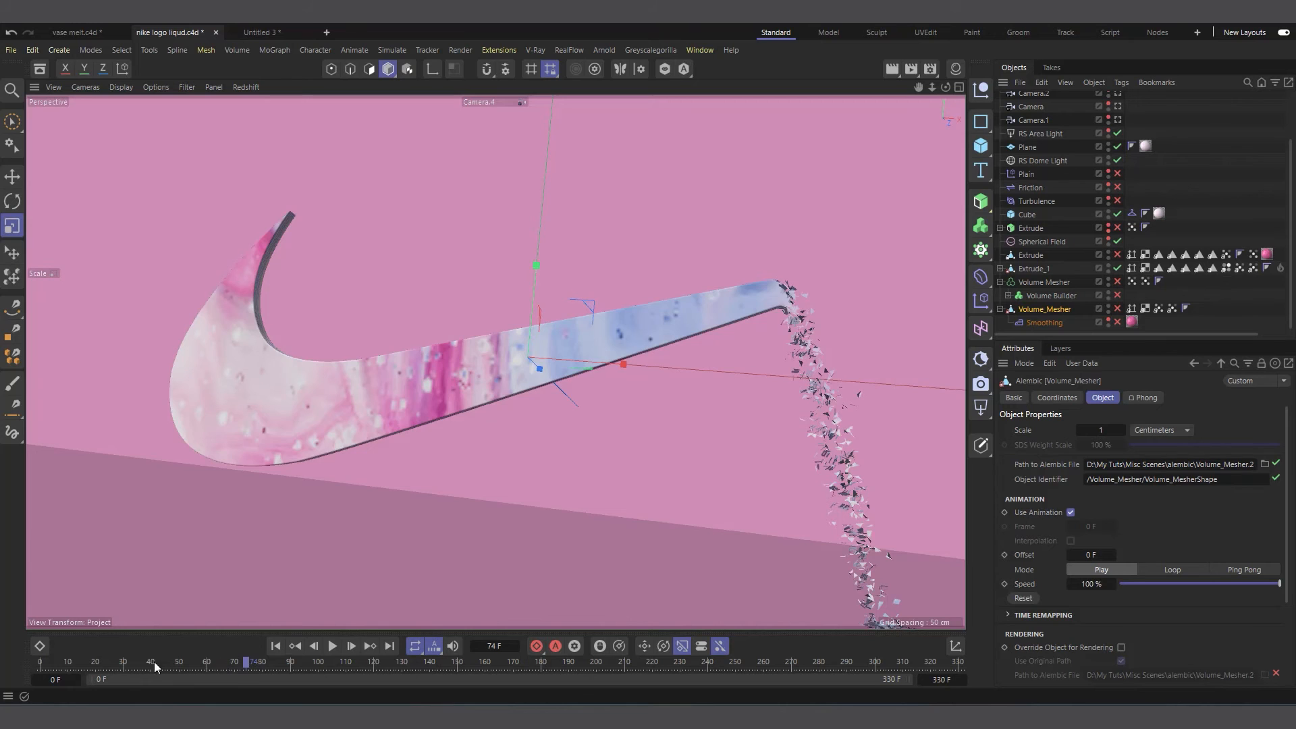
pyautogui.moveTo(235, 661); pyautogui.dragTo(26, 674)
pyautogui.click(333, 646)
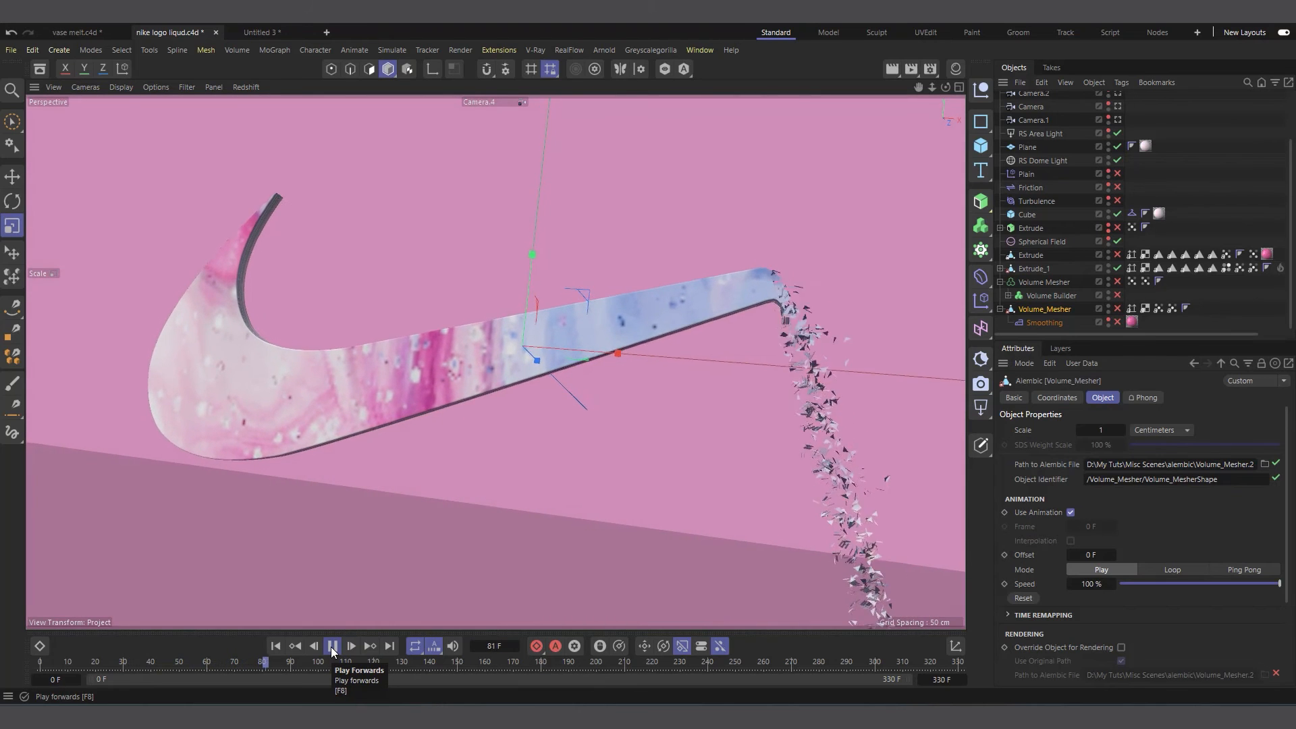
pyautogui.click(331, 648)
pyautogui.click(276, 646)
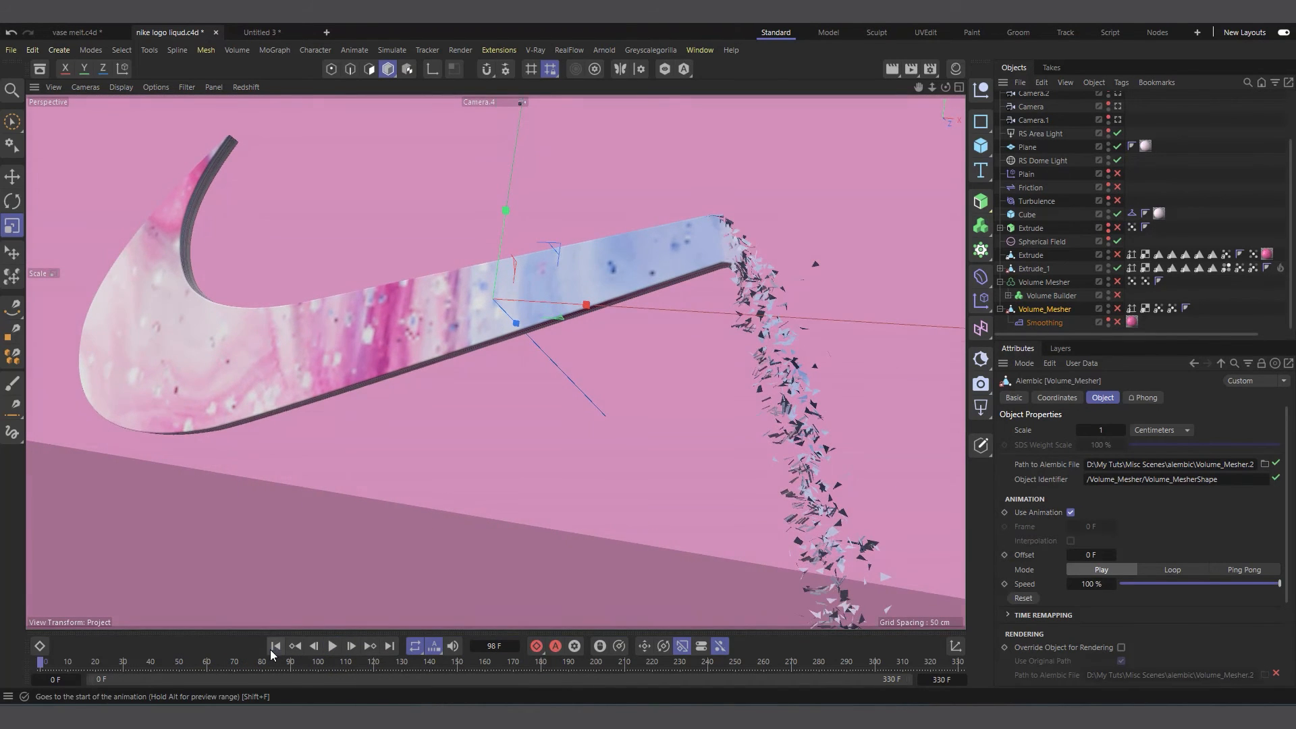
# Look through the scene cameras from Camera.5 to Camera, playing the animation briefly to frame 16.
pyautogui.scroll(3, 1087, 127)
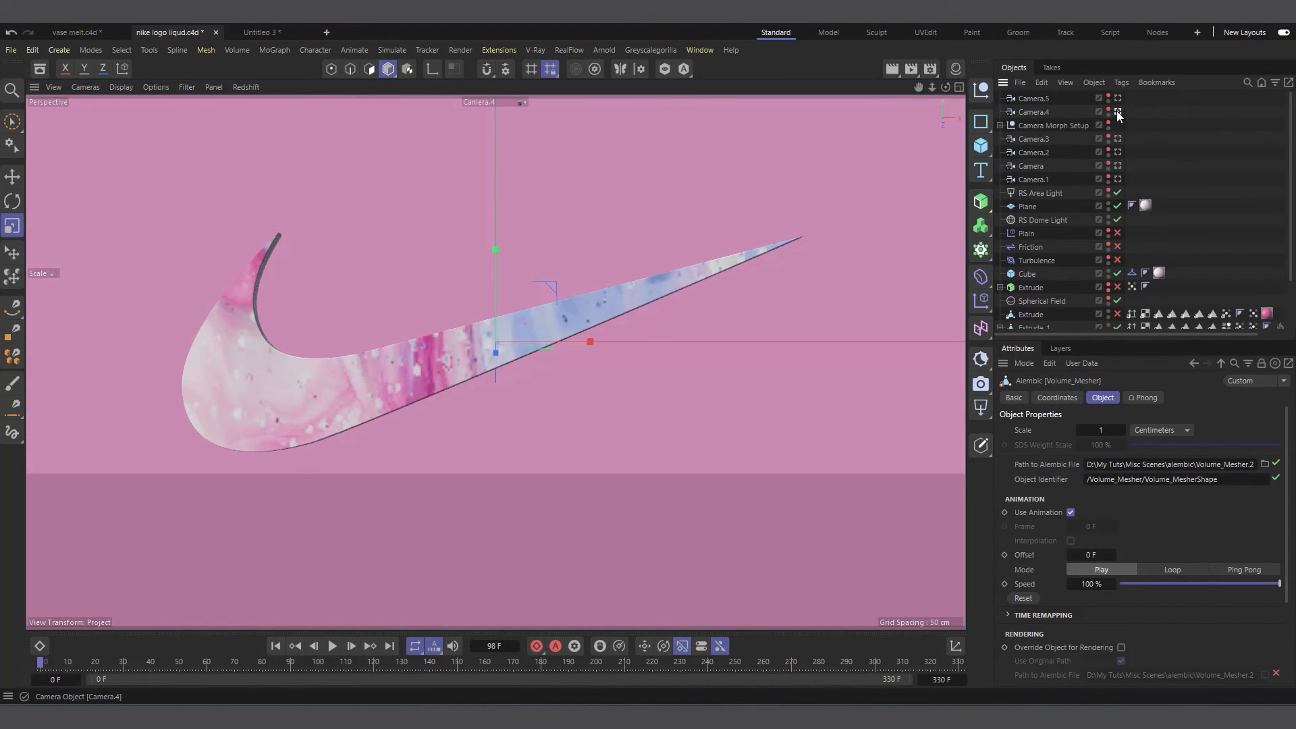
pyautogui.click(1118, 99)
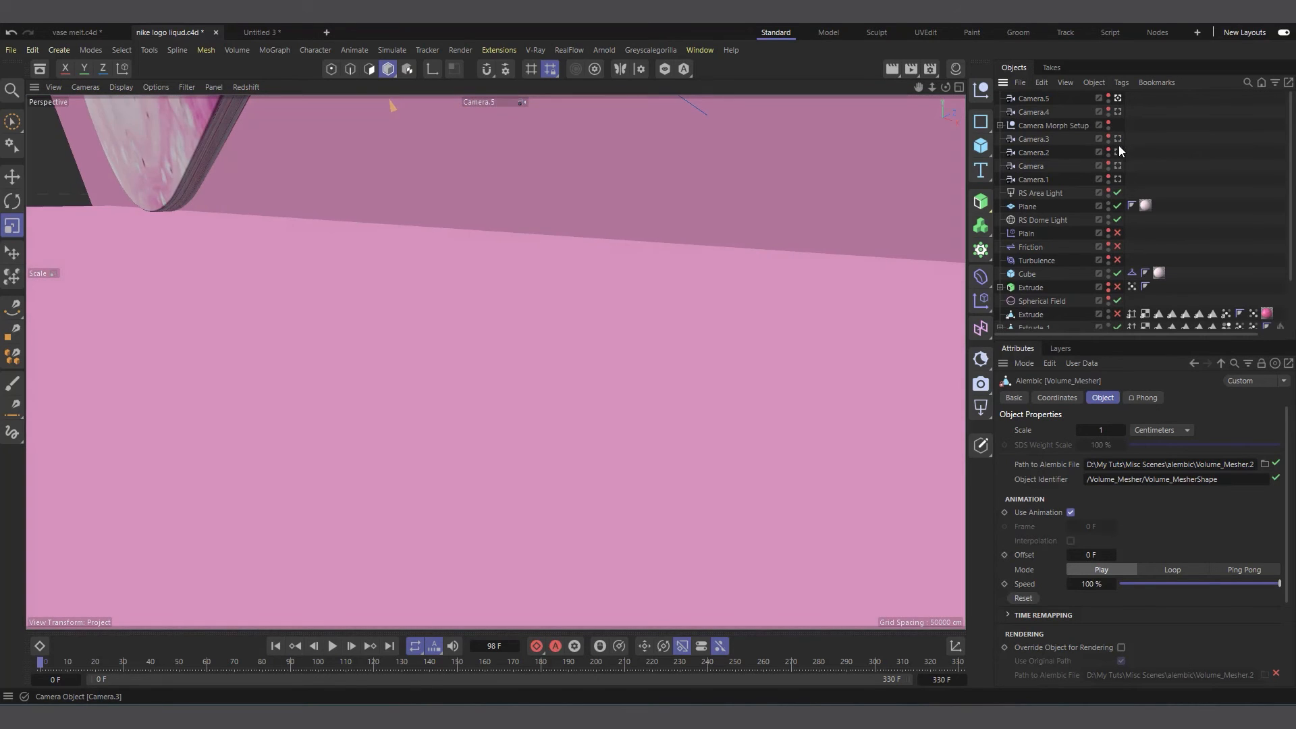
pyautogui.click(1119, 165)
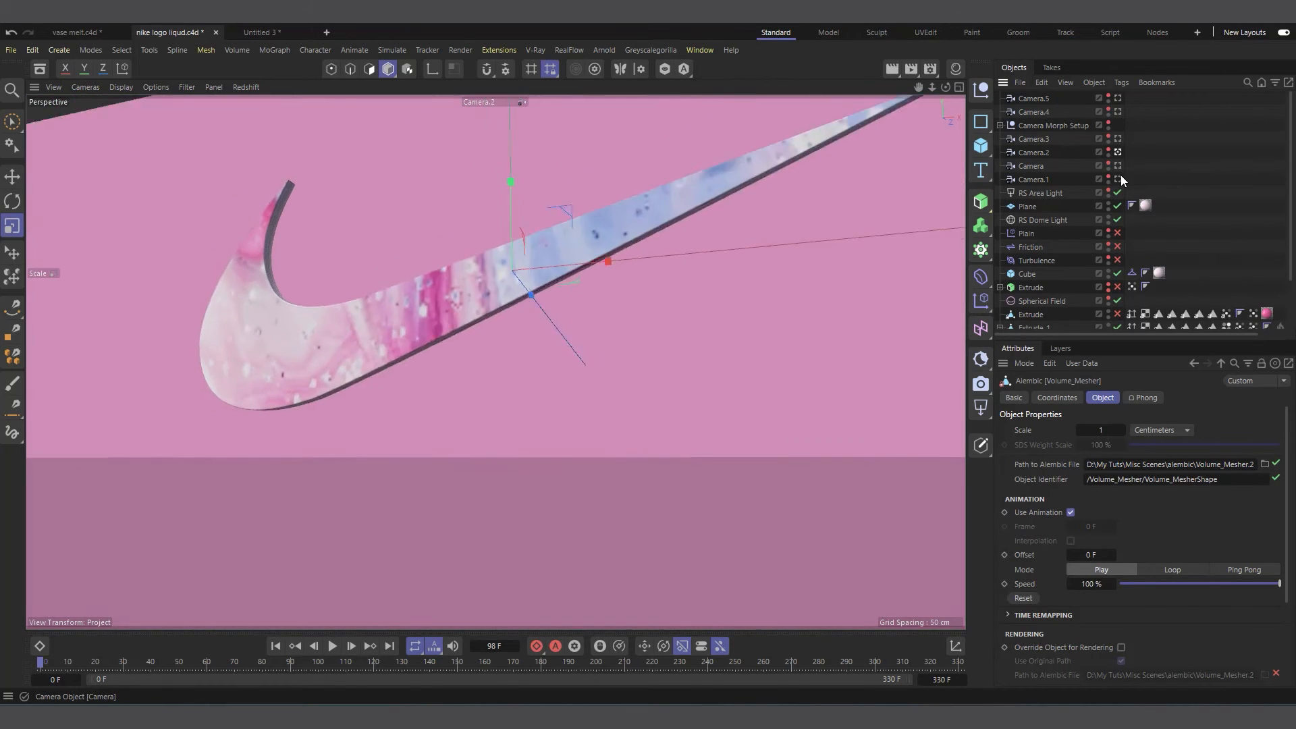
pyautogui.click(334, 647)
pyautogui.click(334, 647)
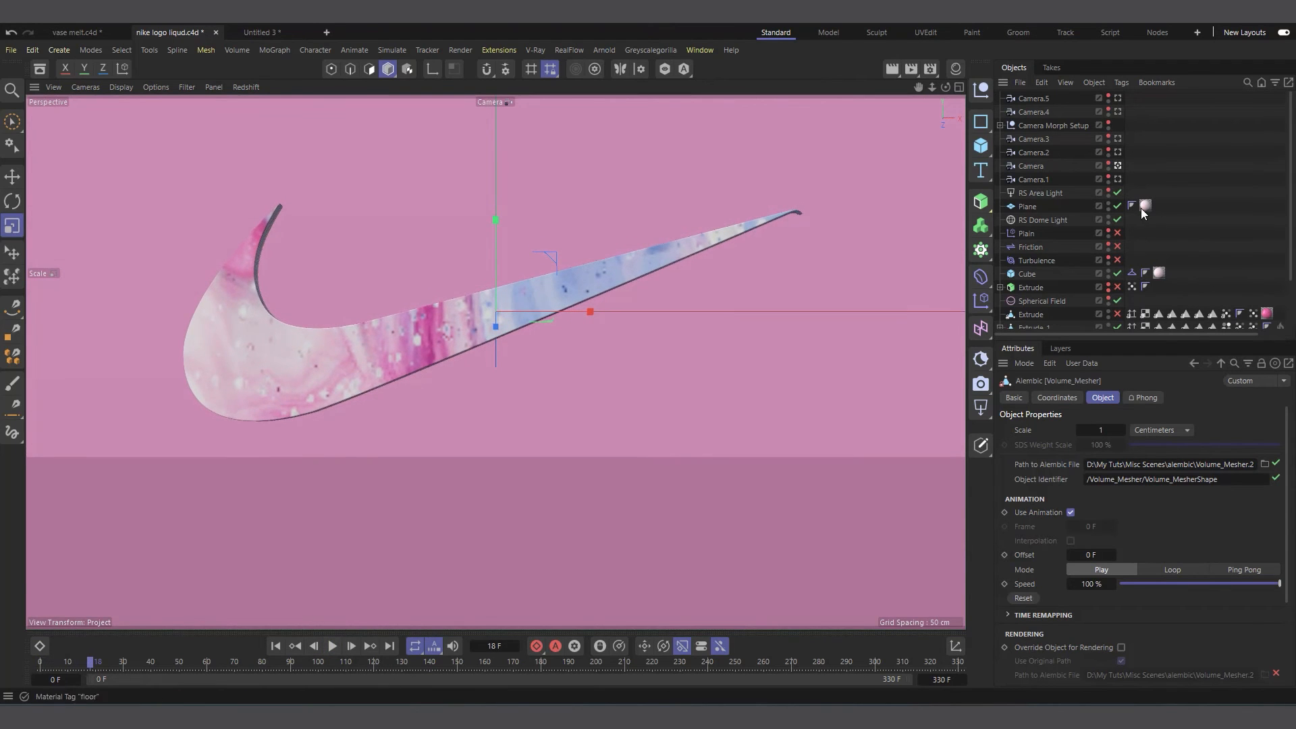
# View the logo through Camera.1, return to the default camera, and play the tearing animation to frame 149.
pyautogui.click(1119, 179)
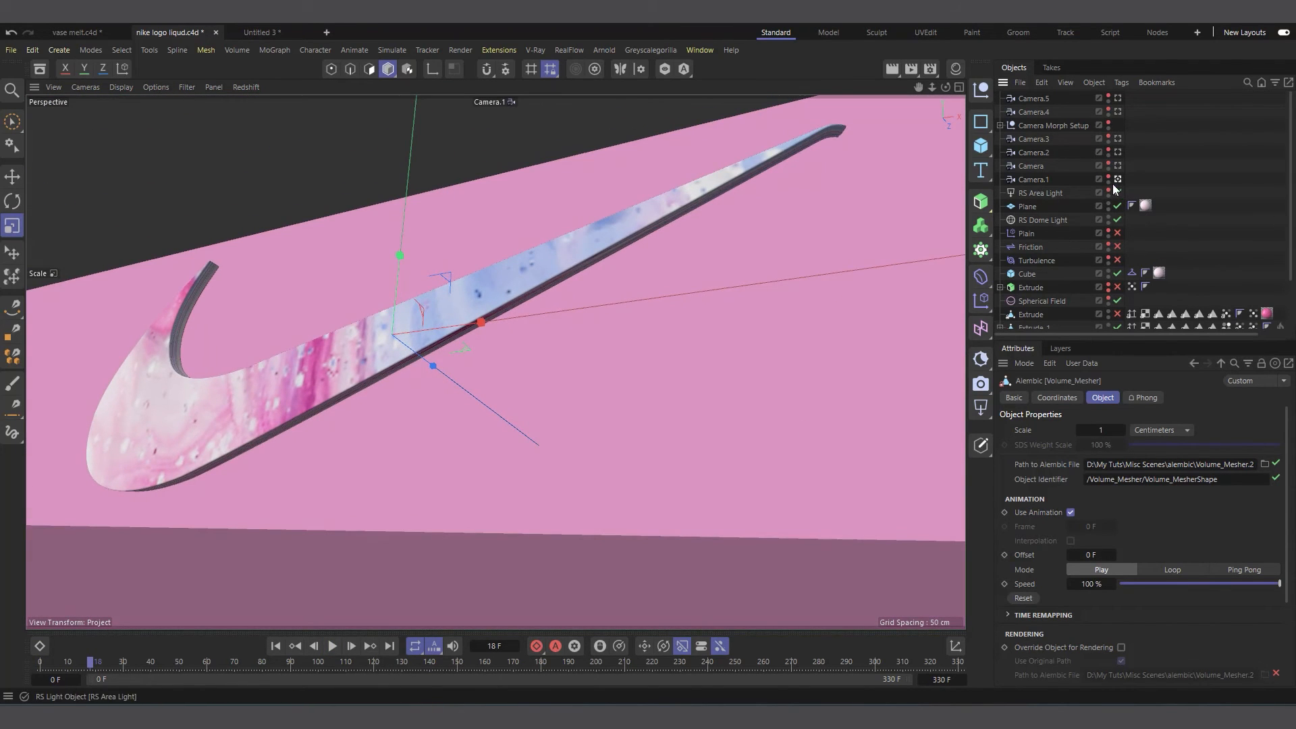
pyautogui.click(1118, 179)
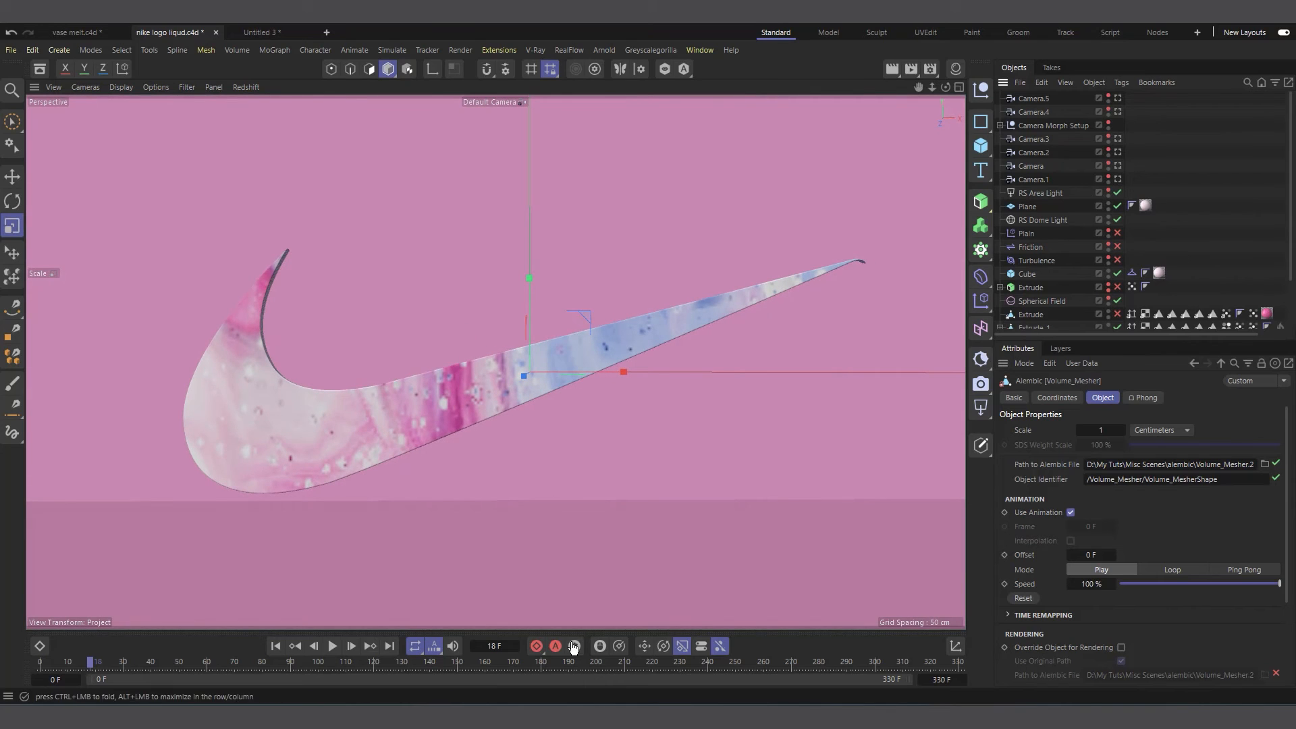
pyautogui.click(332, 647)
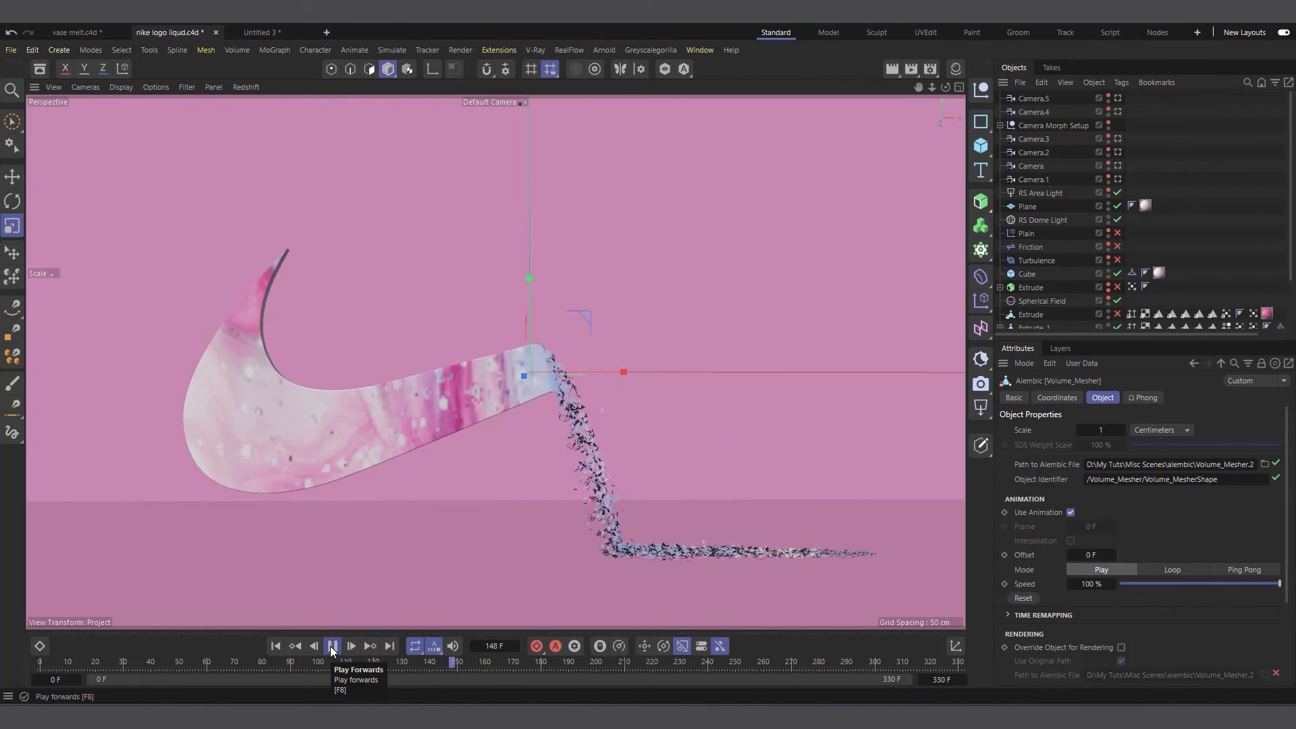
pyautogui.click(333, 646)
# Expand the Volume Builder and enable its Matrix.2, Matrix.1 and Matrix children.
pyautogui.scroll(-3, 1037, 285)
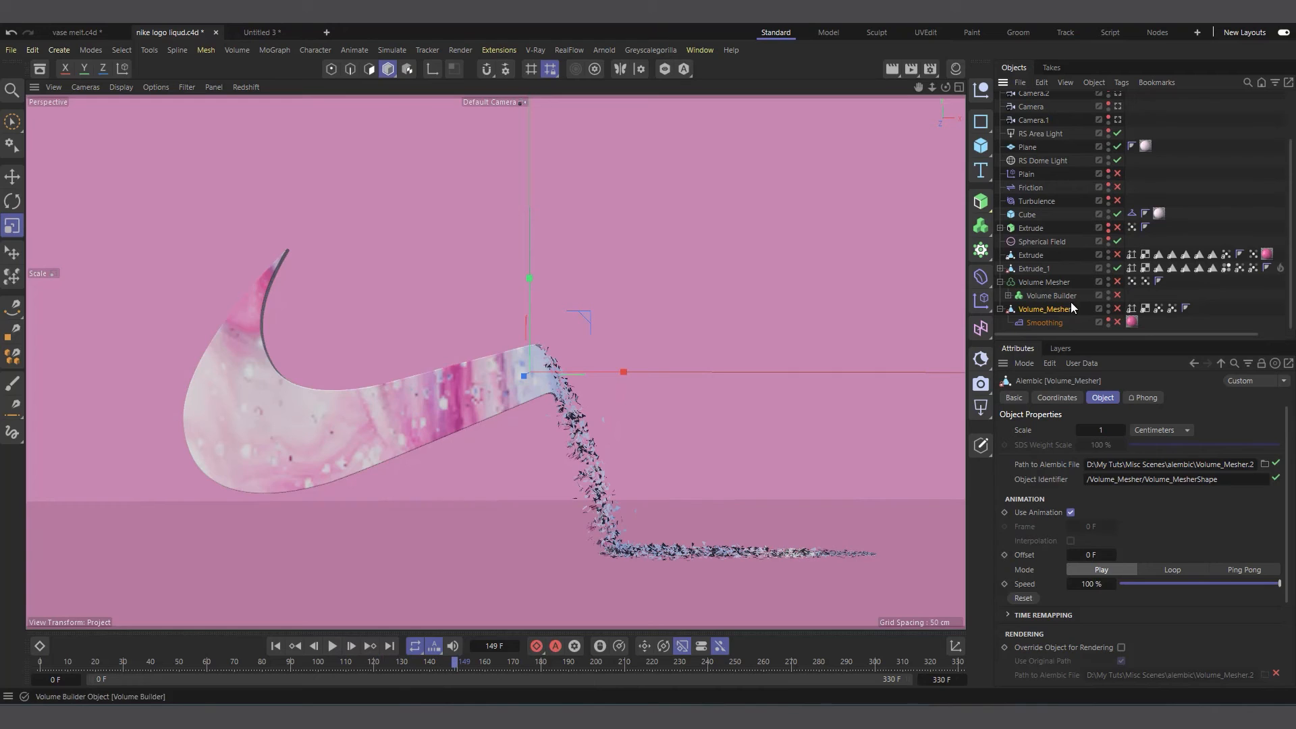
pyautogui.click(1008, 296)
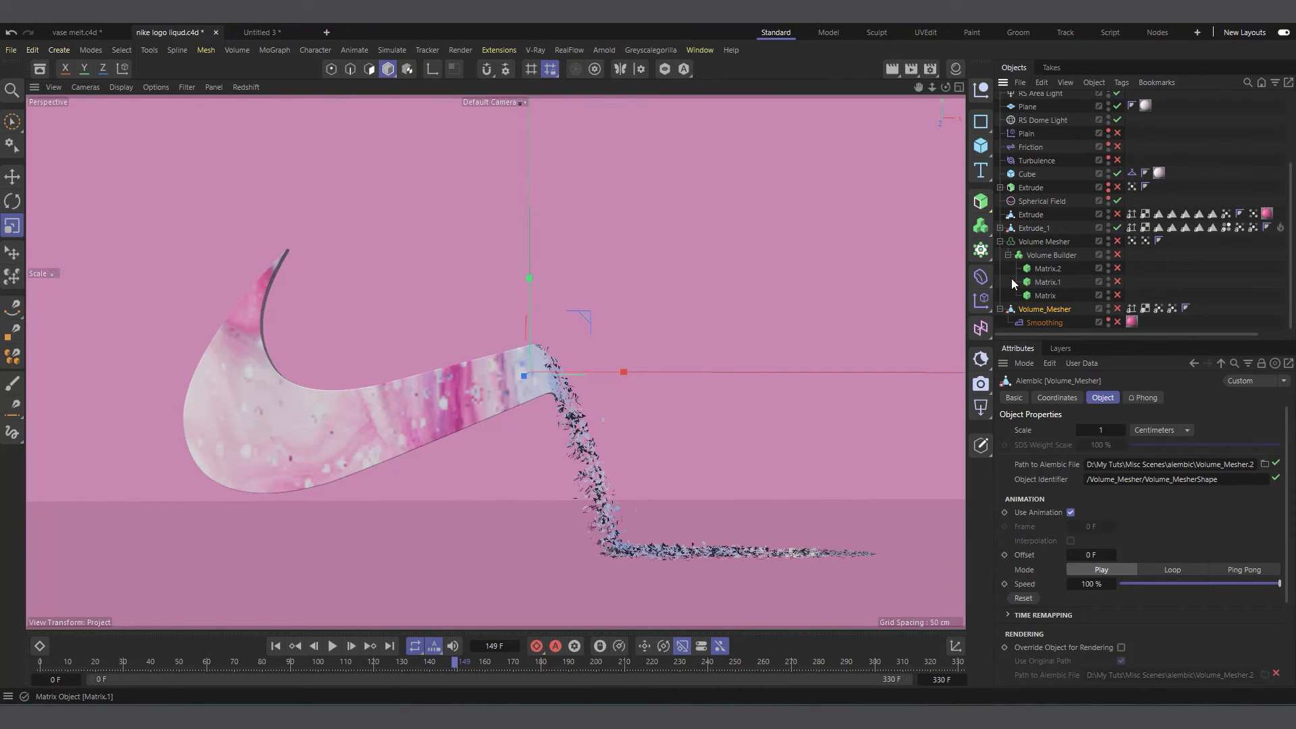
pyautogui.click(1052, 269)
pyautogui.click(1118, 269)
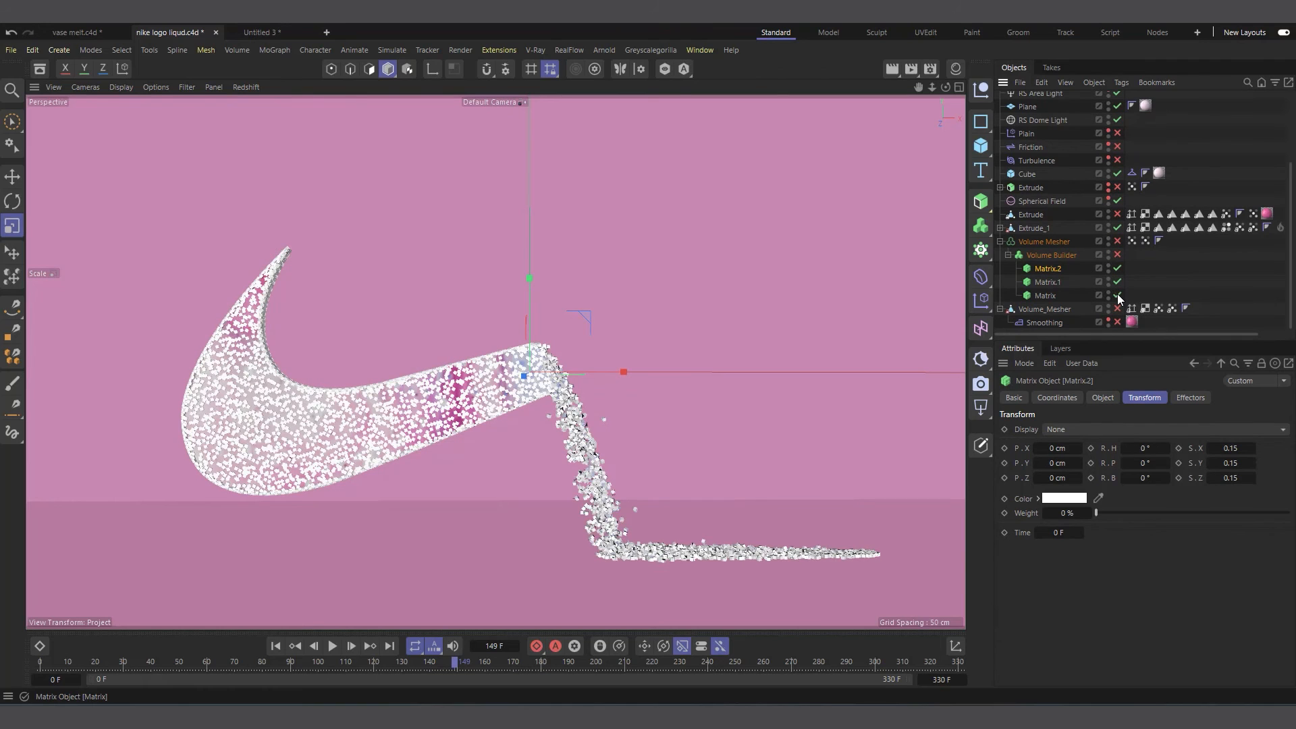
pyautogui.click(1117, 296)
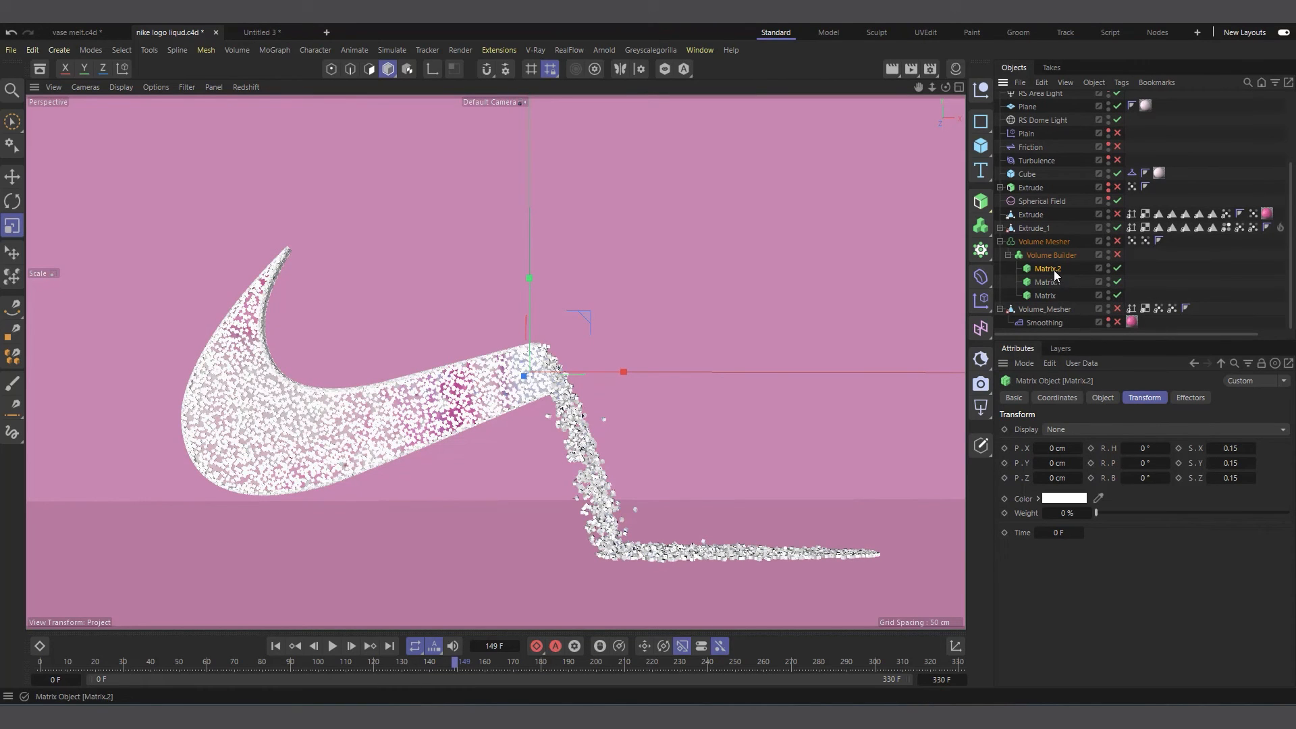
# Examine the Object properties and Extrude_1 source of the Matrix objects under the Volume Builder.
pyautogui.click(1104, 399)
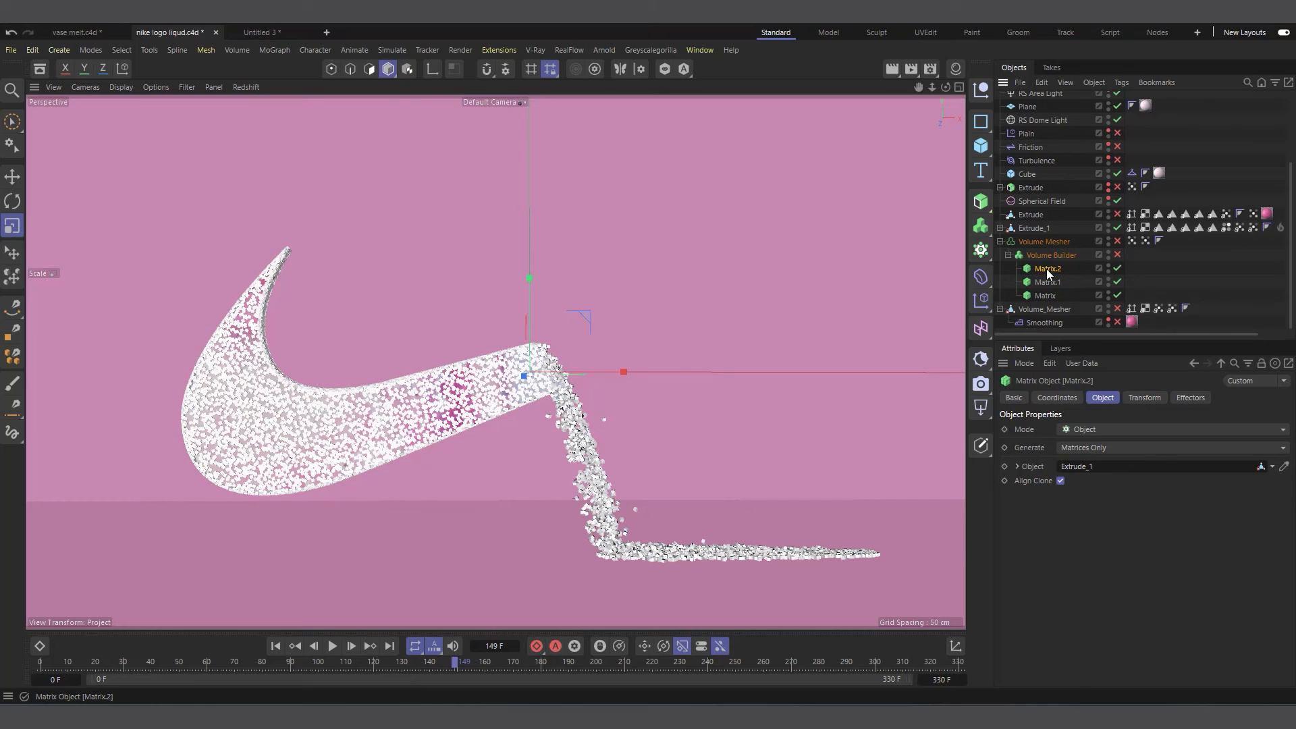
pyautogui.click(1017, 467)
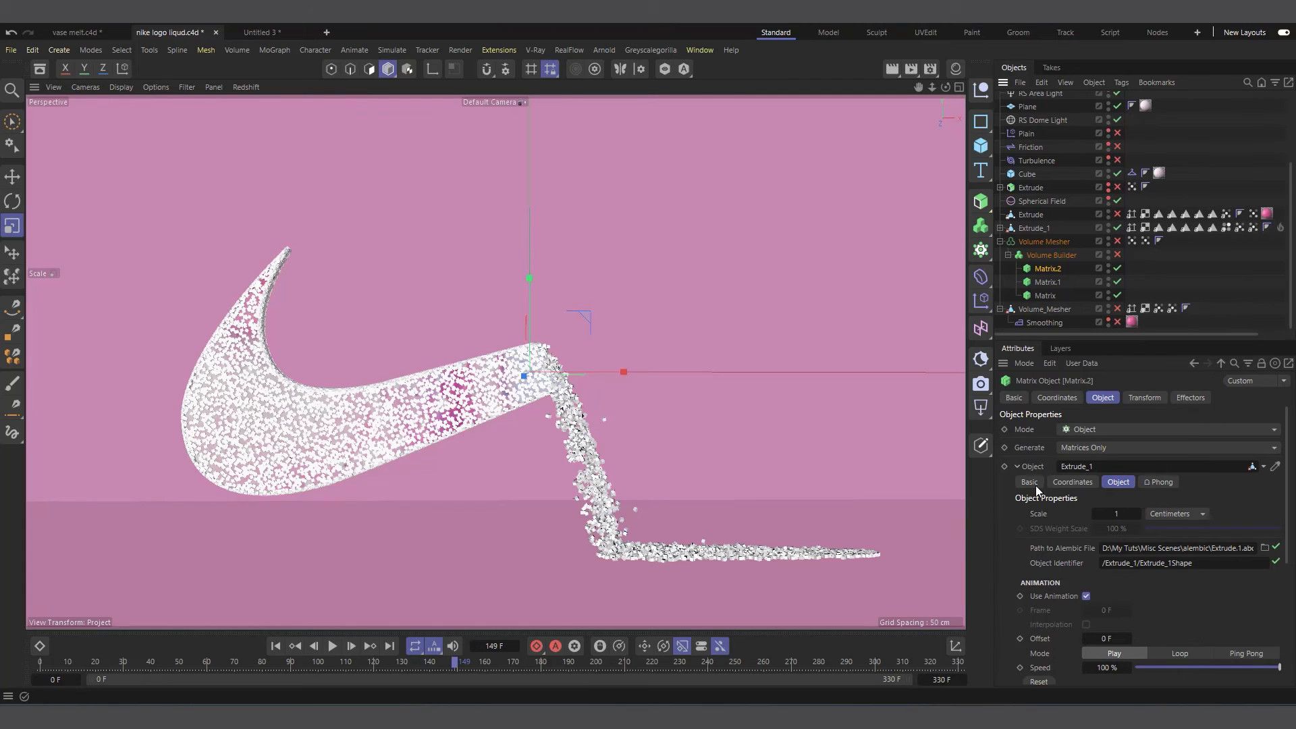
pyautogui.click(1043, 243)
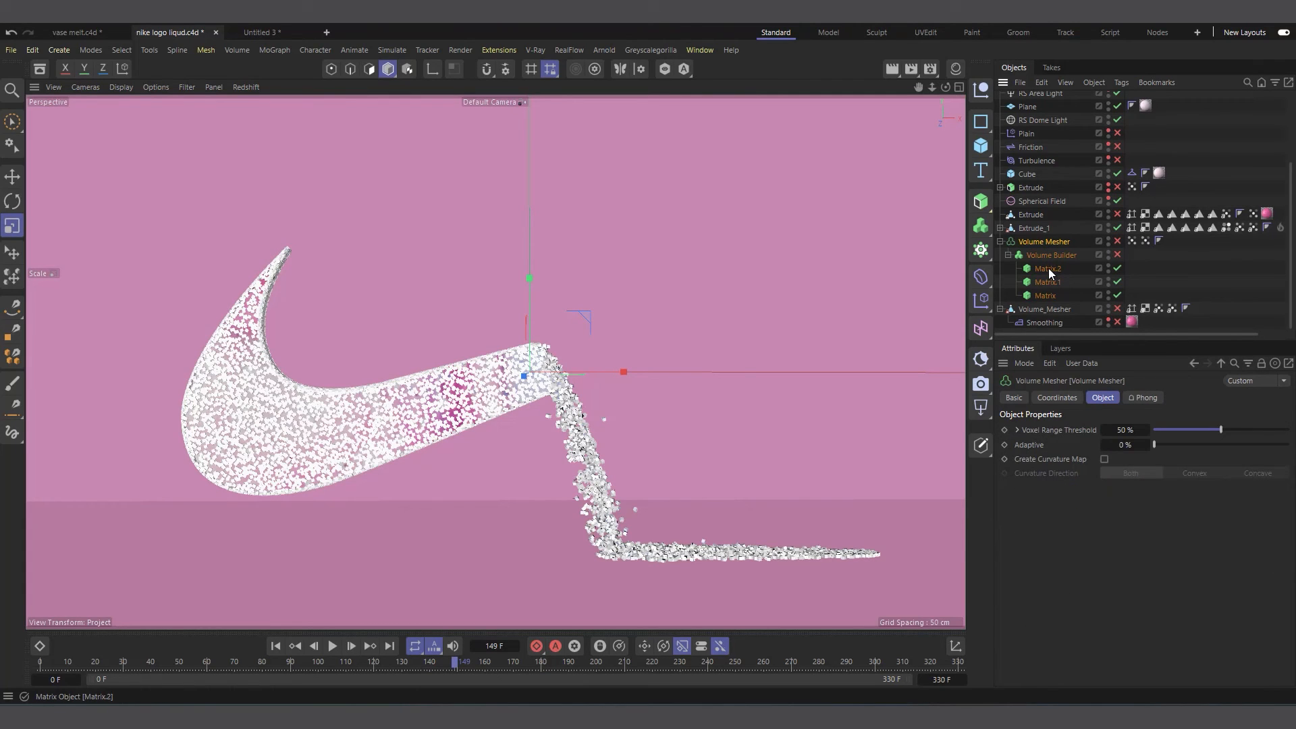
pyautogui.click(1048, 269)
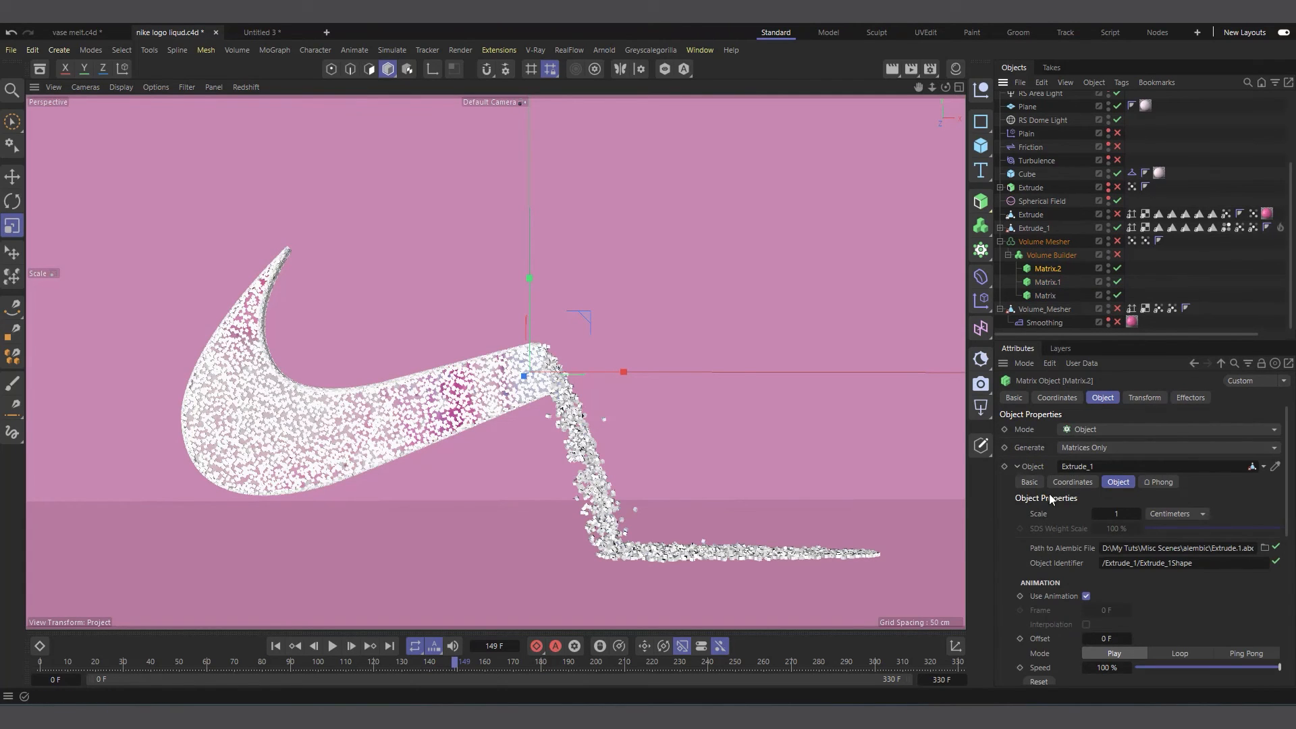
pyautogui.click(1040, 283)
pyautogui.scroll(-5, 1048, 598)
pyautogui.scroll(6, 1033, 567)
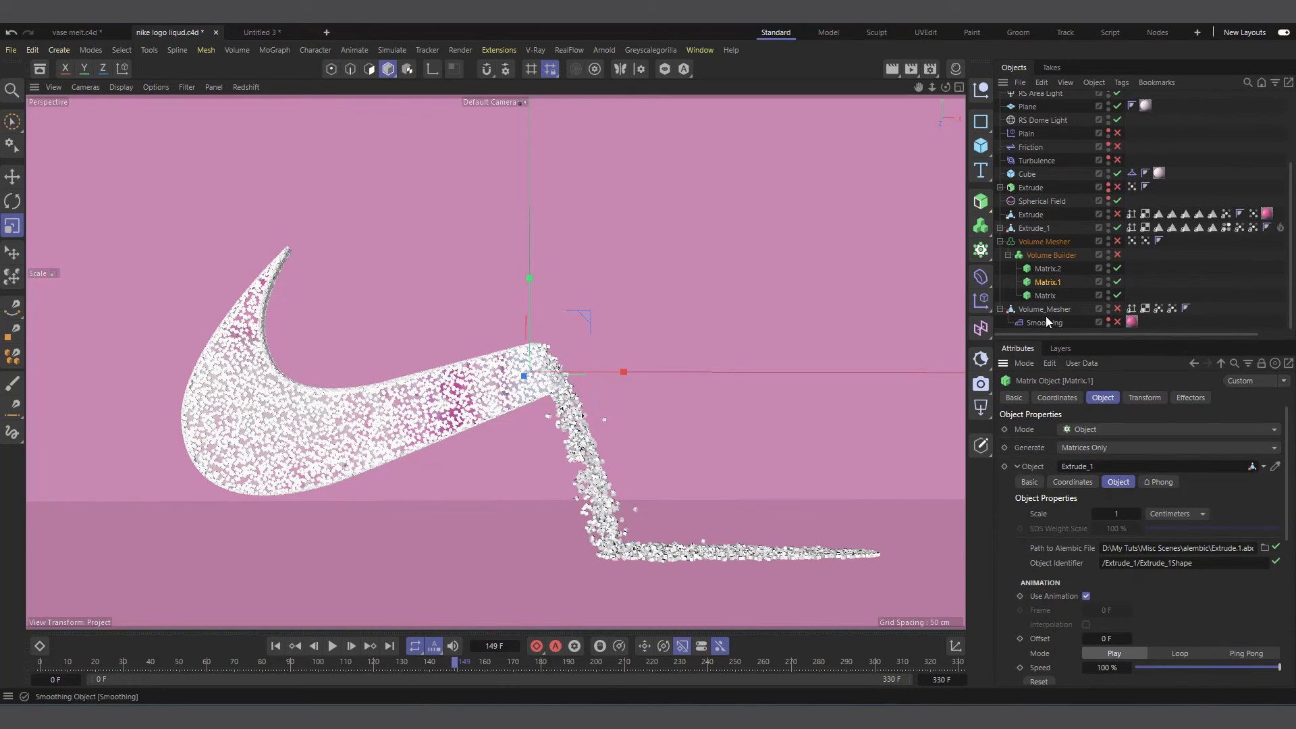
pyautogui.click(1046, 297)
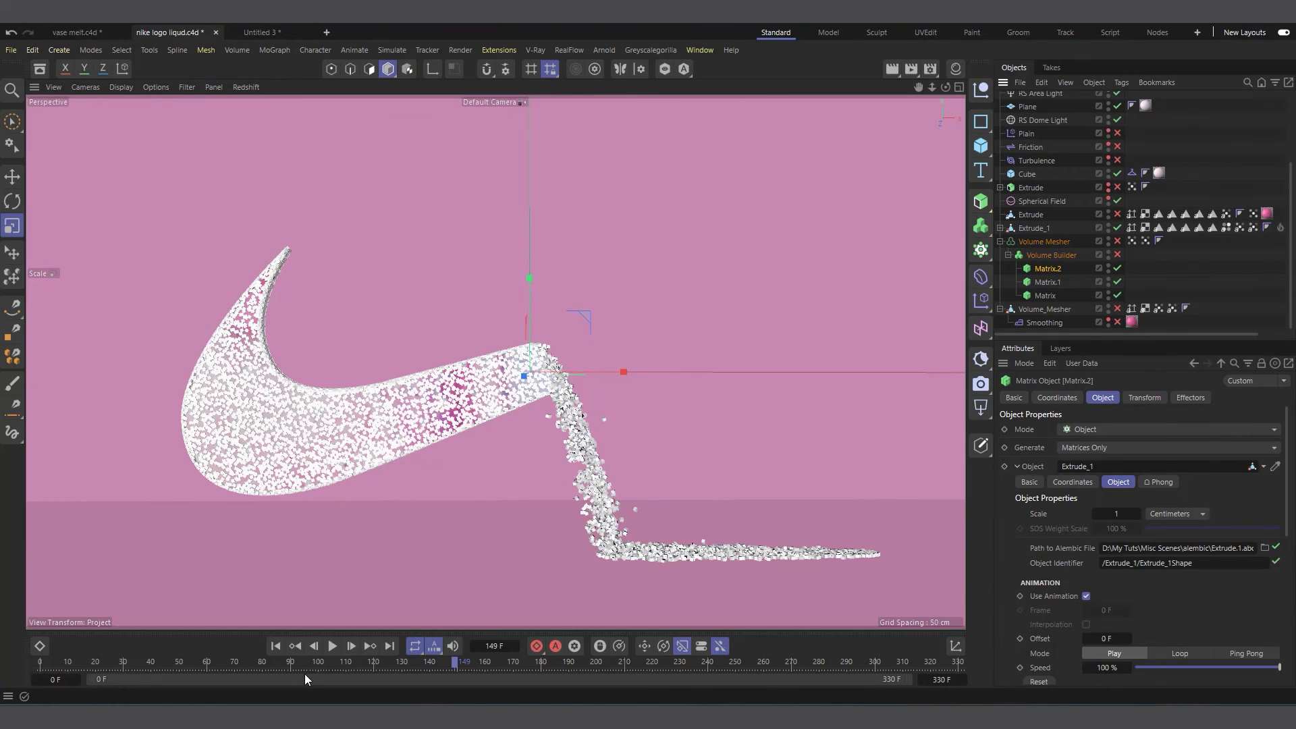
# Play the Matrix particles on the tearing logo from the start and stop at frame 84.
pyautogui.click(277, 647)
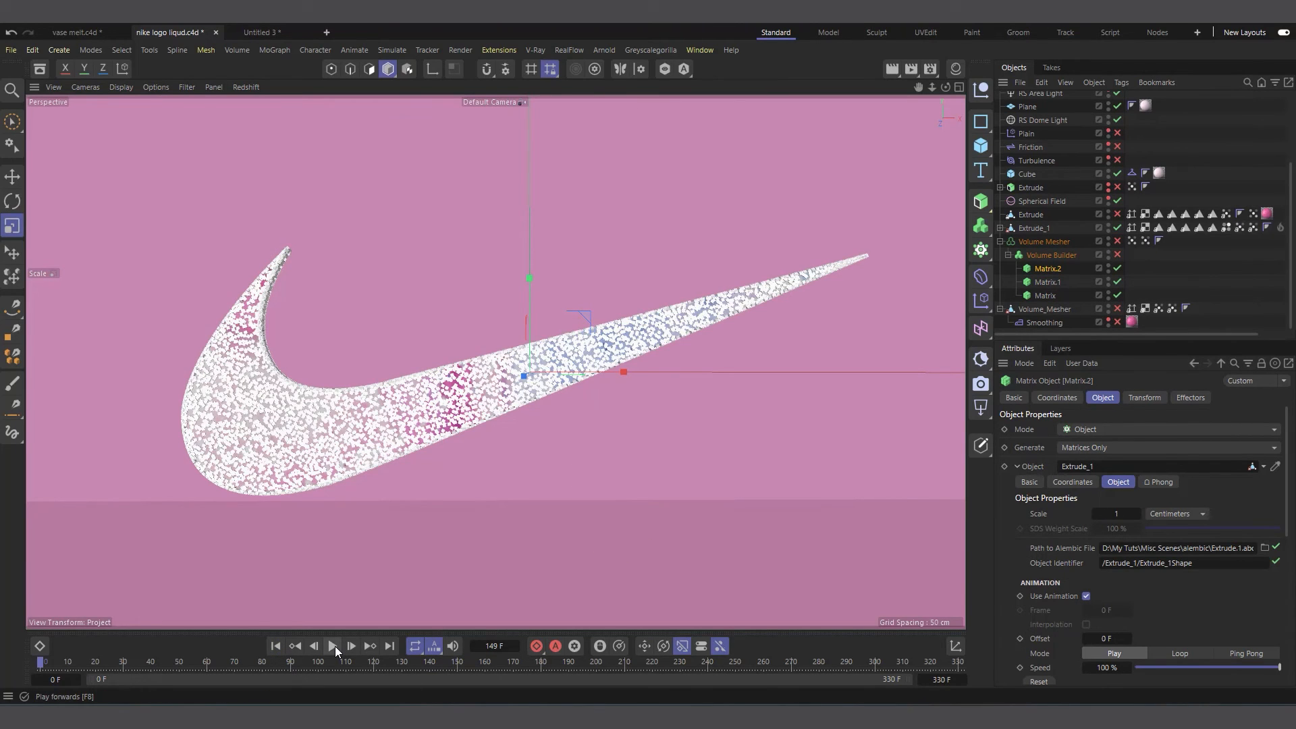
pyautogui.click(333, 647)
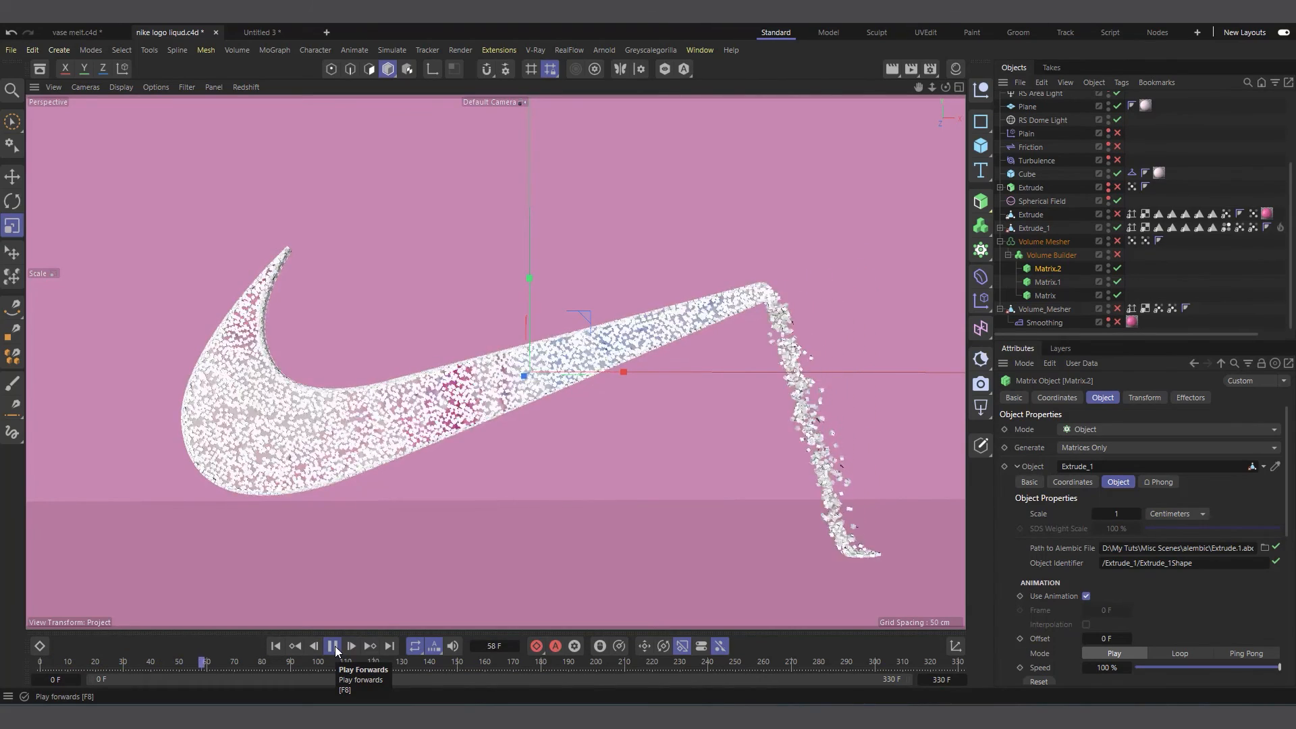
pyautogui.click(333, 646)
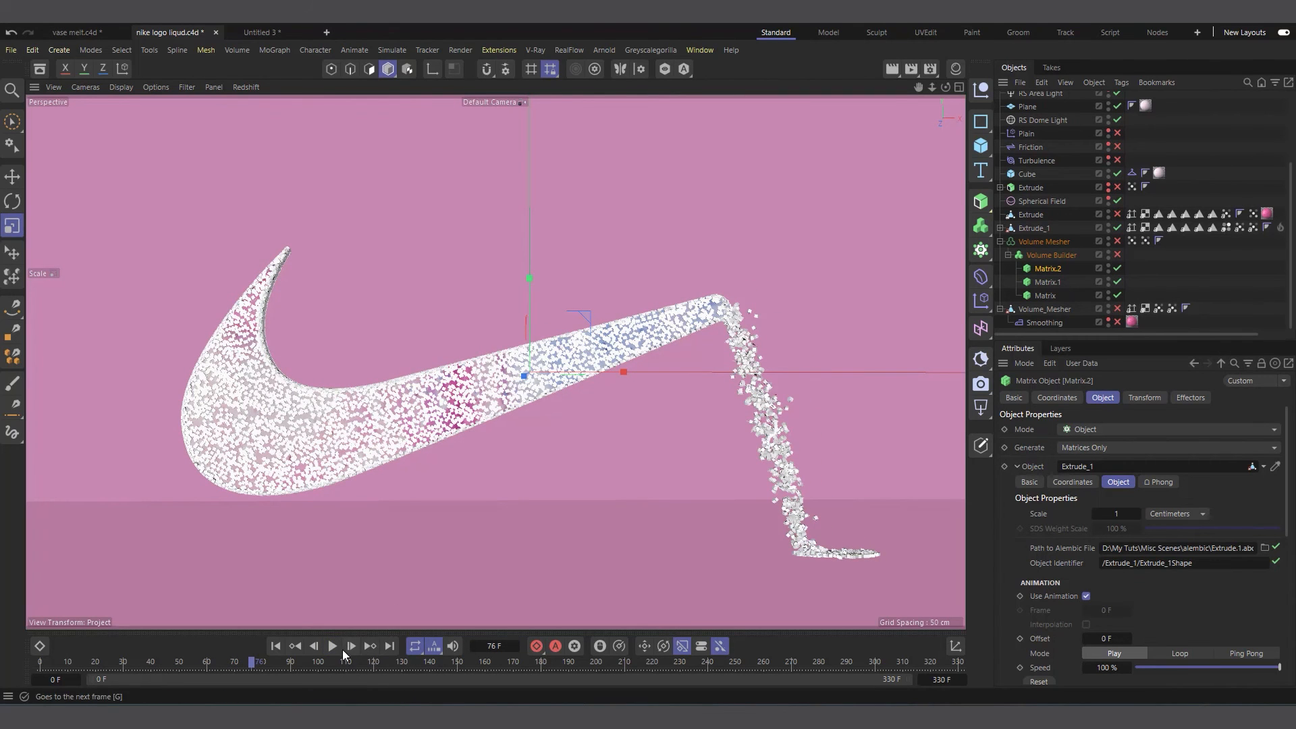
pyautogui.click(333, 648)
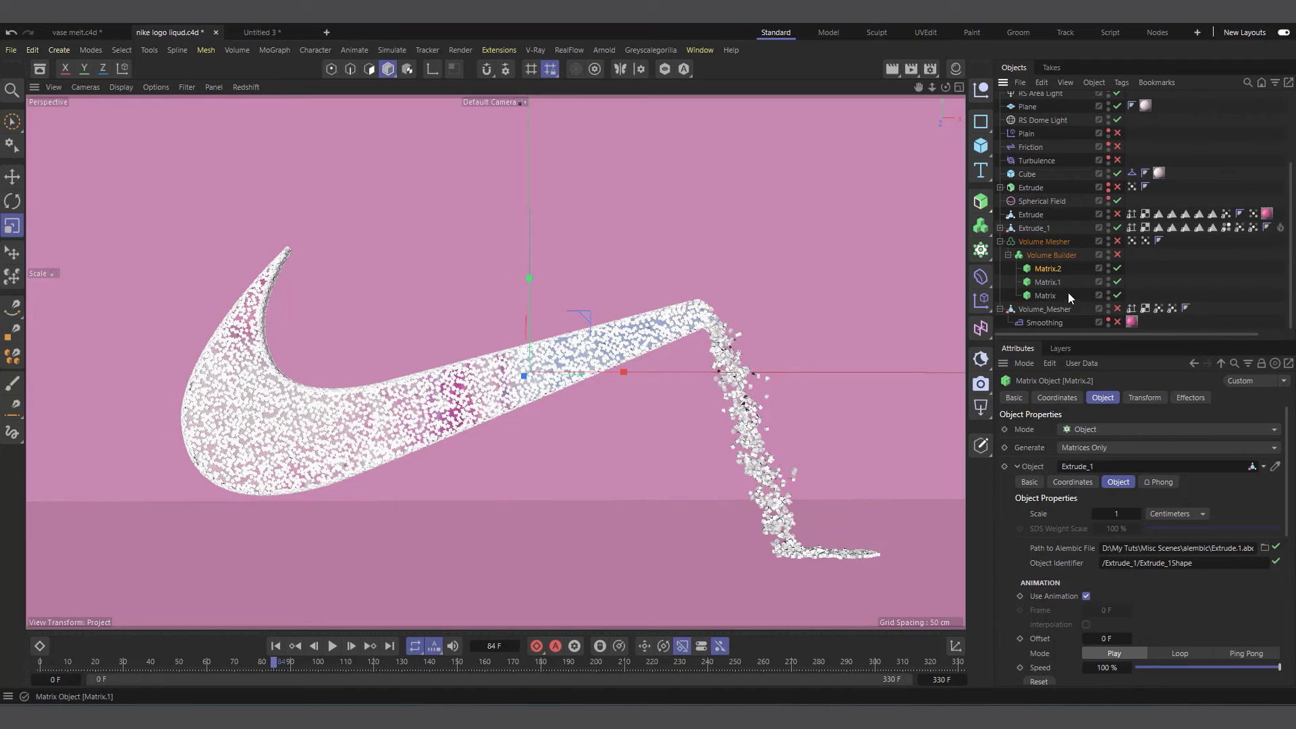
# Enable the Plain effector, play to frame 151, and review its Invert and Vertex Map fields.
pyautogui.click(1117, 134)
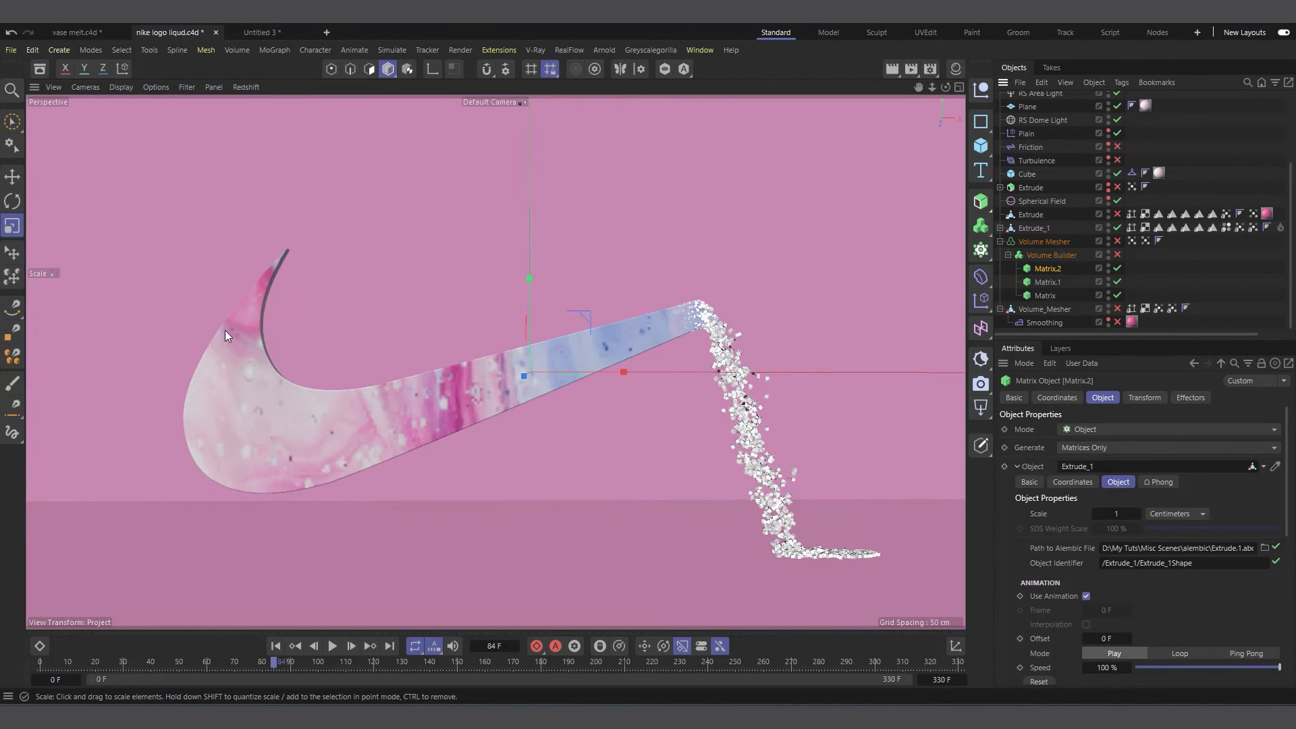
pyautogui.click(333, 647)
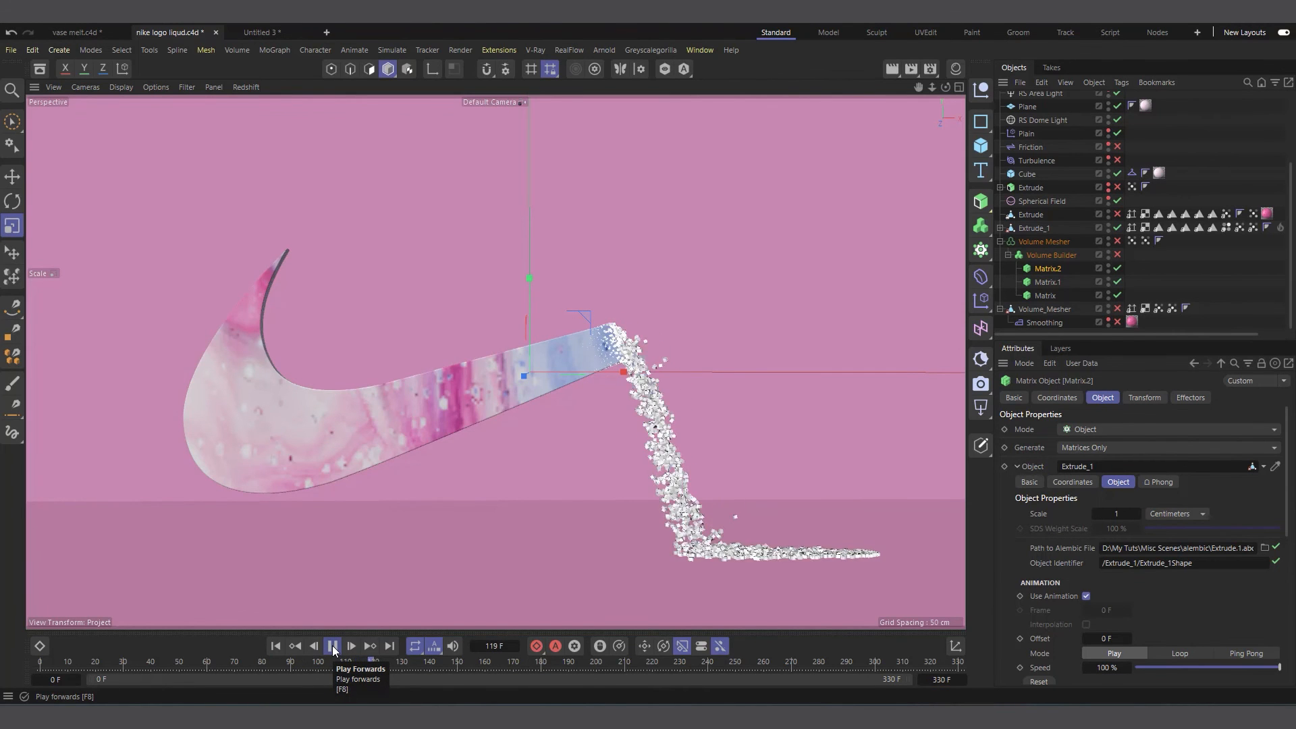
pyautogui.click(1027, 135)
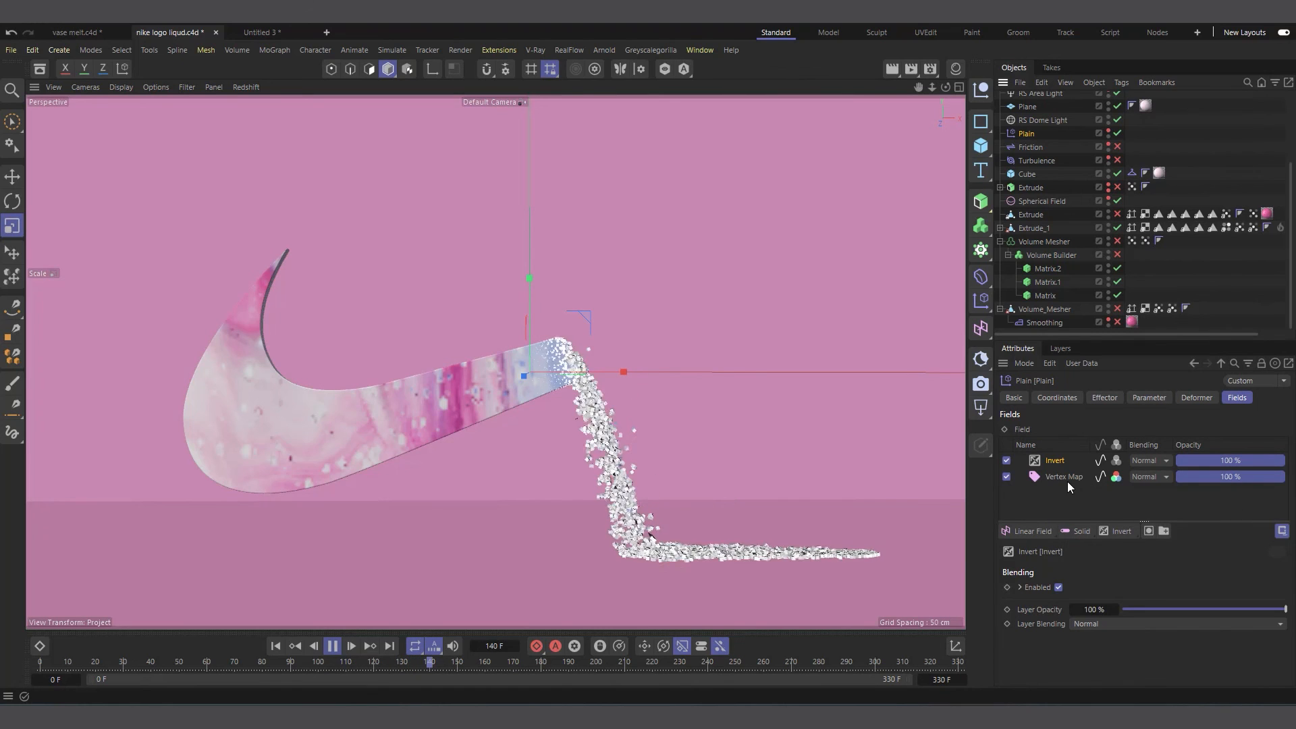
pyautogui.click(332, 646)
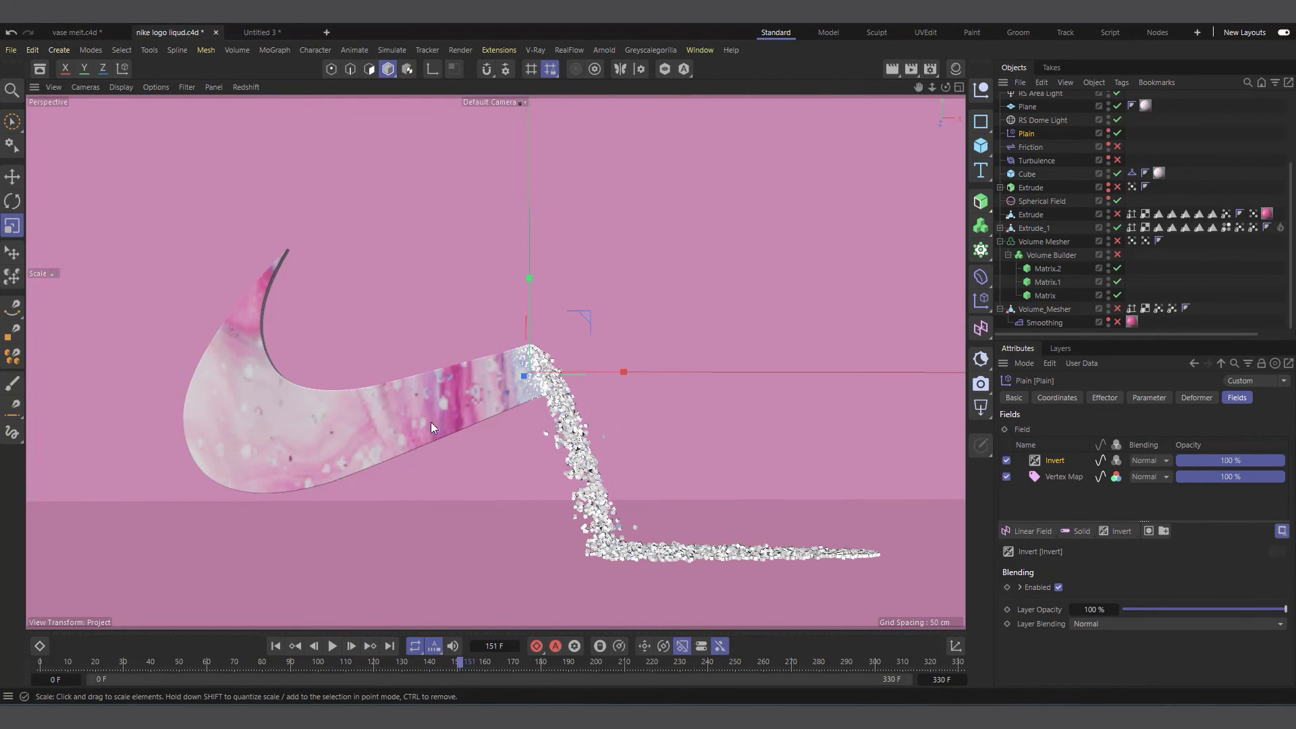
# Inspect the linked Extrude_1 input in the Volume Builder and the meshed logo.
pyautogui.click(1051, 257)
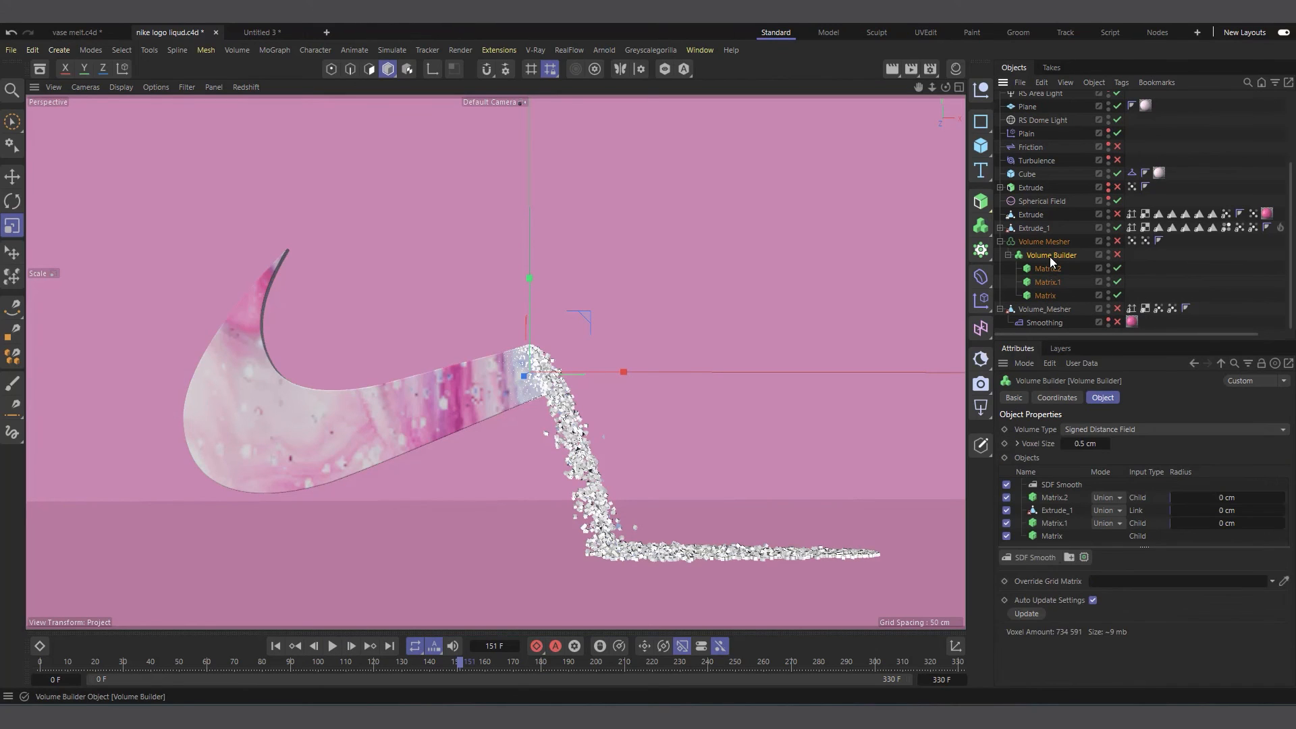
pyautogui.click(1057, 511)
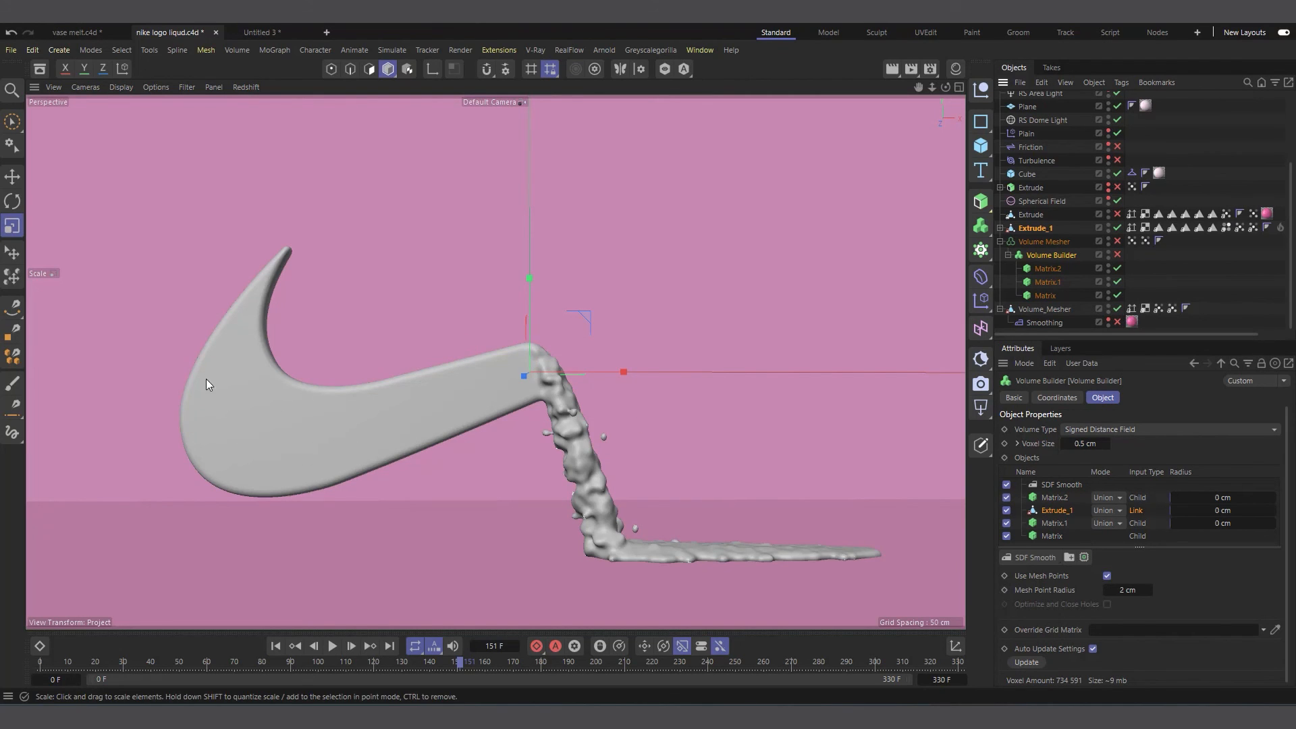
# Switch to the vase melt.c4d project and scrub the melting vase to frame 62.
pyautogui.click(76, 31)
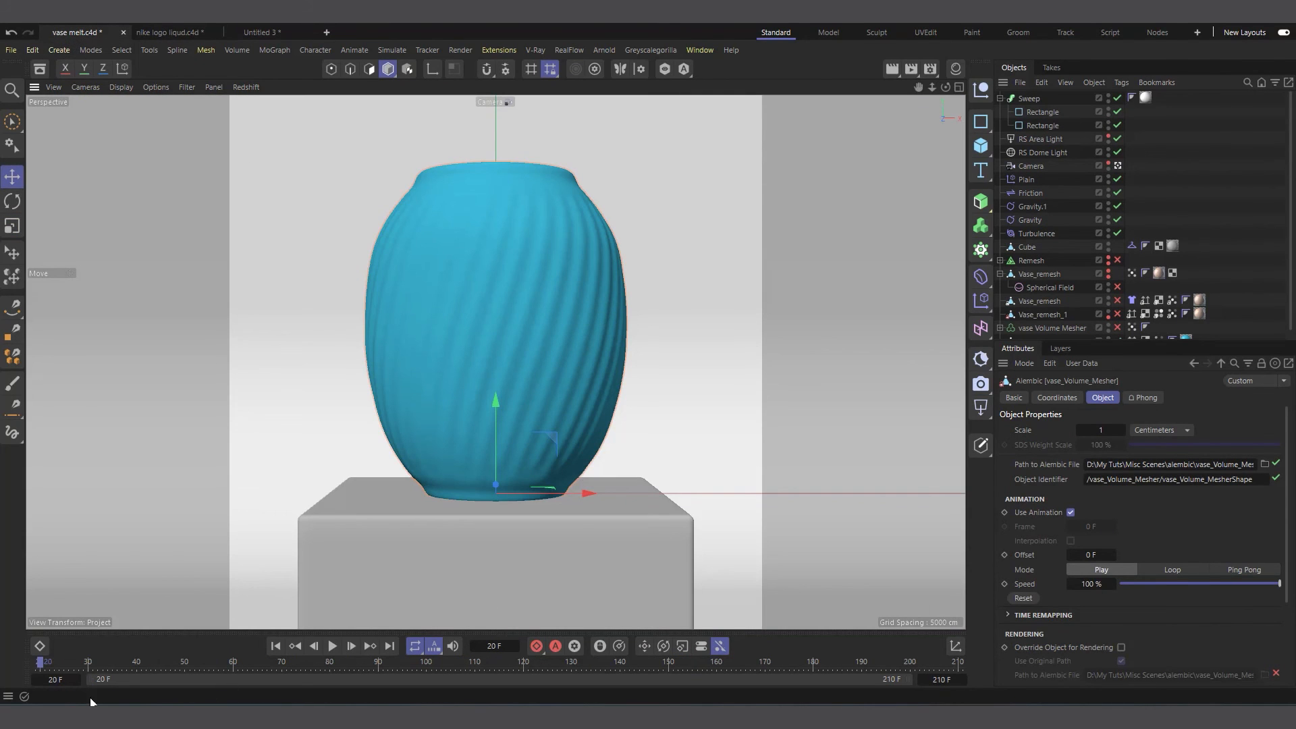
pyautogui.moveTo(113, 669); pyautogui.dragTo(245, 665)
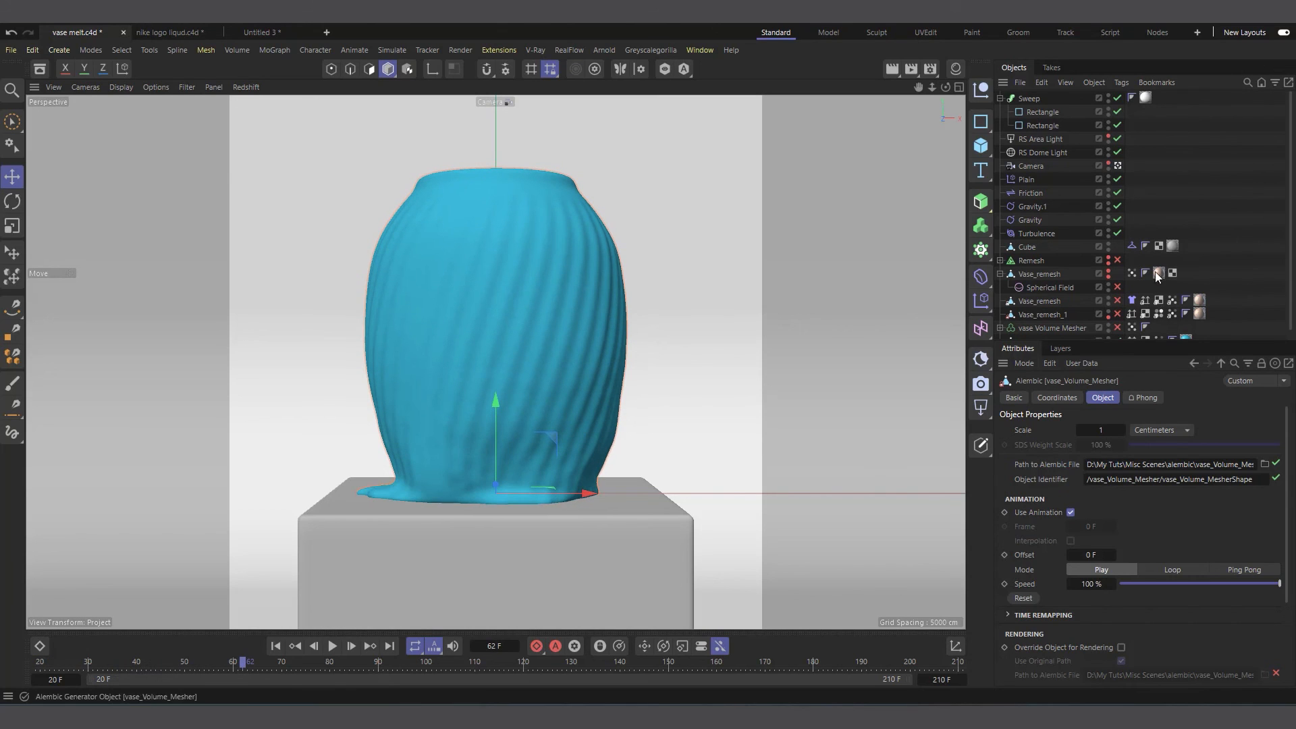
# Disable the vase_Volume_Mesher Alembic, enable Vase_remesh_1, and return to the first frame.
pyautogui.scroll(-1, 1071, 309)
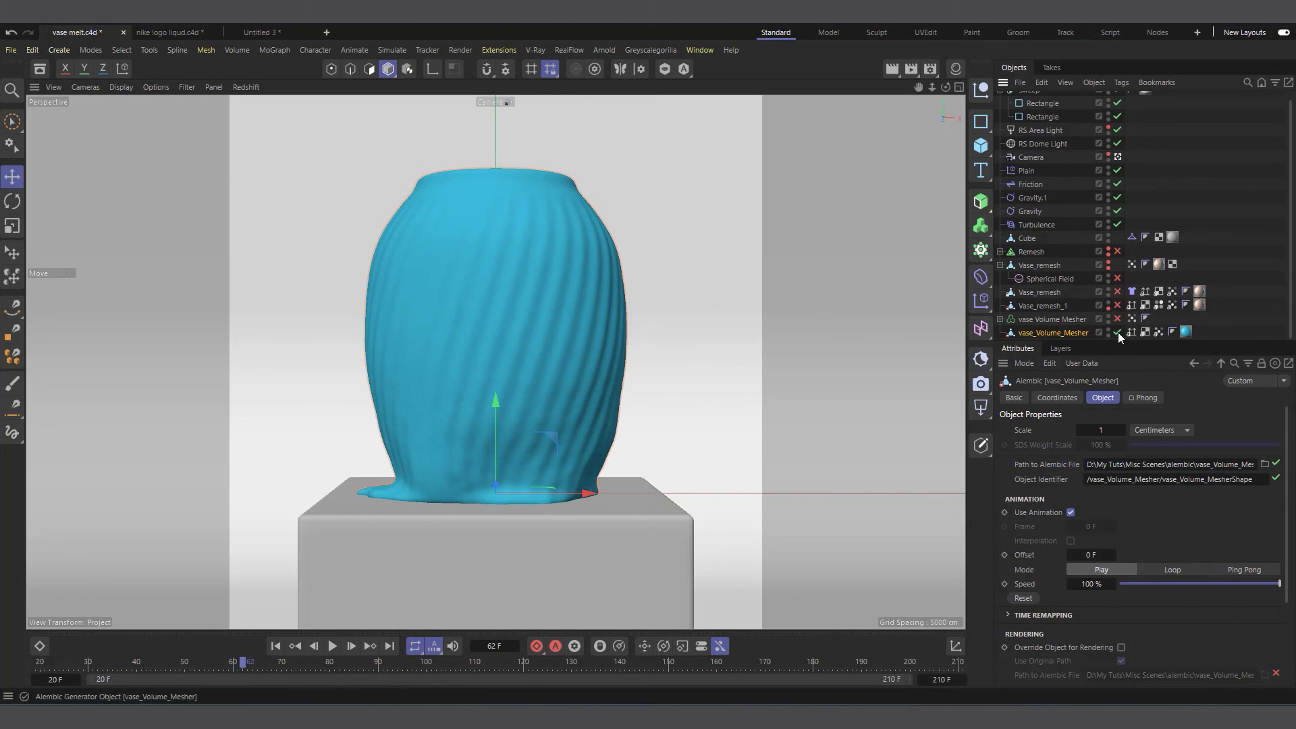
pyautogui.click(1118, 333)
pyautogui.click(1043, 293)
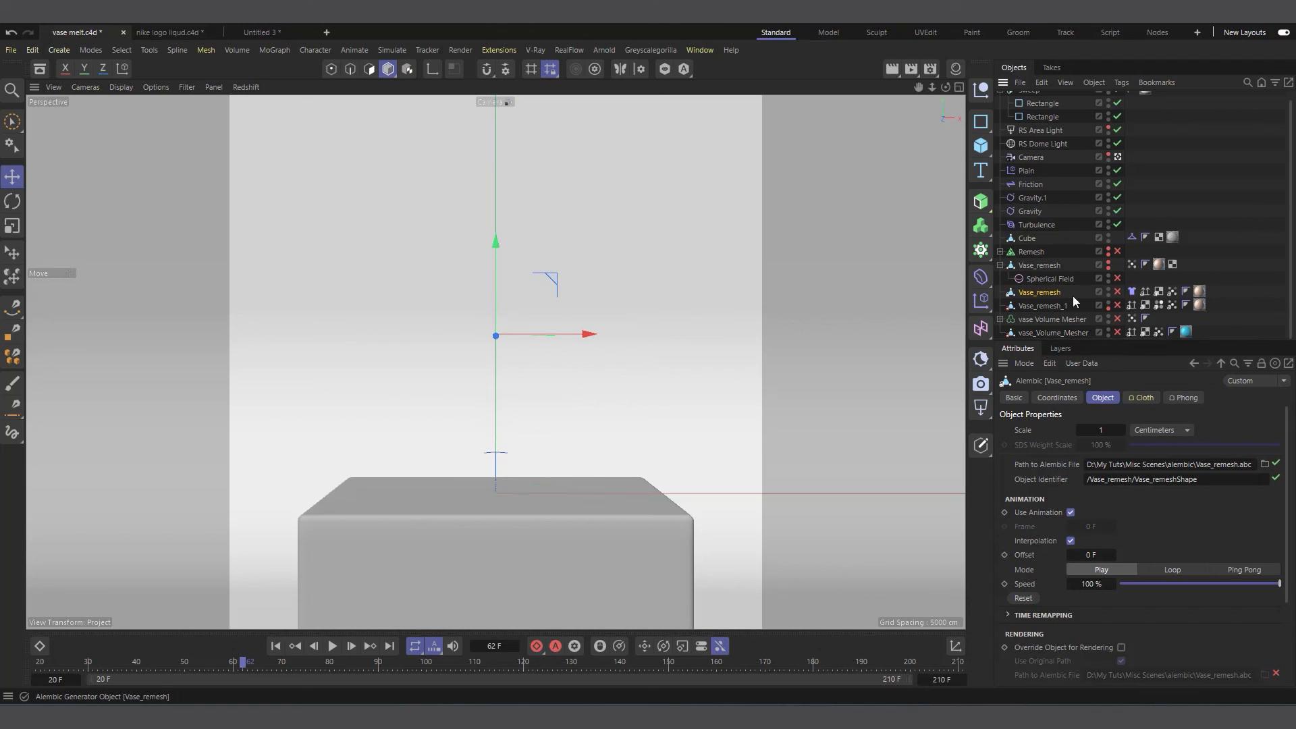
pyautogui.click(1057, 307)
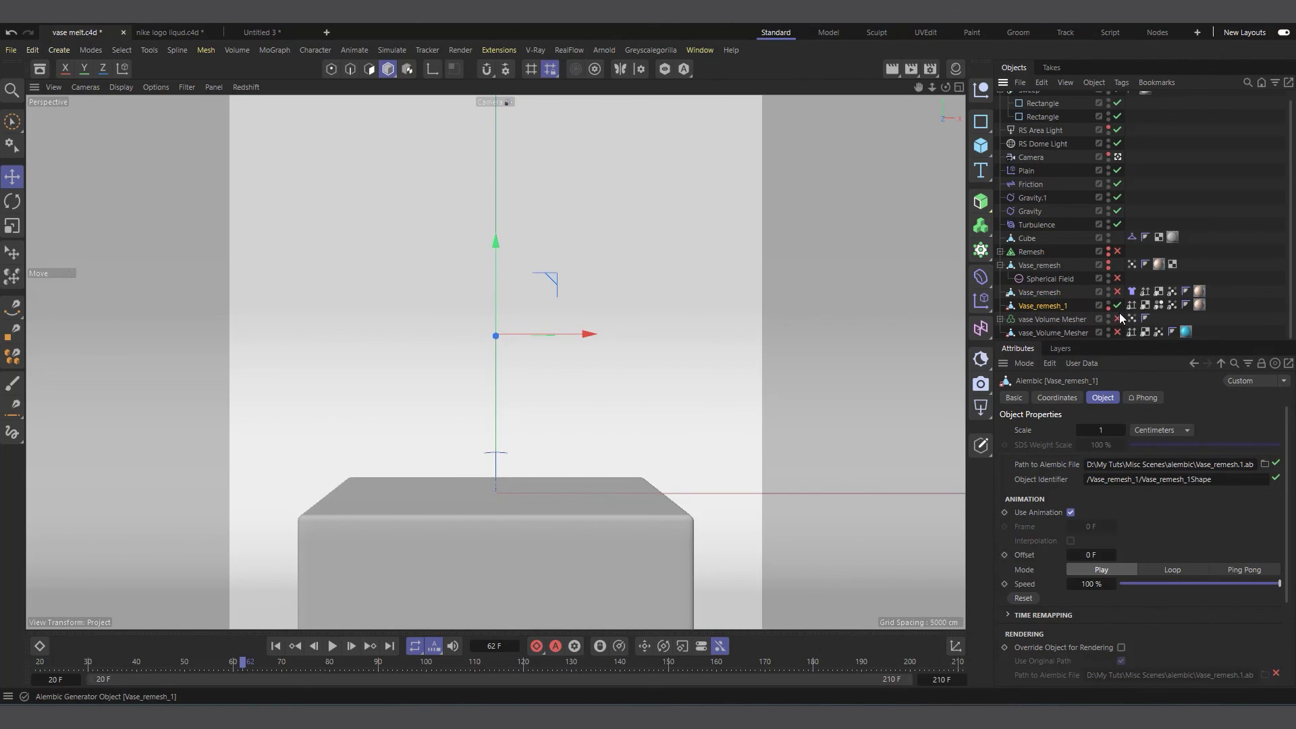
pyautogui.click(276, 647)
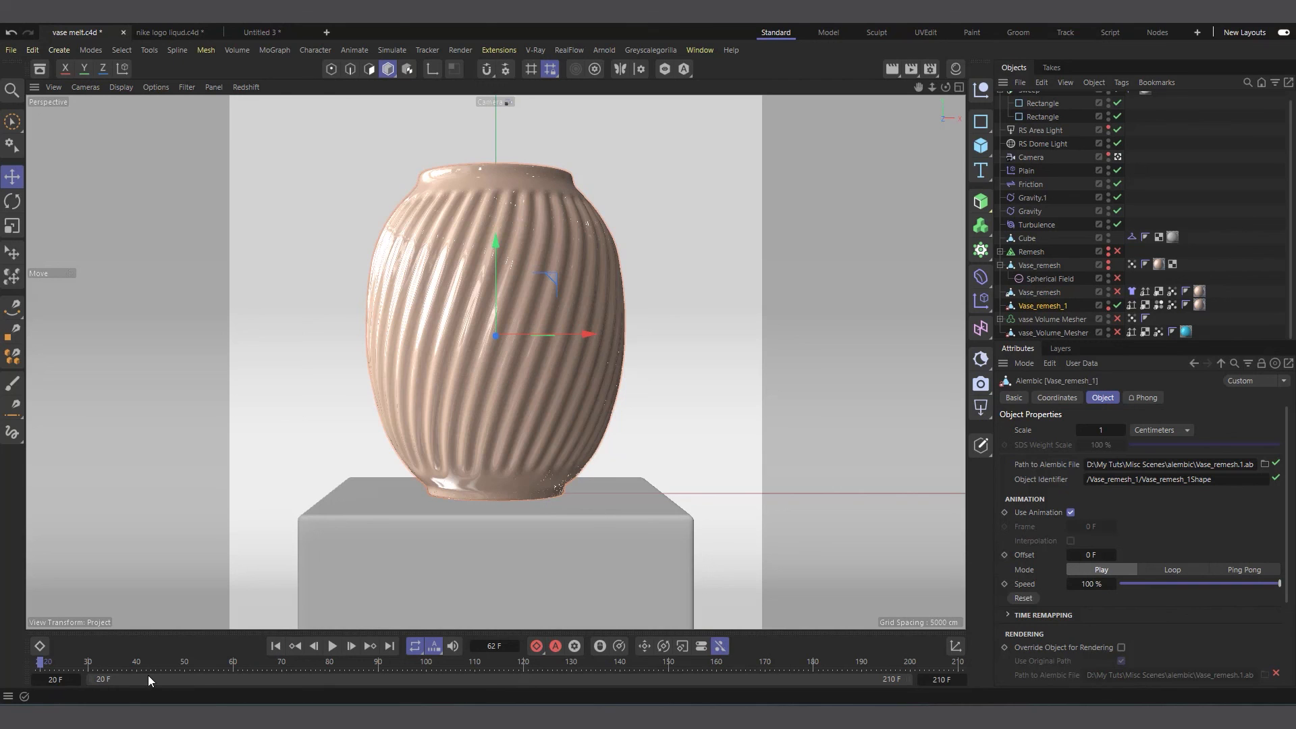
# Play the Vase_remesh_1 tearing simulation from near the start, pausing at frame 75 and stopping at frame 106.
pyautogui.click(90, 664)
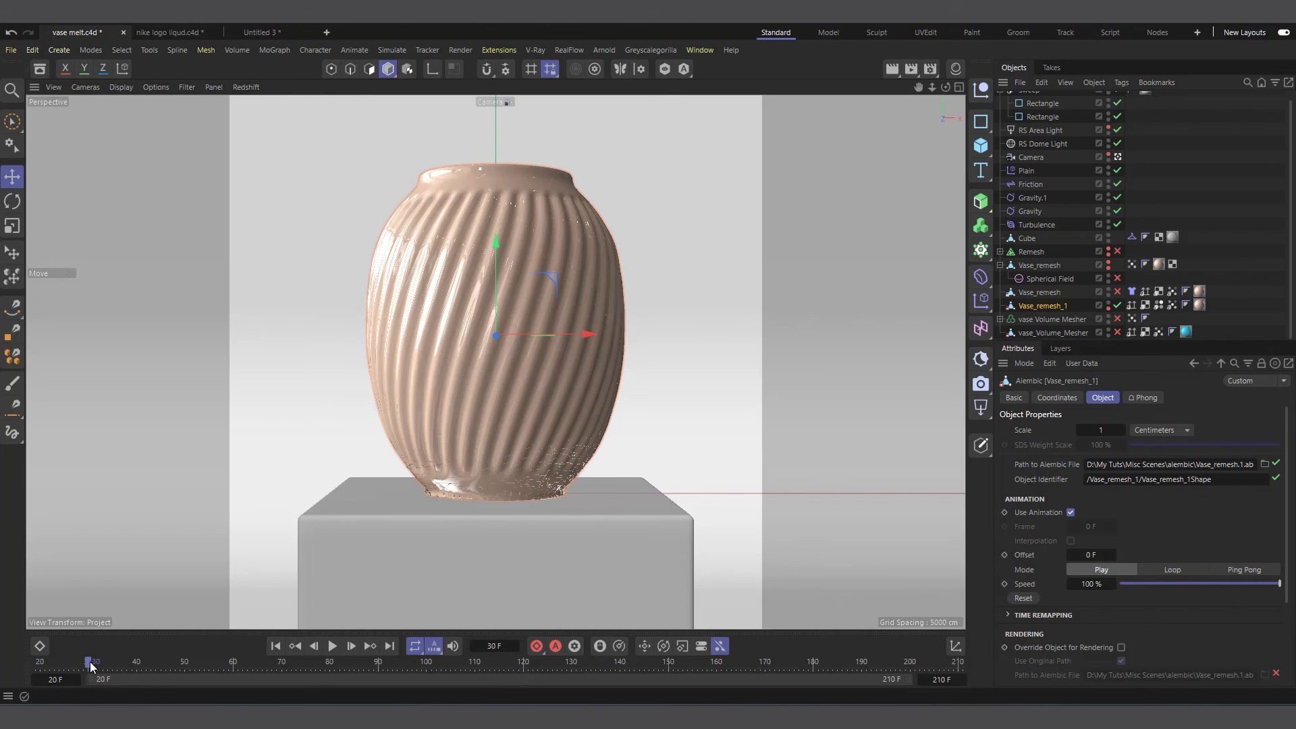
pyautogui.moveTo(91, 663); pyautogui.dragTo(45, 668)
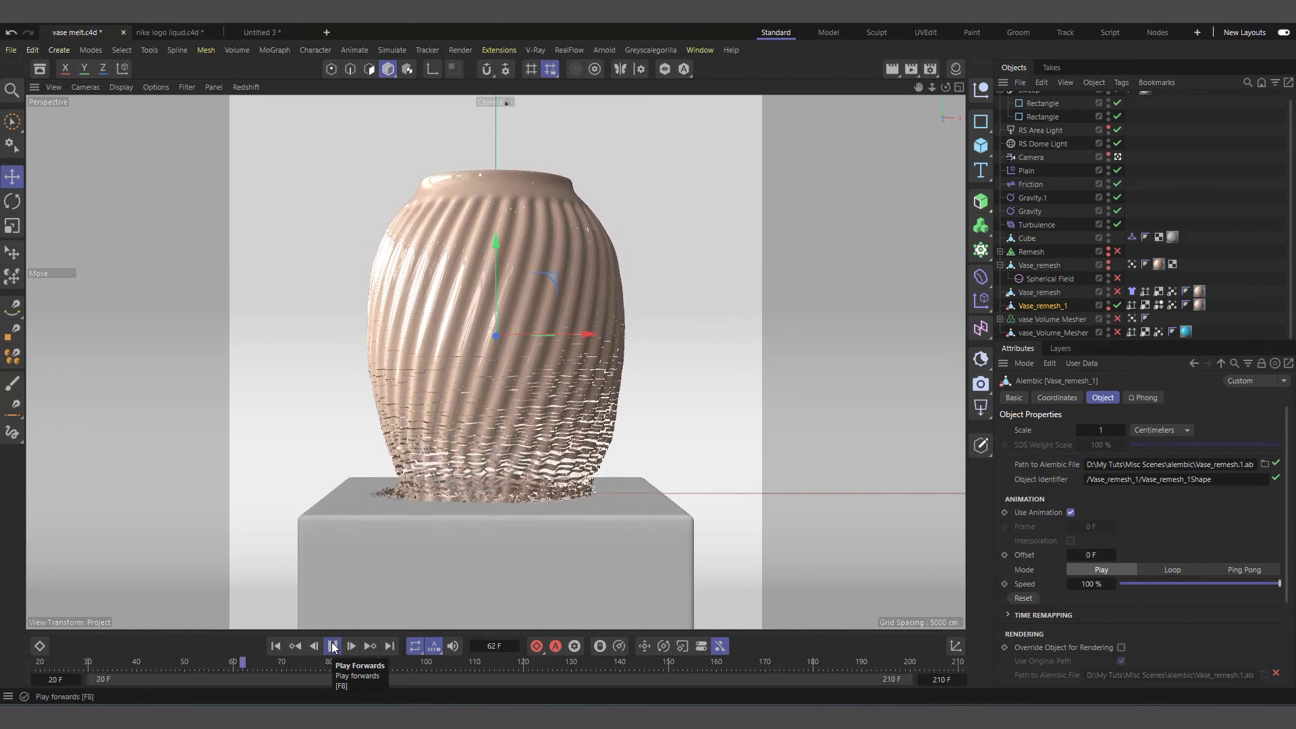
pyautogui.click(333, 646)
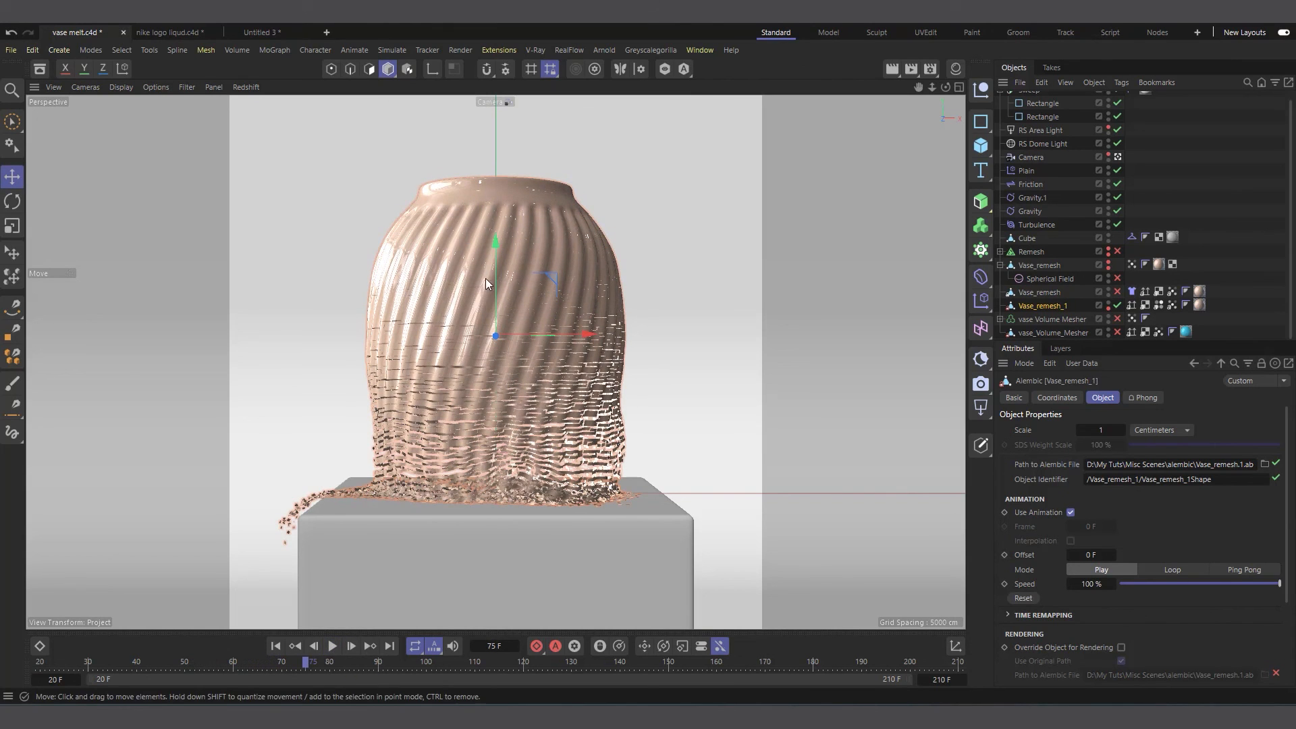
pyautogui.click(333, 646)
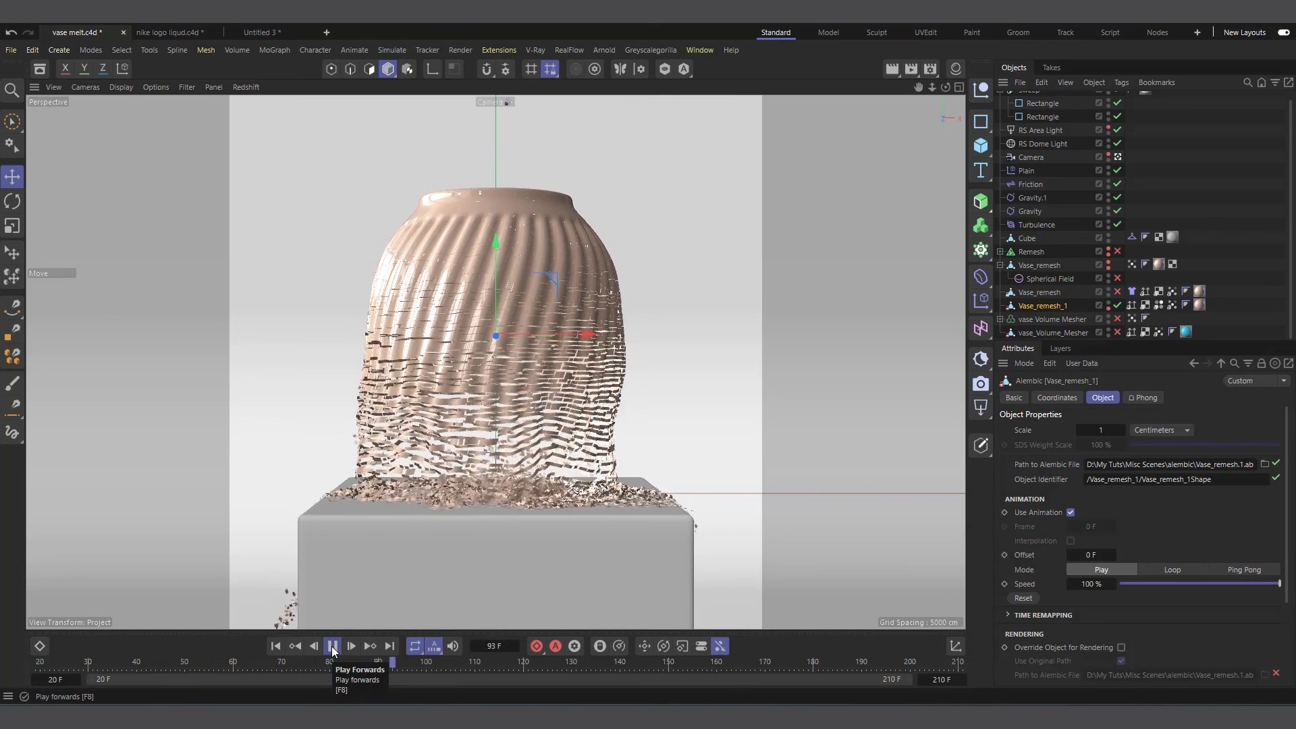
pyautogui.click(333, 647)
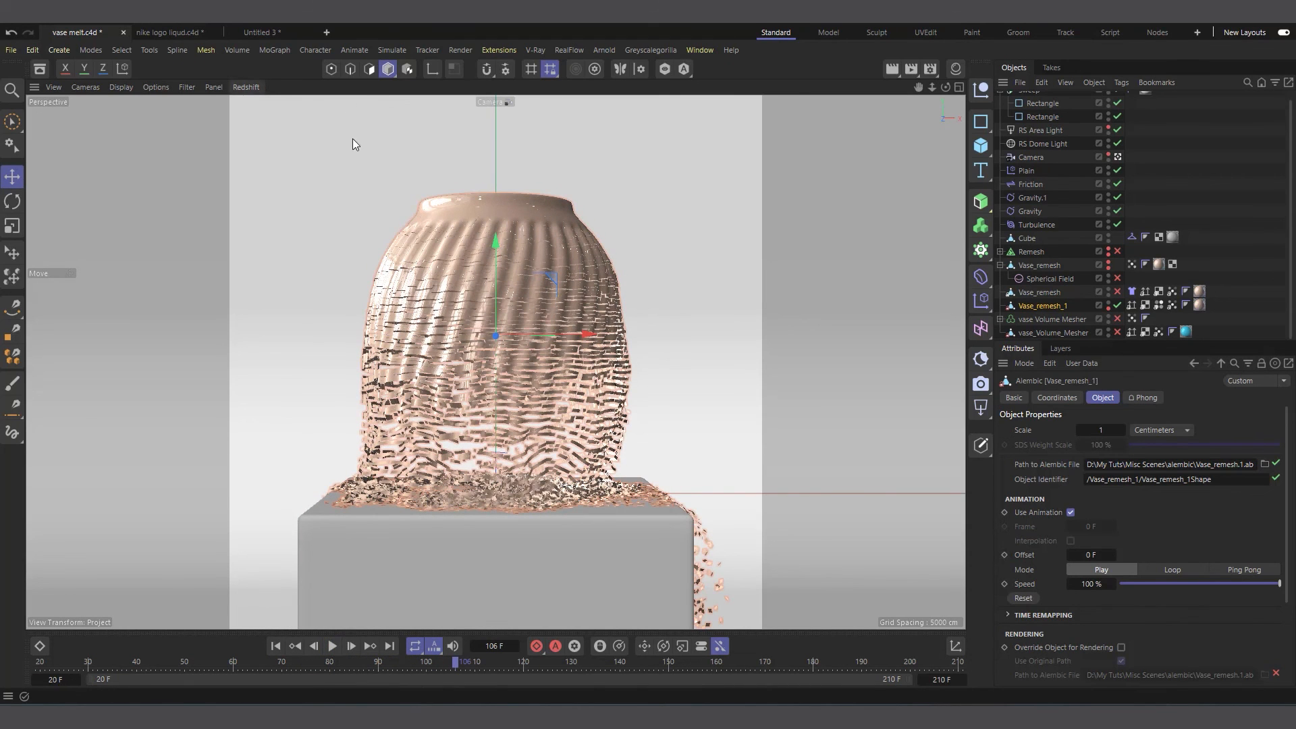
# Switch to the Picture Viewer and play the rendered vase.mp4 and nike log liqa.mp4 animations.
pyautogui.moveTo(961, 717)
pyautogui.click(1033, 652)
pyautogui.moveTo(515, 717)
pyautogui.click(1160, 679)
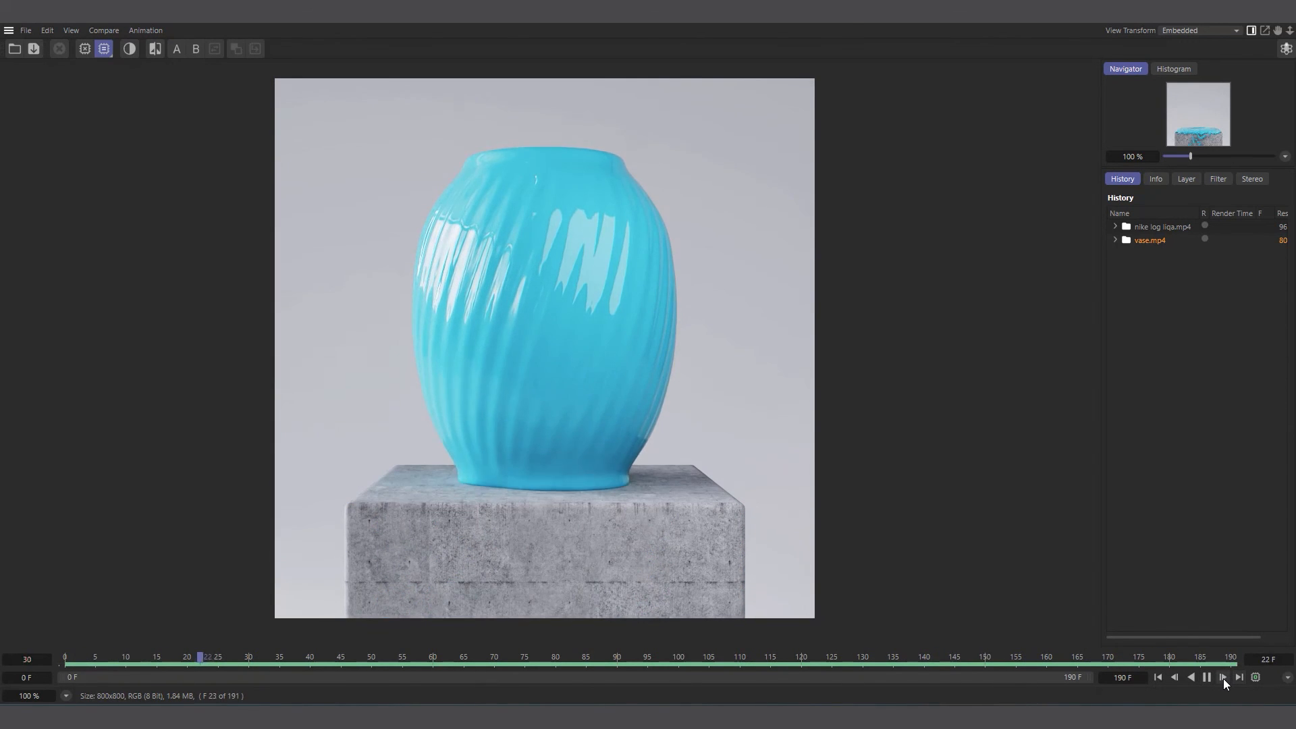
pyautogui.click(1156, 228)
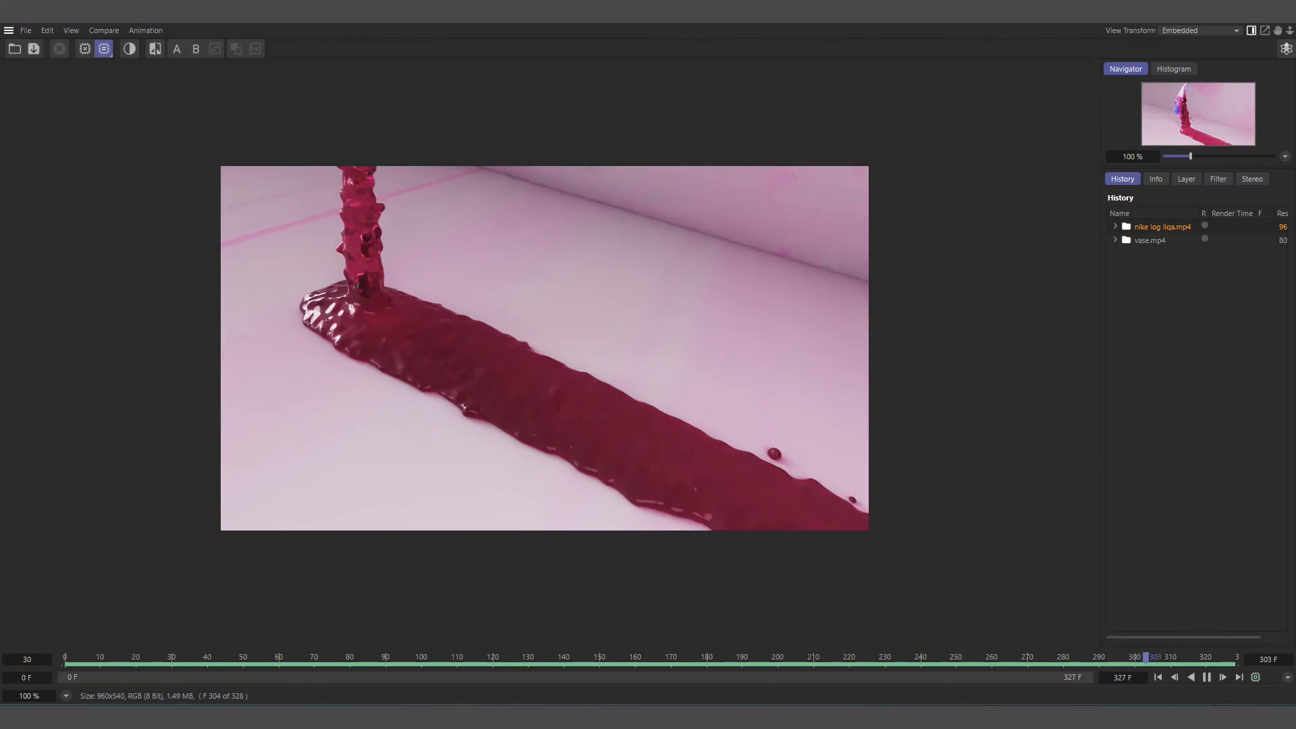